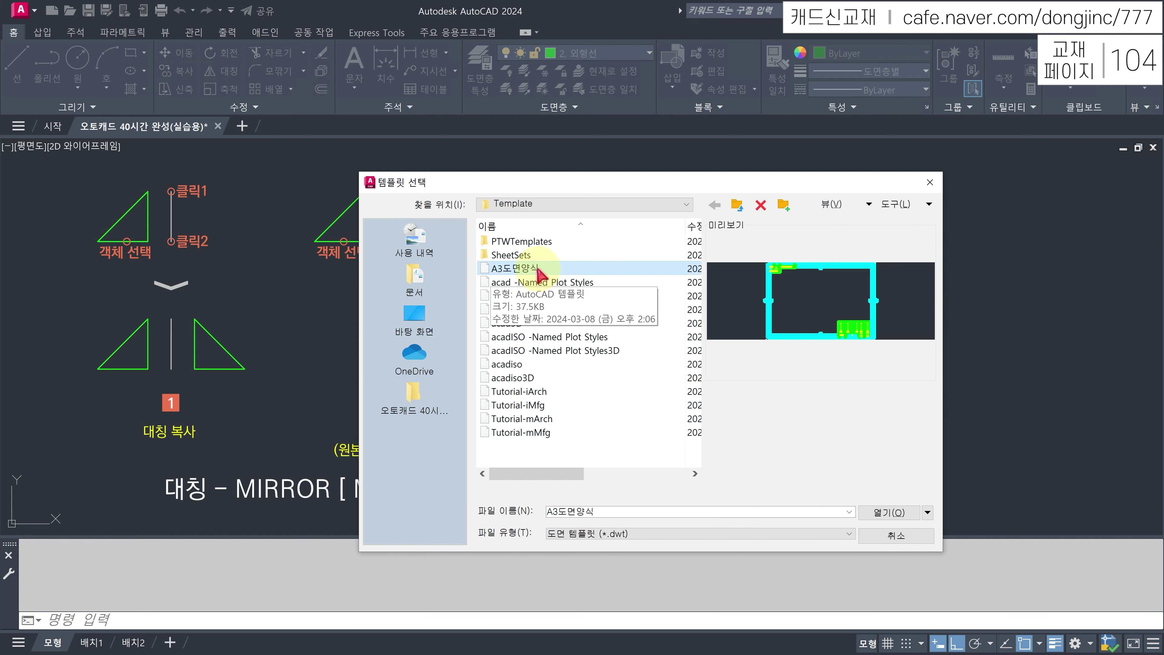
- Dismiss the template selection and draw a closed right triangle about 44 units high in the empty area beside the example figures
{"action": "key", "text": "Escape"}
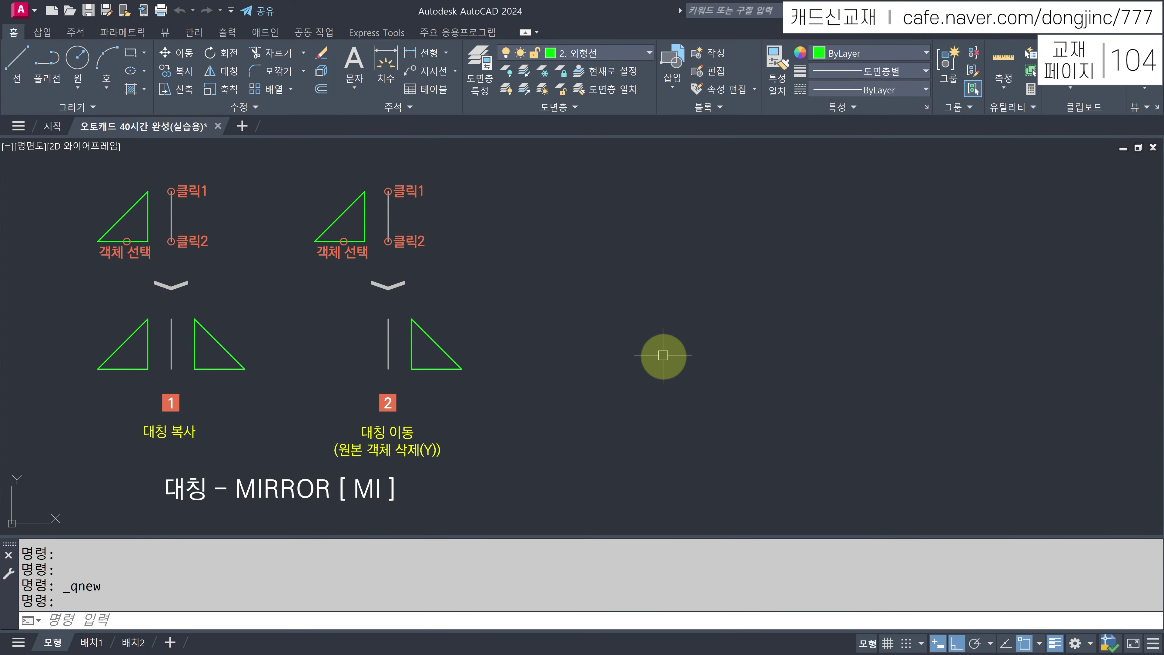
{"action": "type", "text": "L"}
{"action": "key", "text": "Return"}
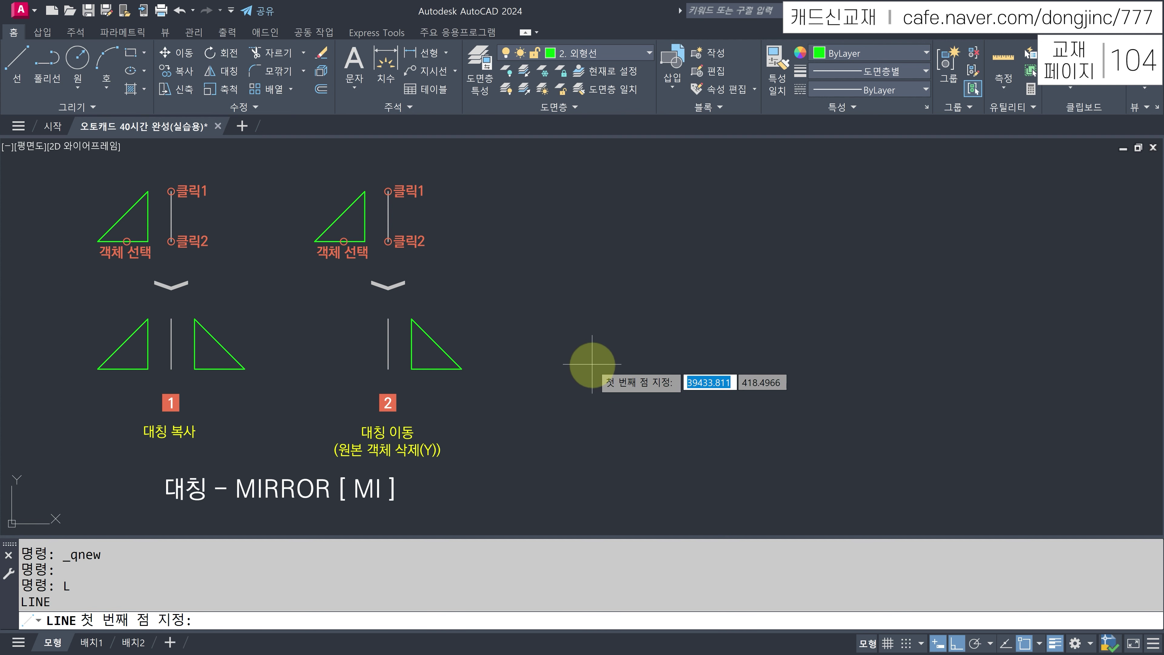
{"action": "left_click", "coordinate": [588, 364]}
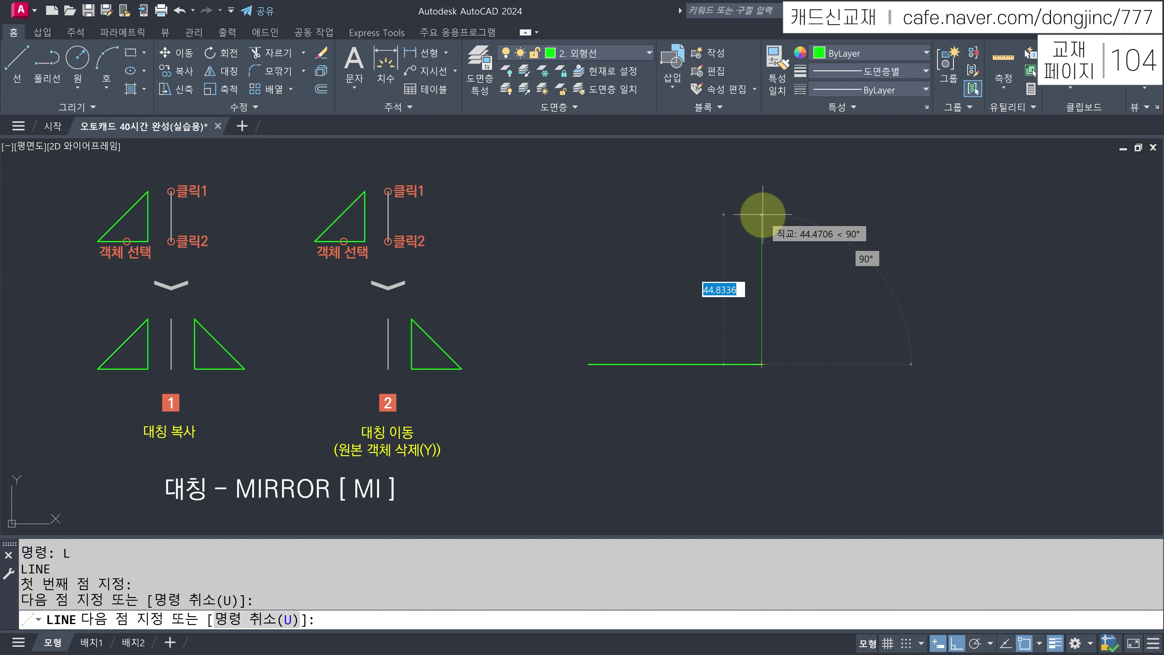
{"action": "left_click", "coordinate": [755, 215]}
{"action": "left_click", "coordinate": [589, 364]}
{"action": "key", "text": "Escape"}
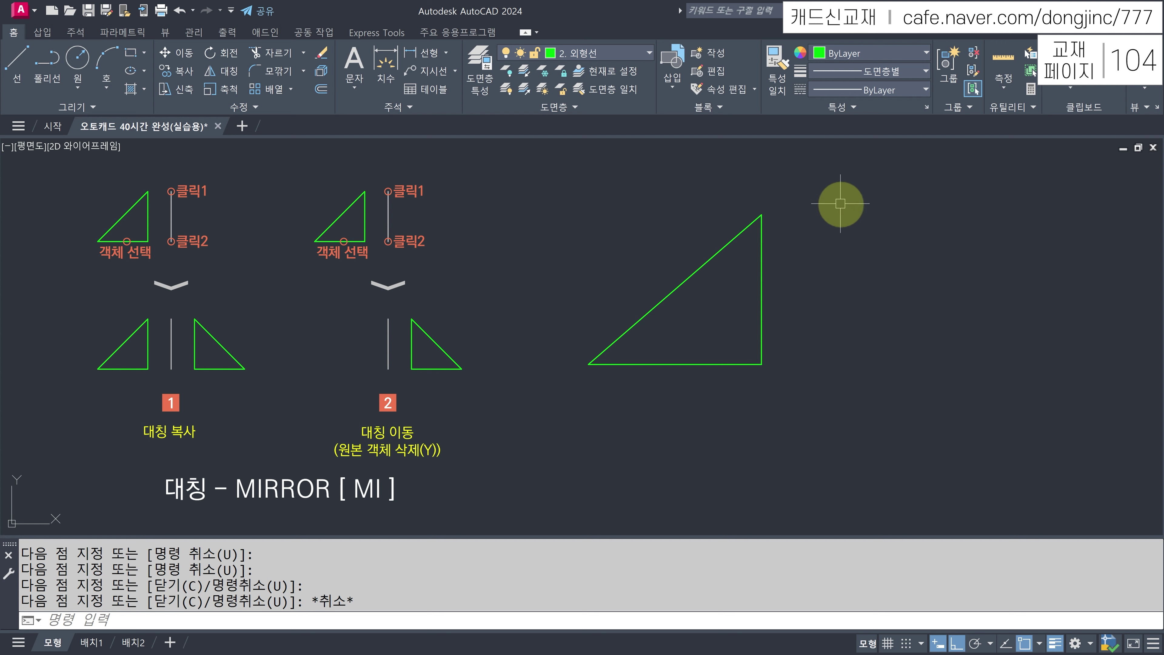
- Draw a vertical line a short distance to the right of the large triangle as a mirror axis
{"action": "key", "text": "Return"}
{"action": "left_click", "coordinate": [842, 199]}
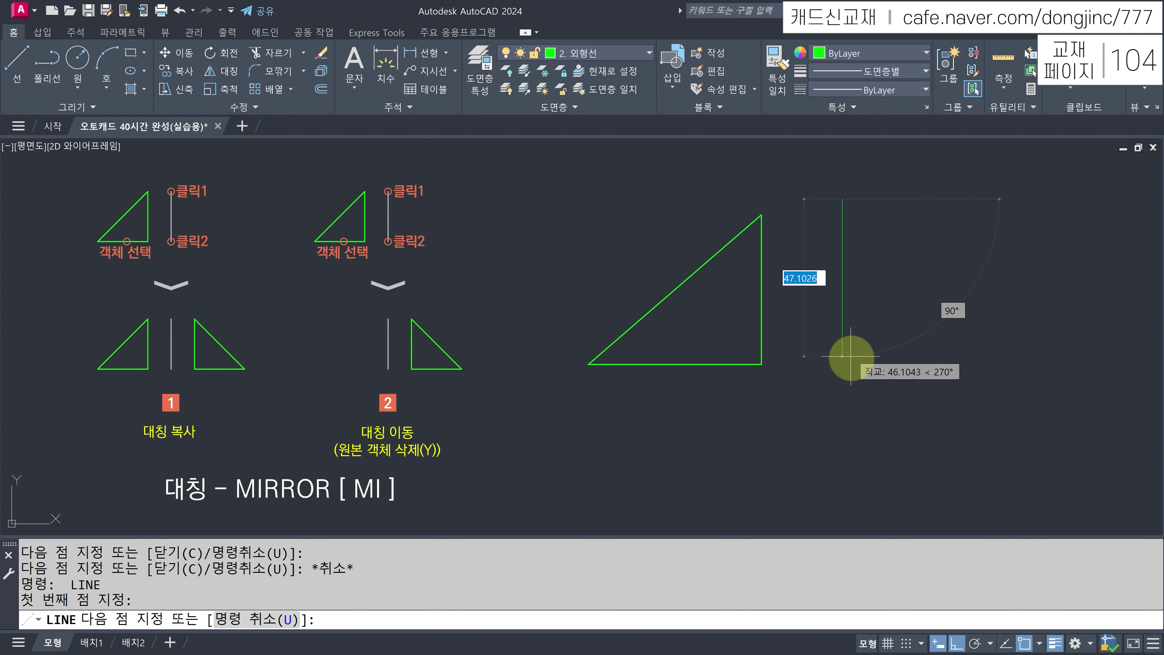
{"action": "left_click", "coordinate": [849, 421]}
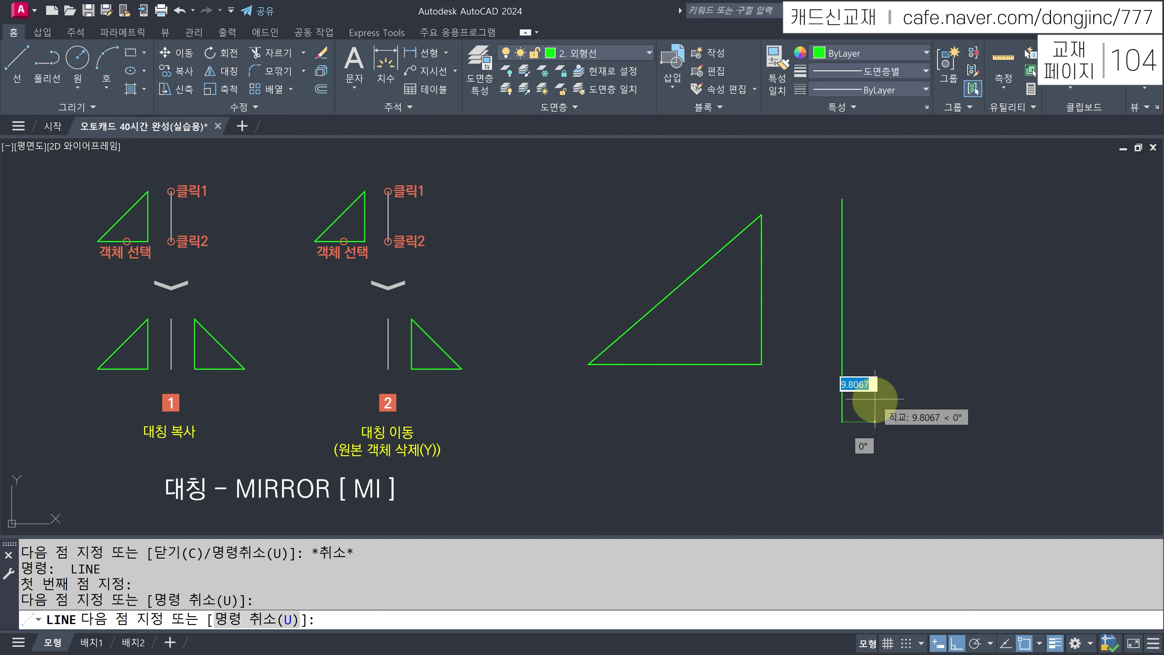
{"action": "key", "text": "Return"}
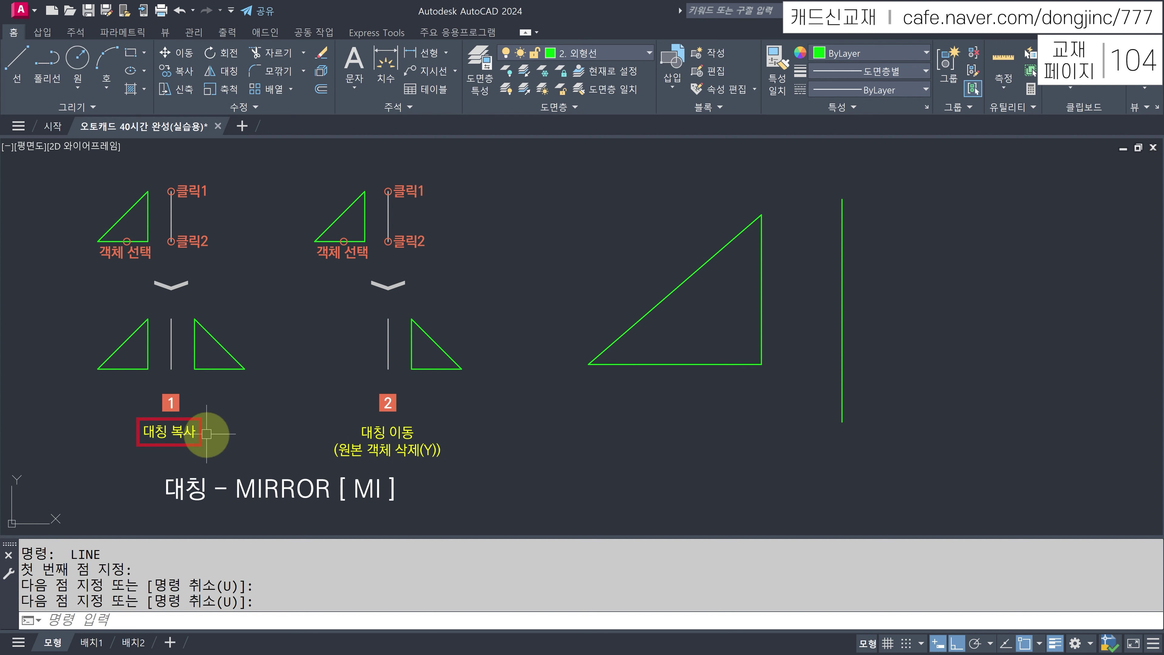
- Mirror the large triangle about the vertical line's two endpoints, keeping the source objects
{"action": "left_click", "coordinate": [222, 72]}
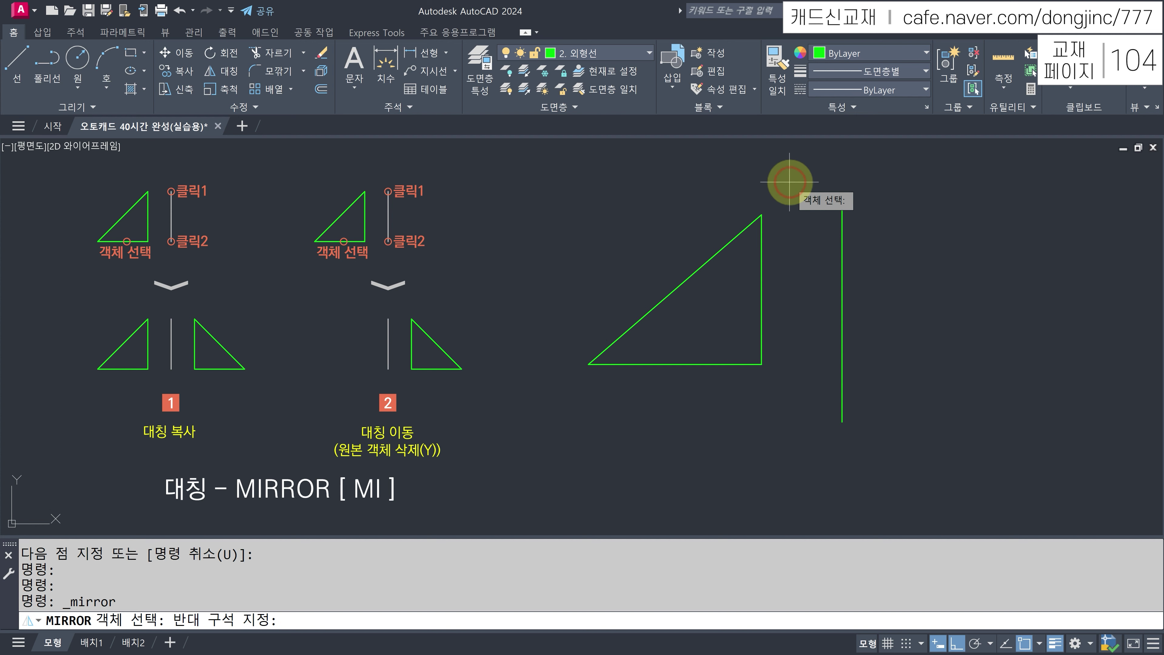
{"action": "left_click", "coordinate": [789, 183]}
{"action": "left_click", "coordinate": [564, 415]}
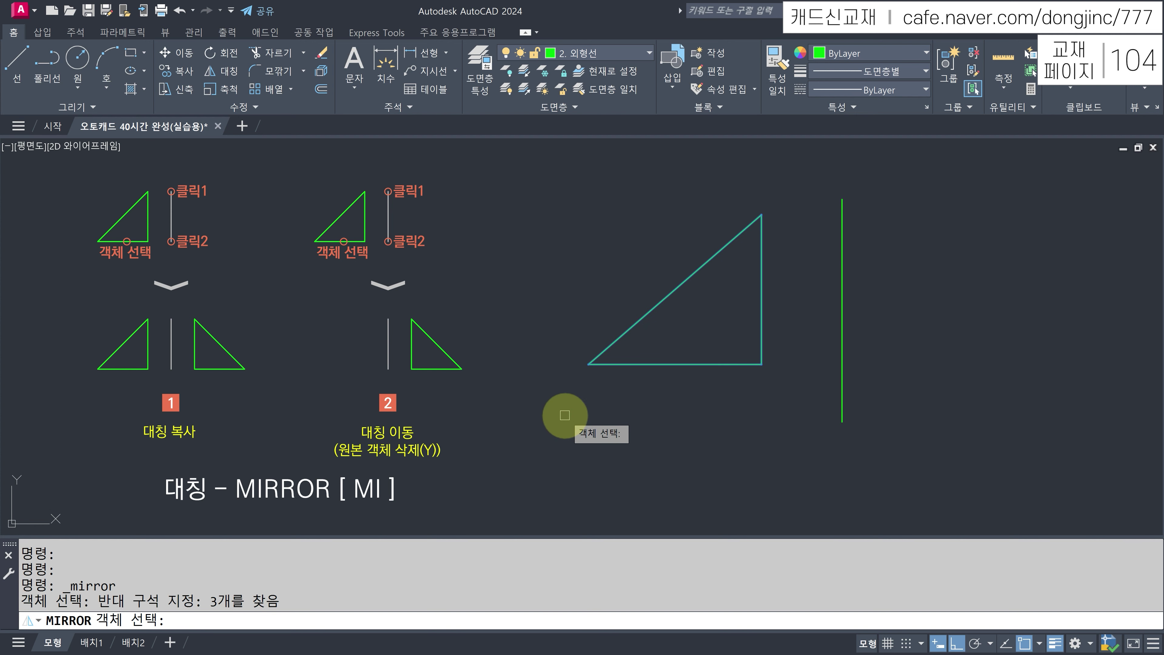
{"action": "key", "text": "Return"}
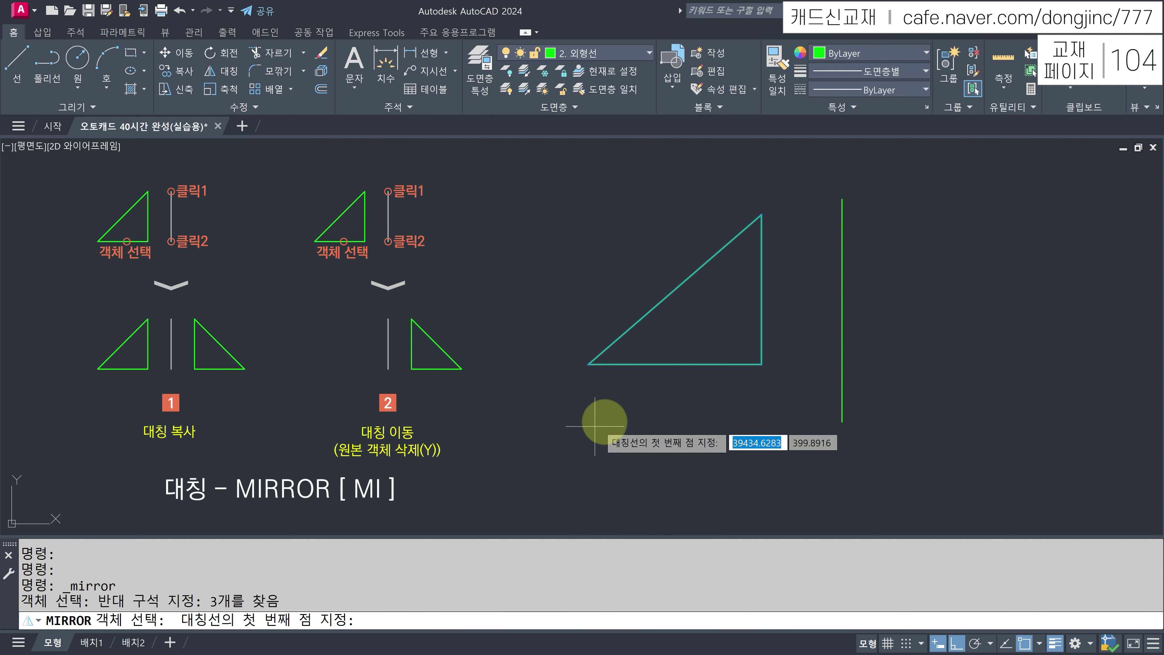
{"action": "left_click", "coordinate": [842, 198]}
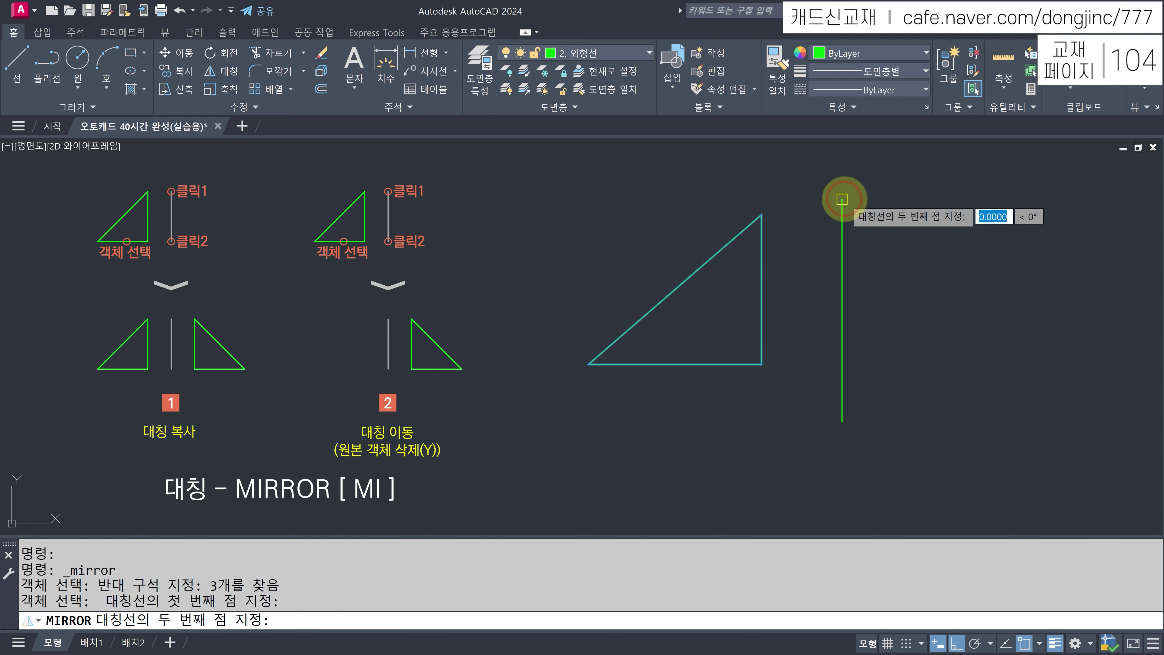
{"action": "left_click", "coordinate": [842, 421]}
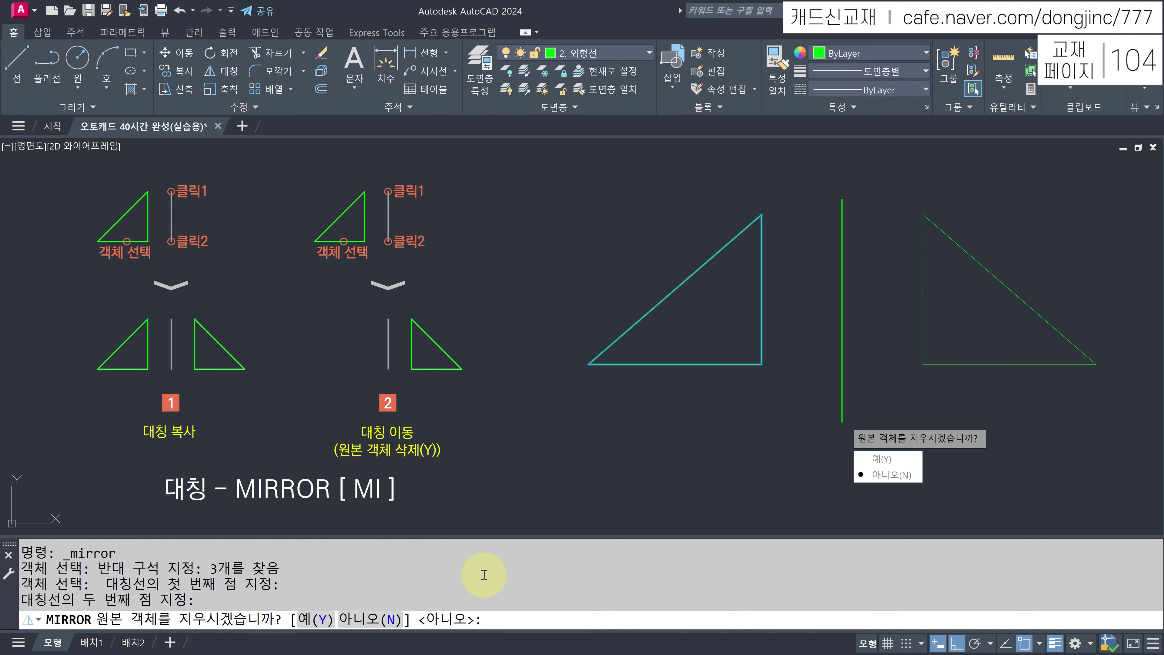
{"action": "key", "text": "Return"}
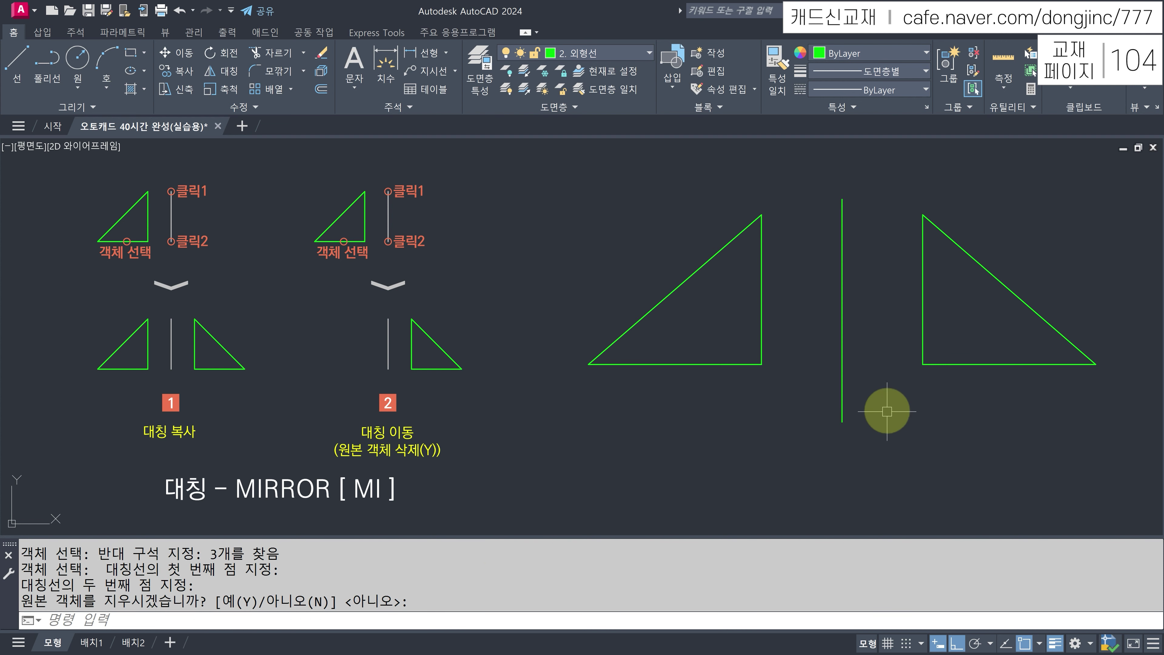
- Clear the selection of the vertical line and undo the triangle's mirror operation
{"action": "left_click", "coordinate": [842, 320]}
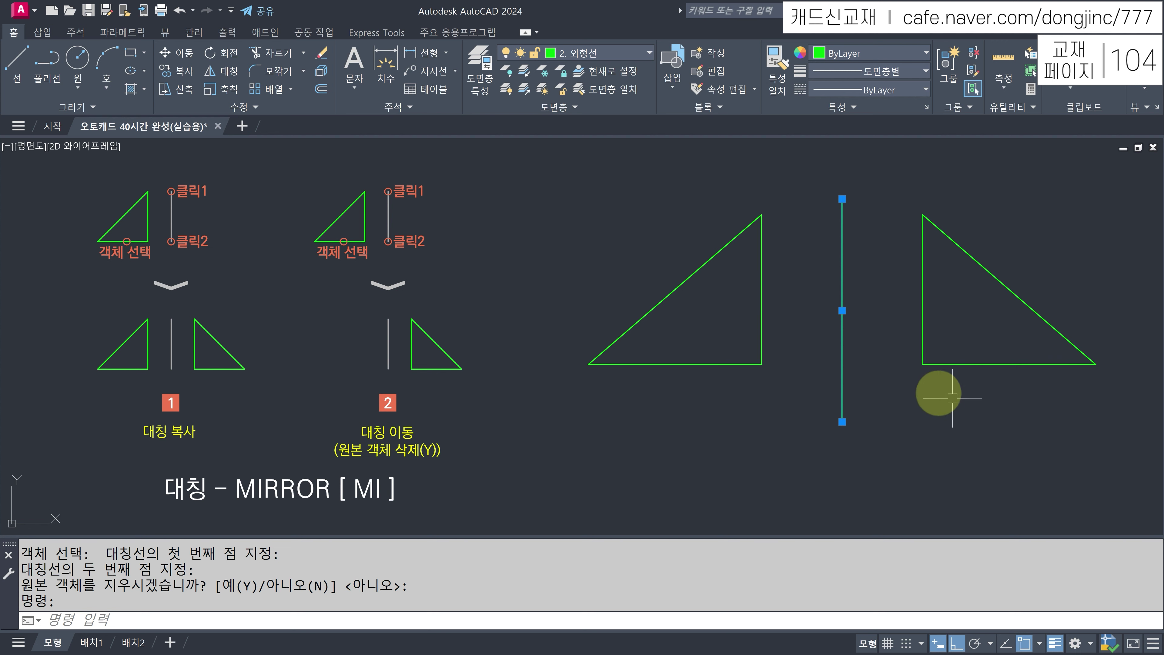
{"action": "key", "text": "Escape"}
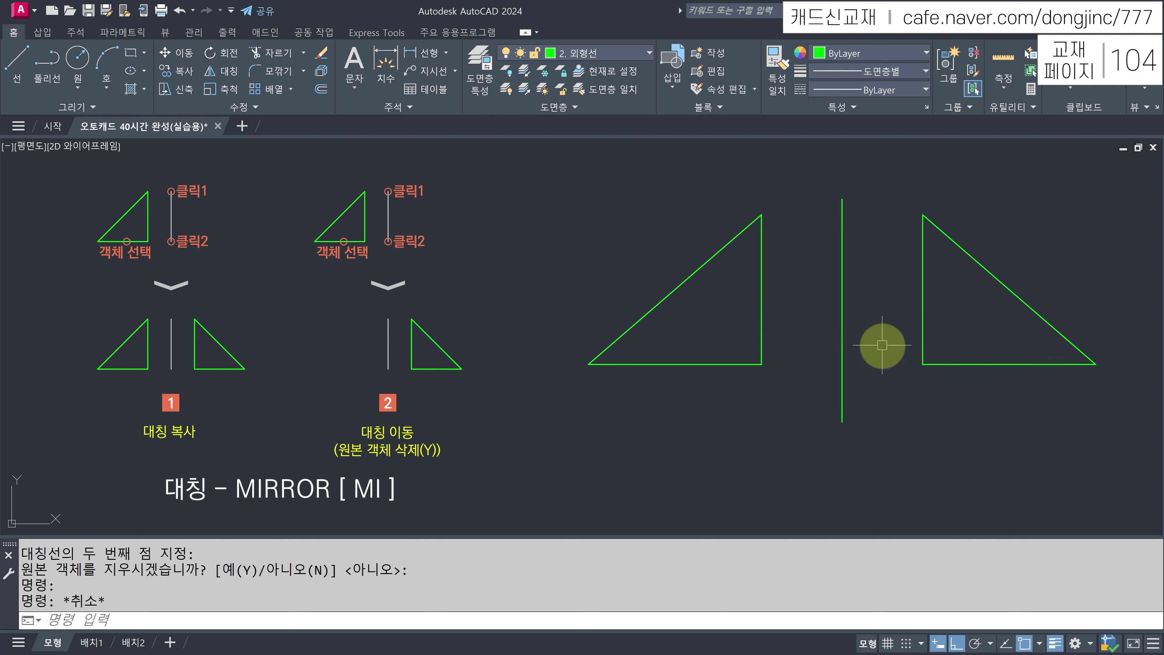
{"action": "key", "text": "ctrl+z"}
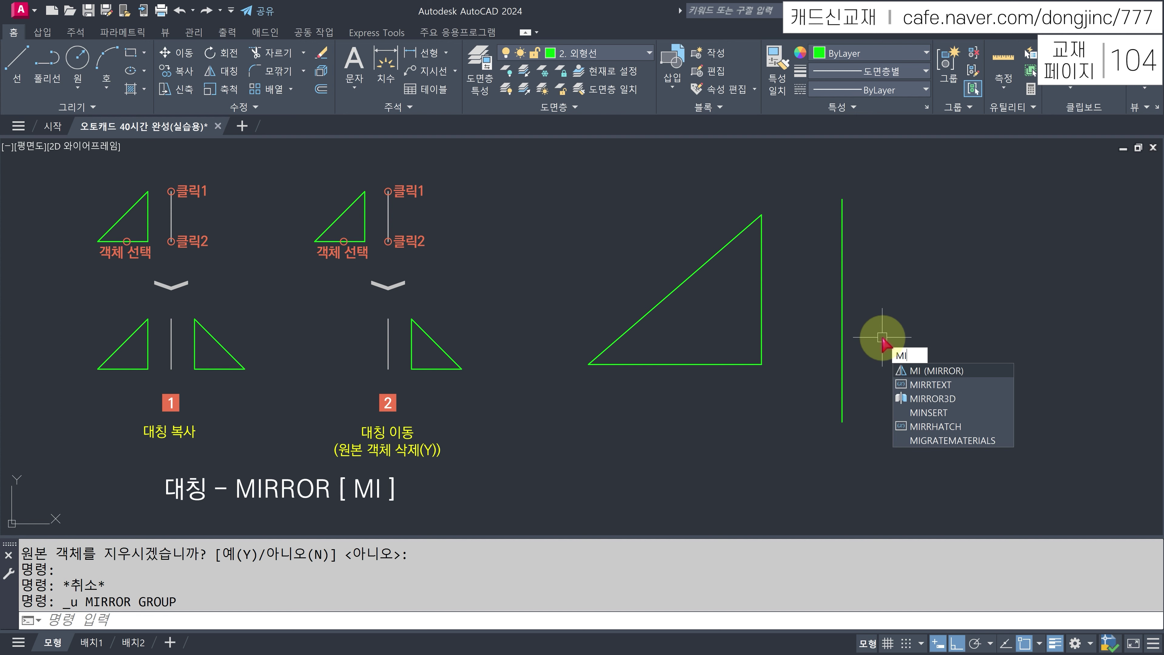
- Mirror the large triangle across the vertical line again without erasing the original, and undo the operation
{"action": "key", "text": "Return"}
{"action": "left_click", "coordinate": [784, 184]}
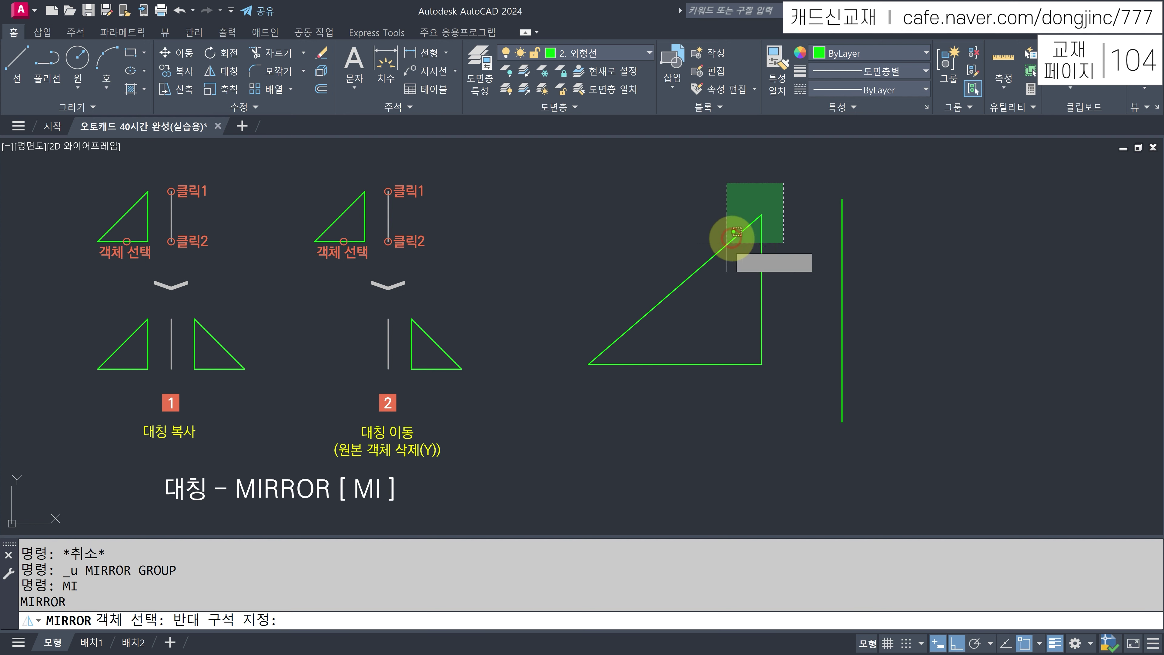
{"action": "left_click", "coordinate": [549, 418]}
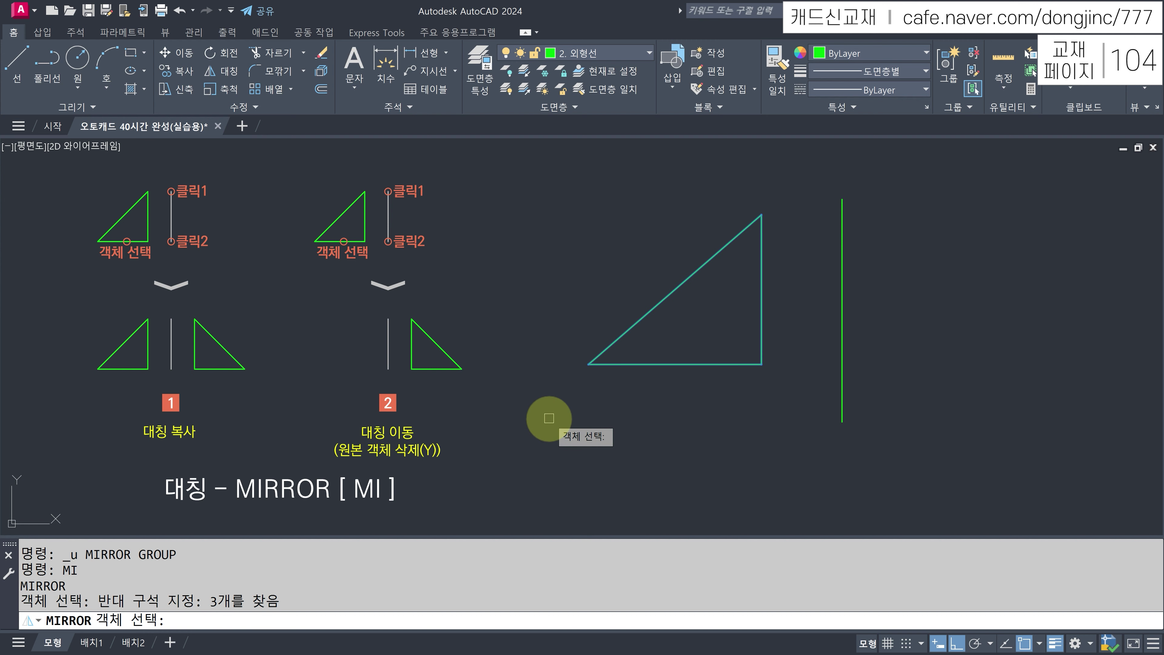
{"action": "key", "text": "Return"}
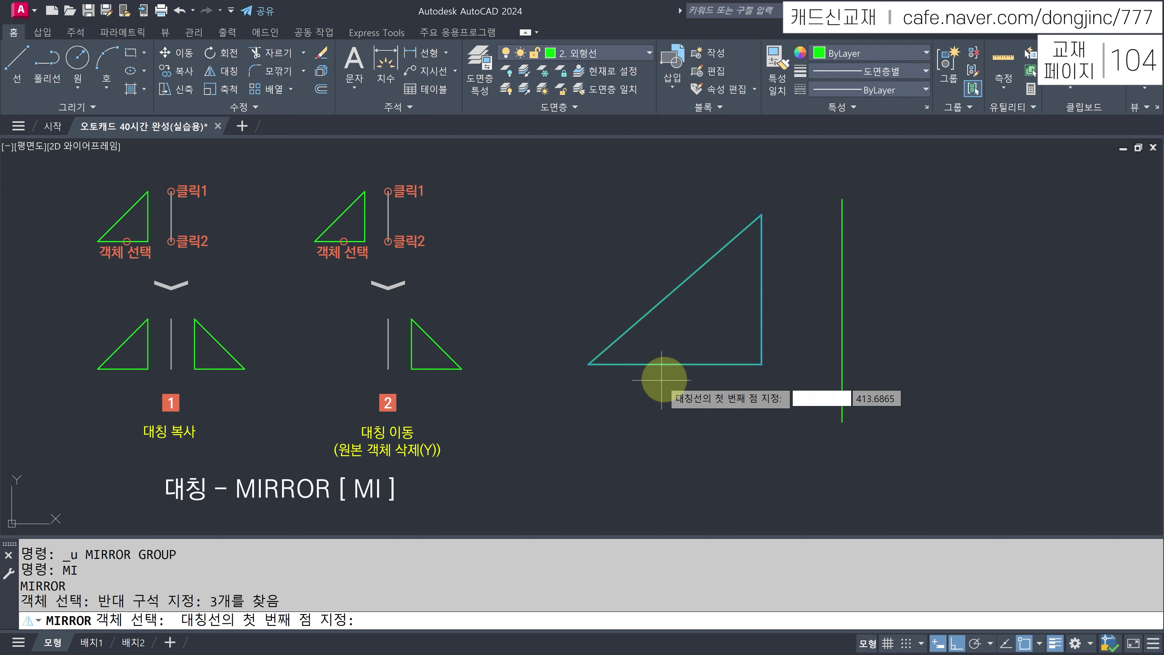
{"action": "left_click", "coordinate": [842, 199]}
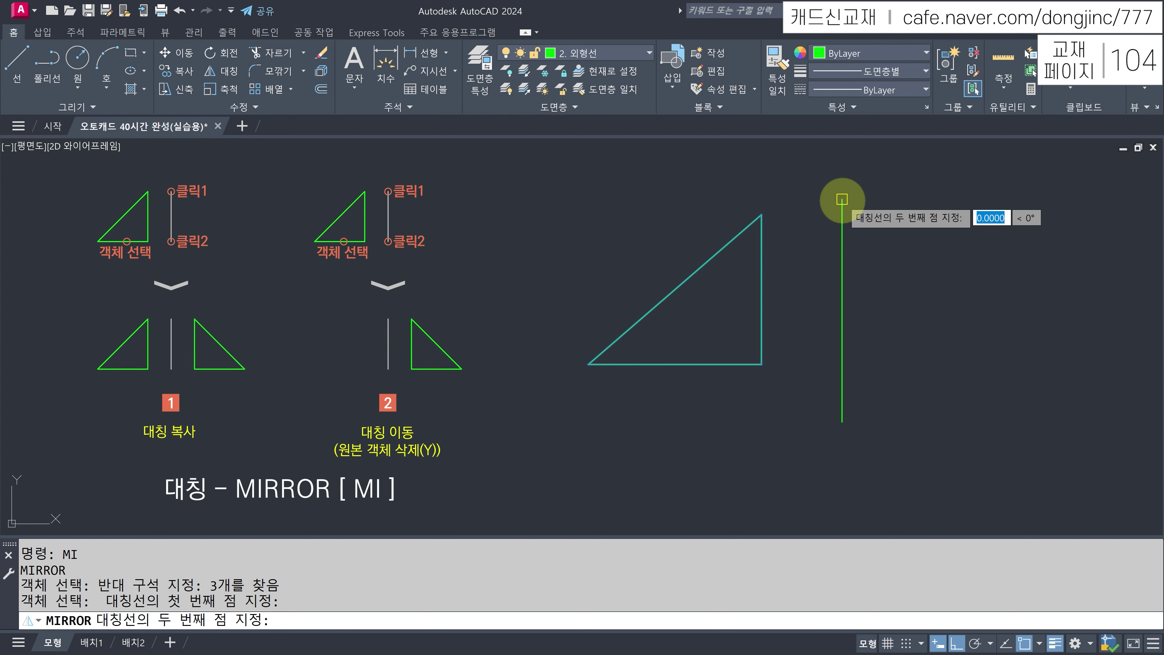
{"action": "left_click", "coordinate": [842, 422]}
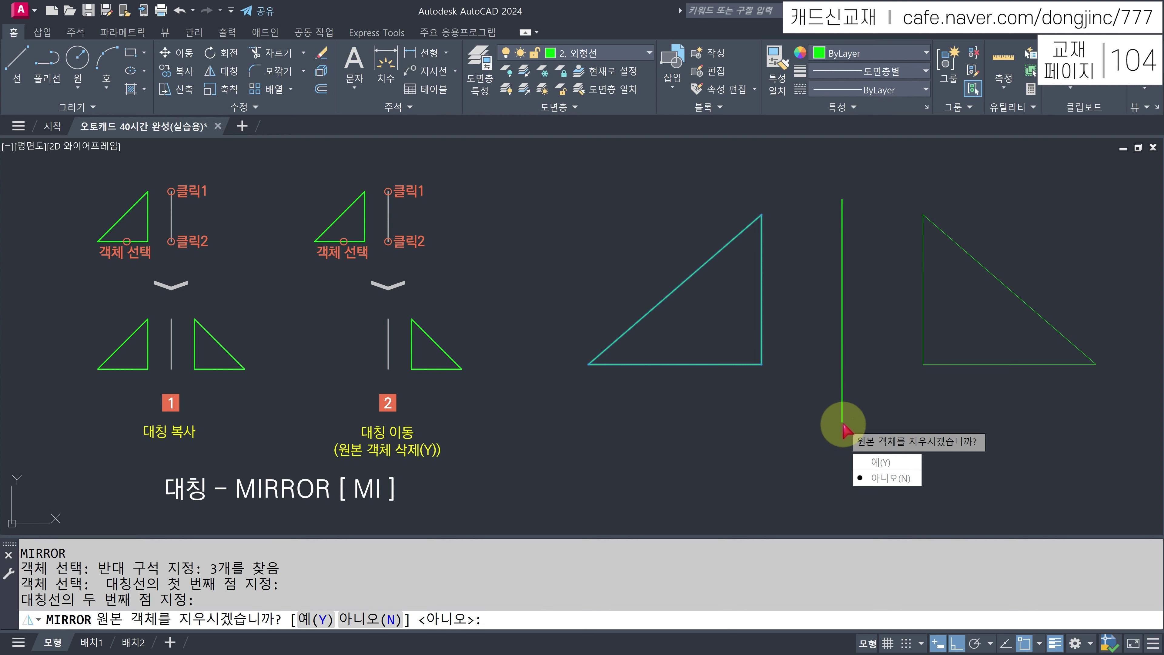
{"action": "key", "text": "Return"}
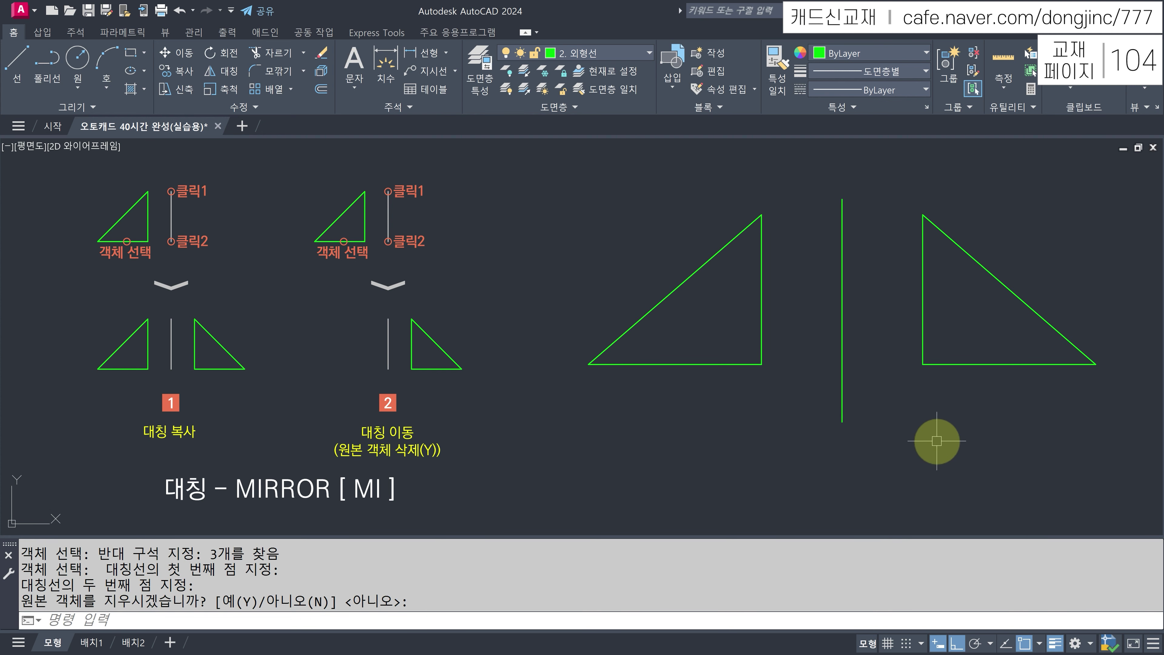
{"action": "key", "text": "ctrl+z"}
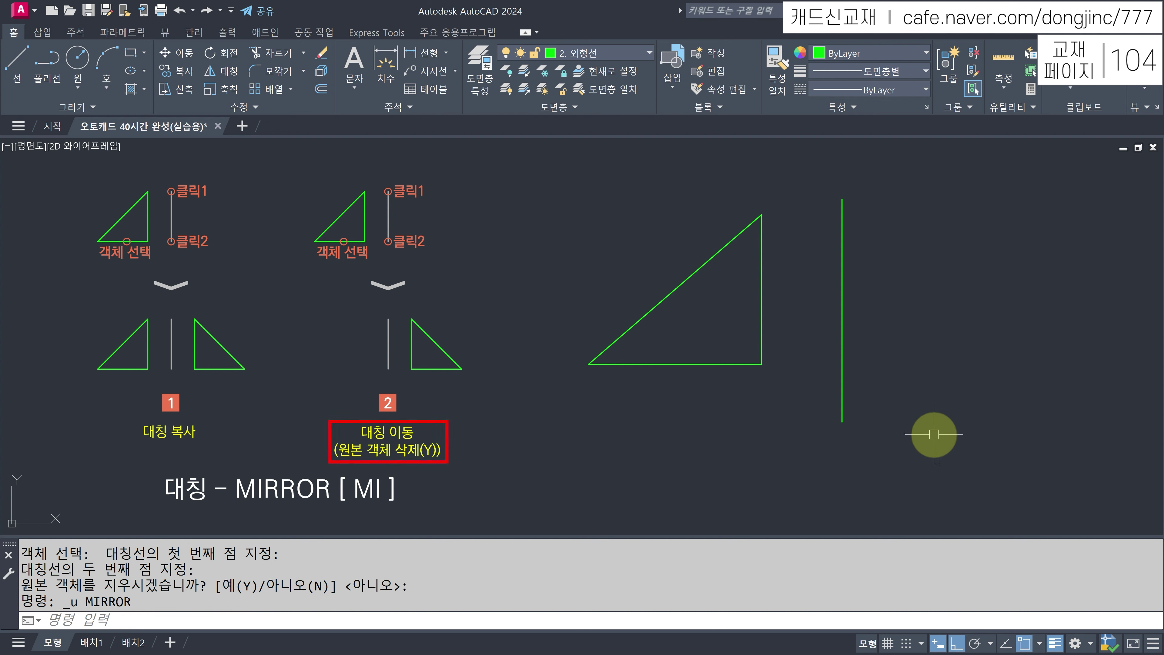
- Mirror the large triangle about the vertical line's endpoints, answering Yes (Y) to erasing the source objects
{"action": "key", "text": "Return"}
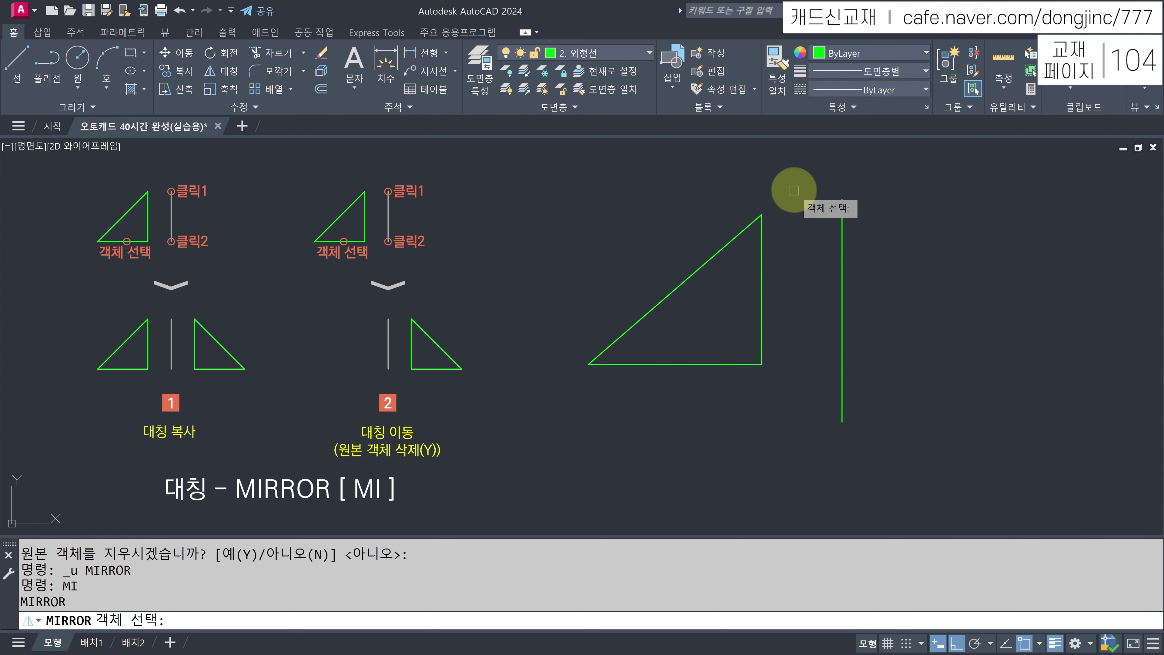
{"action": "left_click", "coordinate": [805, 161]}
{"action": "left_click", "coordinate": [556, 398]}
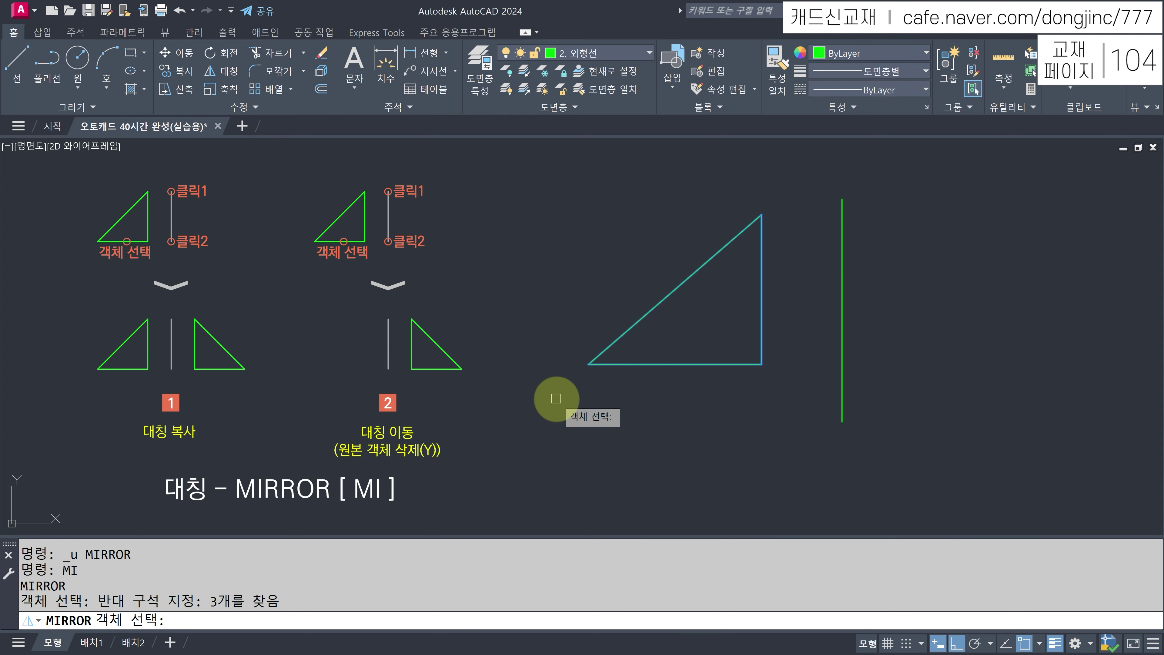
{"action": "key", "text": "Return"}
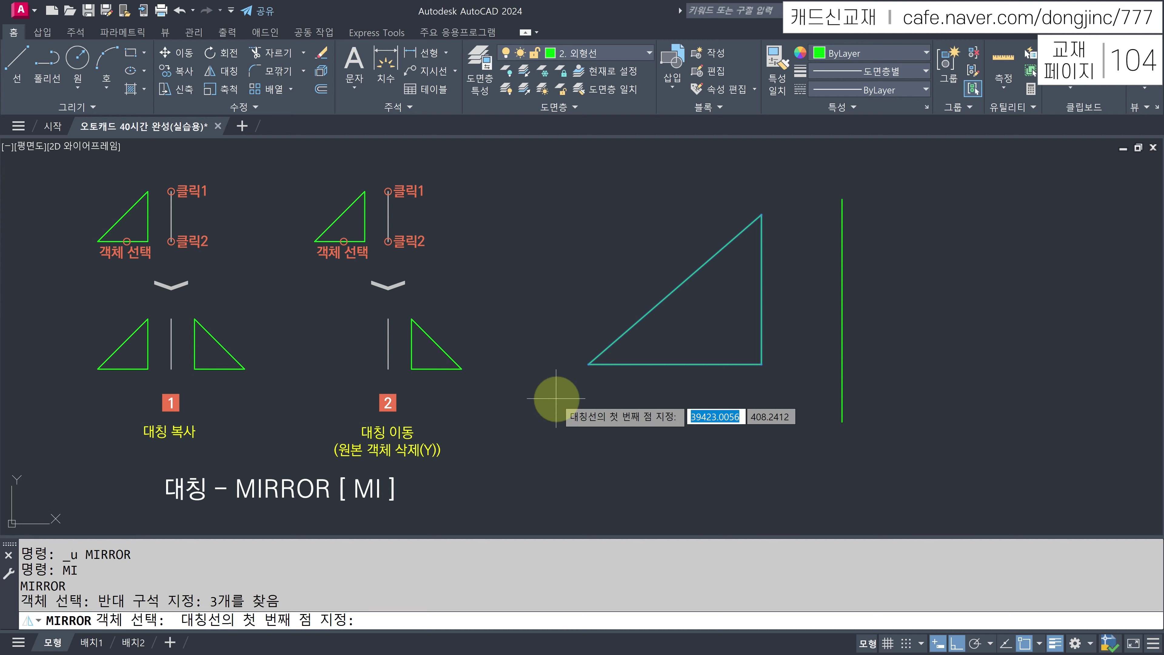
{"action": "left_click", "coordinate": [842, 199]}
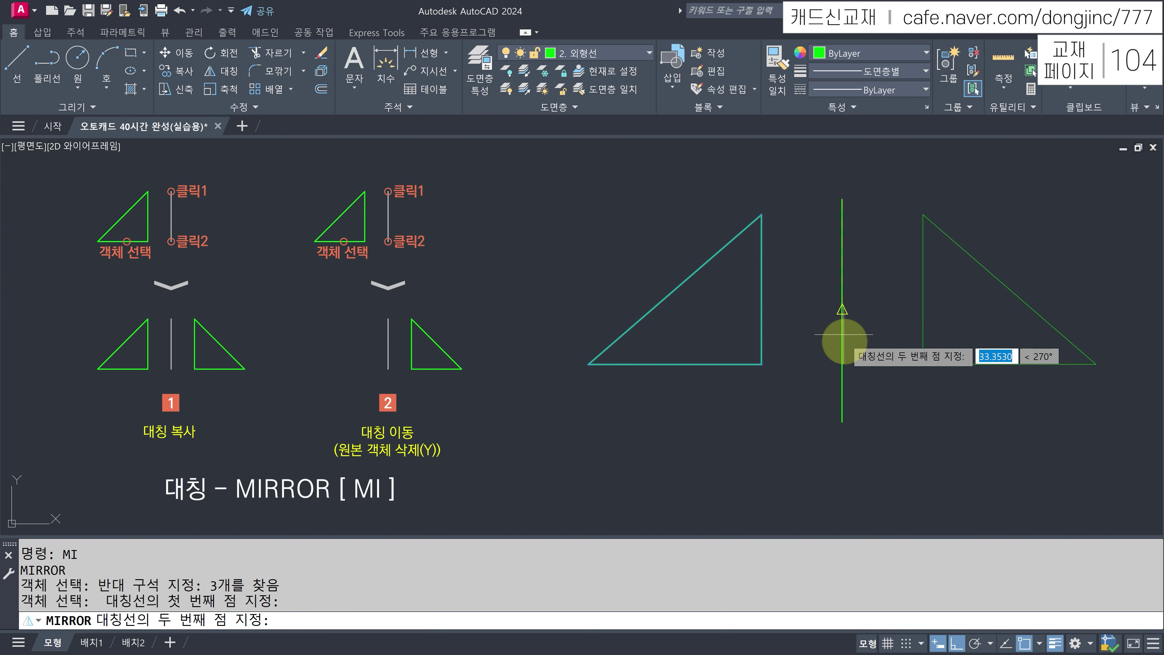
{"action": "left_click", "coordinate": [842, 421]}
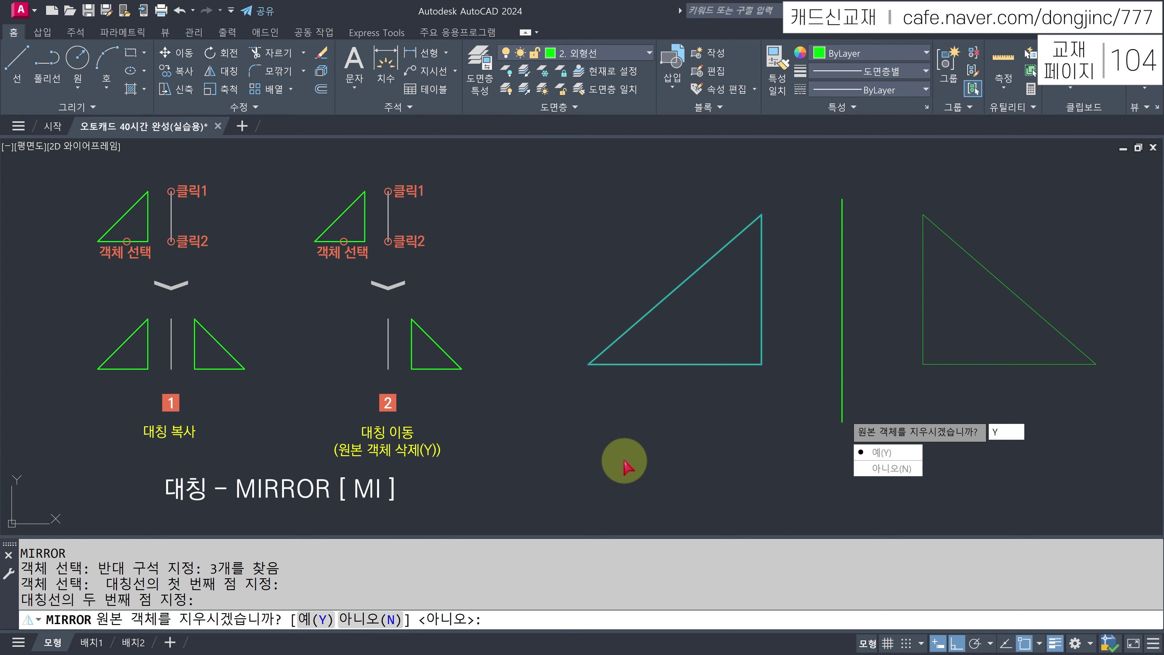
{"action": "key", "text": "Return"}
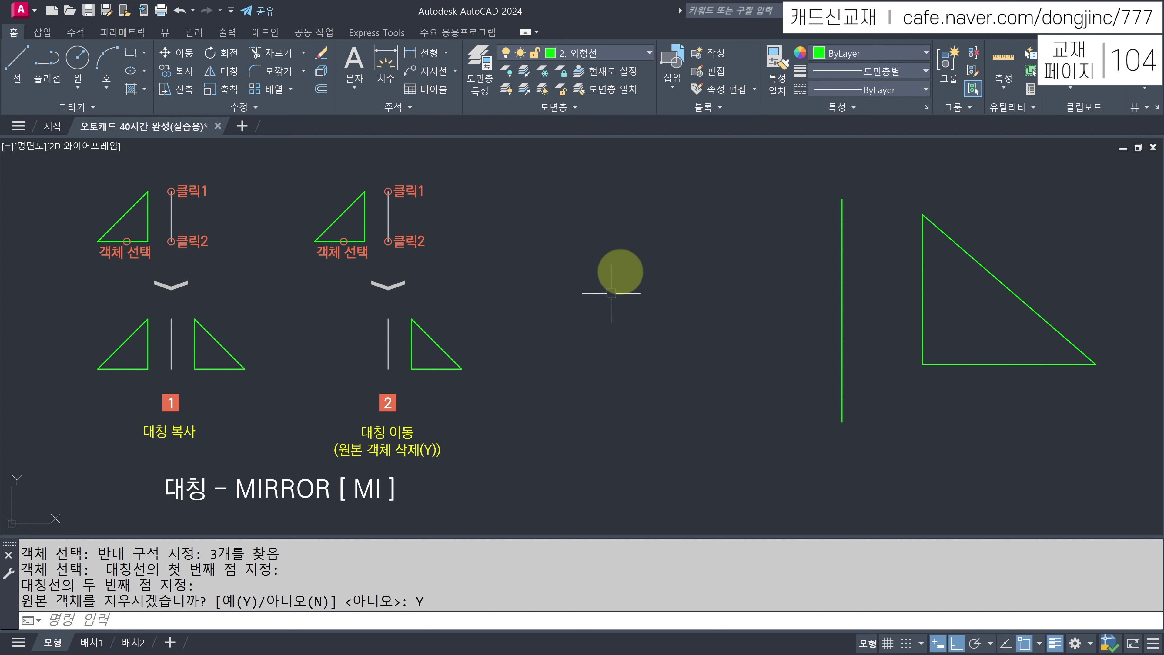
- Erase the vertical line used as the mirror axis
{"action": "left_click", "coordinate": [843, 266]}
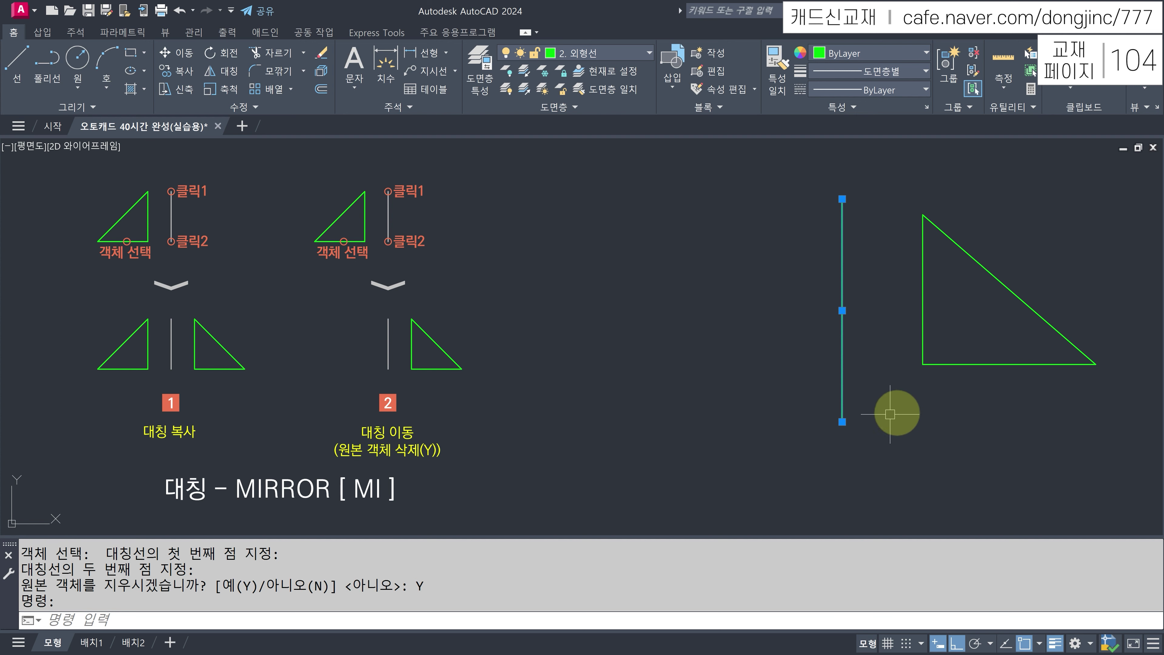
{"action": "key", "text": "Escape"}
{"action": "left_click", "coordinate": [867, 299]}
{"action": "left_click", "coordinate": [817, 311]}
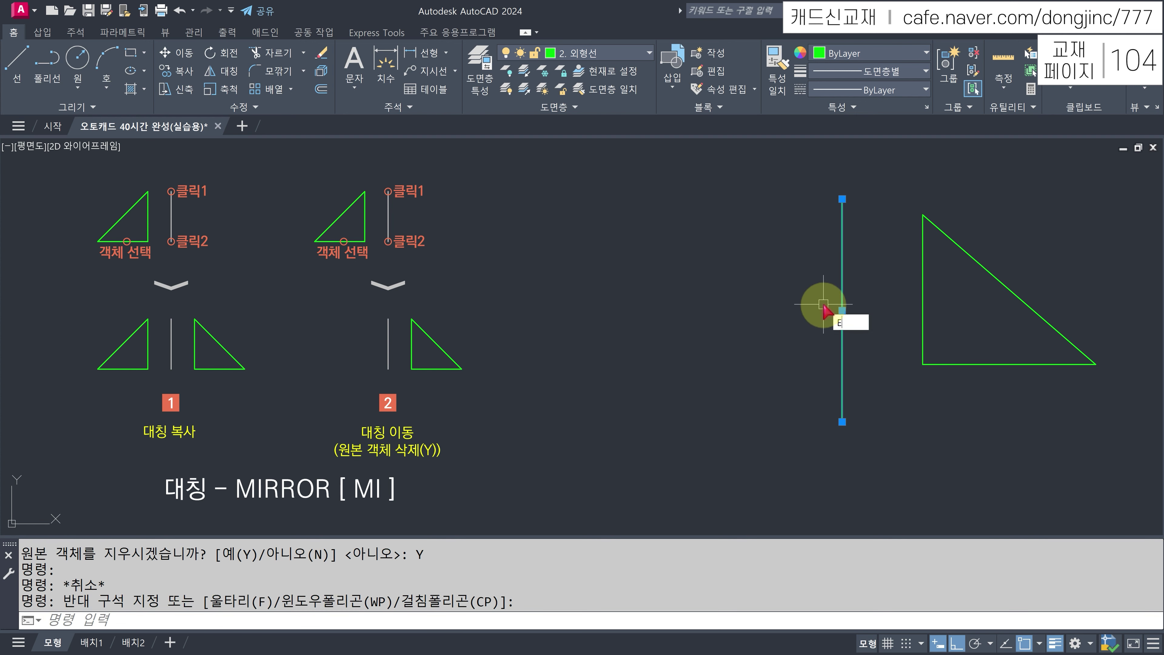
{"action": "key", "text": "Return"}
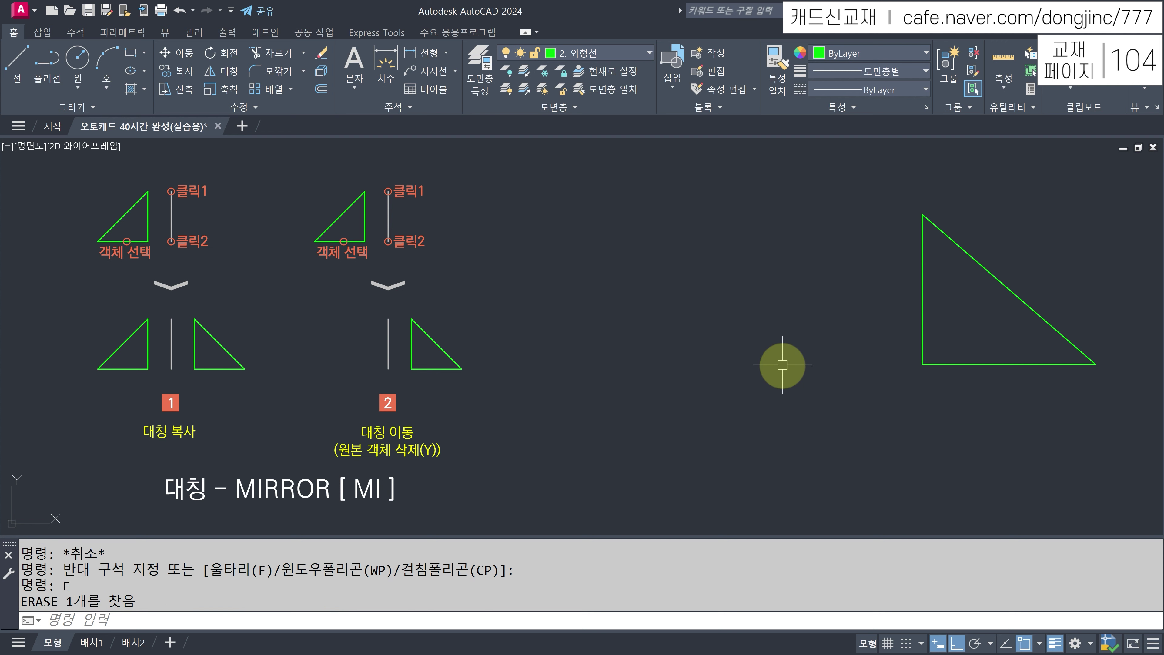
- Mirror the large triangle across a vertical axis set by two free points beside its vertical edge, keeping the source objects
{"action": "type", "text": "MI"}
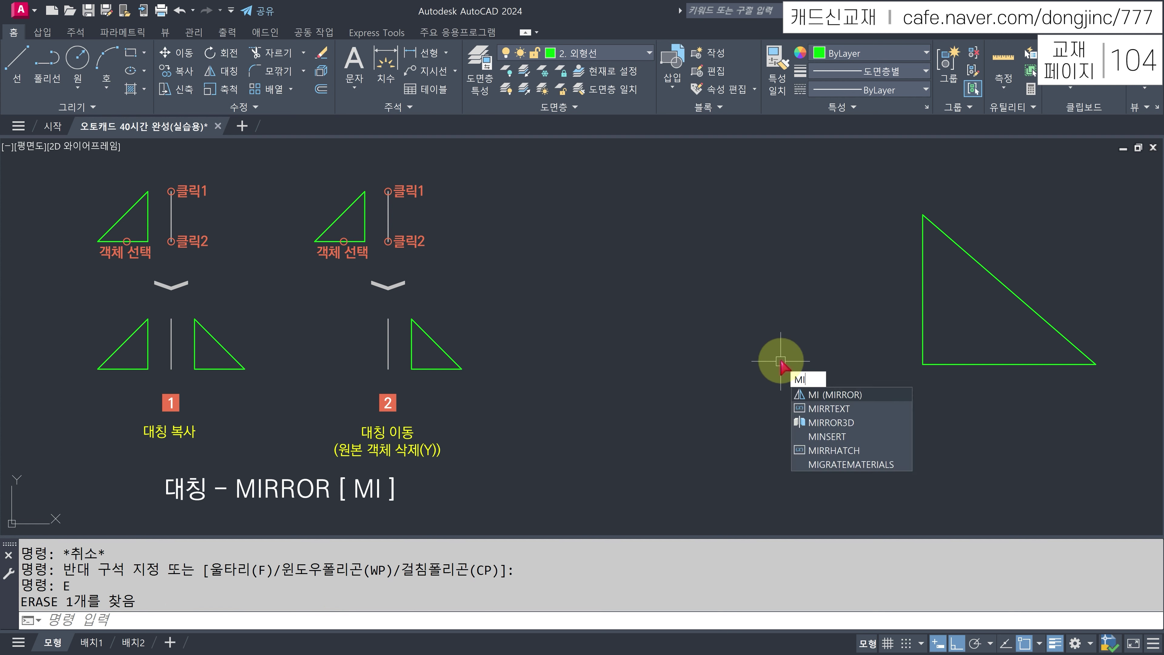
{"action": "key", "text": "Return"}
{"action": "left_click", "coordinate": [1053, 179]}
{"action": "left_click", "coordinate": [951, 281]}
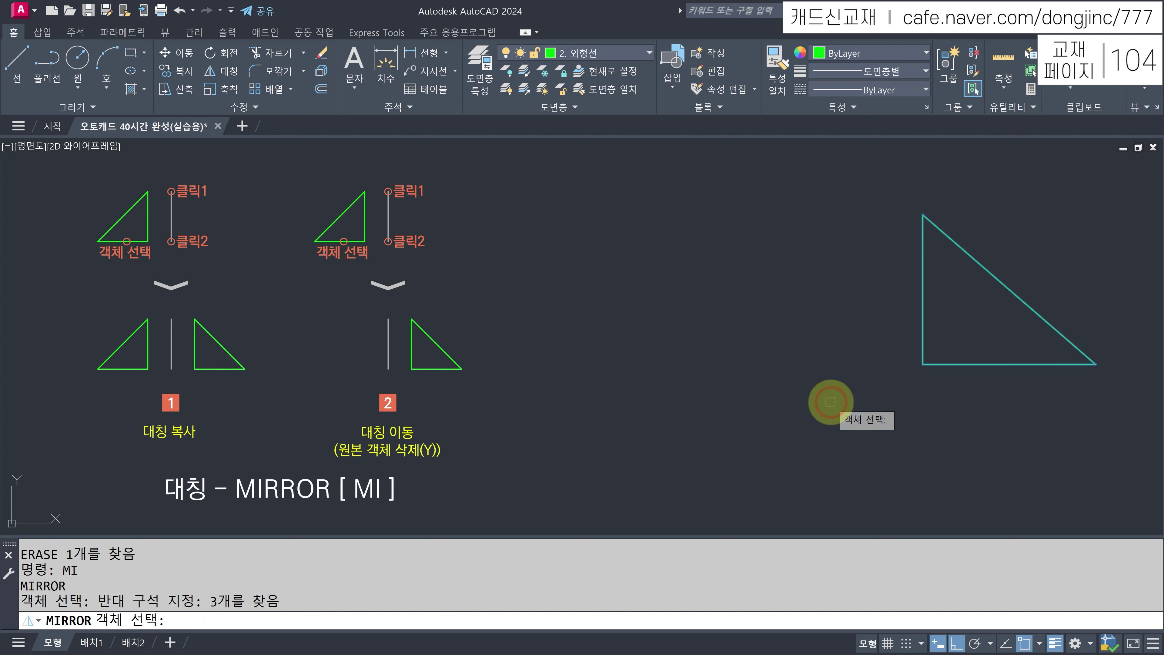
{"action": "right_click", "coordinate": [831, 400]}
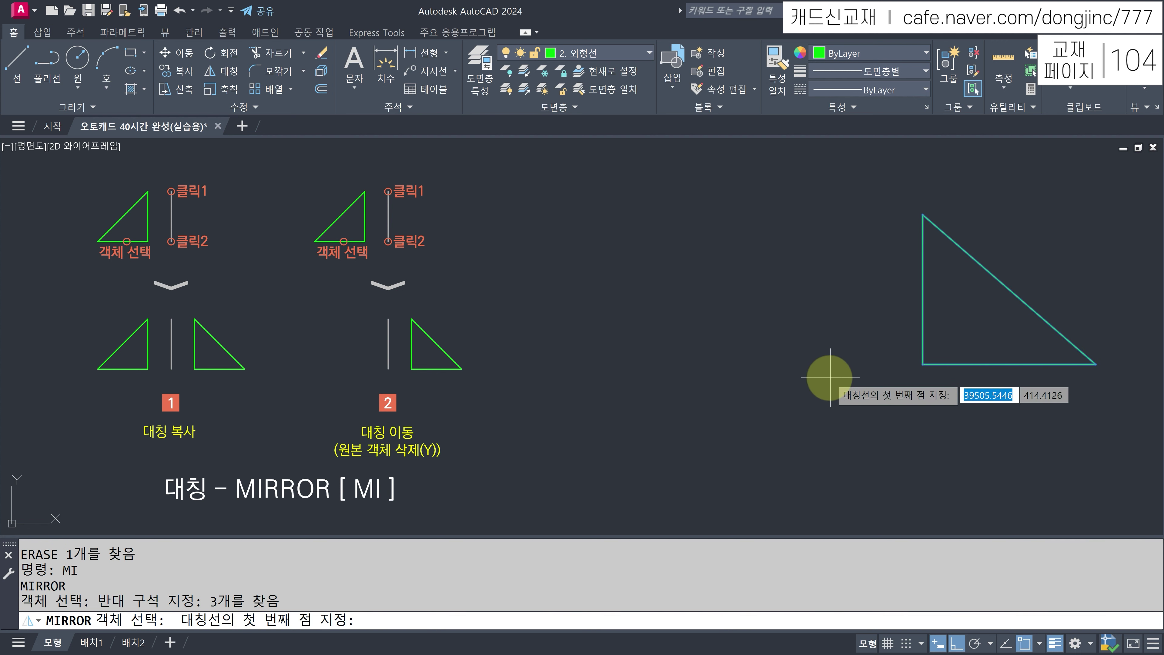
{"action": "left_click", "coordinate": [858, 200]}
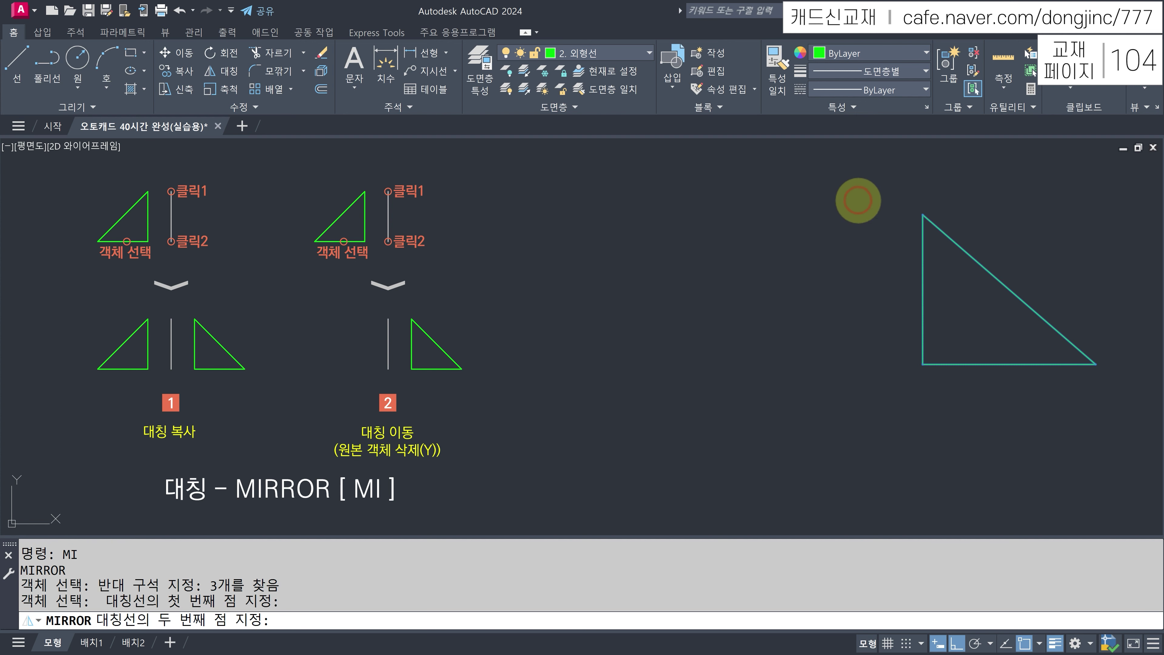
{"action": "left_click", "coordinate": [866, 416]}
{"action": "key", "text": "Return"}
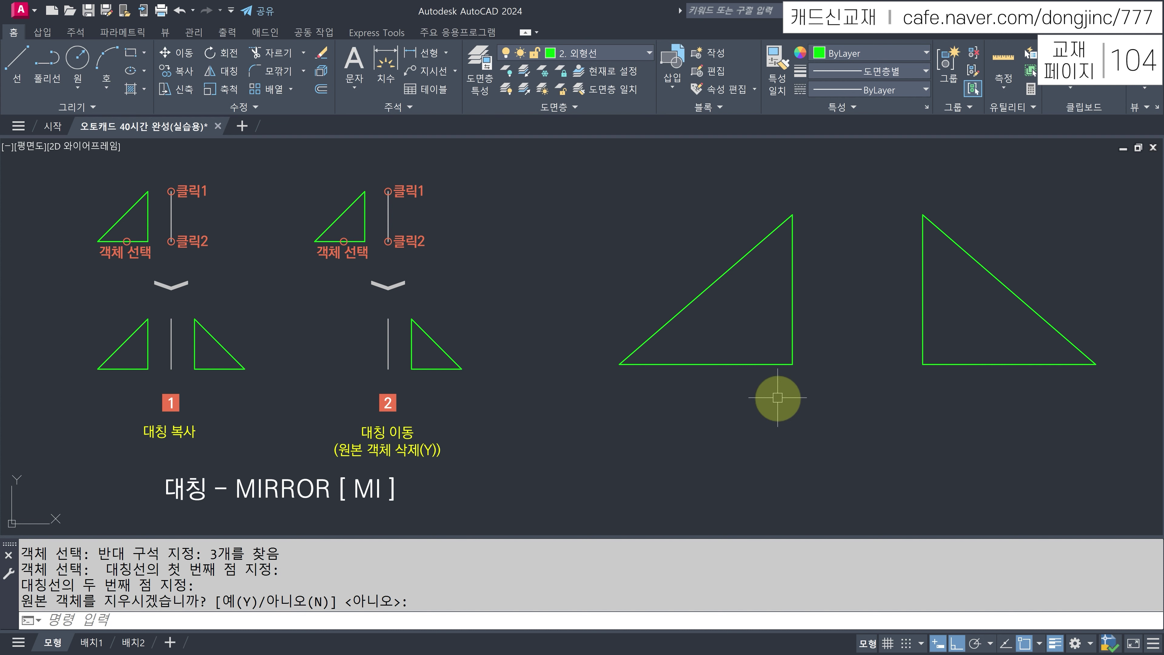
- Mirror the new triangle copy about its own horizontal base with ortho turned off, keeping the source objects
{"action": "key", "text": "Return"}
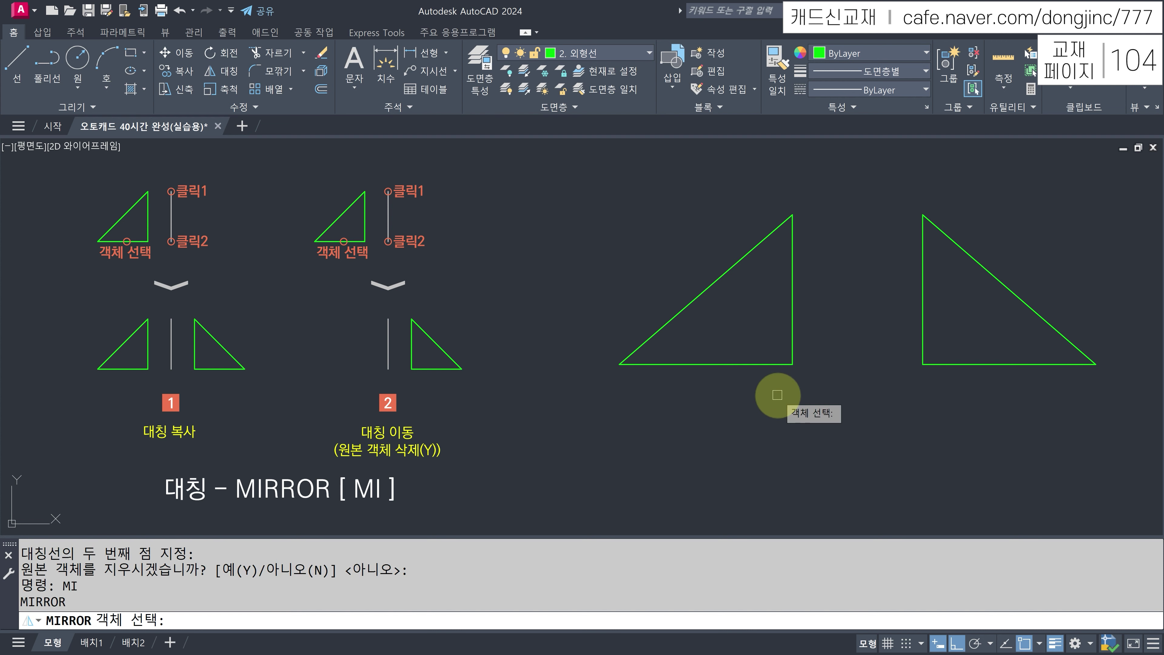
{"action": "left_click", "coordinate": [586, 402]}
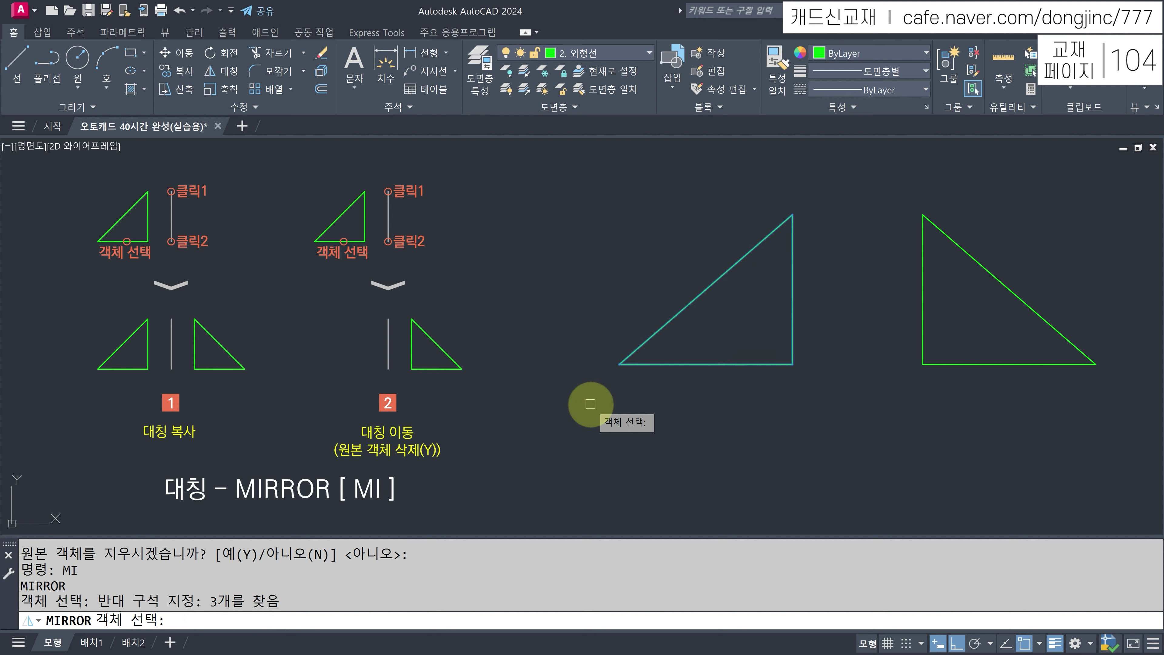
{"action": "key", "text": "Return"}
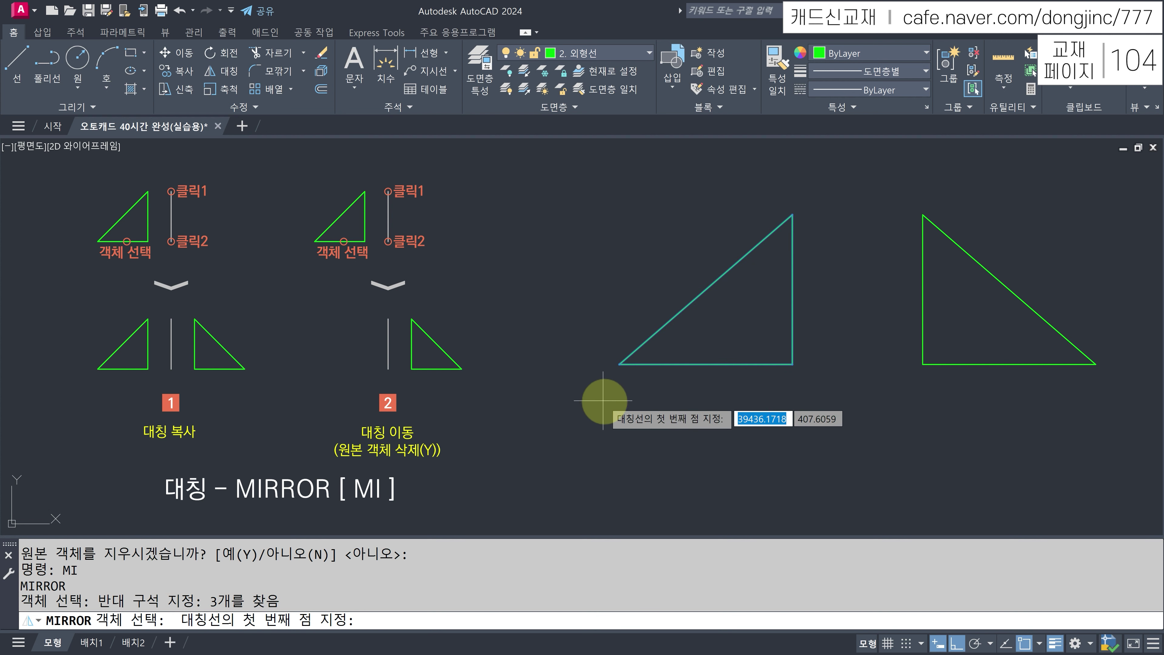
{"action": "left_click", "coordinate": [791, 363]}
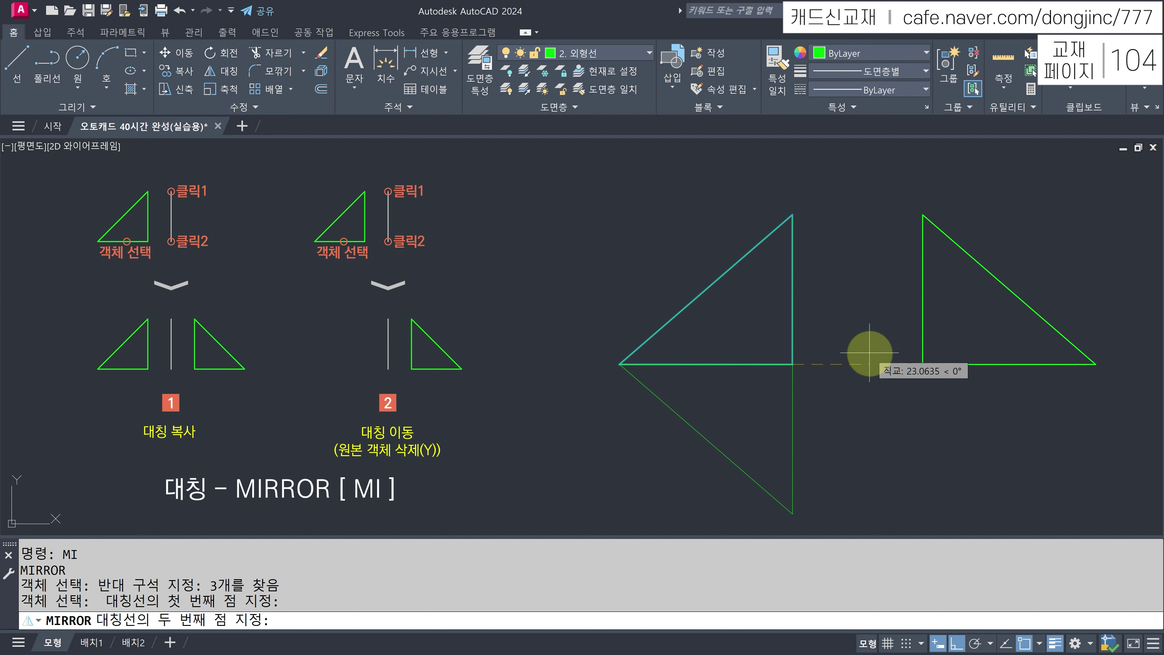
{"action": "key", "text": "F8"}
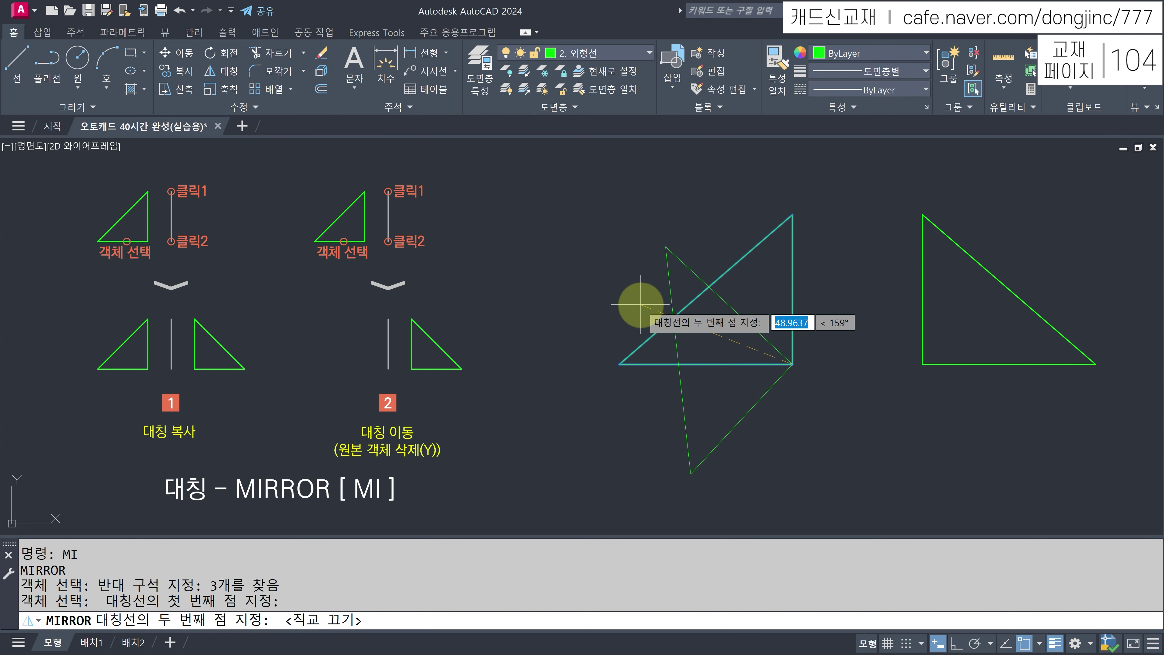
{"action": "left_click", "coordinate": [619, 365]}
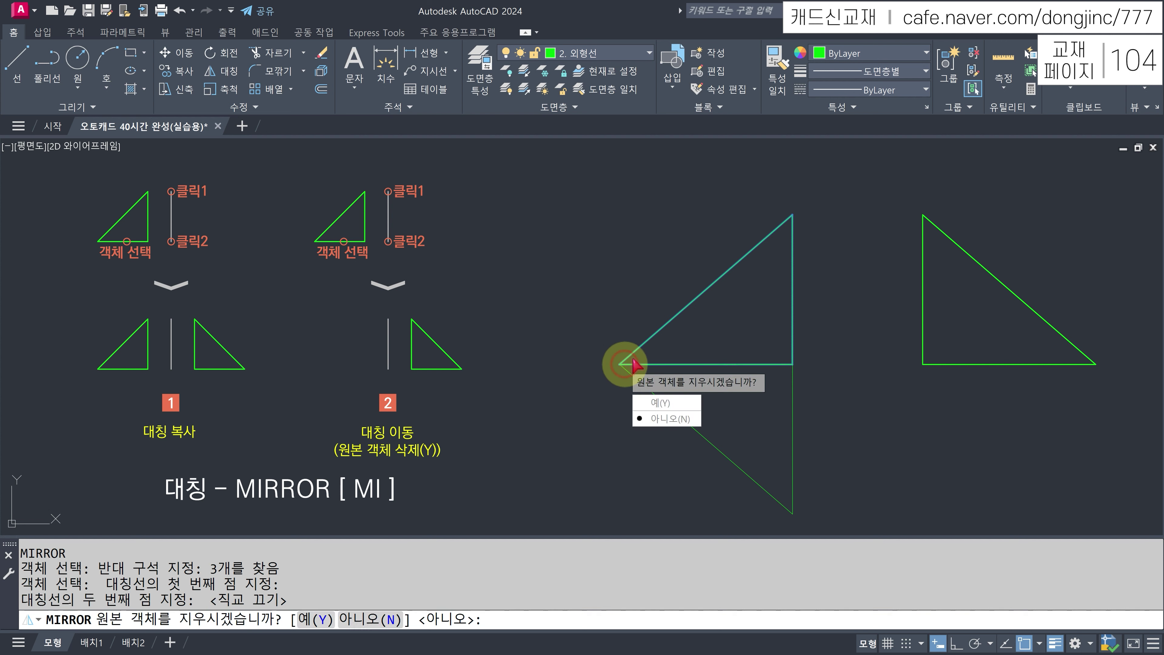
{"action": "key", "text": "Return"}
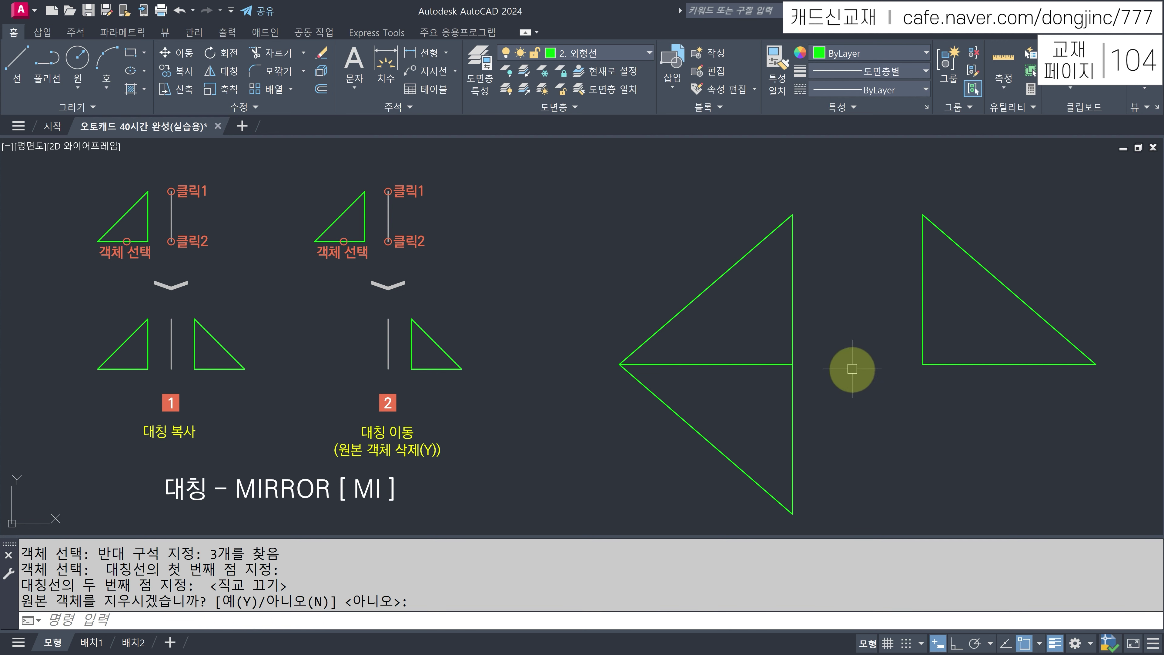
- Mirror the two joined triangles about their shared vertical edge, keeping the source objects
{"action": "type", "text": "MI"}
{"action": "key", "text": "Return"}
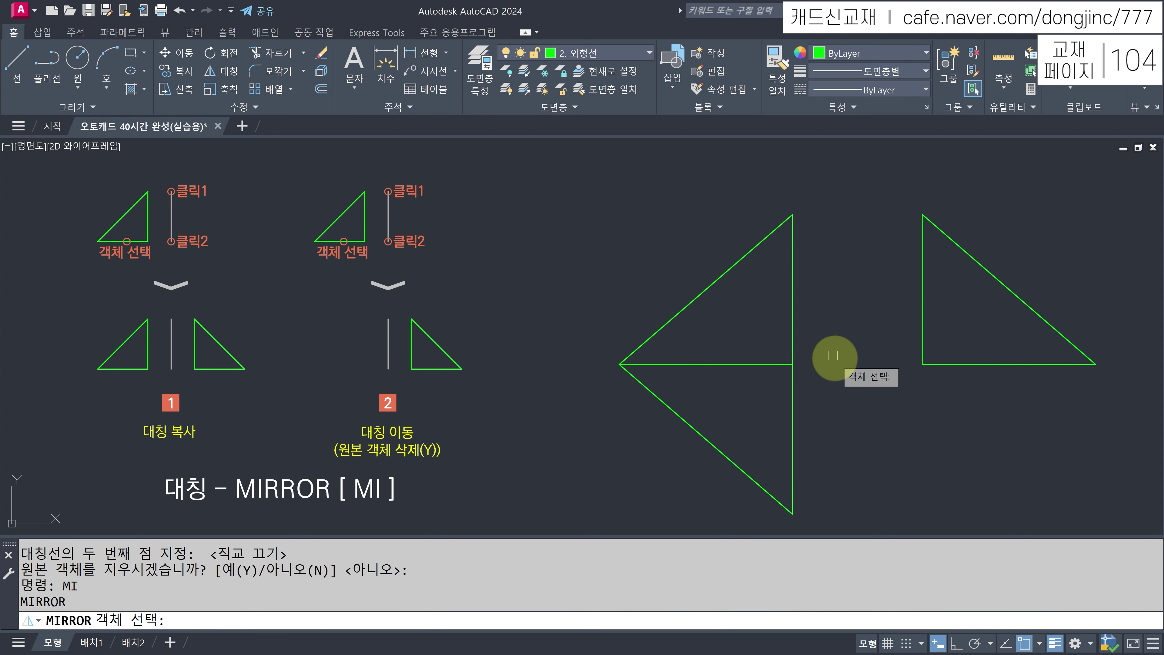
{"action": "left_click", "coordinate": [837, 182]}
{"action": "left_click", "coordinate": [616, 478]}
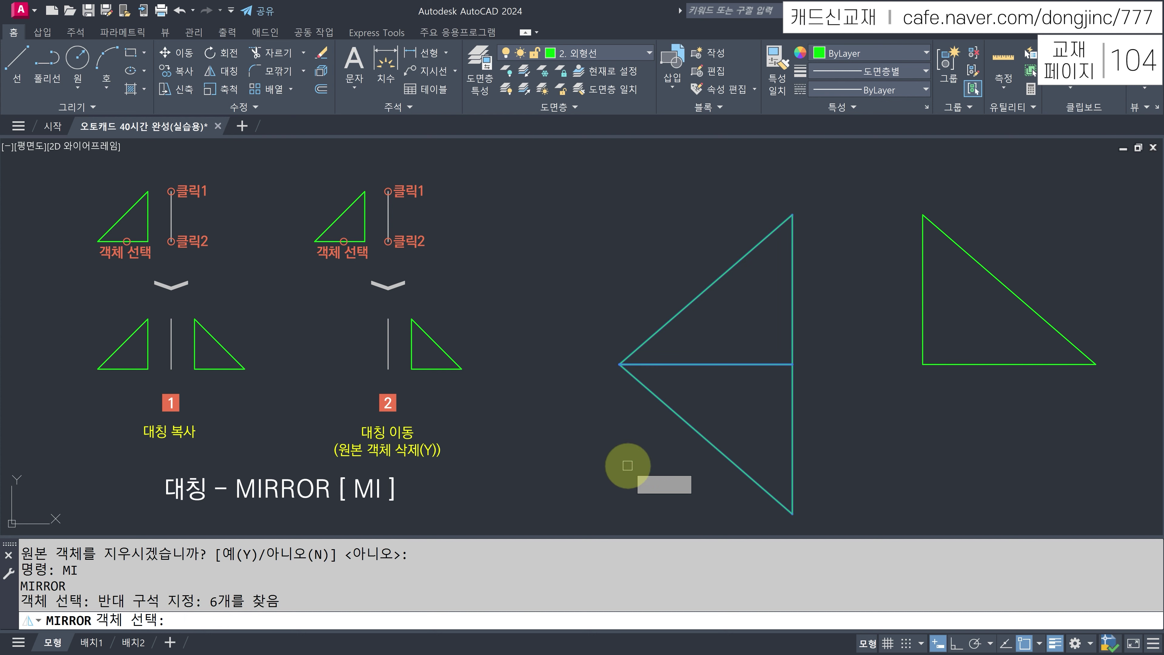
{"action": "key", "text": "Return"}
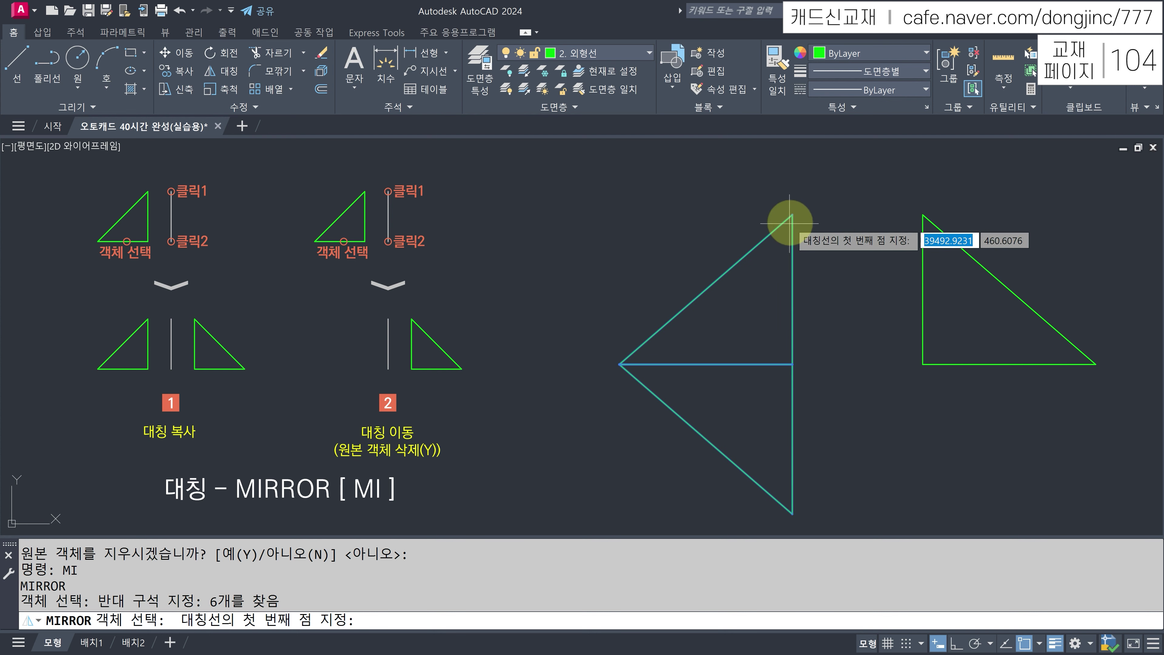
{"action": "left_click", "coordinate": [792, 215]}
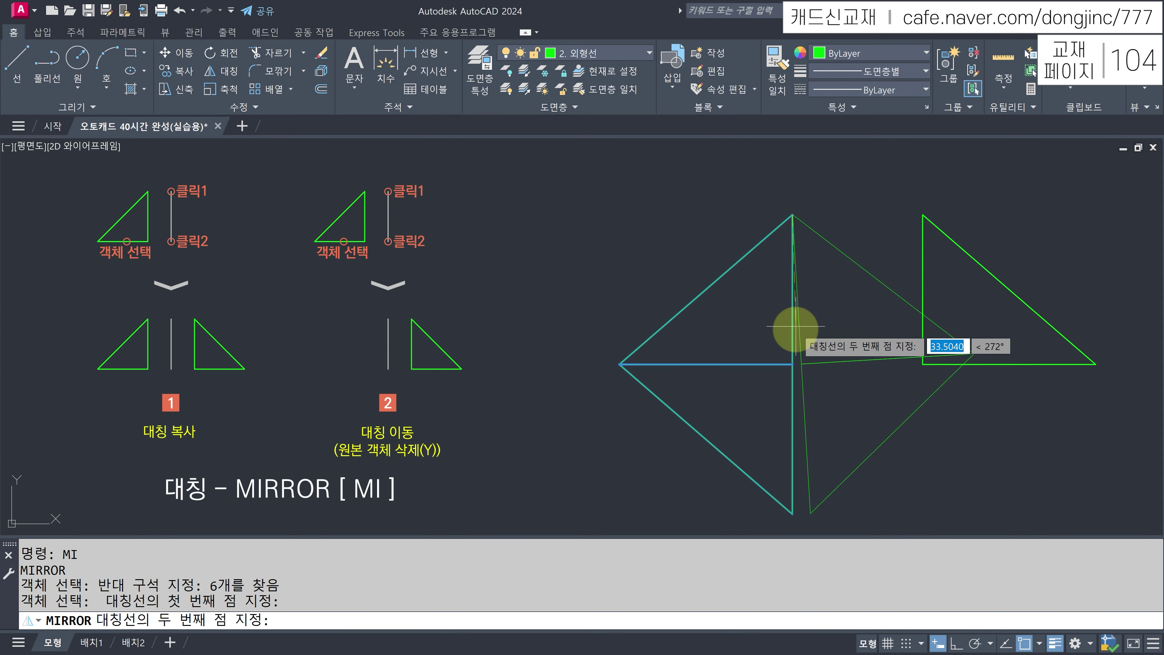
{"action": "left_click", "coordinate": [792, 365]}
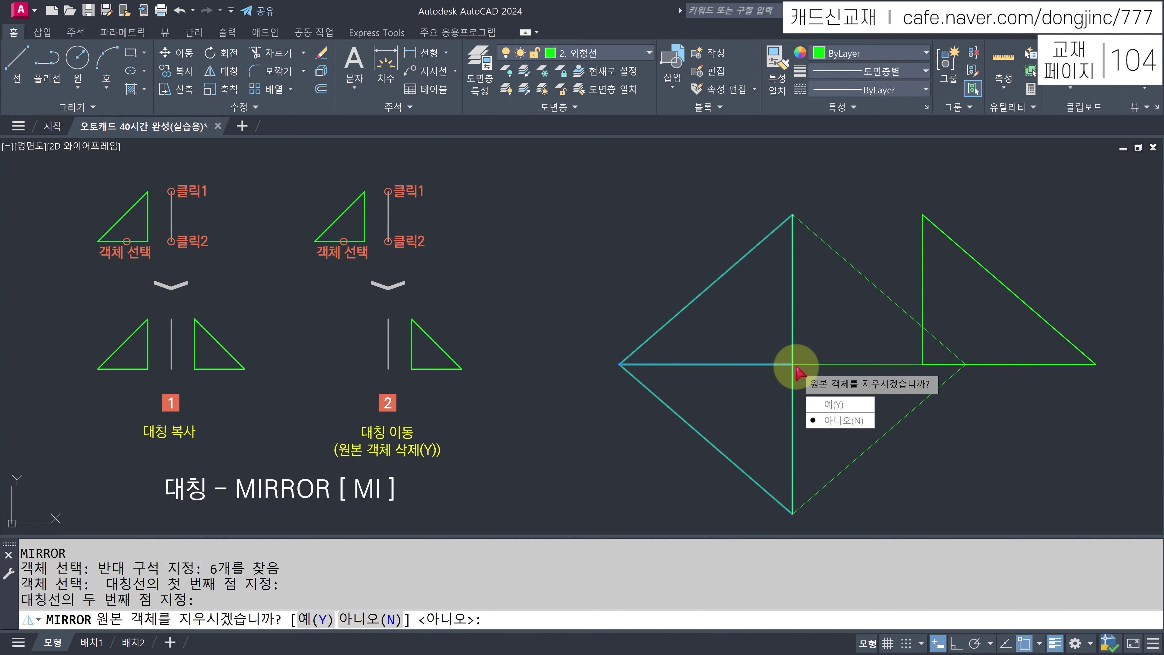
{"action": "key", "text": "Return"}
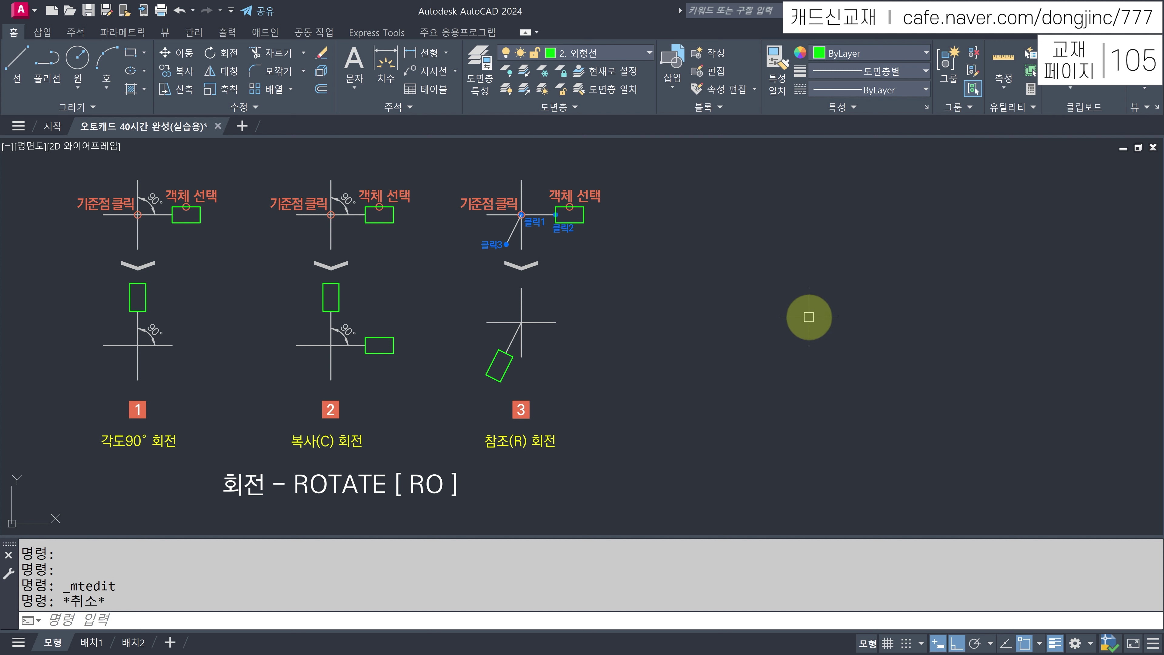
- Draw a circle of radius 25 in the empty area beside the ROTATE examples
{"action": "type", "text": "C"}
{"action": "key", "text": "Return"}
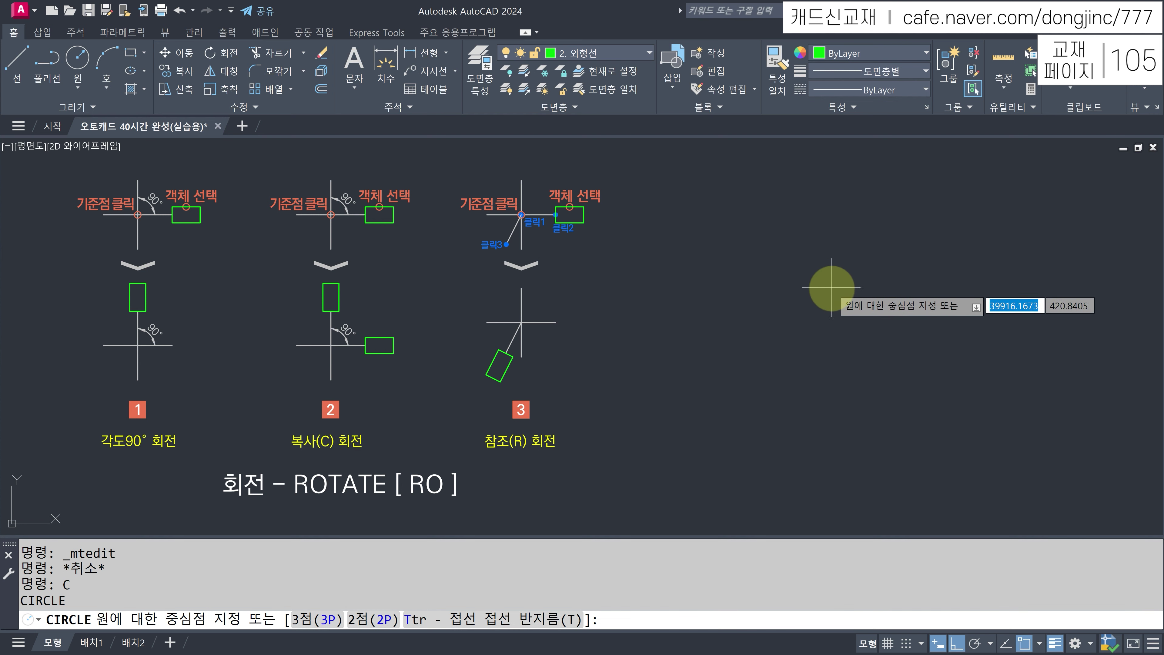
{"action": "left_click", "coordinate": [840, 314]}
{"action": "type", "text": "25"}
{"action": "key", "text": "Return"}
{"action": "key", "text": "Escape"}
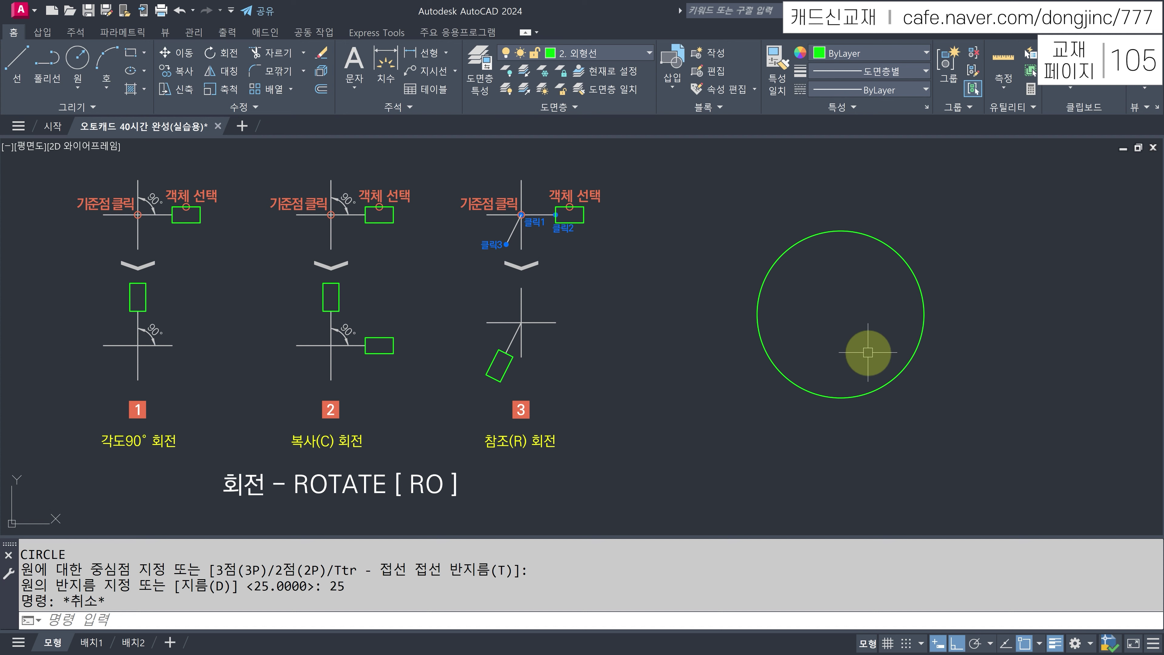
- Draw a horizontal and a vertical diameter line between opposite quadrant points of the circle
{"action": "type", "text": "L"}
{"action": "key", "text": "Return"}
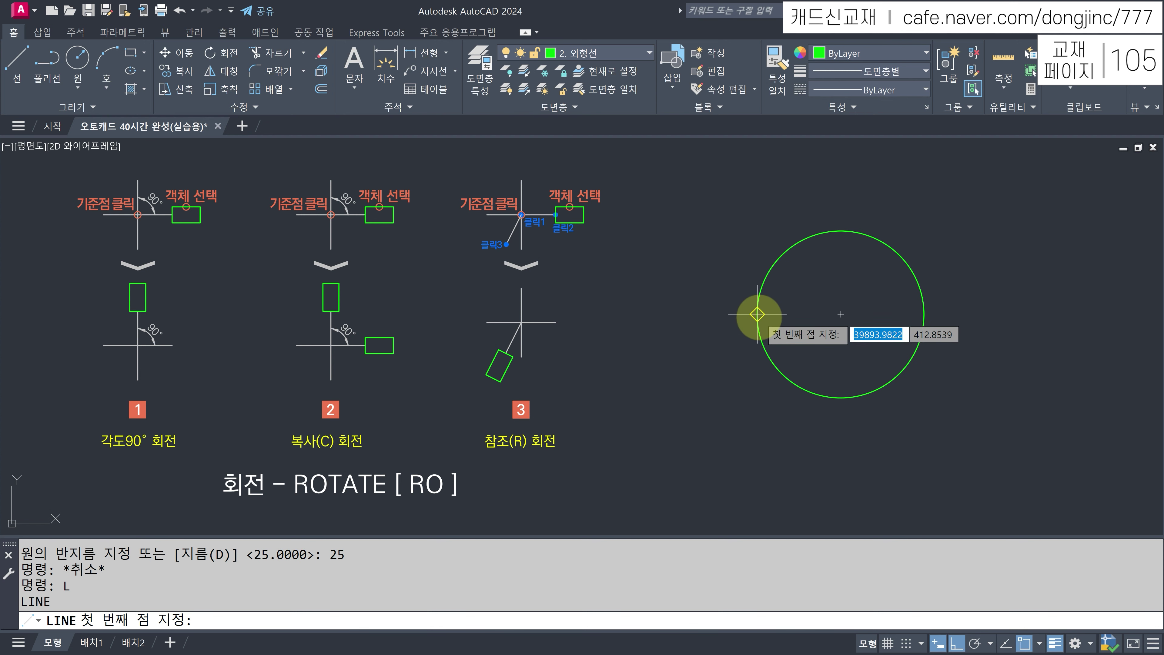
{"action": "left_click", "coordinate": [757, 314]}
{"action": "left_click", "coordinate": [924, 314]}
{"action": "key", "text": "Return"}
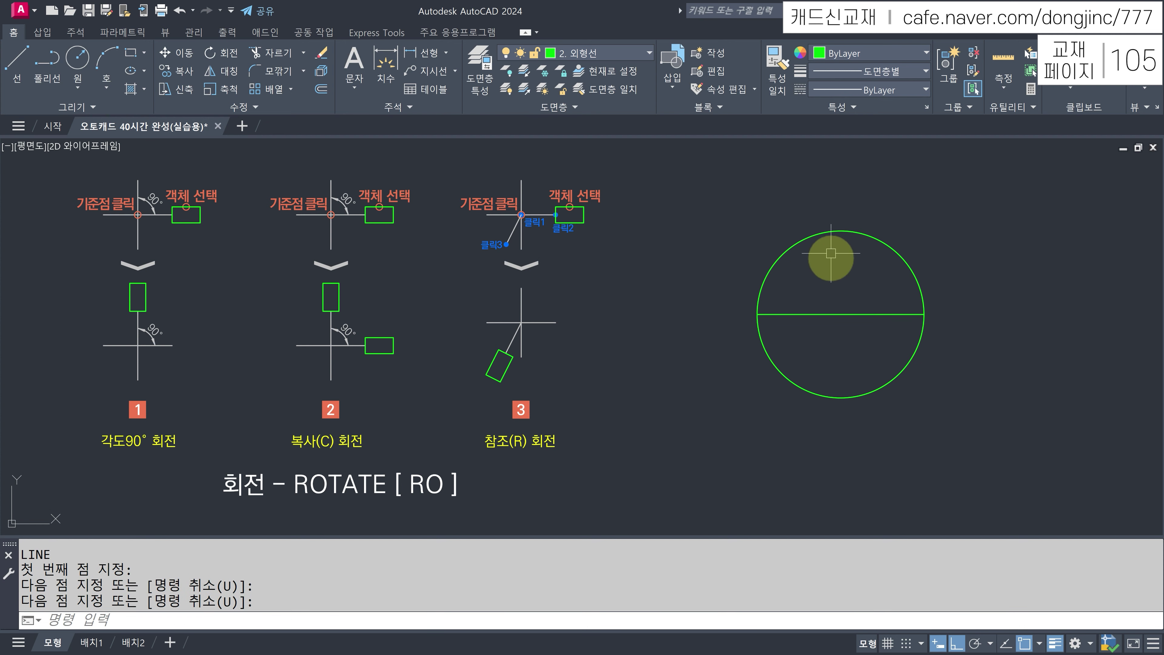
{"action": "key", "text": "Return"}
{"action": "left_click", "coordinate": [841, 231]}
{"action": "left_click", "coordinate": [840, 397]}
{"action": "key", "text": "Escape"}
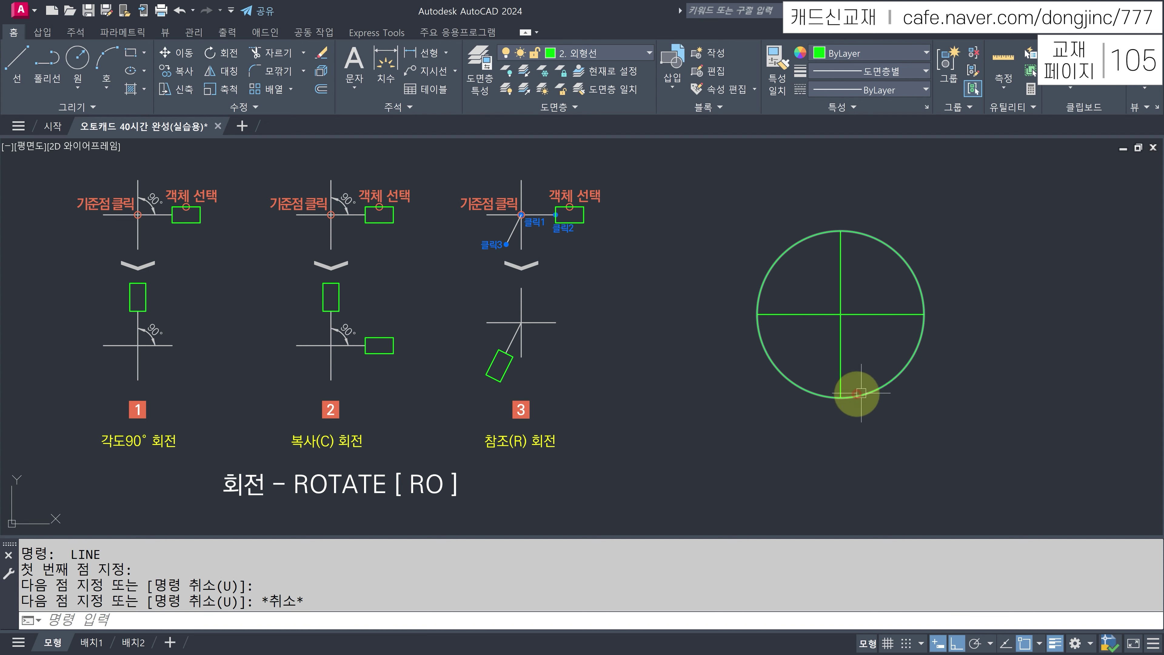
- Move the circle and its two diameter lines about 8.44 units straight down
{"action": "type", "text": "m"}
{"action": "key", "text": "Return"}
{"action": "left_click", "coordinate": [922, 421]}
{"action": "left_click", "coordinate": [829, 293]}
{"action": "key", "text": "Return"}
{"action": "left_click", "coordinate": [705, 320]}
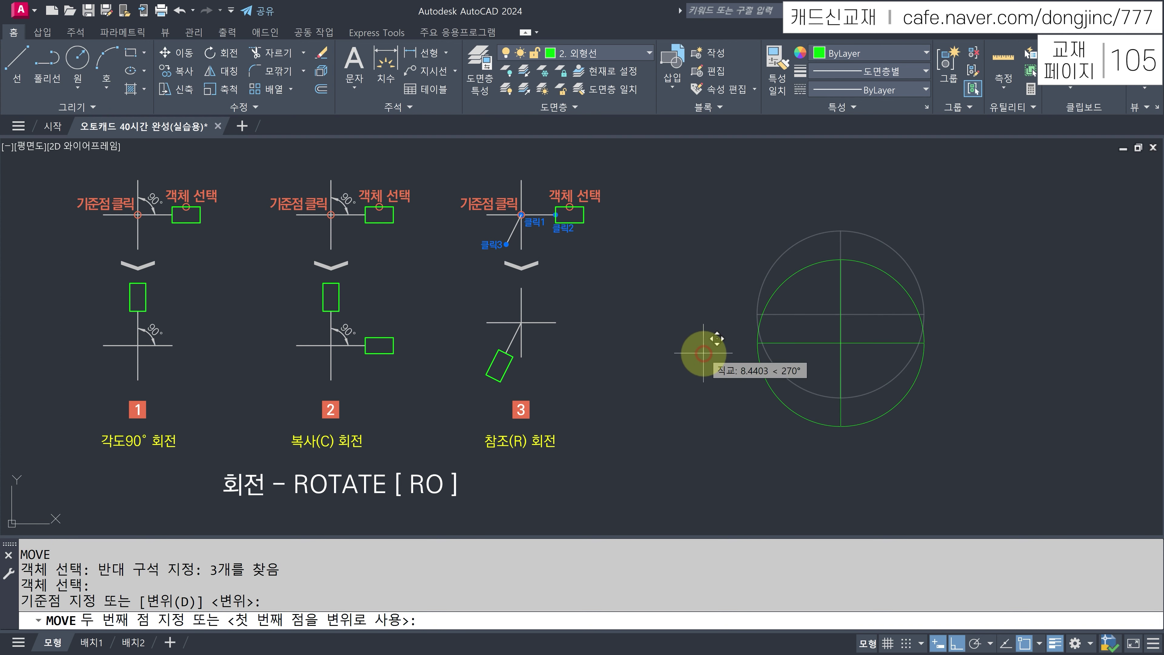
{"action": "key", "text": "Escape"}
- Erase the circle around the crossing lines
{"action": "left_click", "coordinate": [878, 270]}
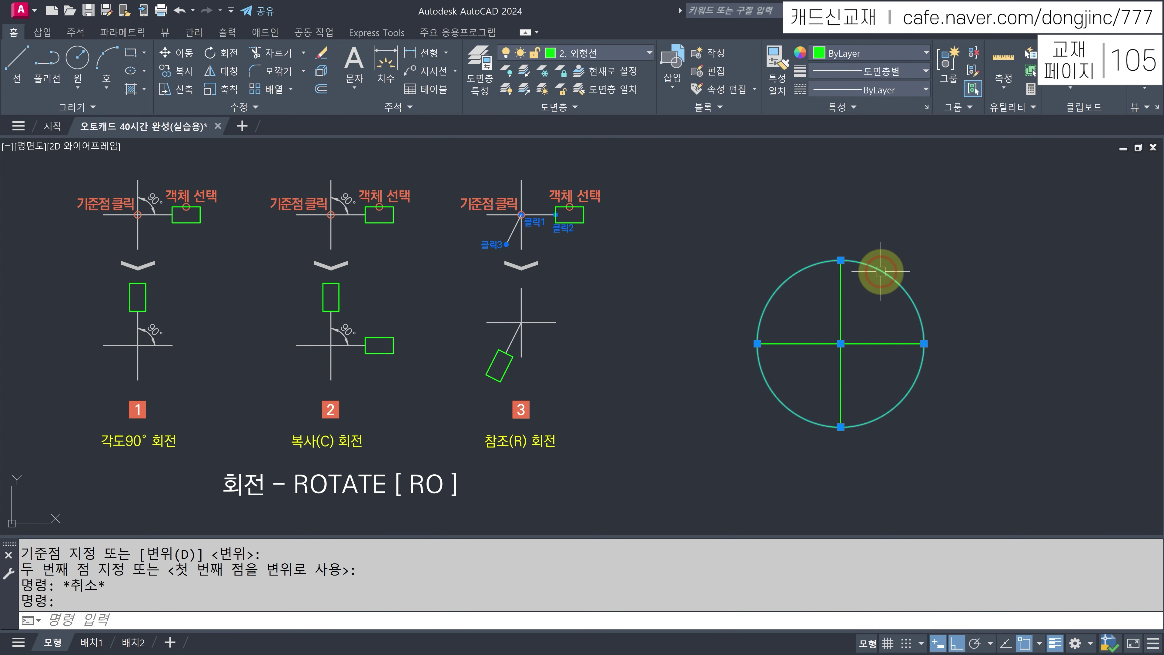
{"action": "type", "text": "E"}
{"action": "key", "text": "Return"}
- Draw a rectangle about 21 by 7 units, starting at the right end of the horizontal line and straddling it
{"action": "type", "text": "R"}
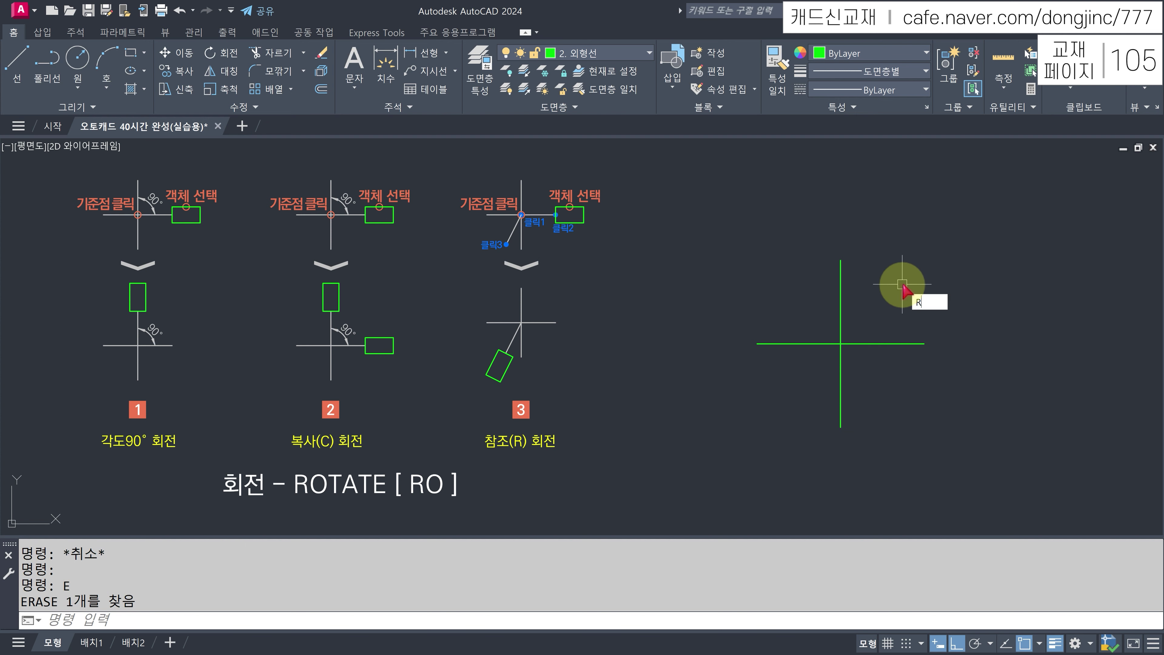
{"action": "key", "text": "Return"}
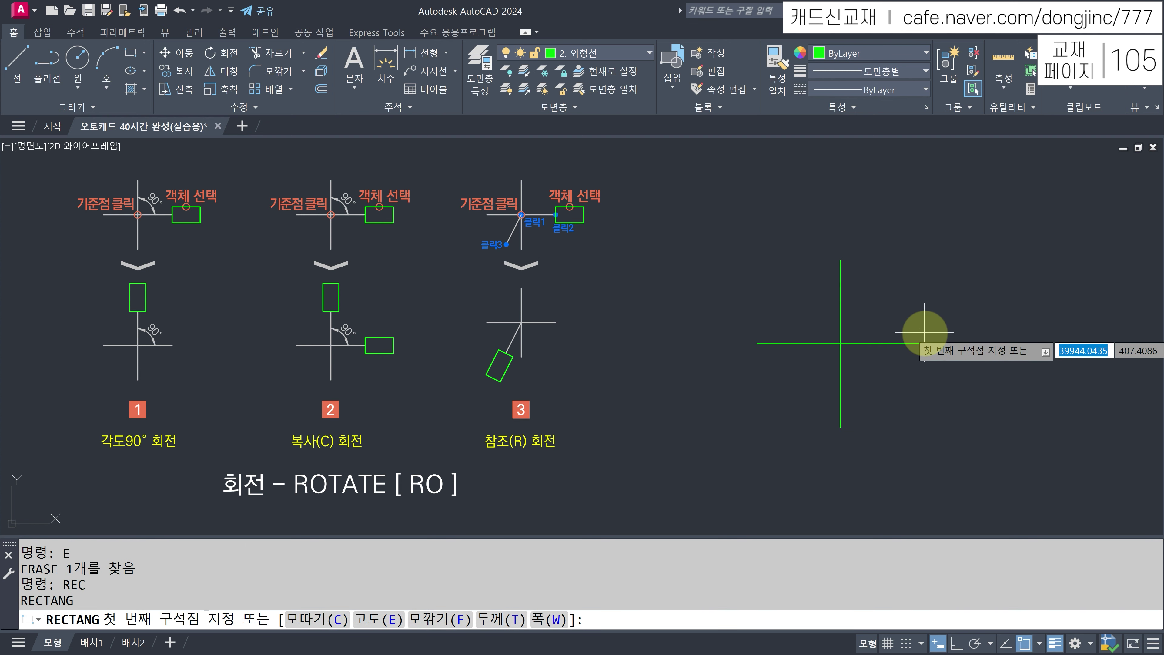
{"action": "left_click", "coordinate": [924, 332]}
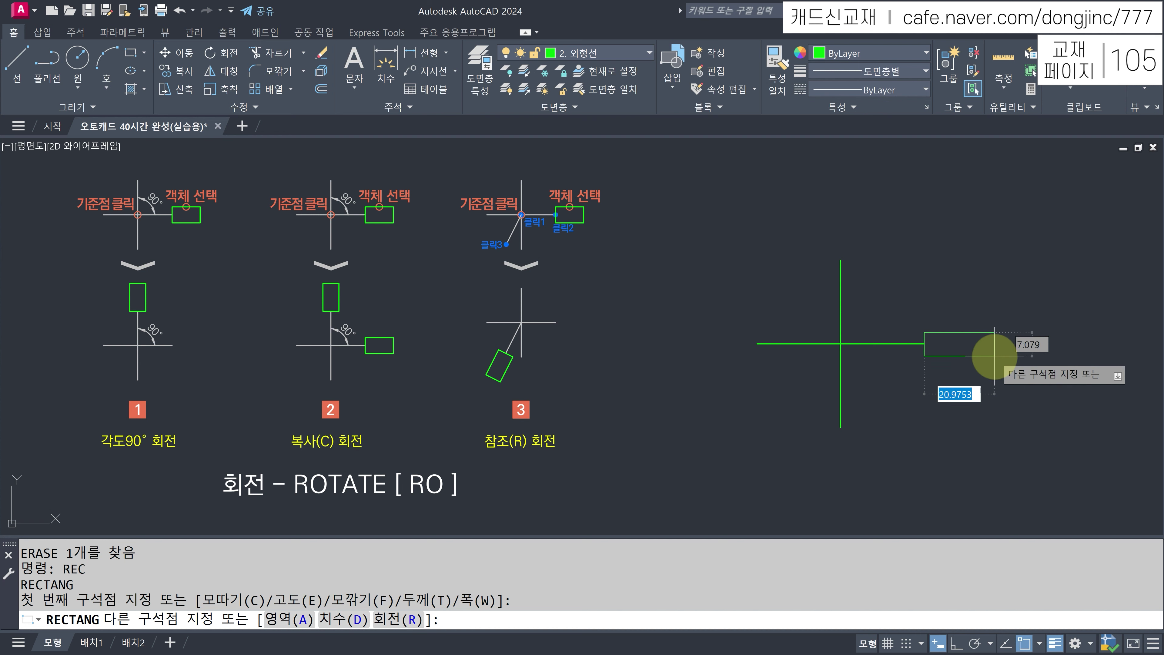
{"action": "left_click", "coordinate": [994, 355]}
{"action": "key", "text": "Escape"}
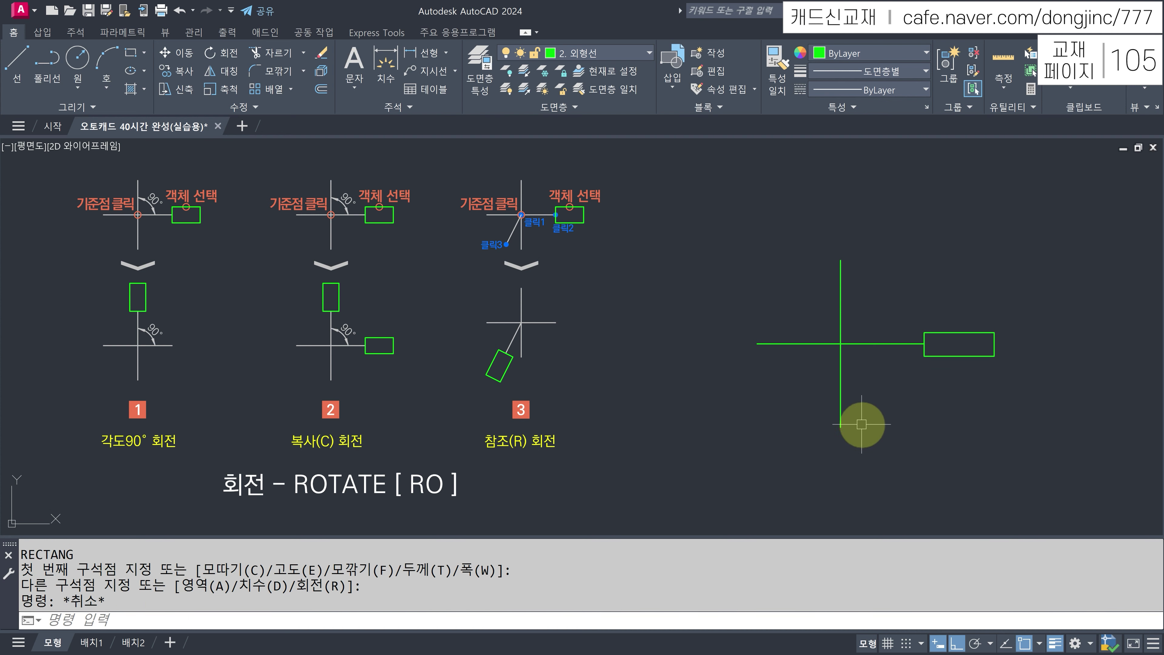
- Assign the two crossing lines to layer 0 and clear the selection
{"action": "left_click", "coordinate": [873, 379]}
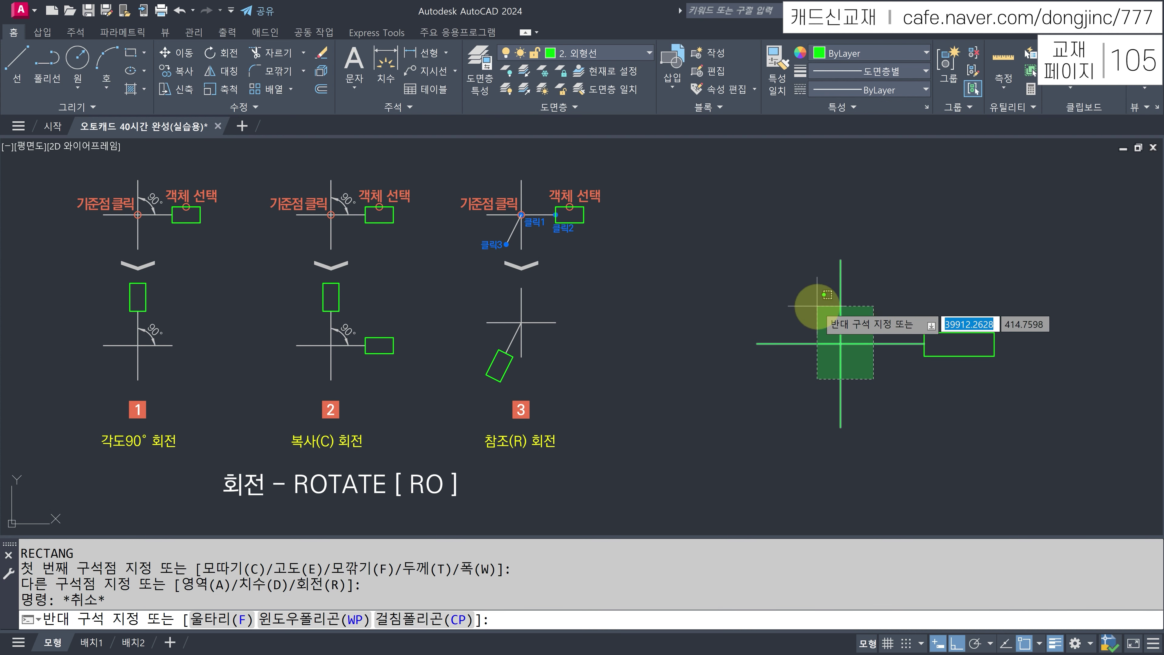
{"action": "left_click", "coordinate": [815, 314]}
{"action": "left_click", "coordinate": [616, 57]}
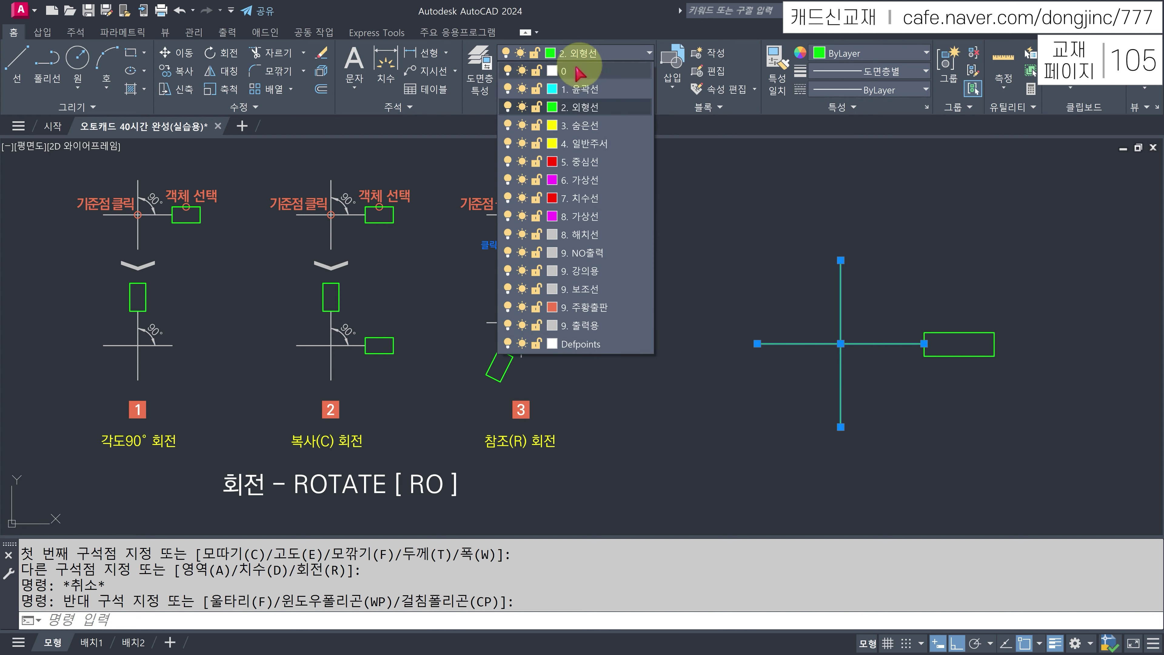
{"action": "left_click", "coordinate": [588, 73]}
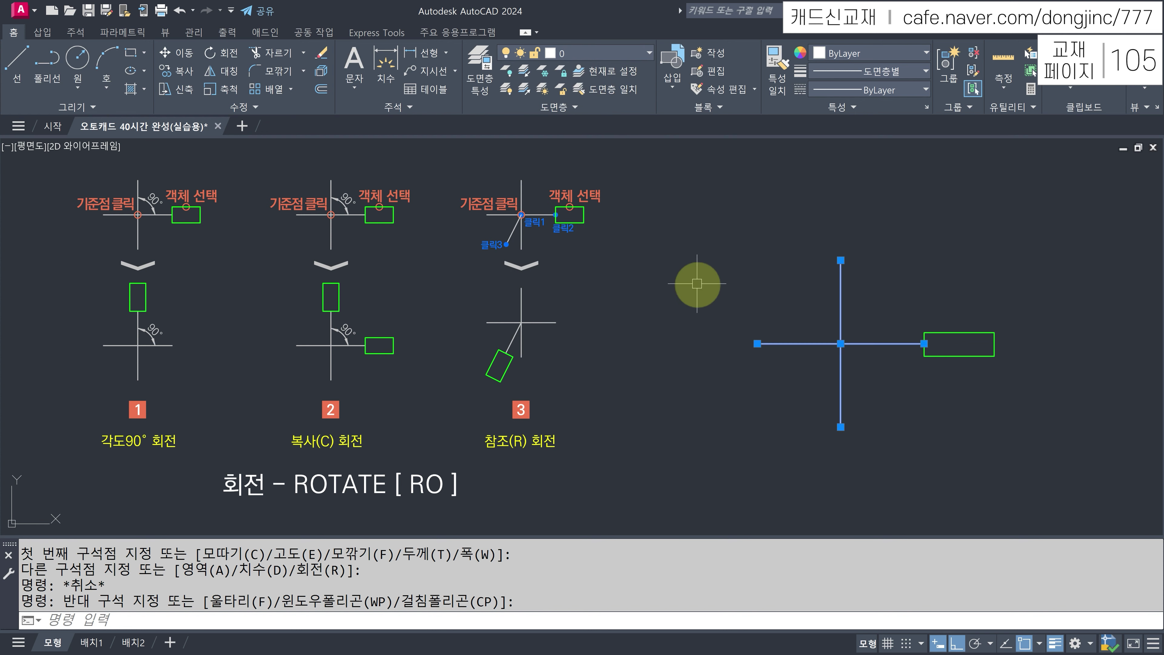
{"action": "key", "text": "Escape"}
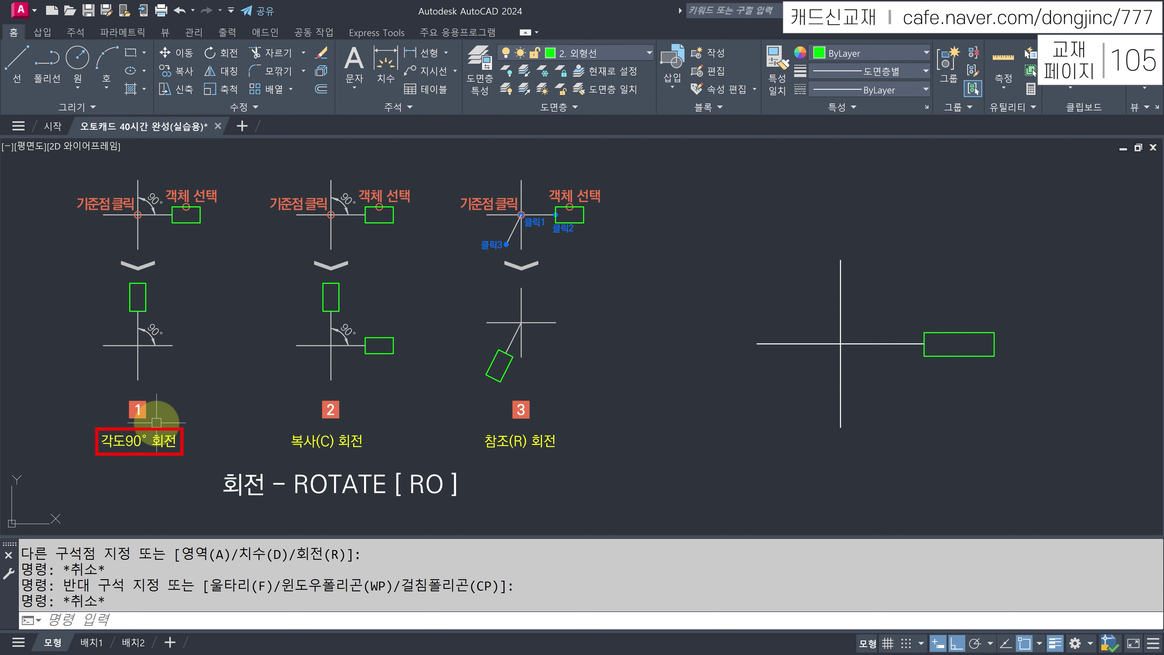
- Rotate the rectangle at the end of the horizontal line by 90° about the intersection of the crossing lines
{"action": "left_click", "coordinate": [219, 56]}
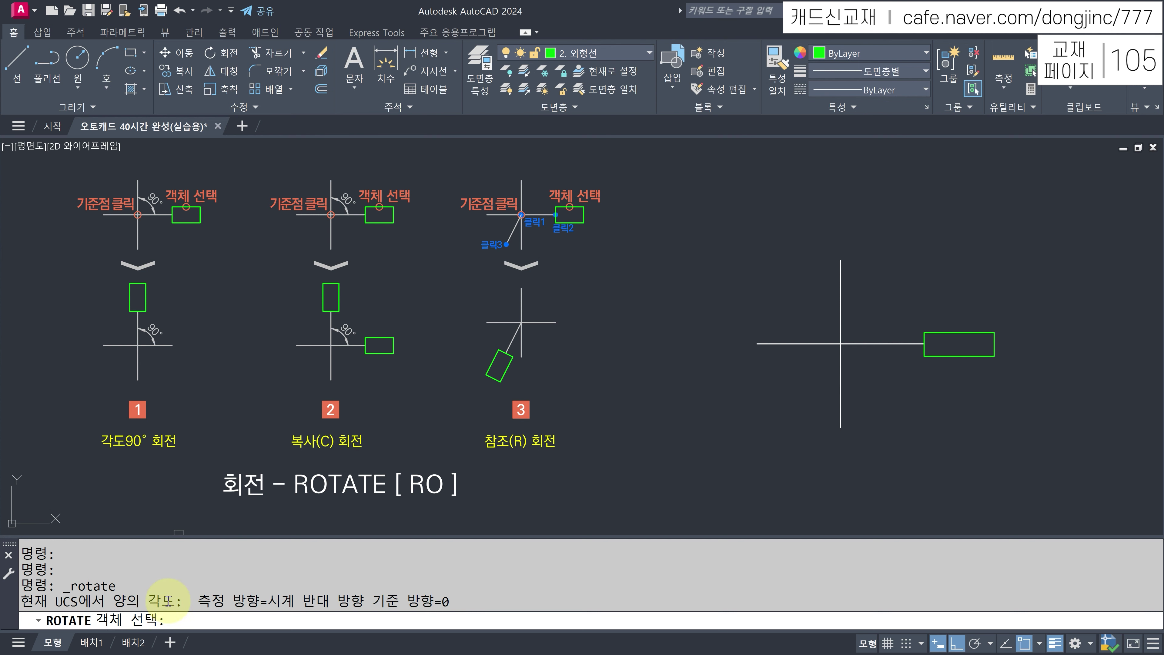
{"action": "left_click", "coordinate": [983, 331]}
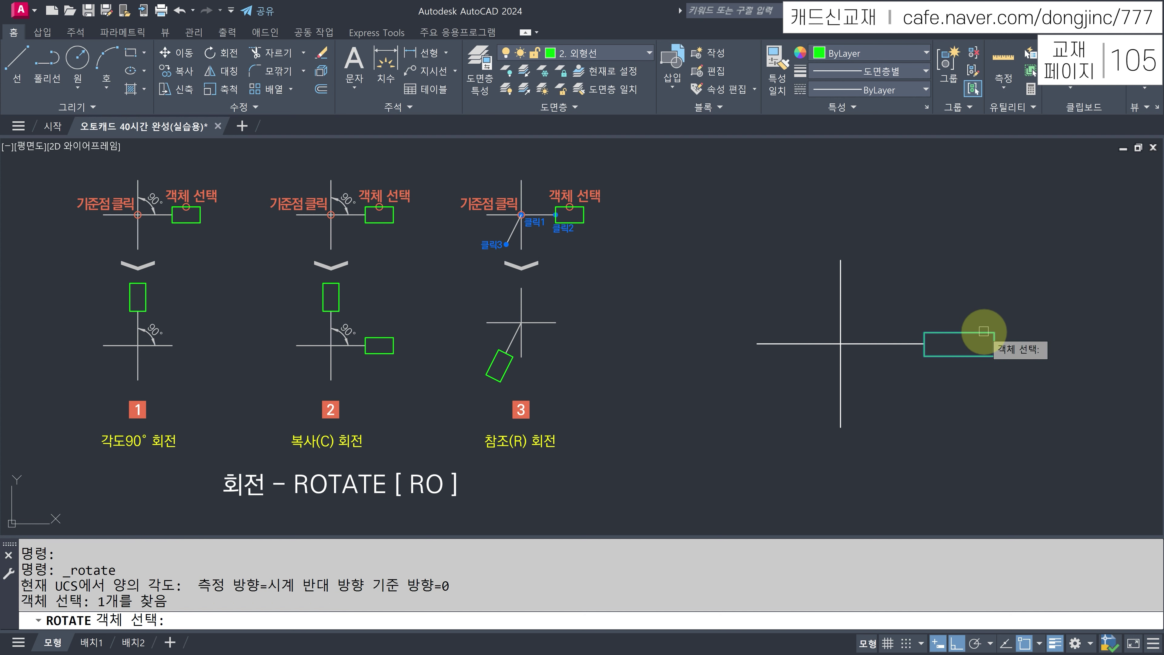
{"action": "key", "text": "Return"}
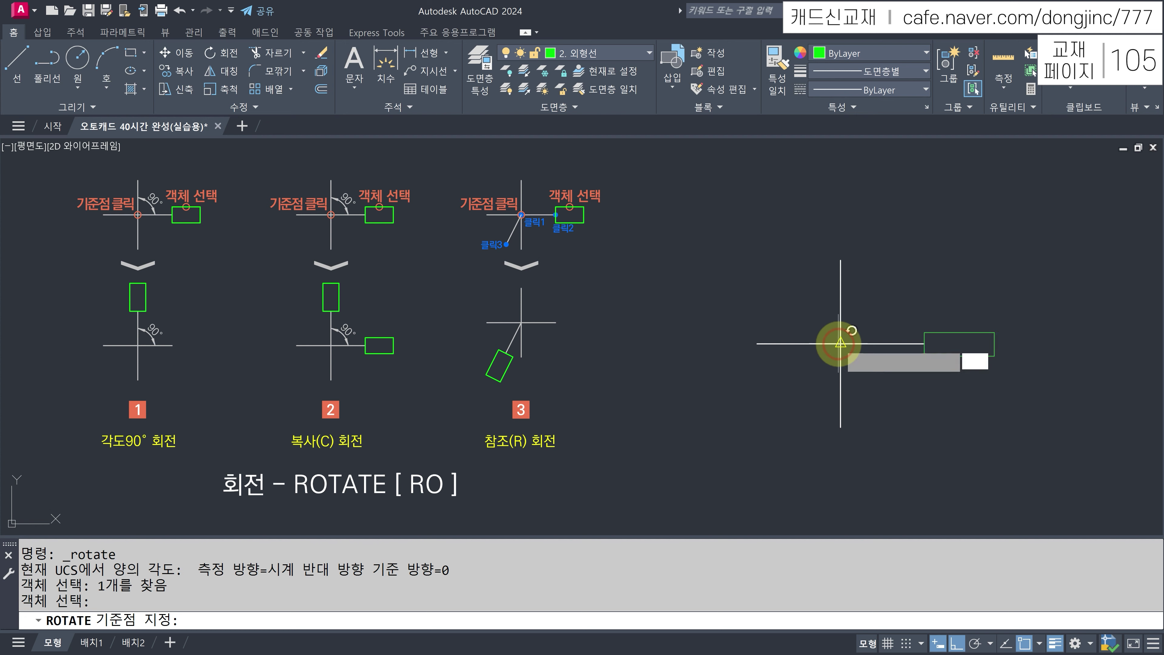
{"action": "left_click", "coordinate": [840, 342]}
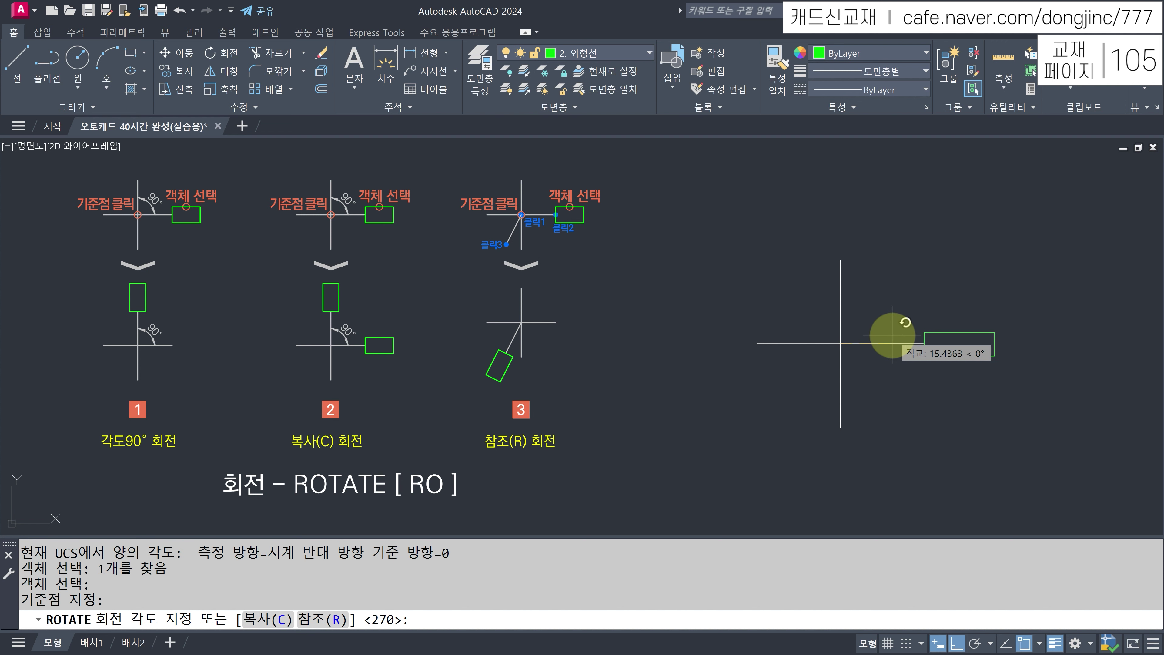
{"action": "type", "text": "90"}
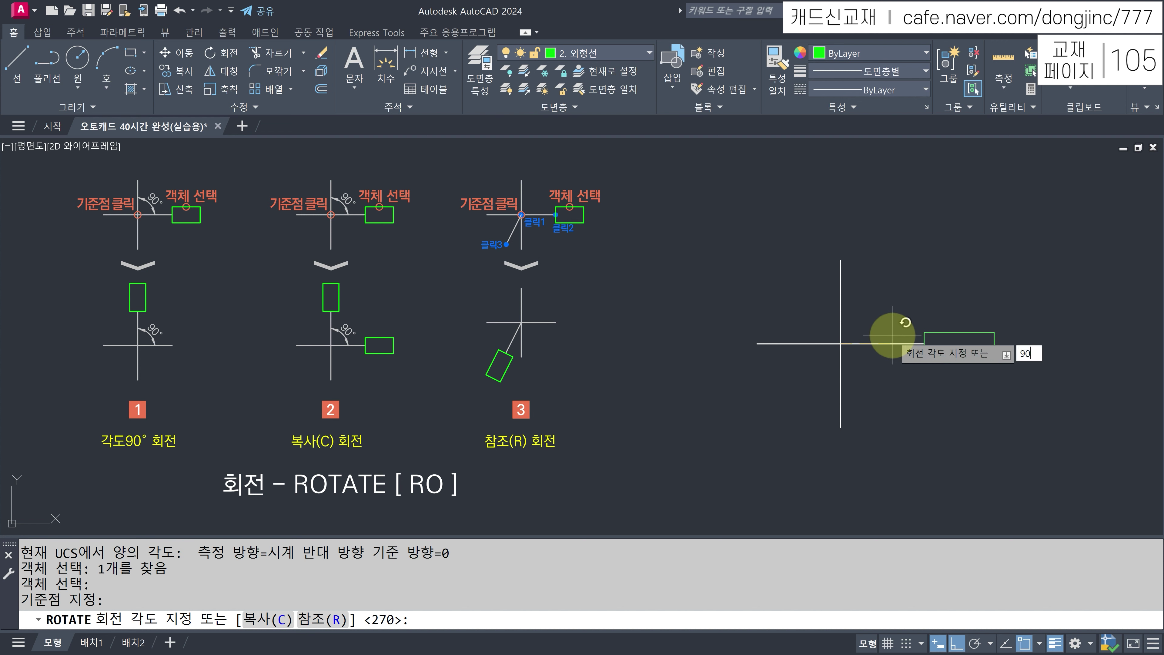
{"action": "key", "text": "Return"}
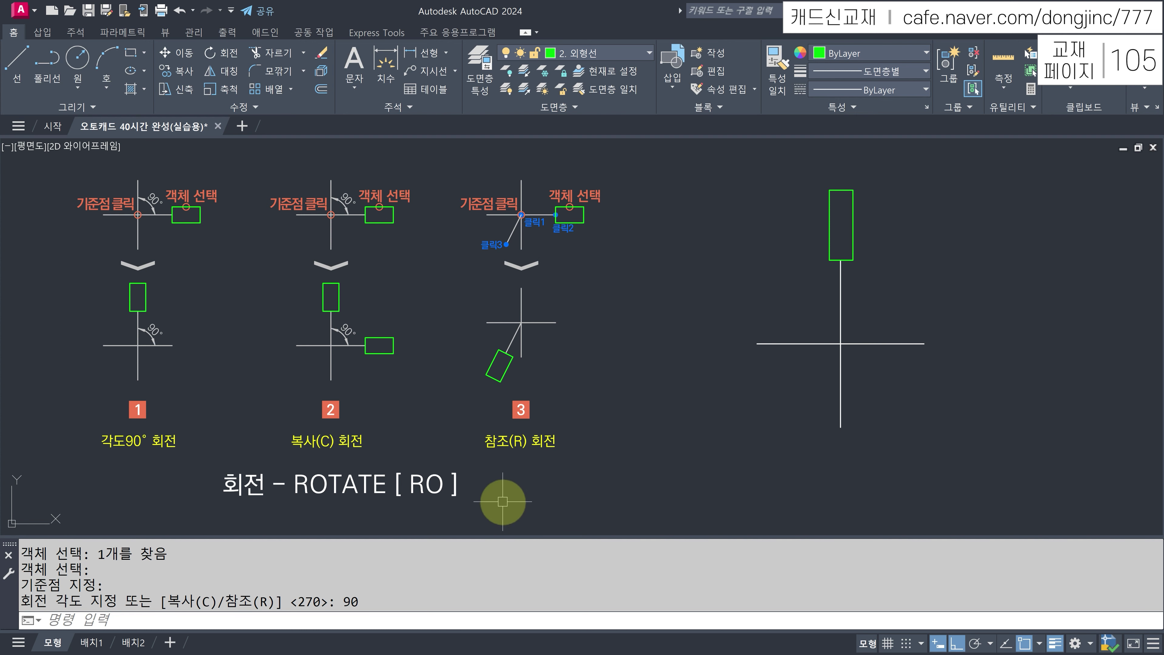
- Start rotating the upright rectangle above the crossing lines, with their shared midpoint as the base point
{"action": "type", "text": "RO"}
{"action": "key", "text": "Return"}
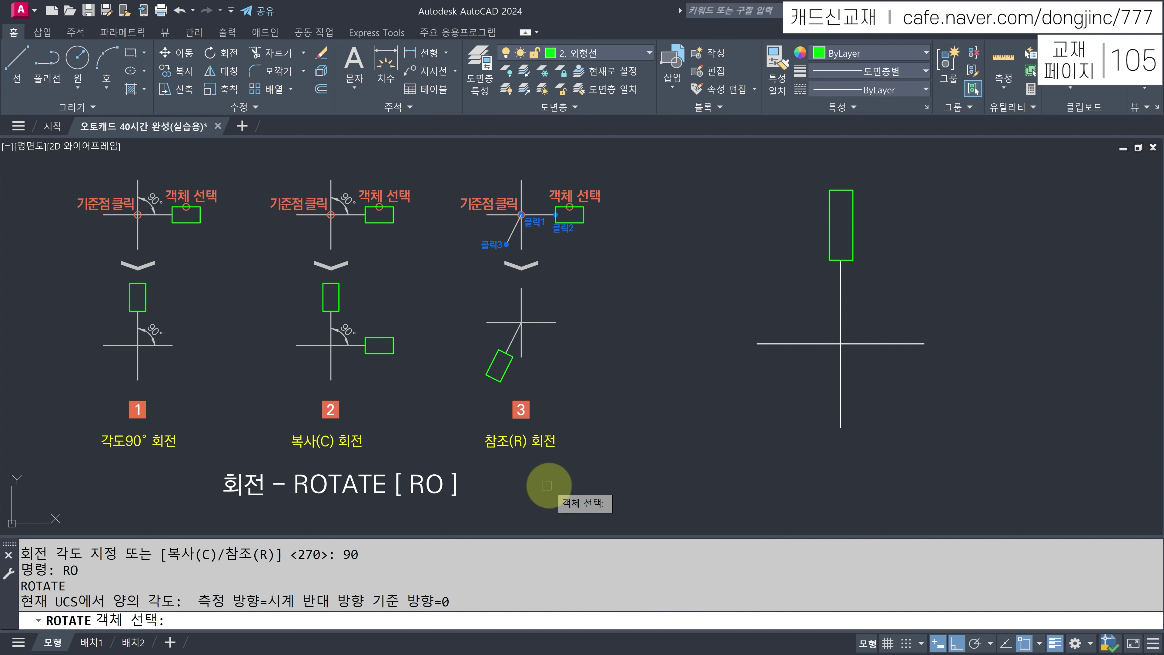
{"action": "left_click", "coordinate": [853, 198]}
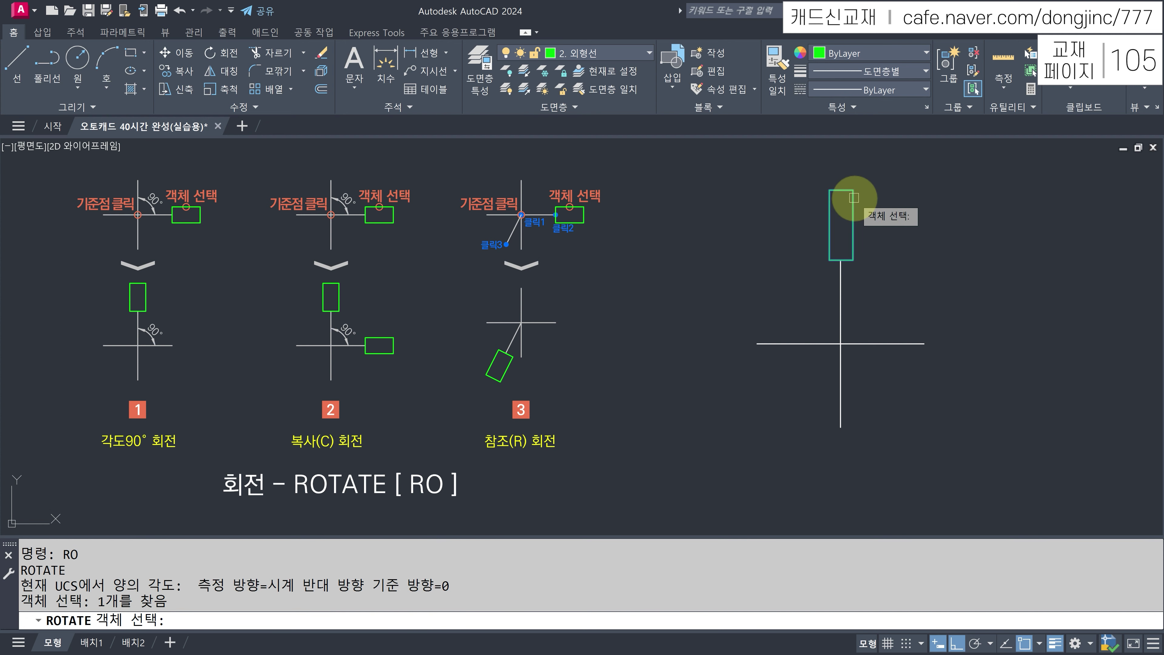
{"action": "key", "text": "Return"}
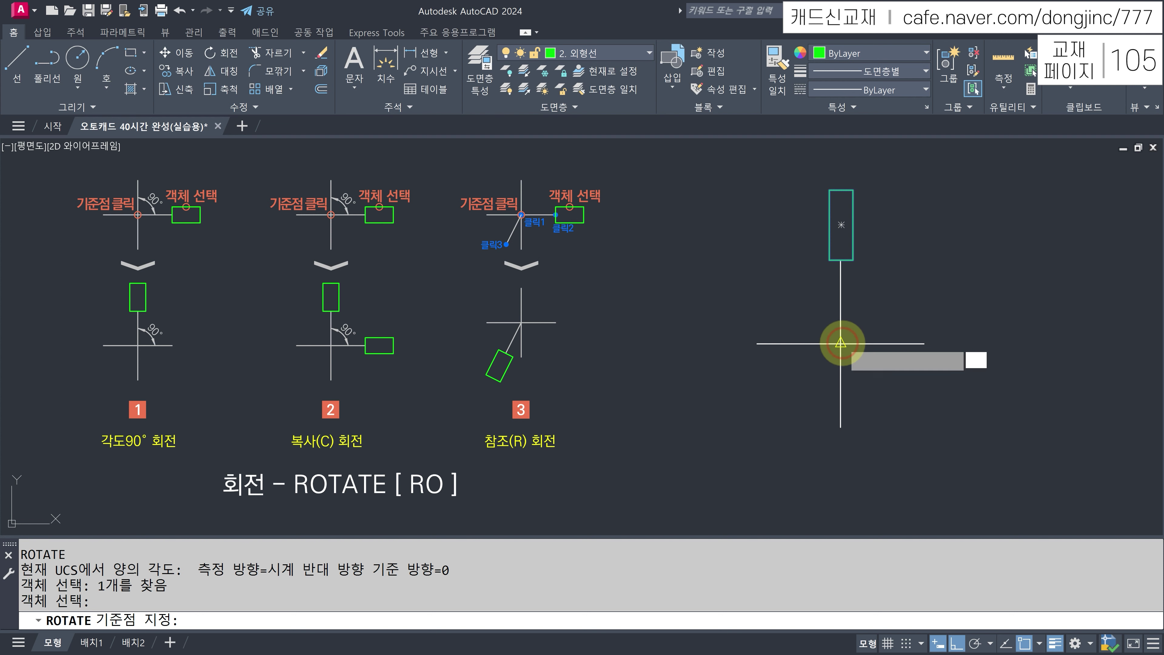
{"action": "left_click", "coordinate": [840, 343]}
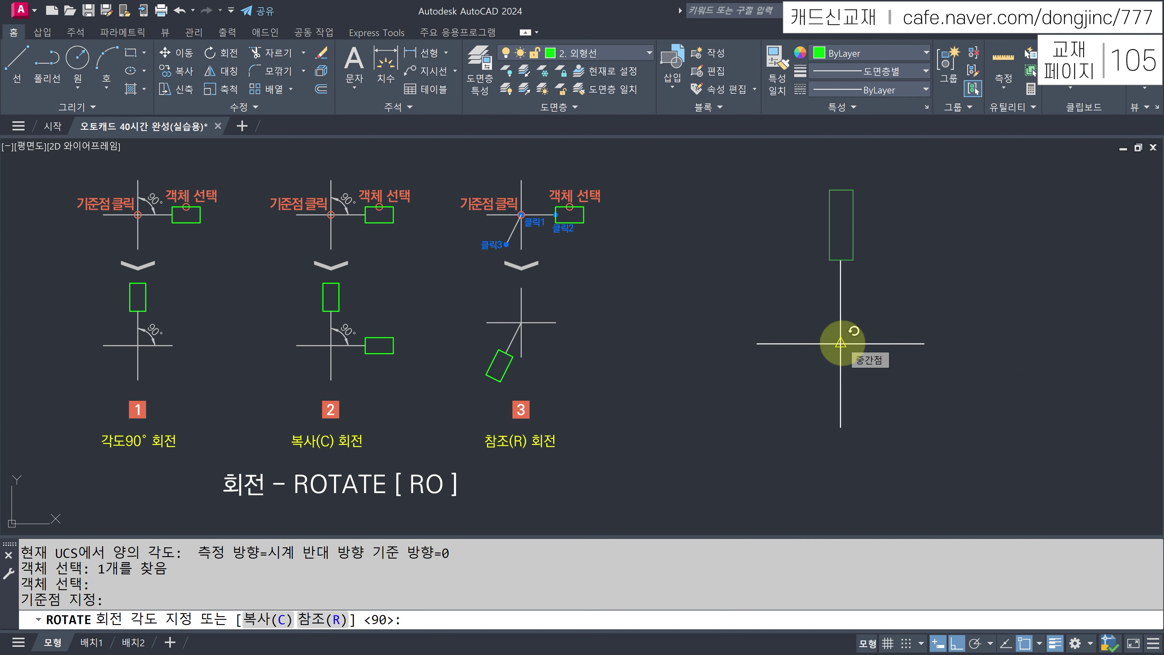
{"action": "left_click", "coordinate": [853, 331]}
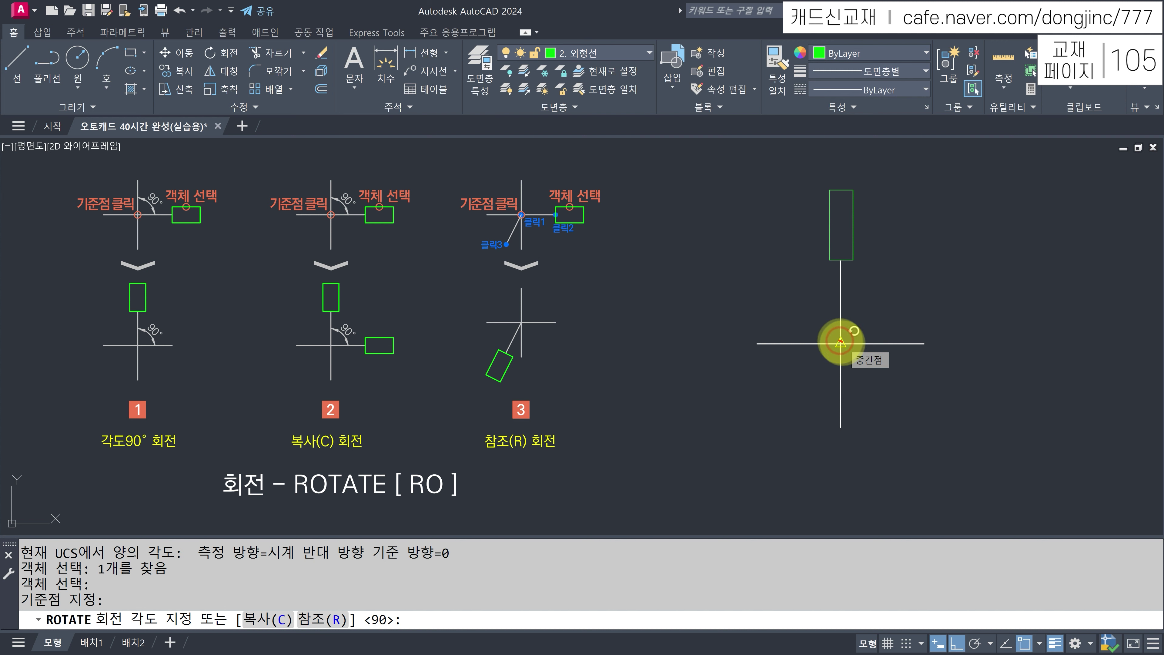
{"action": "left_click_drag", "start_coordinate": [842, 343], "coordinate": [841, 238]}
{"action": "mouse_move", "coordinate": [851, 179]}
{"action": "left_mouse_down"}
{"action": "mouse_move", "coordinate": [811, 209]}
{"action": "mouse_move", "coordinate": [877, 205]}
{"action": "mouse_move", "coordinate": [840, 169]}
{"action": "mouse_move", "coordinate": [842, 145]}
{"action": "left_mouse_up"}
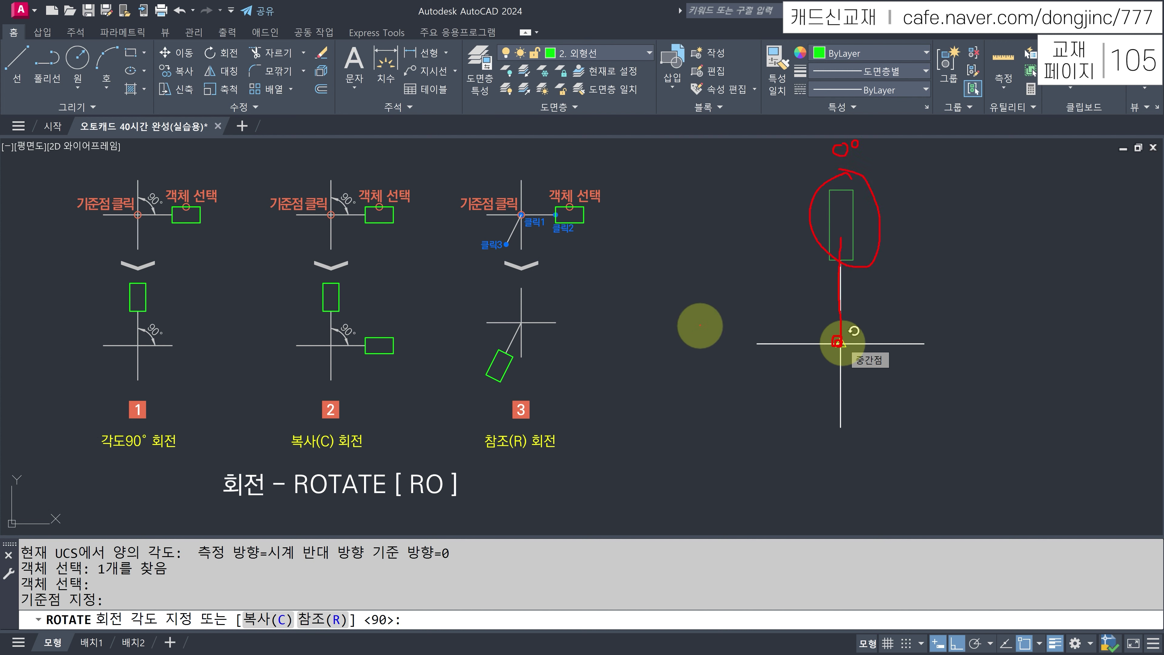
{"action": "left_click_drag", "start_coordinate": [691, 326], "coordinate": [755, 358]}
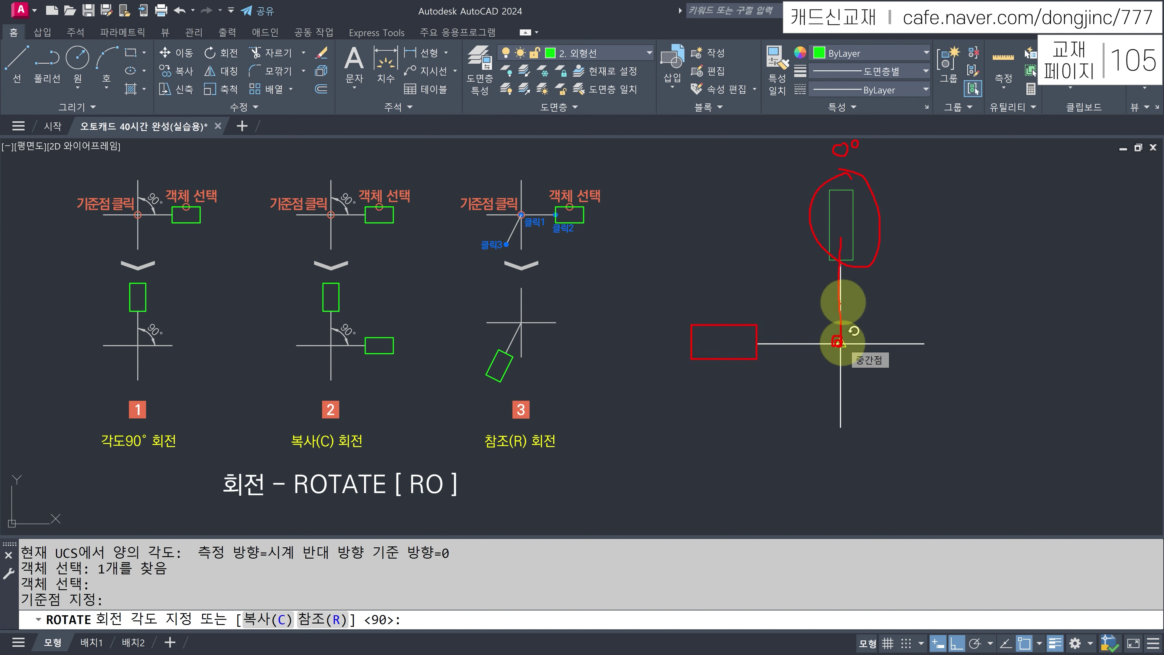
{"action": "mouse_move", "coordinate": [828, 307]}
{"action": "left_mouse_down"}
{"action": "mouse_move", "coordinate": [801, 339]}
{"action": "mouse_move", "coordinate": [814, 336]}
{"action": "left_mouse_up"}
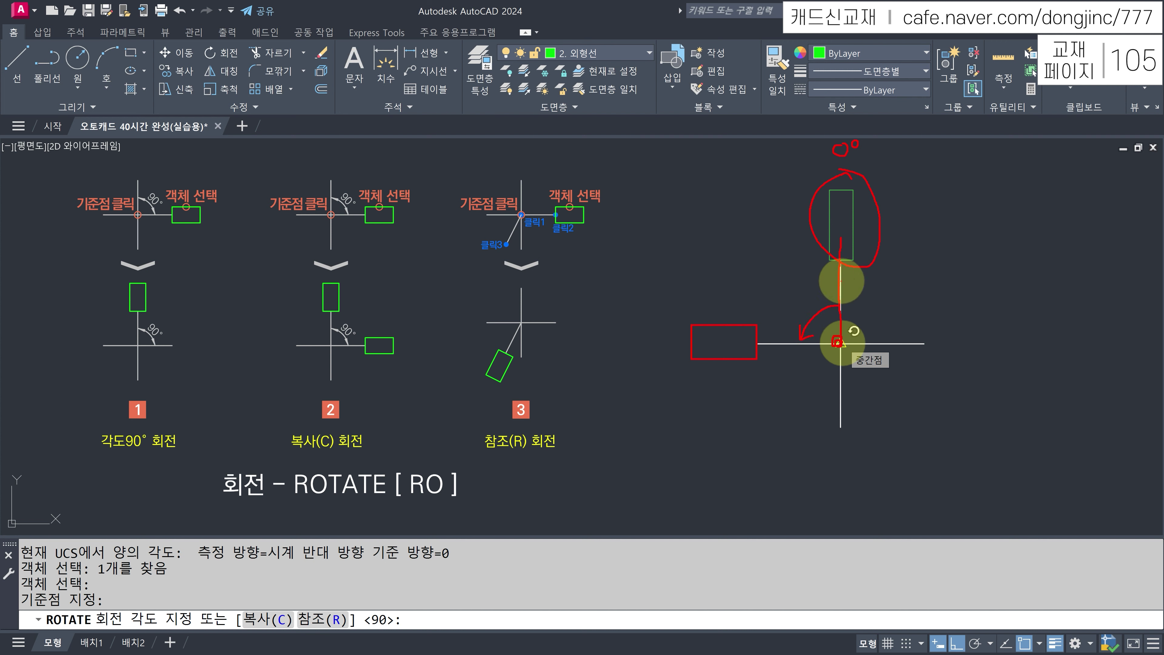
{"action": "left_click_drag", "start_coordinate": [802, 293], "coordinate": [802, 307]}
{"action": "mouse_move", "coordinate": [818, 283]}
{"action": "left_mouse_down"}
{"action": "mouse_move", "coordinate": [818, 301]}
{"action": "mouse_move", "coordinate": [818, 282]}
{"action": "left_mouse_up"}
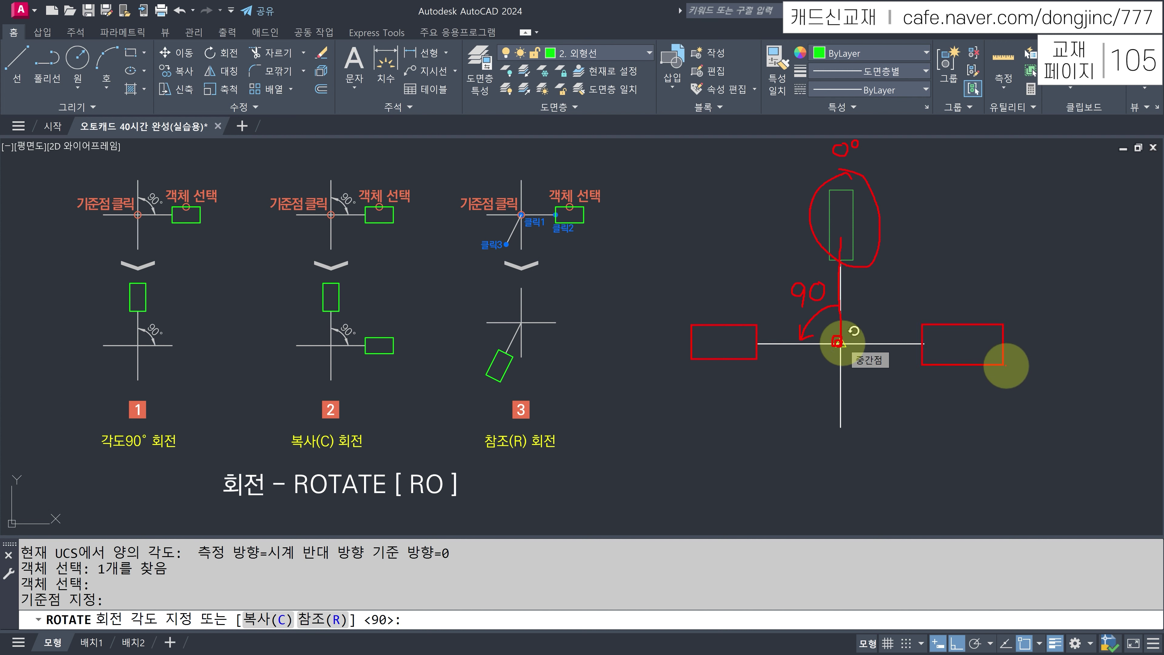
{"action": "mouse_move", "coordinate": [849, 310]}
{"action": "left_mouse_down"}
{"action": "mouse_move", "coordinate": [874, 329]}
{"action": "mouse_move", "coordinate": [893, 297]}
{"action": "mouse_move", "coordinate": [919, 298]}
{"action": "mouse_move", "coordinate": [922, 278]}
{"action": "left_mouse_up"}
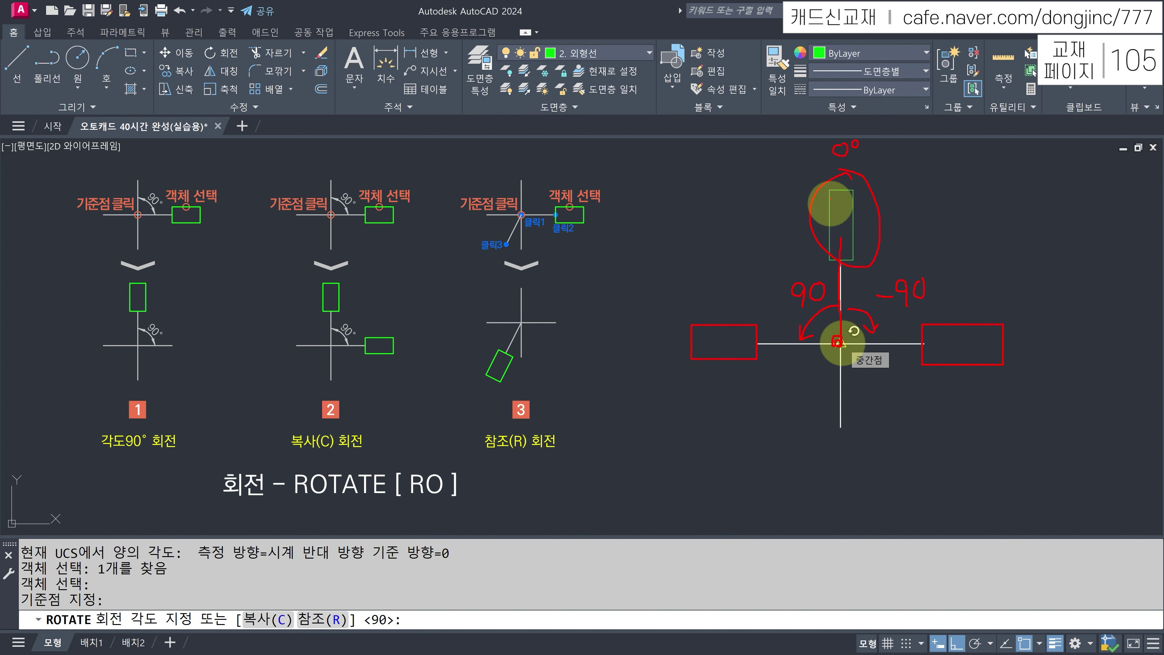
{"action": "key", "text": "Escape"}
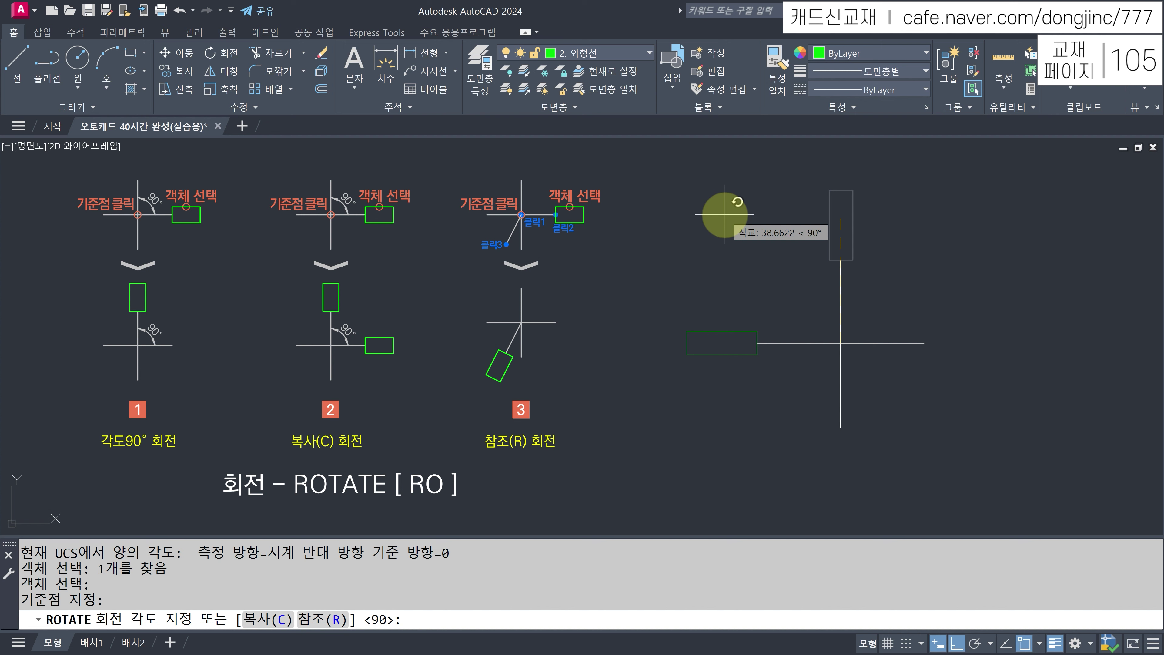
- Set the rectangle's rotation angle to 90°
{"action": "type", "text": "90"}
{"action": "key", "text": "Return"}
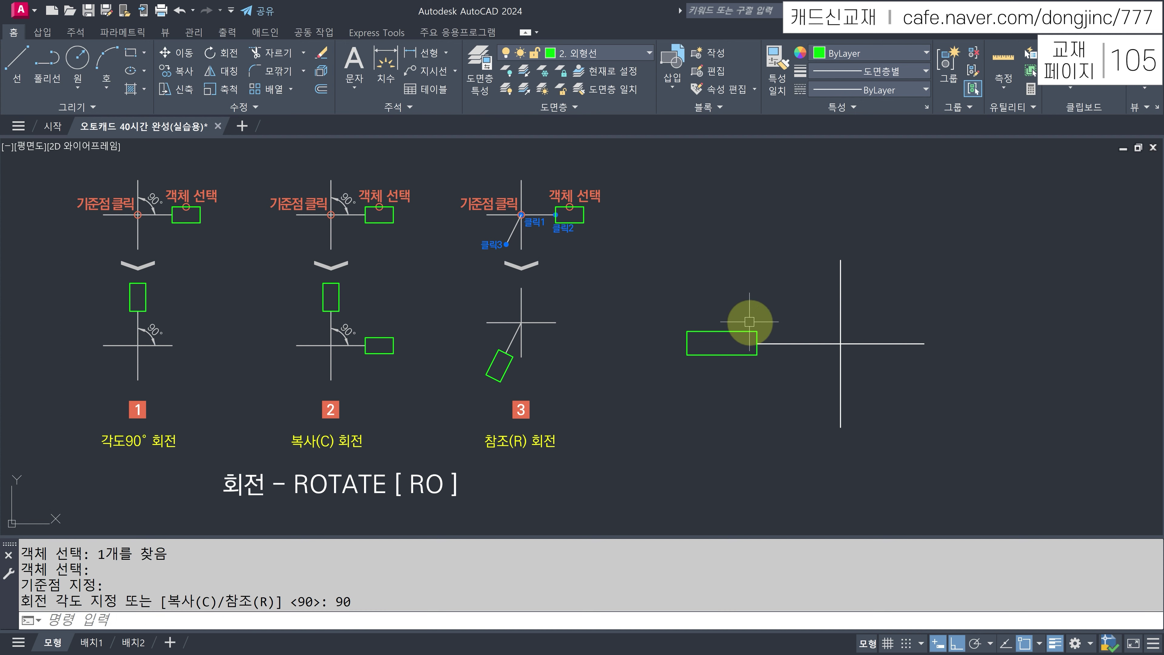
- Rotate the rectangle beside the crossing lines by -90° about their intersection
{"action": "type", "text": "RO"}
{"action": "key", "text": "Return"}
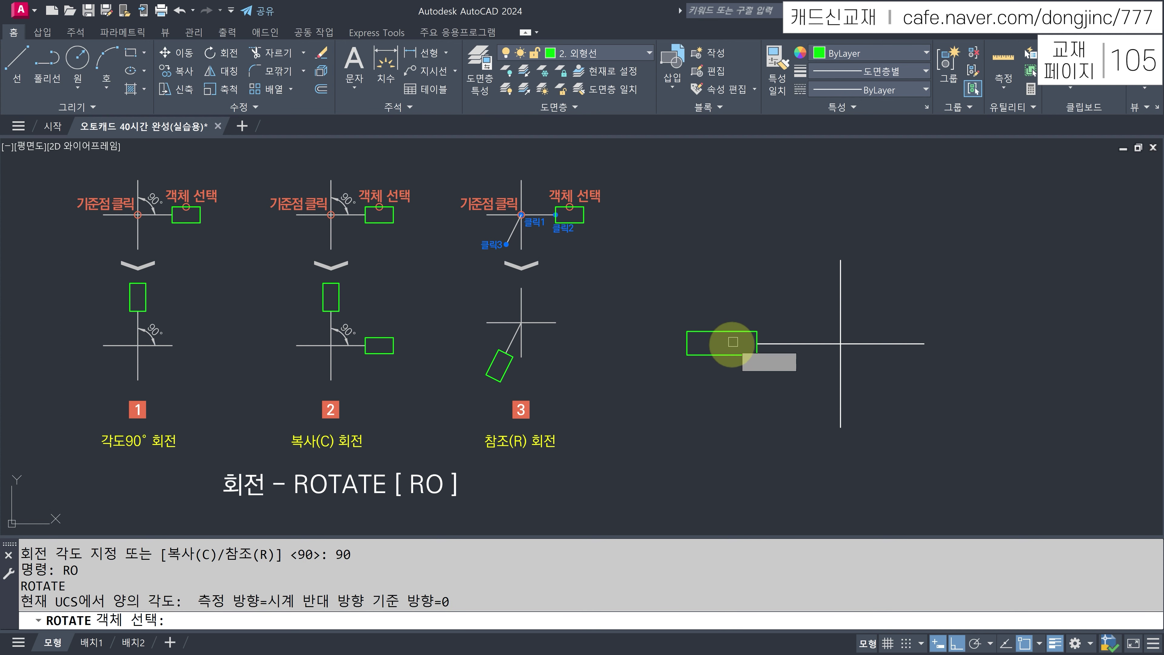
{"action": "left_click", "coordinate": [736, 312]}
{"action": "left_click", "coordinate": [705, 352]}
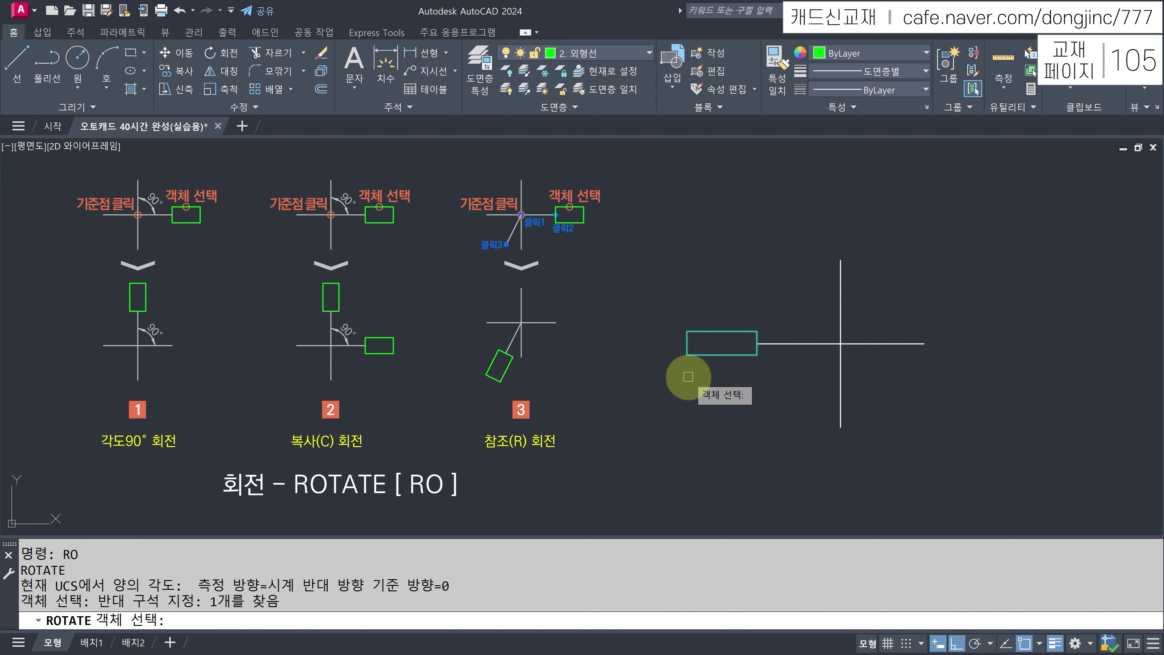
{"action": "key", "text": "Return"}
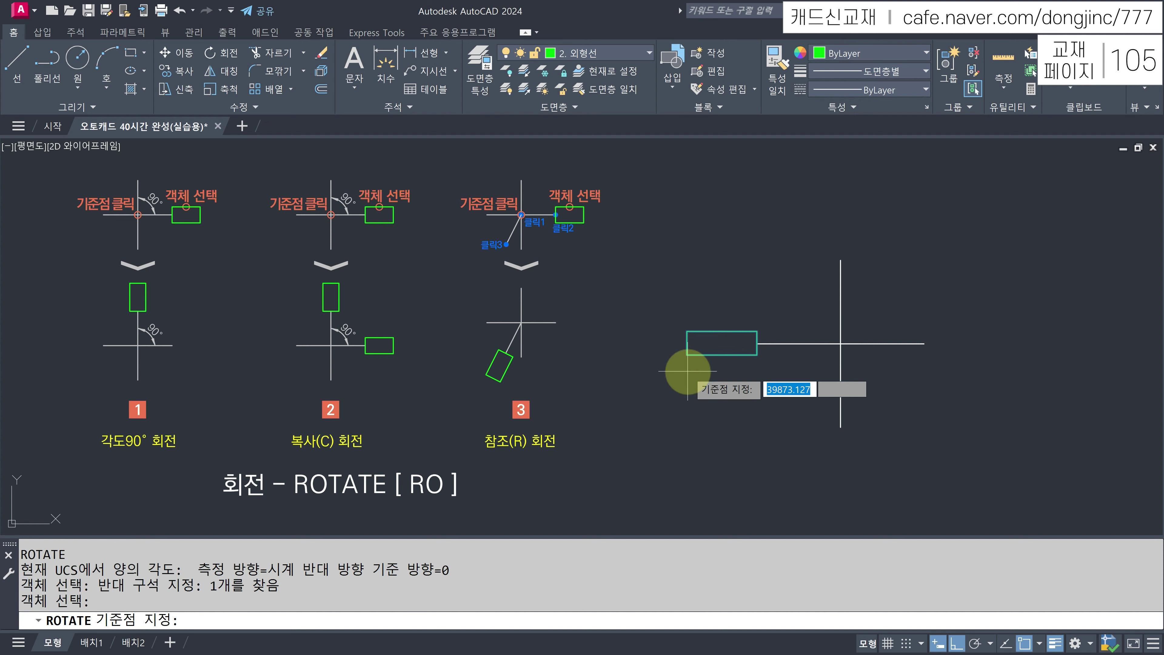
{"action": "left_click", "coordinate": [841, 342]}
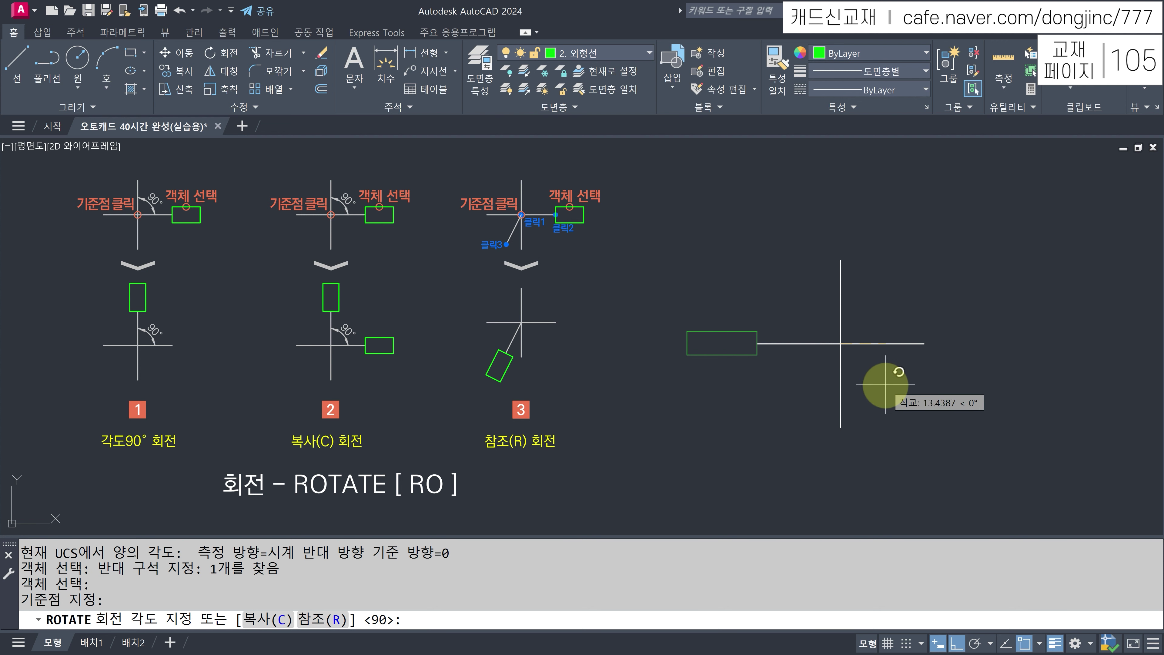
{"action": "type", "text": "-90"}
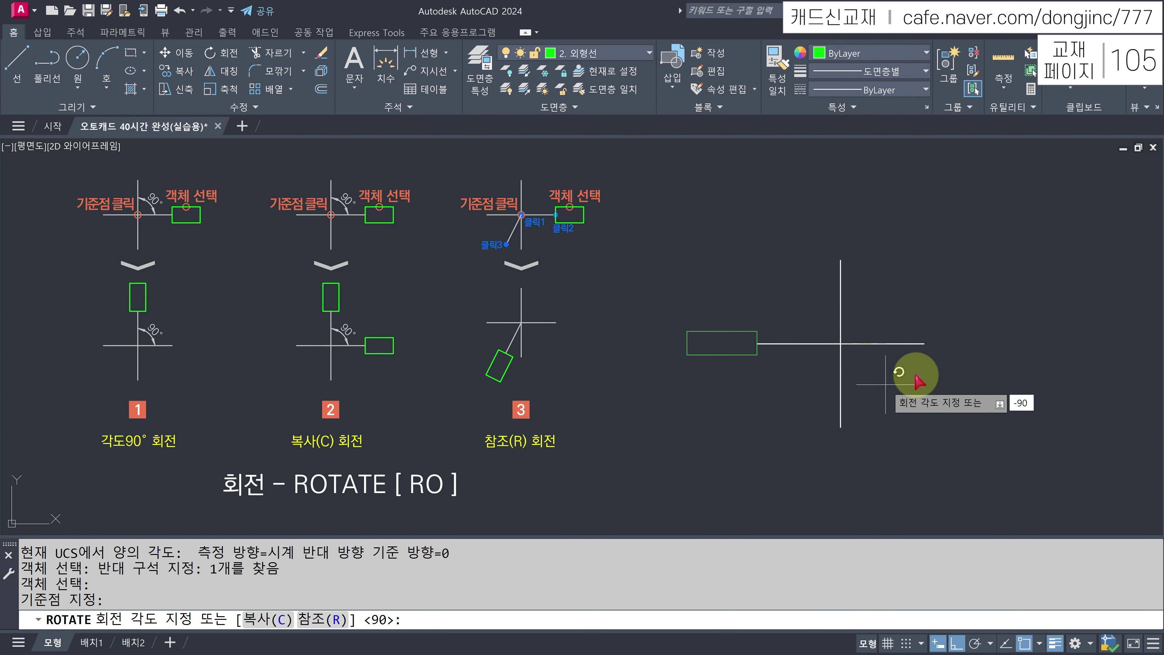
{"action": "key", "text": "Return"}
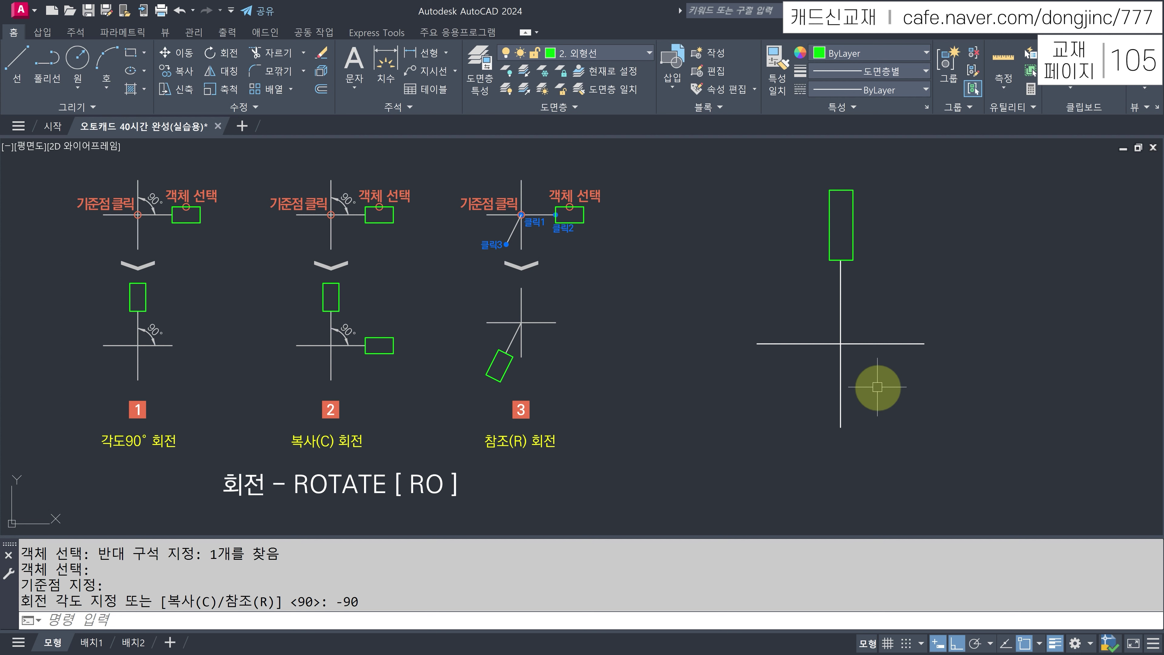
- Rotate the upright rectangle to 270° about the crossing lines' midpoint, trying the free angle with Ortho off before switching it back on
{"action": "type", "text": "RO"}
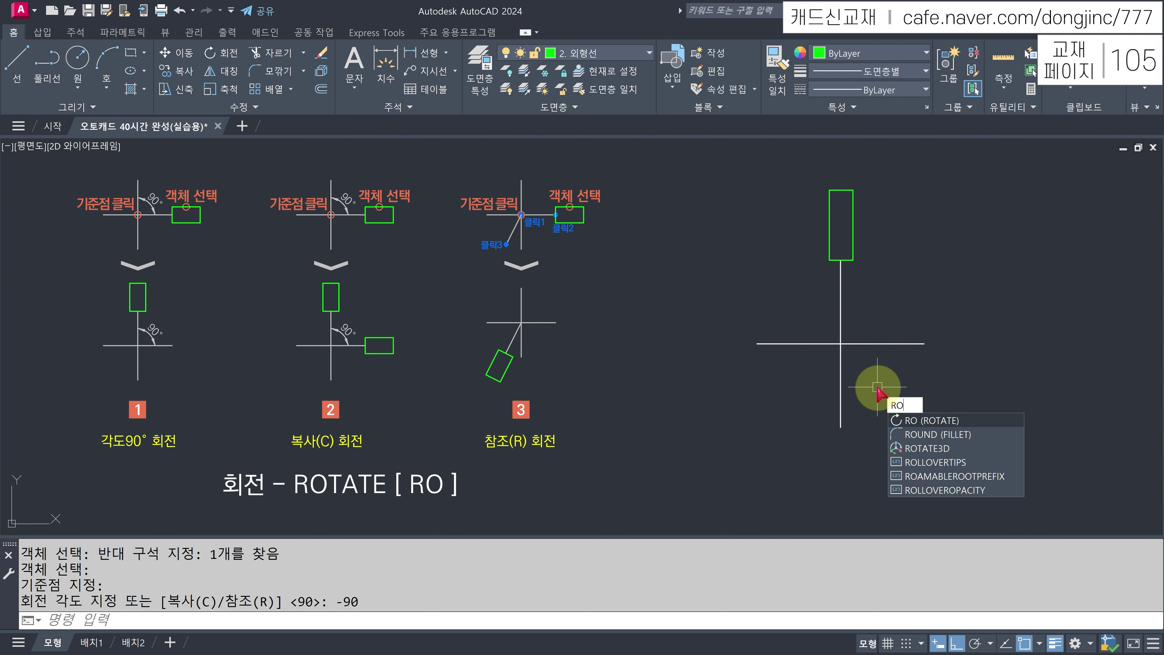
{"action": "key", "text": "Return"}
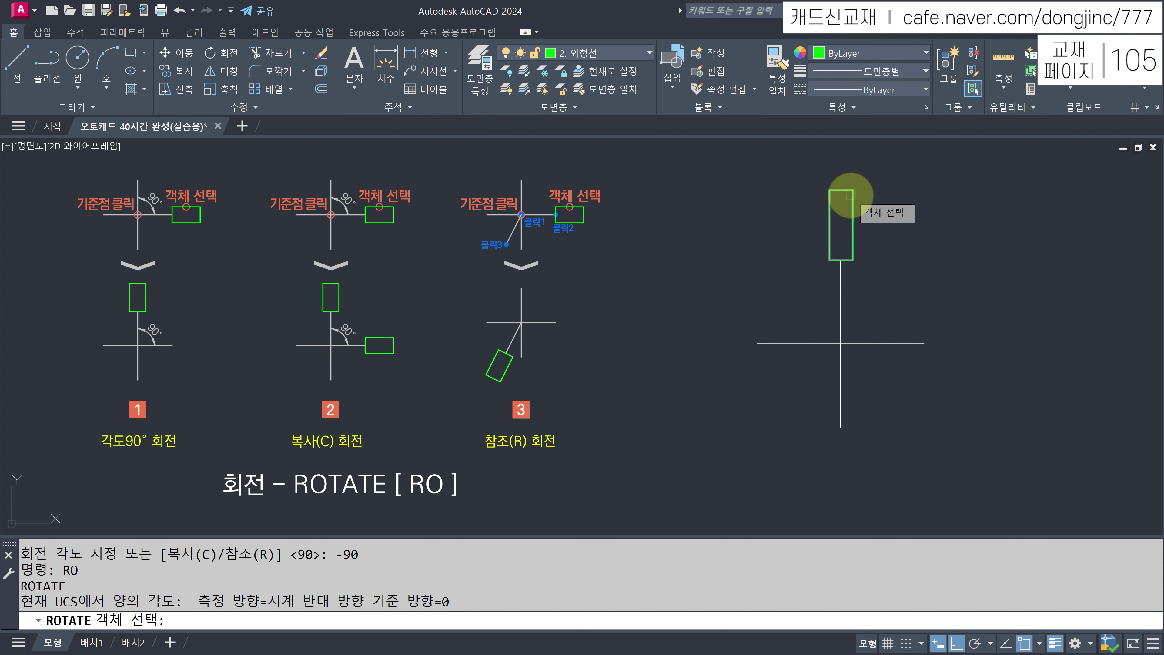
{"action": "left_click", "coordinate": [850, 194]}
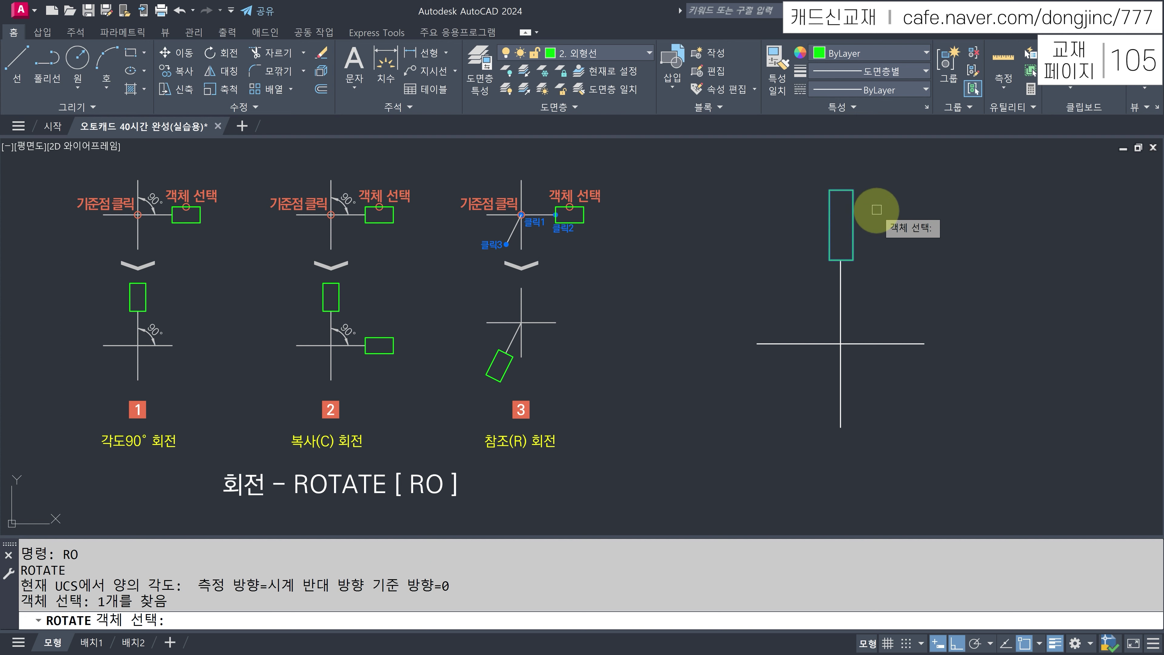
{"action": "key", "text": "Return"}
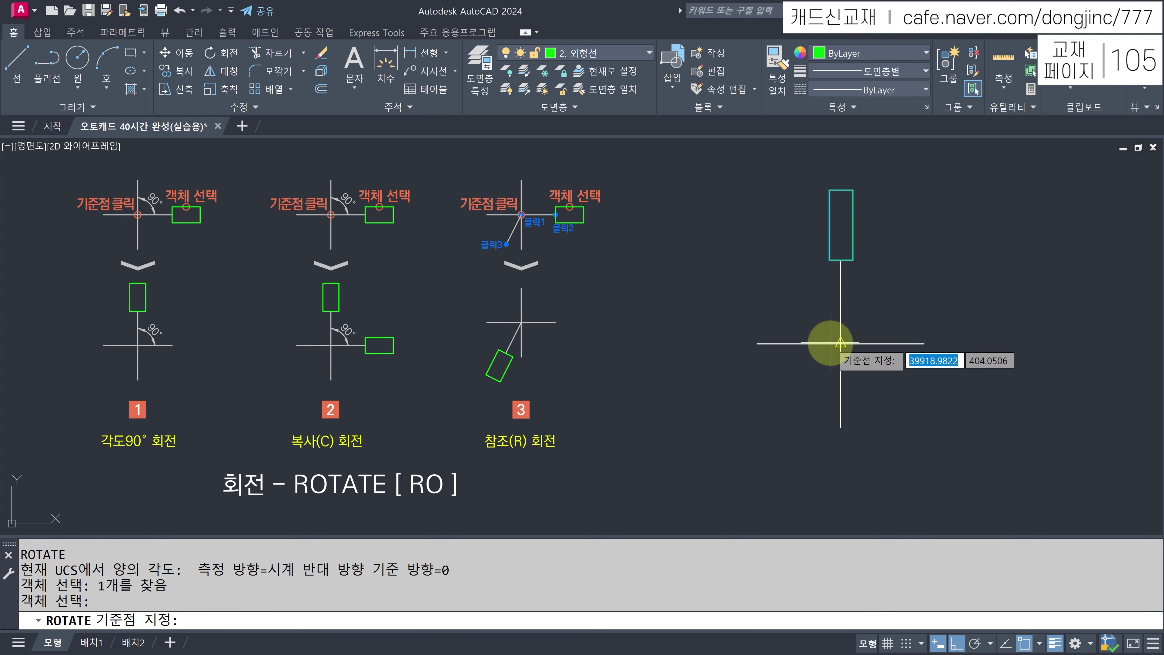
{"action": "left_click", "coordinate": [841, 343]}
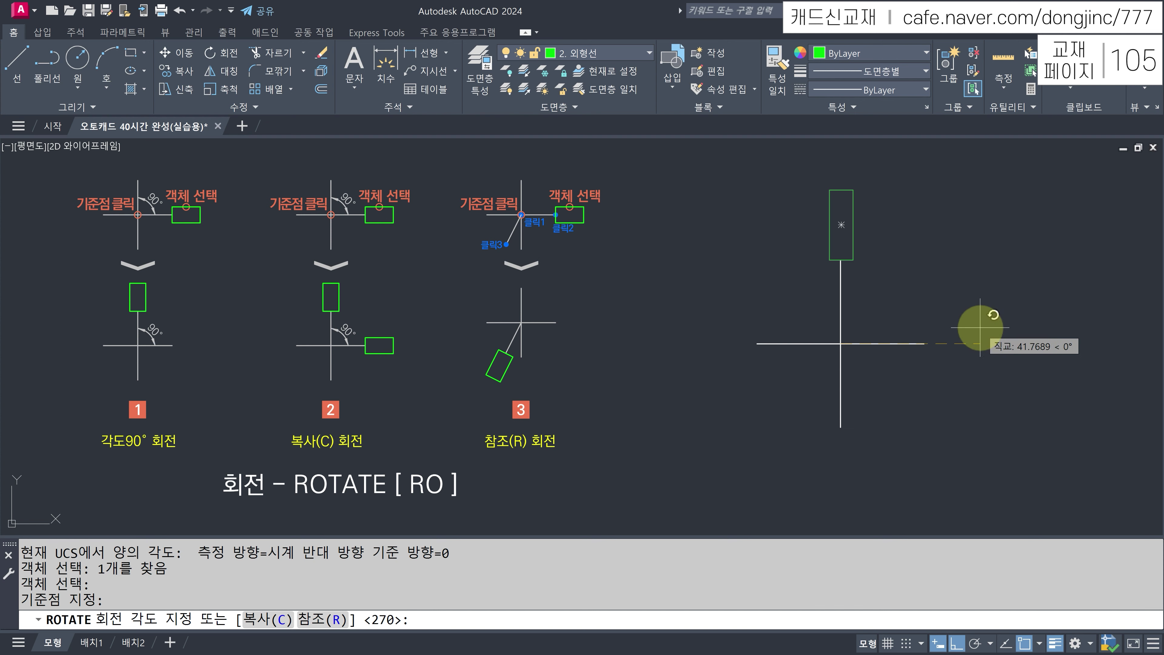
{"action": "key", "text": "F8"}
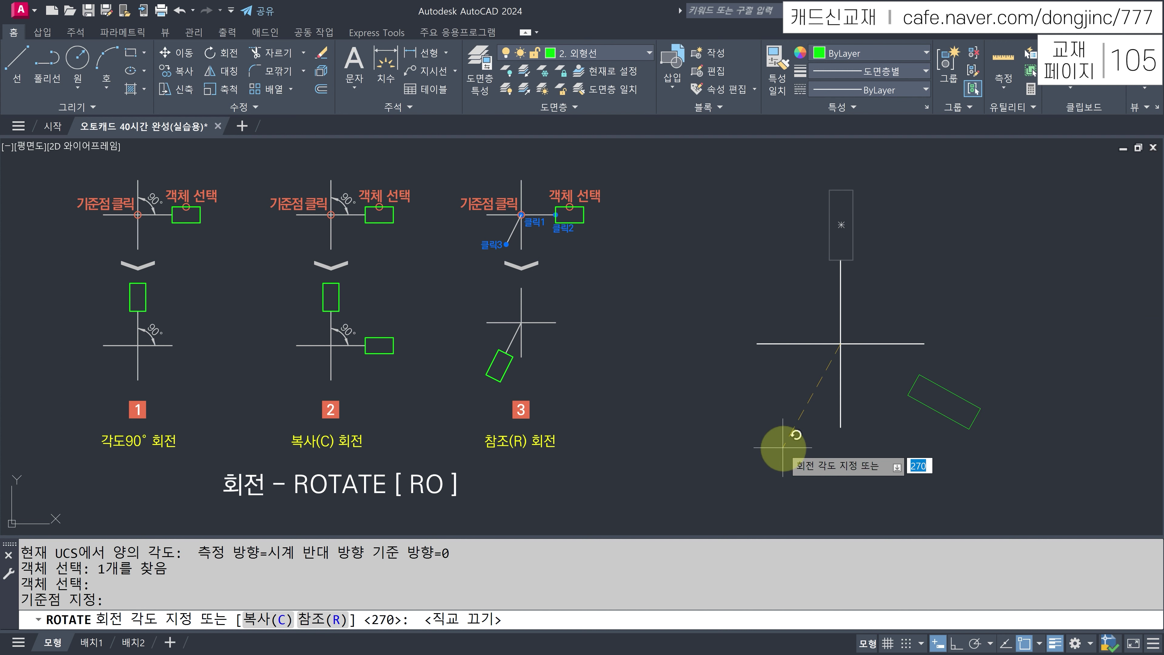
{"action": "key", "text": "F8"}
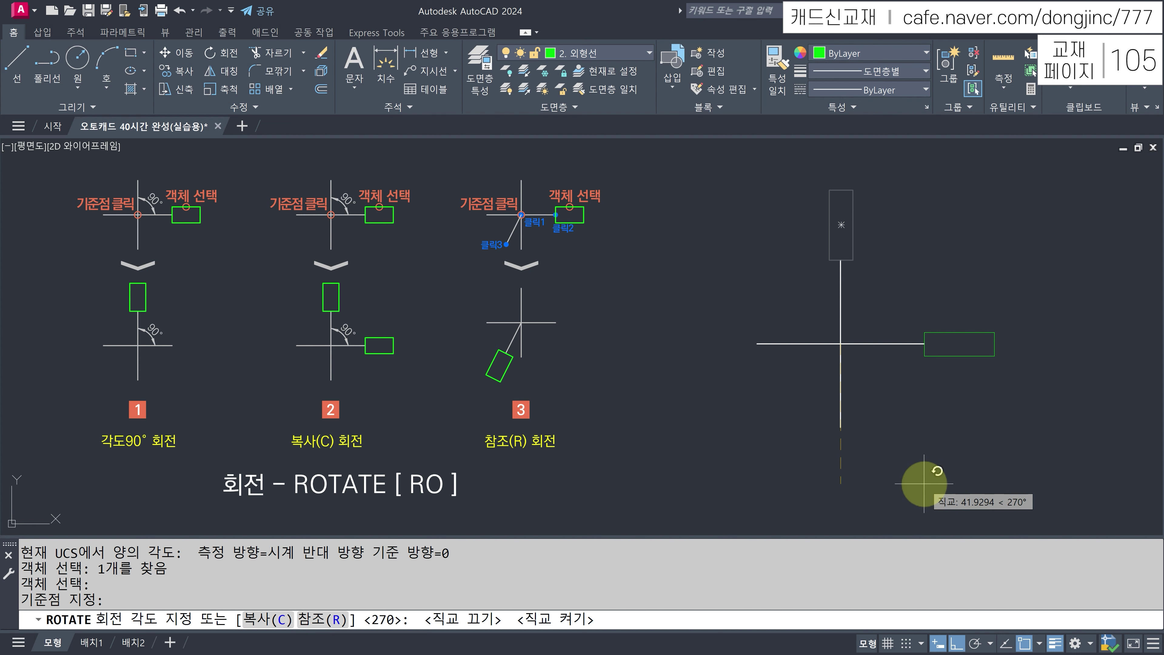
{"action": "key", "text": "Escape"}
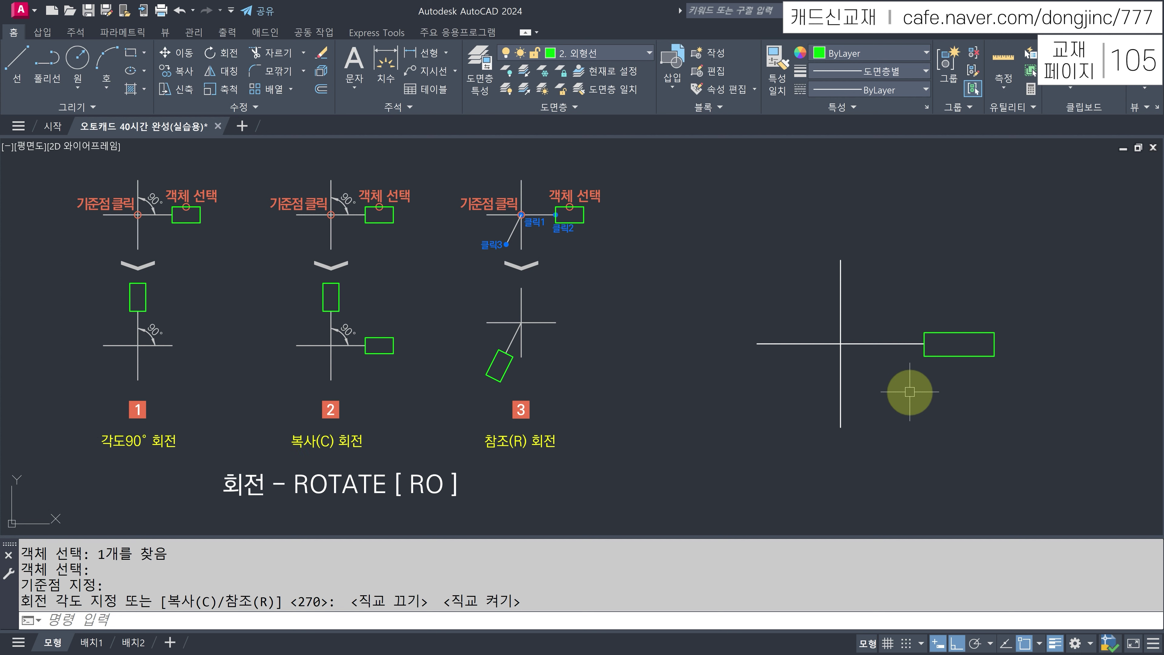
- Rotate a copy of the rectangle beside the crossing lines by 90° about their intersection, keeping the original
{"action": "key", "text": "Return"}
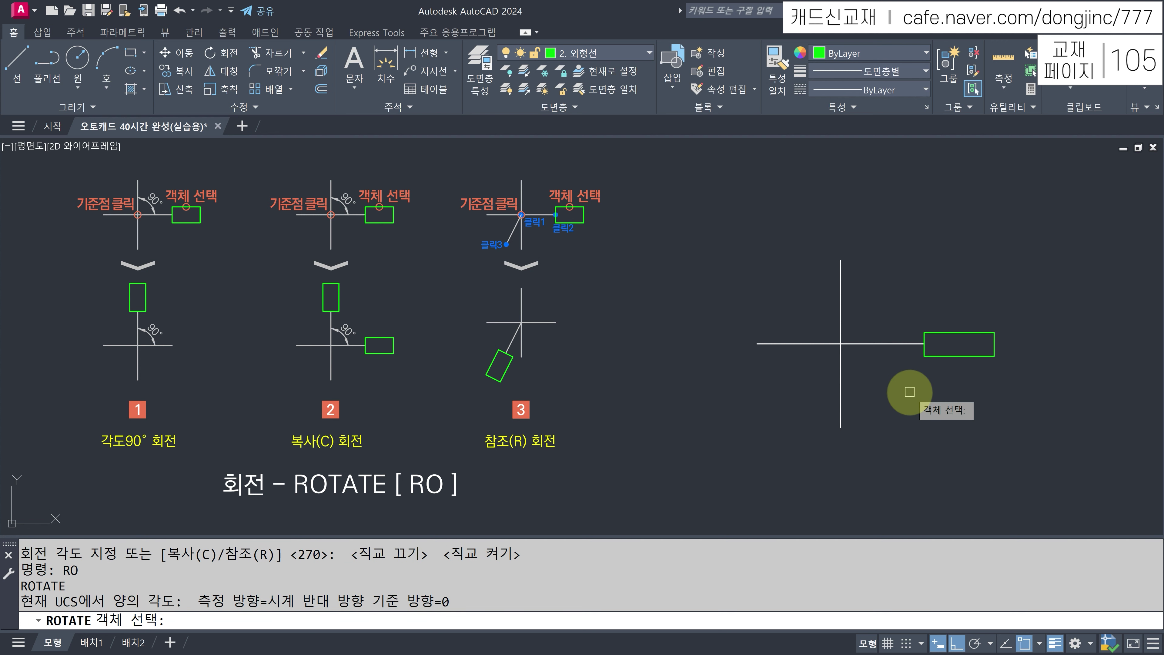
{"action": "left_click", "coordinate": [978, 334]}
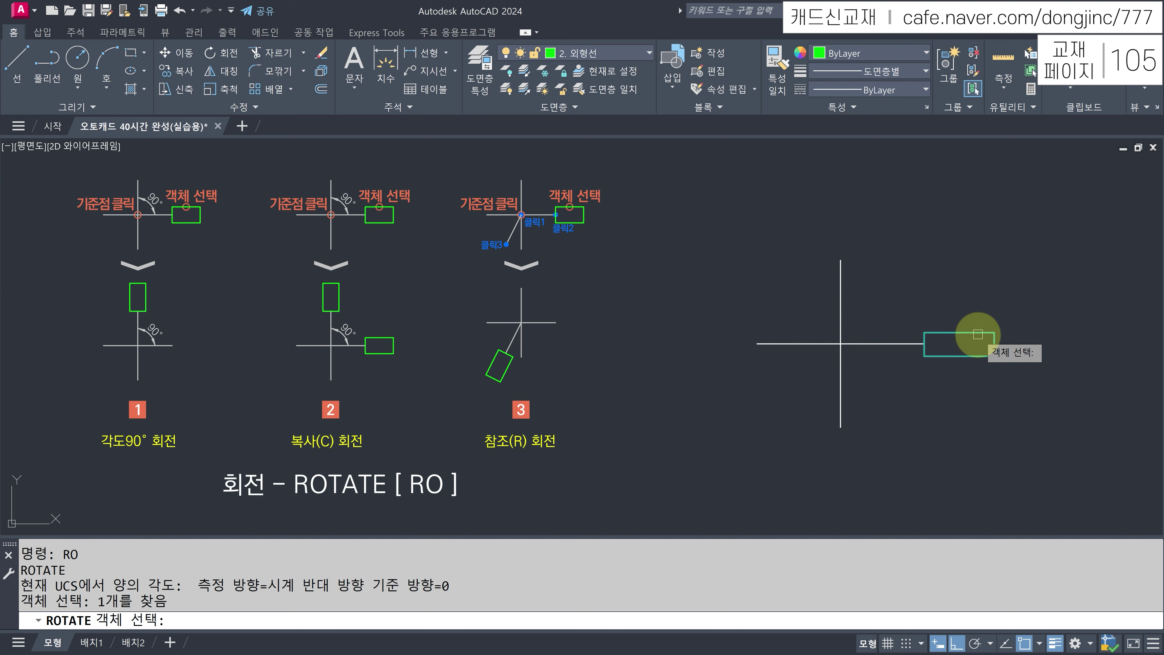
{"action": "key", "text": "Return"}
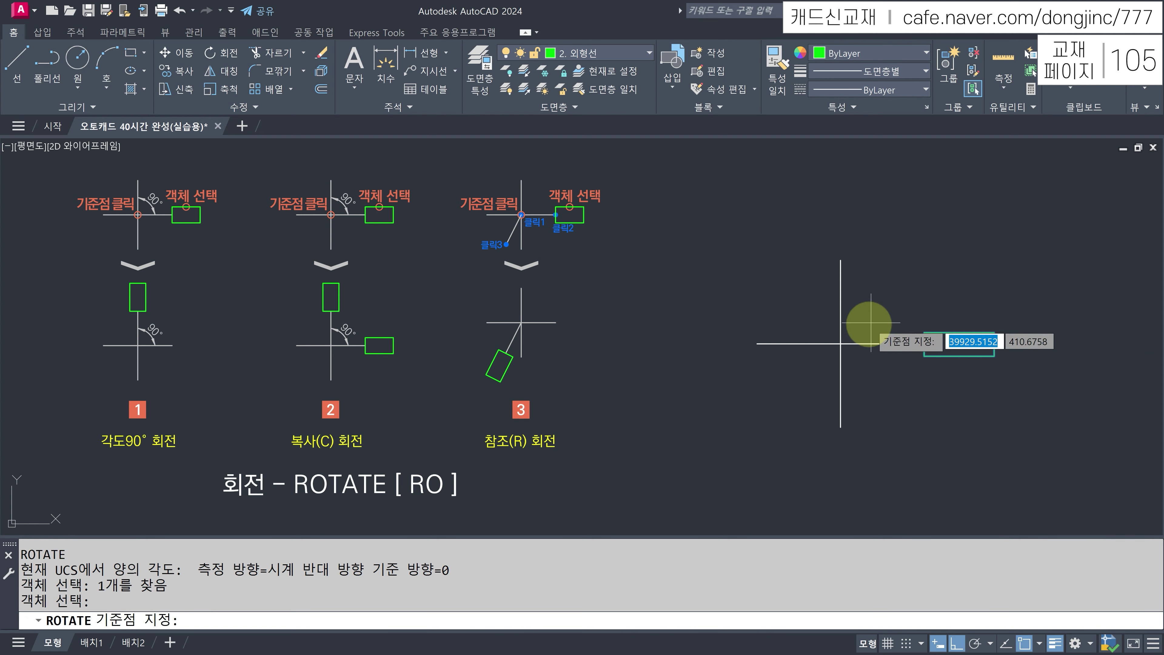
{"action": "left_click", "coordinate": [840, 343]}
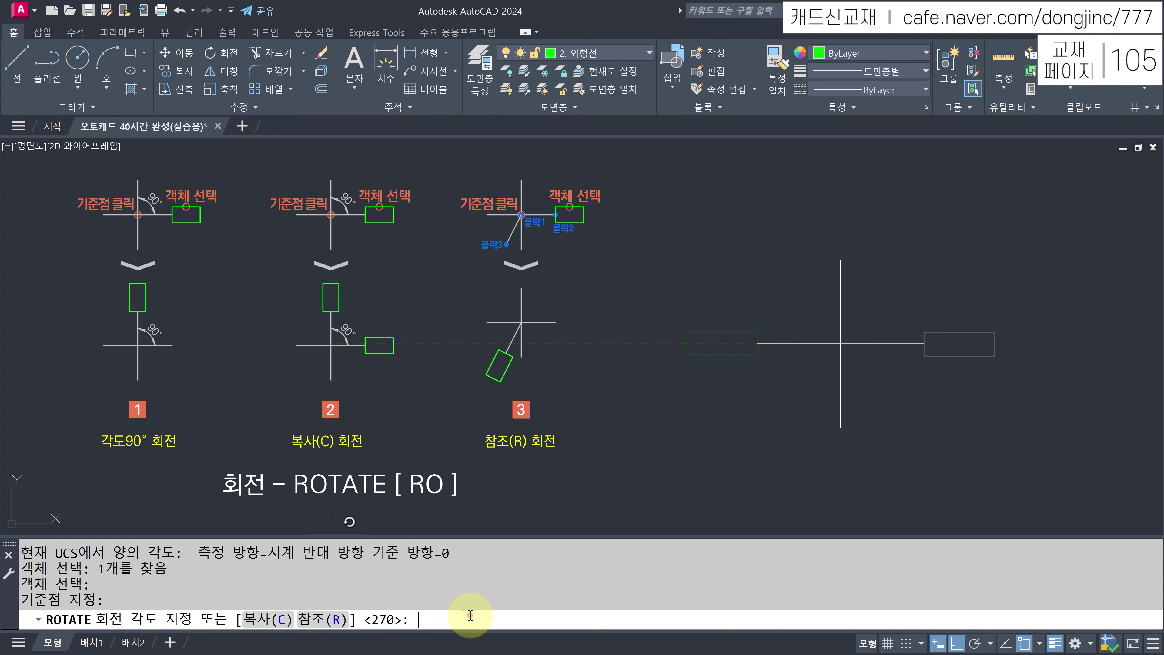
{"action": "key", "text": "Return"}
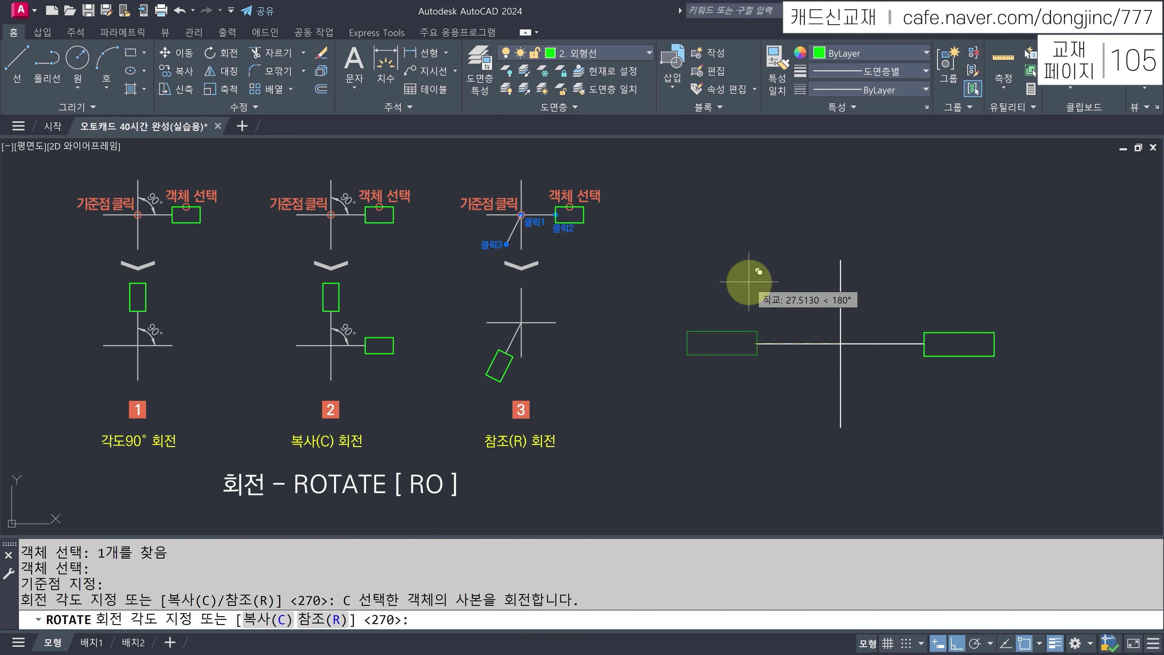
{"action": "type", "text": "90"}
{"action": "key", "text": "Return"}
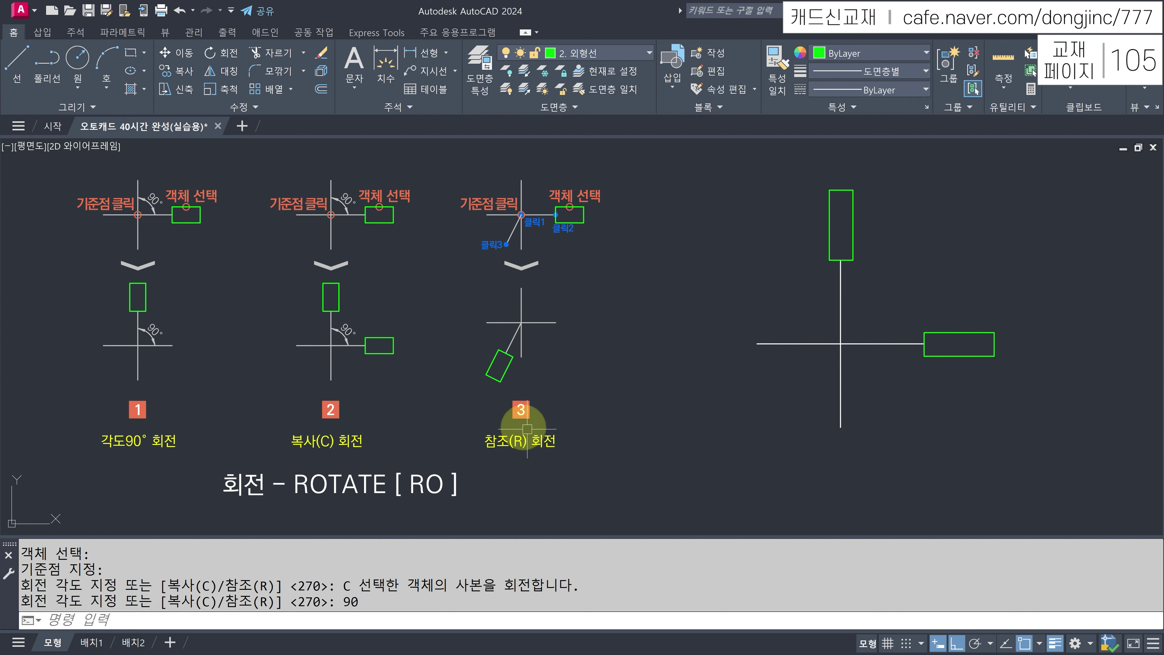
- Erase the upright rectangle copy above the crossing lines
{"action": "key", "text": "Escape"}
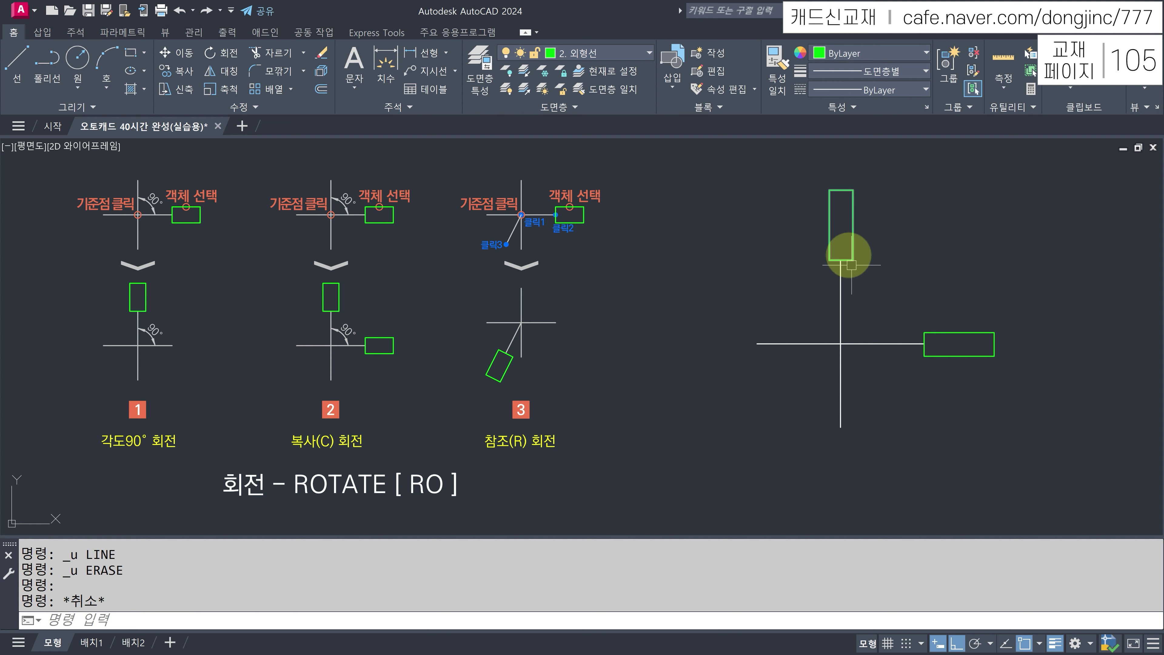
{"action": "left_click", "coordinate": [852, 239]}
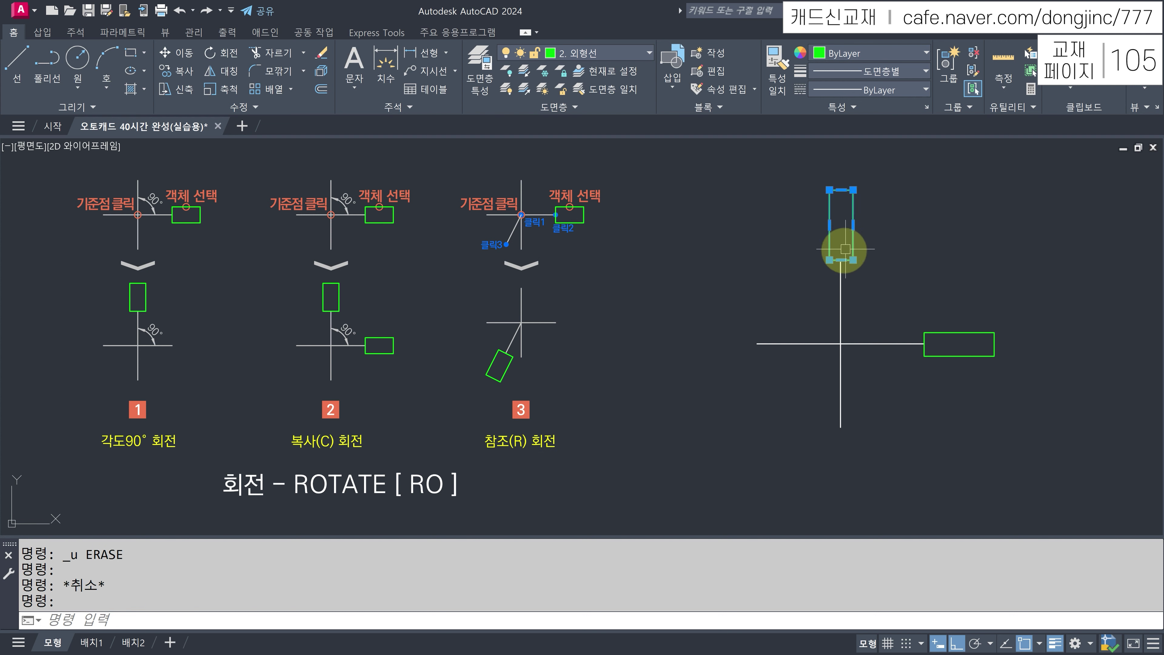
{"action": "type", "text": "E"}
{"action": "key", "text": "Return"}
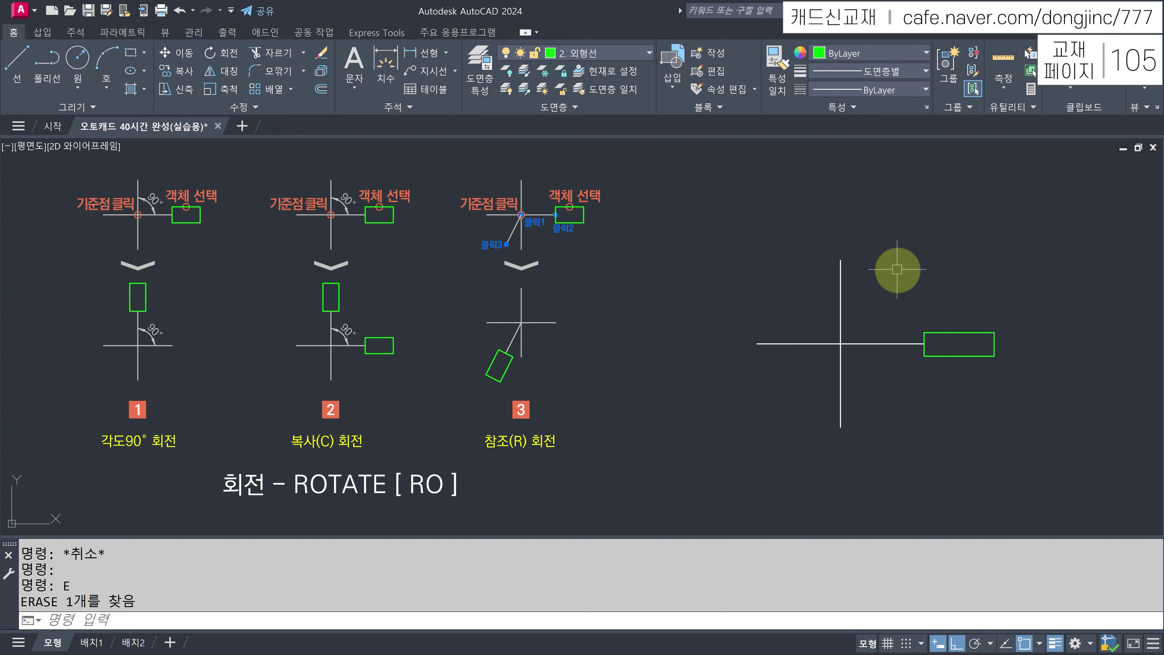
- With Ortho off, draw a sloped line from the crossing lines' intersection into their lower-left quadrant
{"action": "type", "text": "L"}
{"action": "key", "text": "Return"}
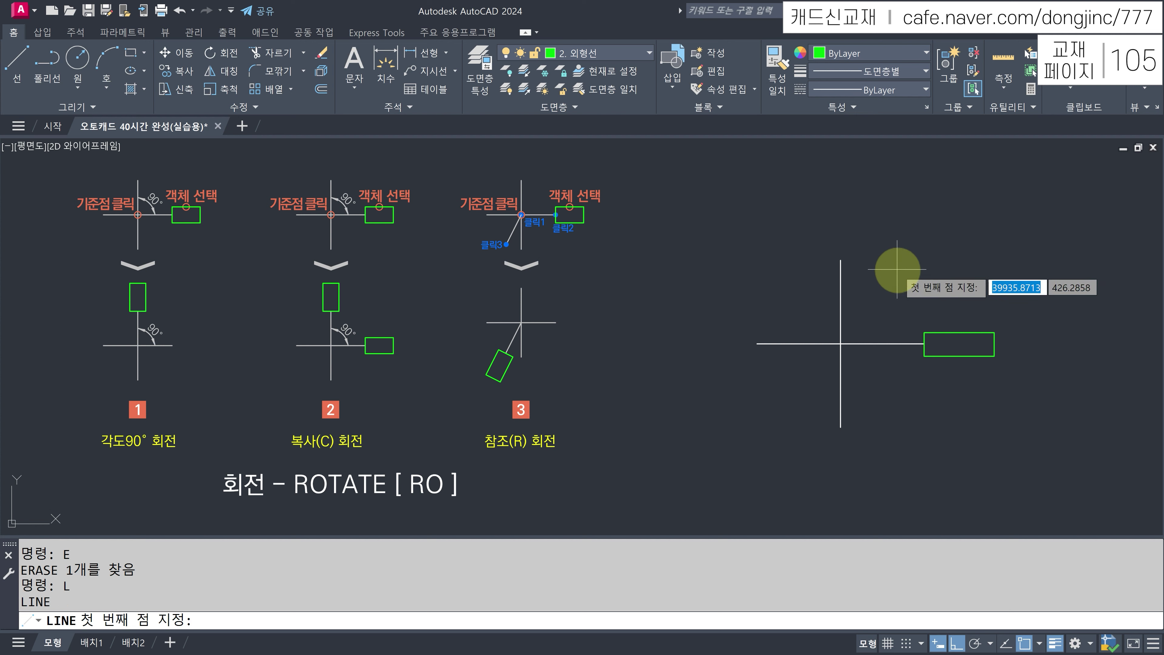
{"action": "left_click", "coordinate": [840, 343]}
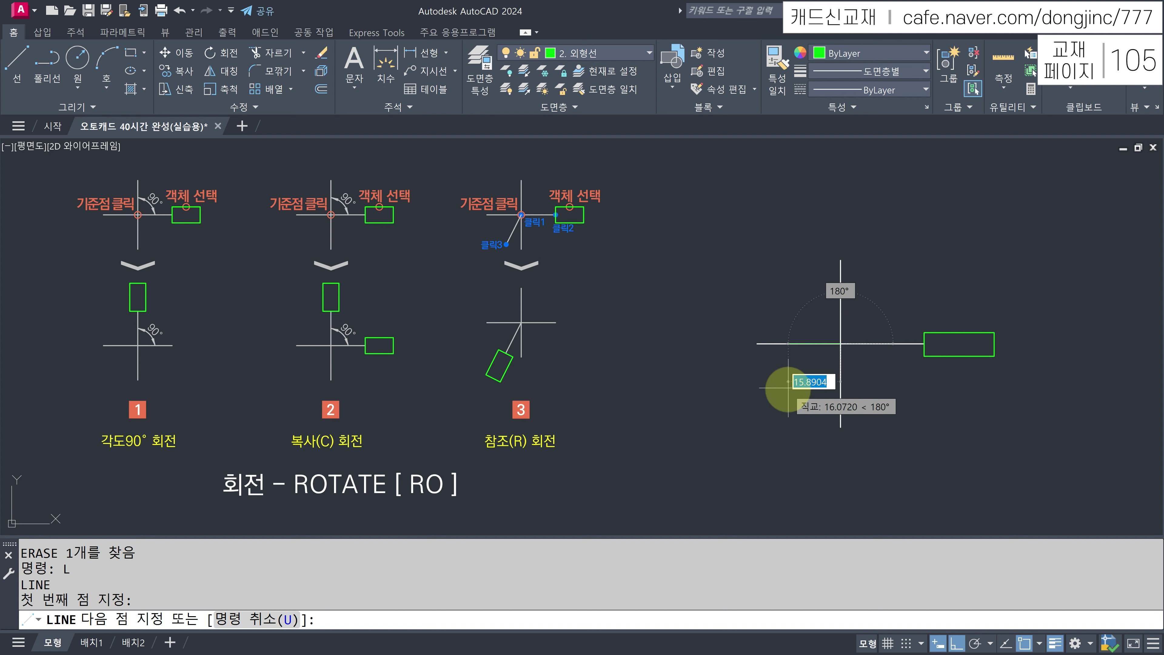
{"action": "key", "text": "F8"}
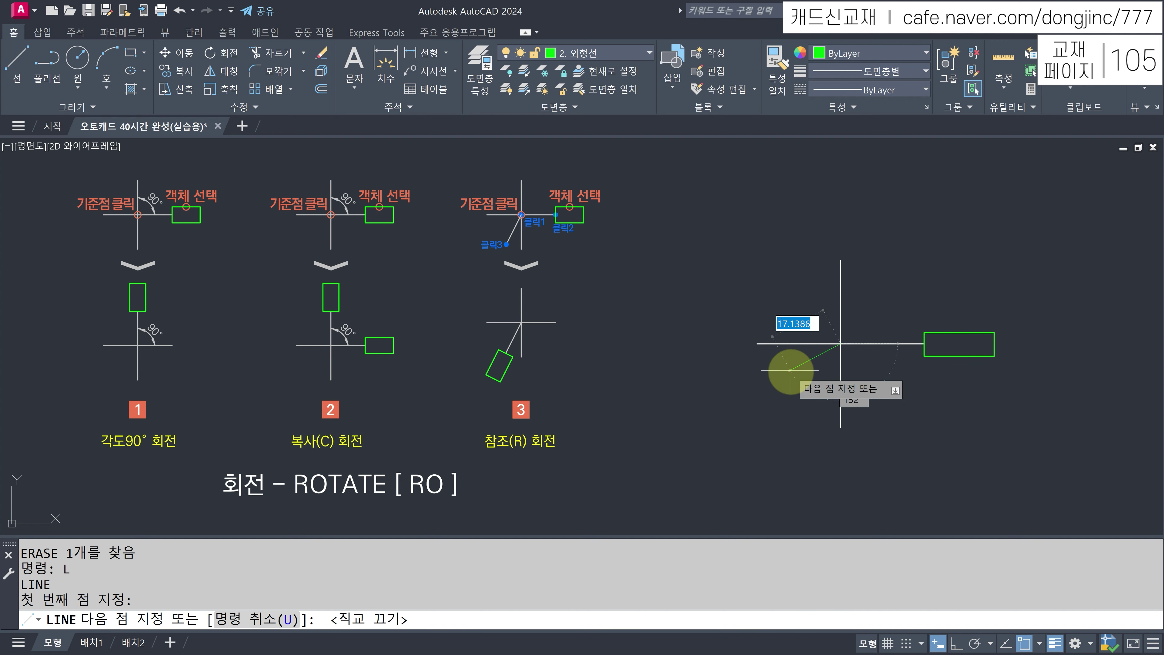
{"action": "left_click", "coordinate": [792, 400]}
{"action": "key", "text": "Return"}
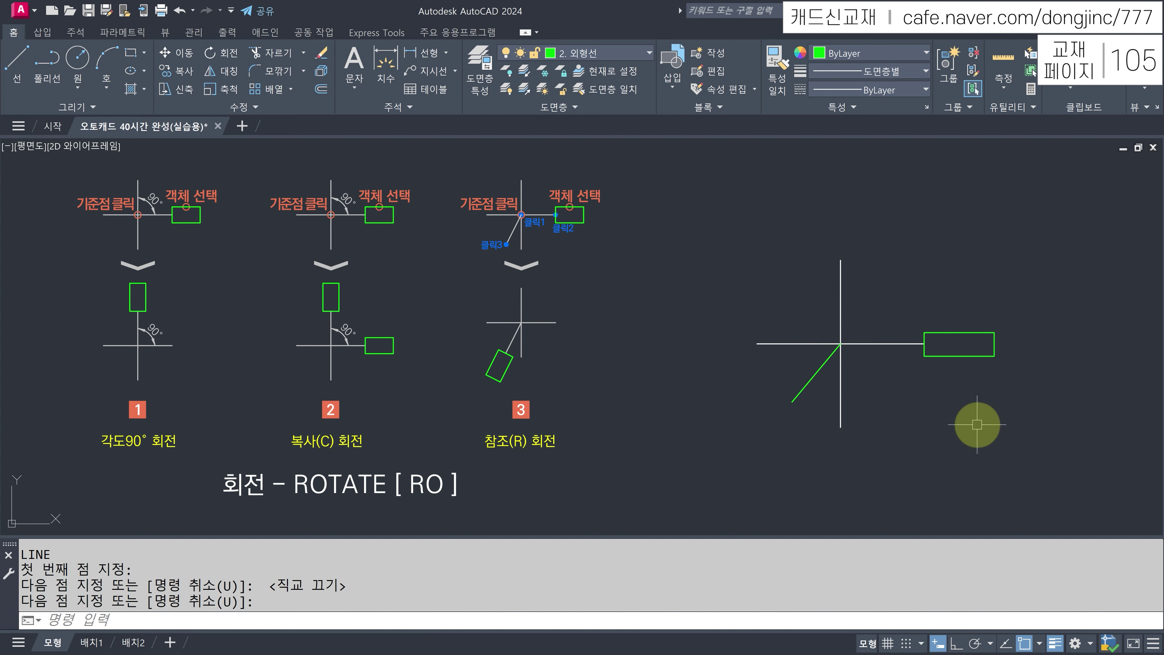
{"action": "mouse_move", "coordinate": [780, 393]}
{"action": "left_mouse_down"}
{"action": "mouse_move", "coordinate": [750, 427]}
{"action": "mouse_move", "coordinate": [762, 436]}
{"action": "mouse_move", "coordinate": [804, 414]}
{"action": "mouse_move", "coordinate": [787, 397]}
{"action": "left_mouse_up"}
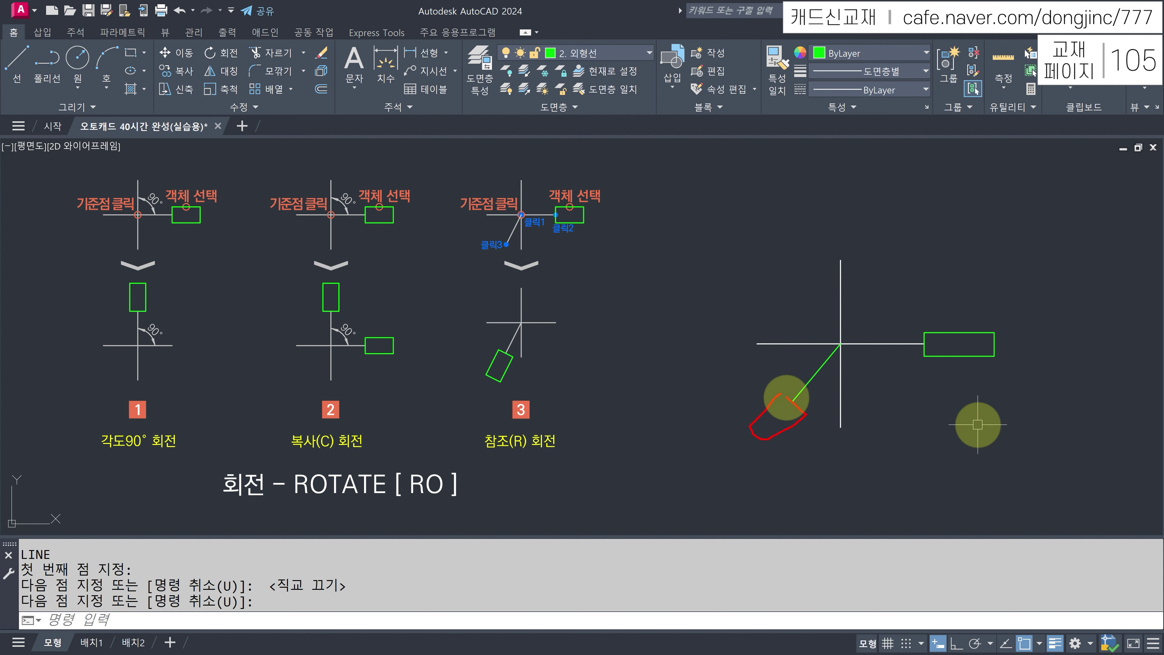
{"action": "mouse_move", "coordinate": [862, 342]}
{"action": "left_mouse_down"}
{"action": "mouse_move", "coordinate": [859, 329]}
{"action": "mouse_move", "coordinate": [814, 343]}
{"action": "mouse_move", "coordinate": [819, 361]}
{"action": "left_mouse_up"}
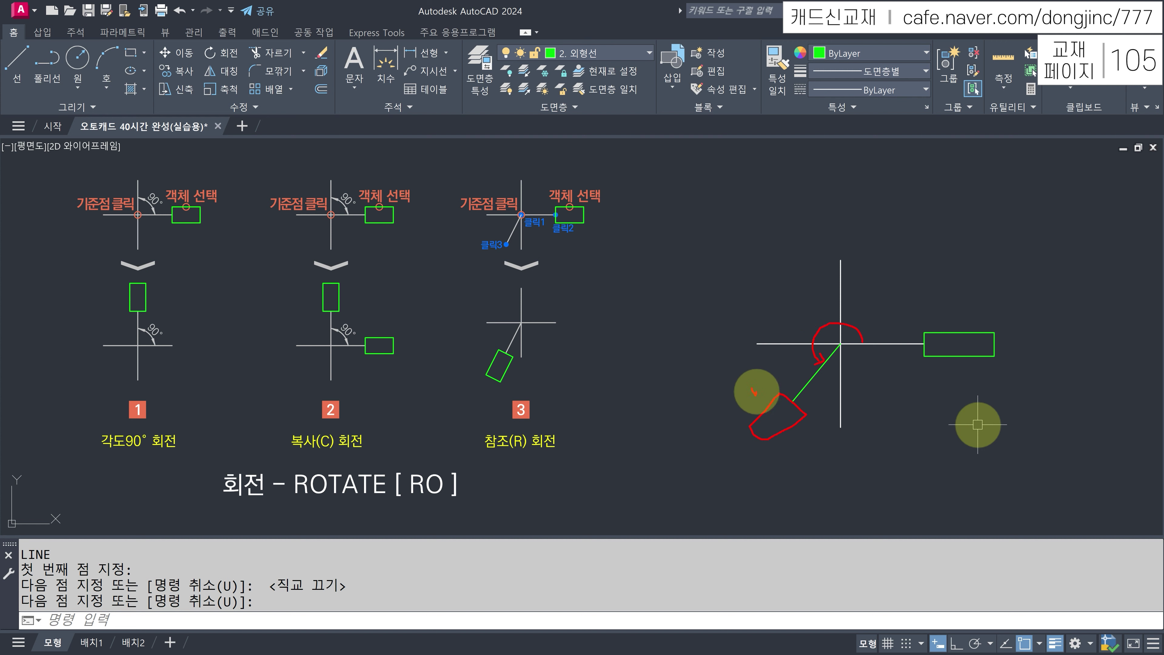
{"action": "left_click_drag", "start_coordinate": [755, 393], "coordinate": [761, 379]}
{"action": "mouse_move", "coordinate": [829, 303]}
{"action": "left_mouse_down"}
{"action": "mouse_move", "coordinate": [837, 297]}
{"action": "mouse_move", "coordinate": [832, 320]}
{"action": "left_mouse_up"}
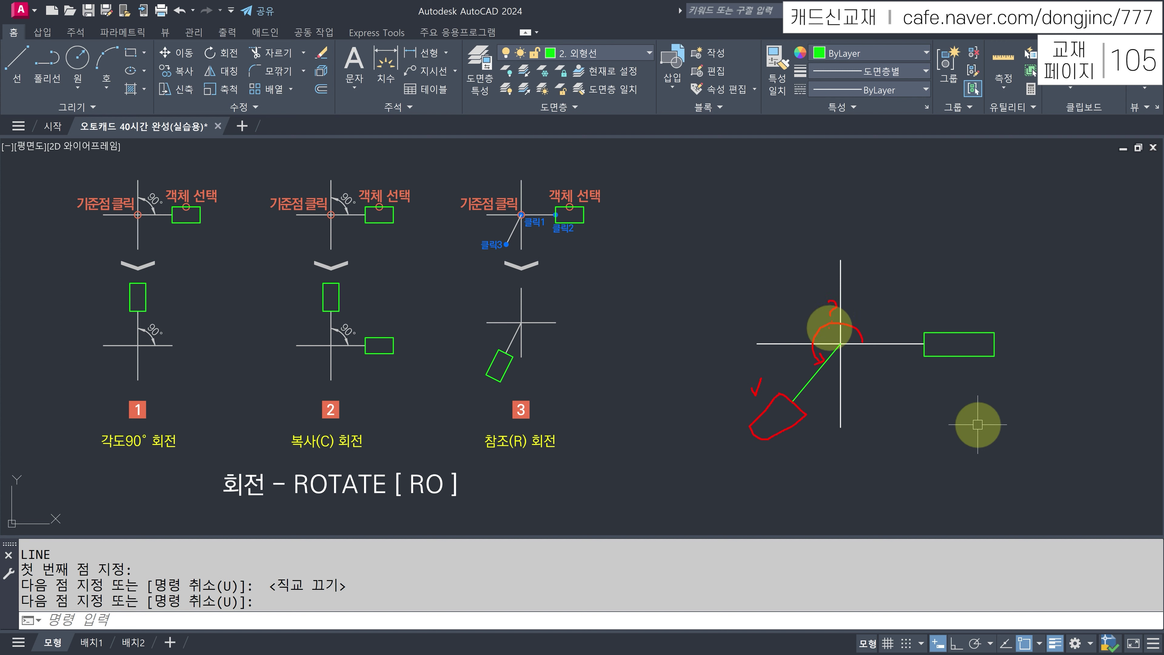
{"action": "left_click_drag", "start_coordinate": [479, 429], "coordinate": [524, 455]}
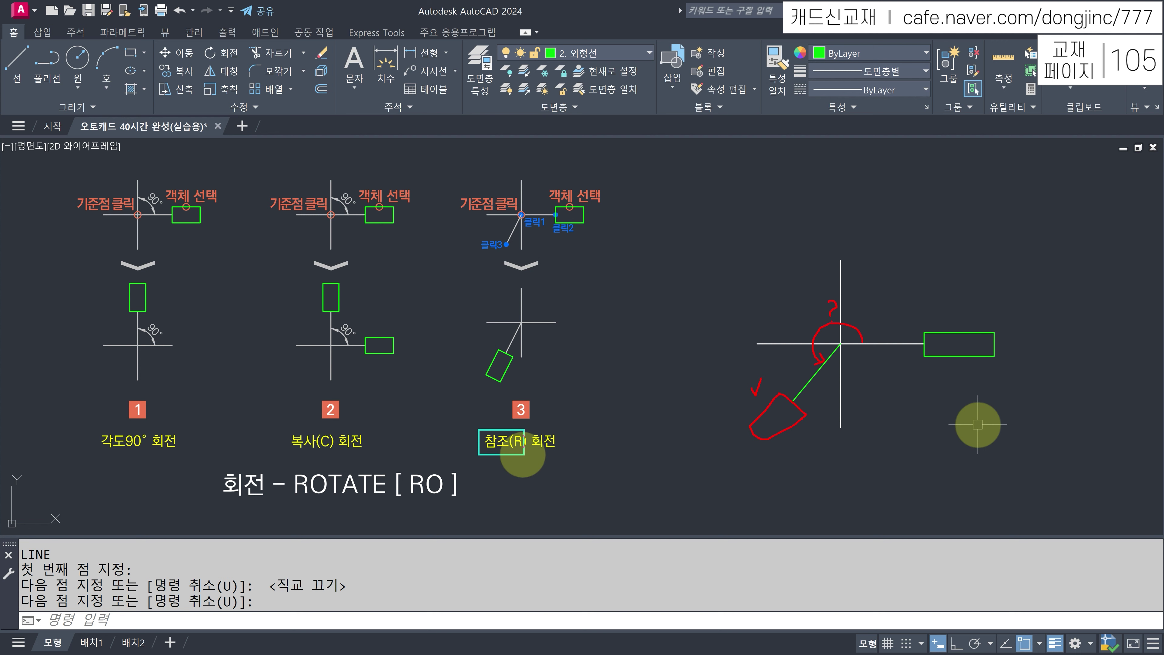
{"action": "key", "text": "Escape"}
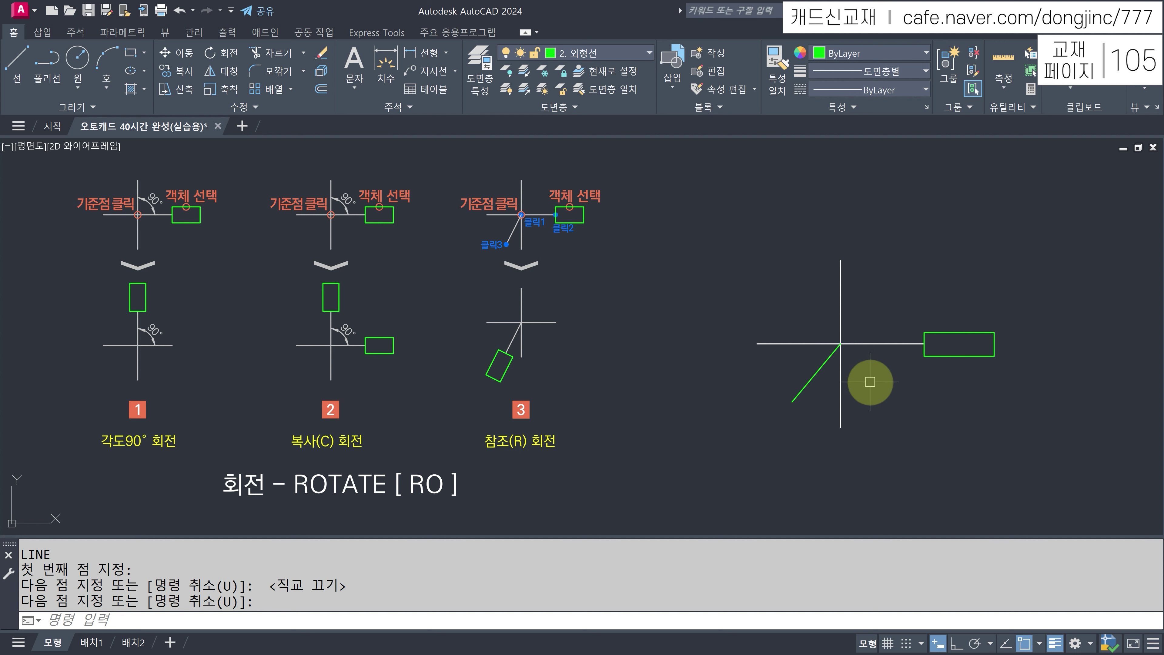
- Start rotating the horizontal rectangle about the crossing lines' intersection, using the Reference option
{"action": "type", "text": "R"}
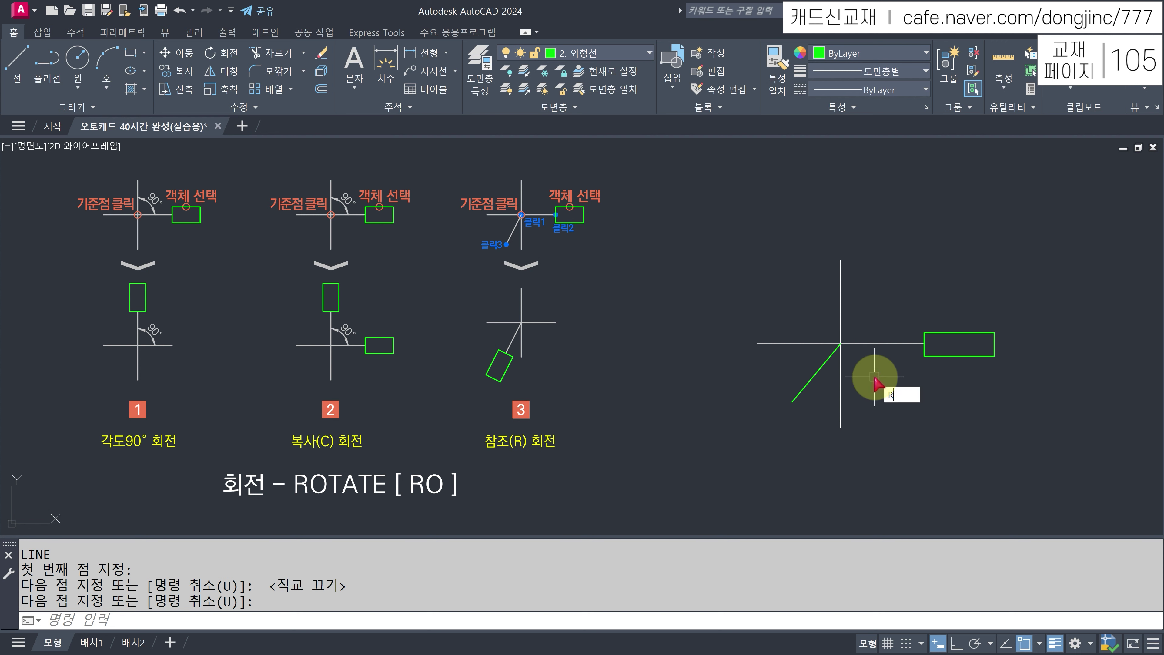
{"action": "type", "text": "O"}
{"action": "key", "text": "Return"}
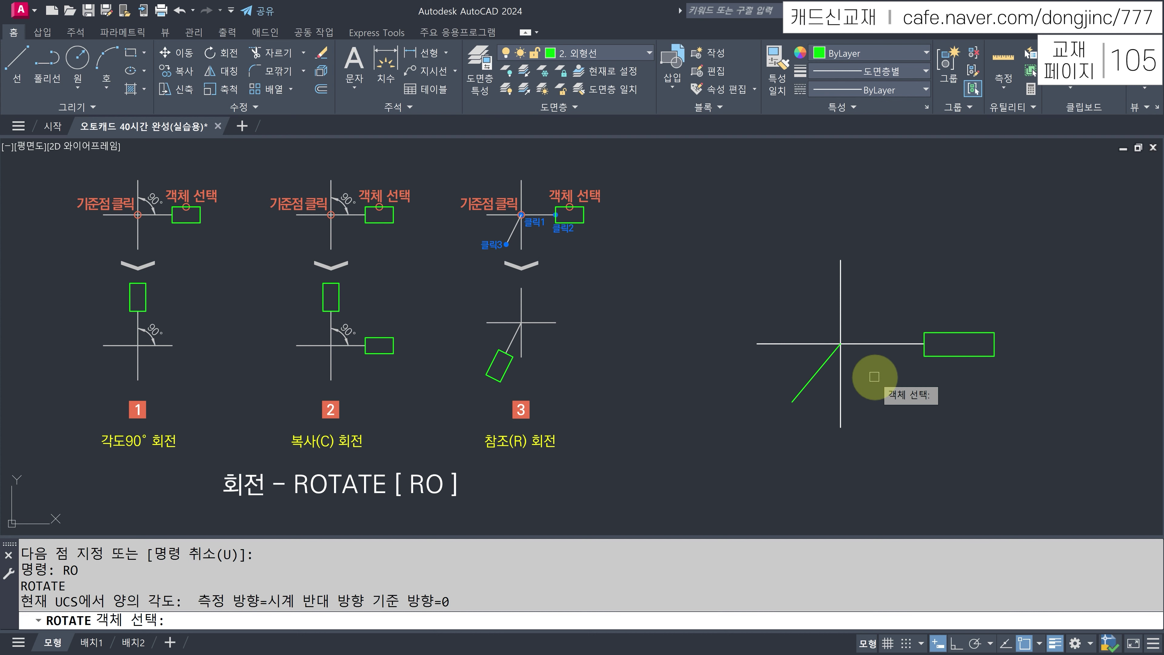
{"action": "left_click", "coordinate": [961, 334]}
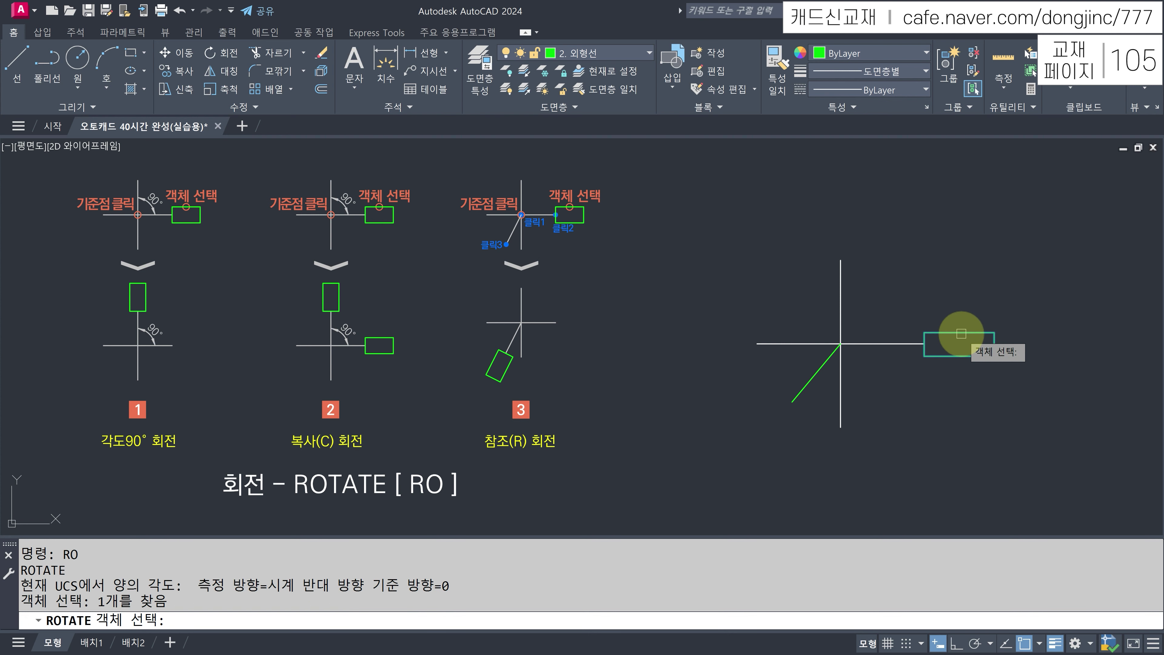
{"action": "key", "text": "Return"}
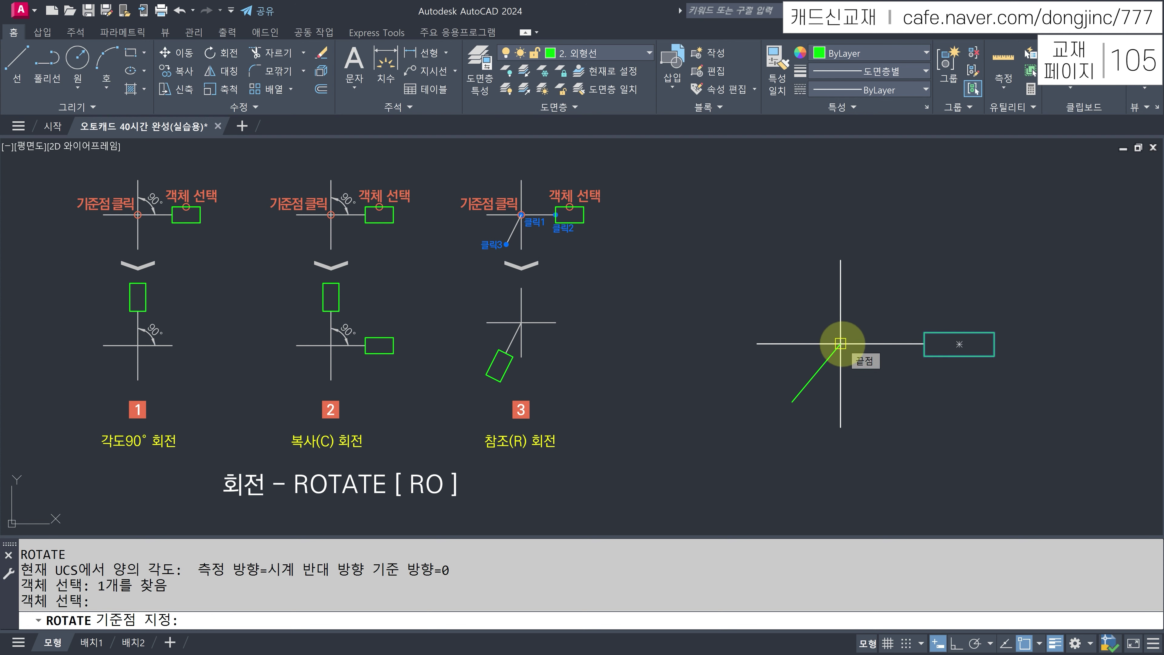
{"action": "left_click", "coordinate": [840, 343]}
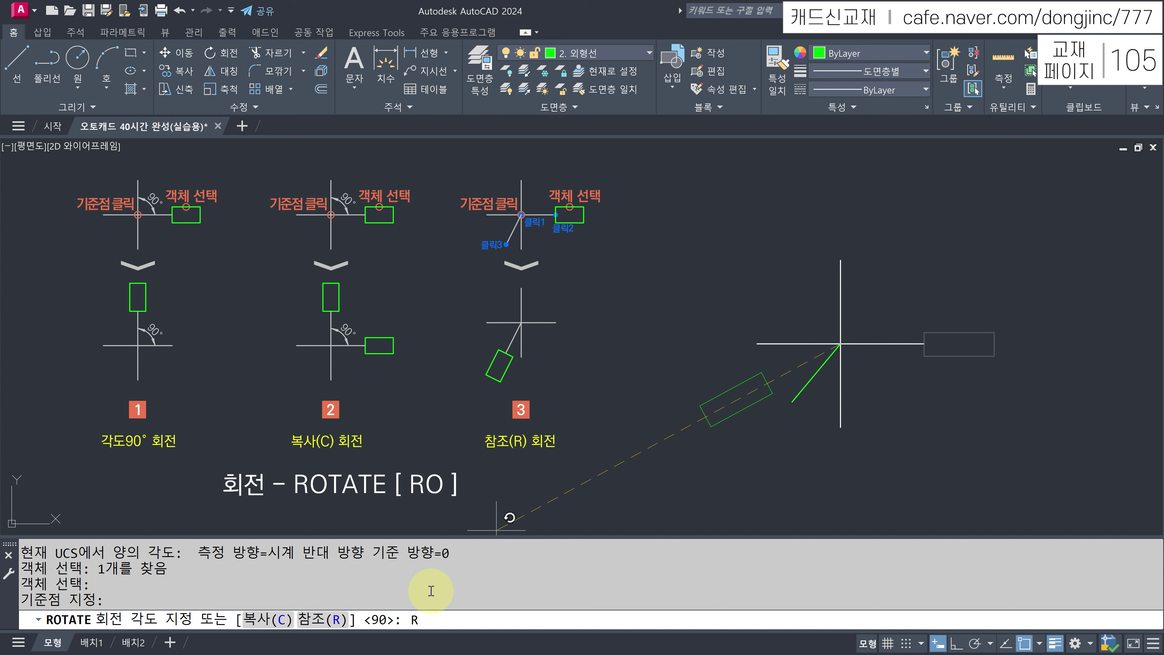
{"action": "key", "text": "Return"}
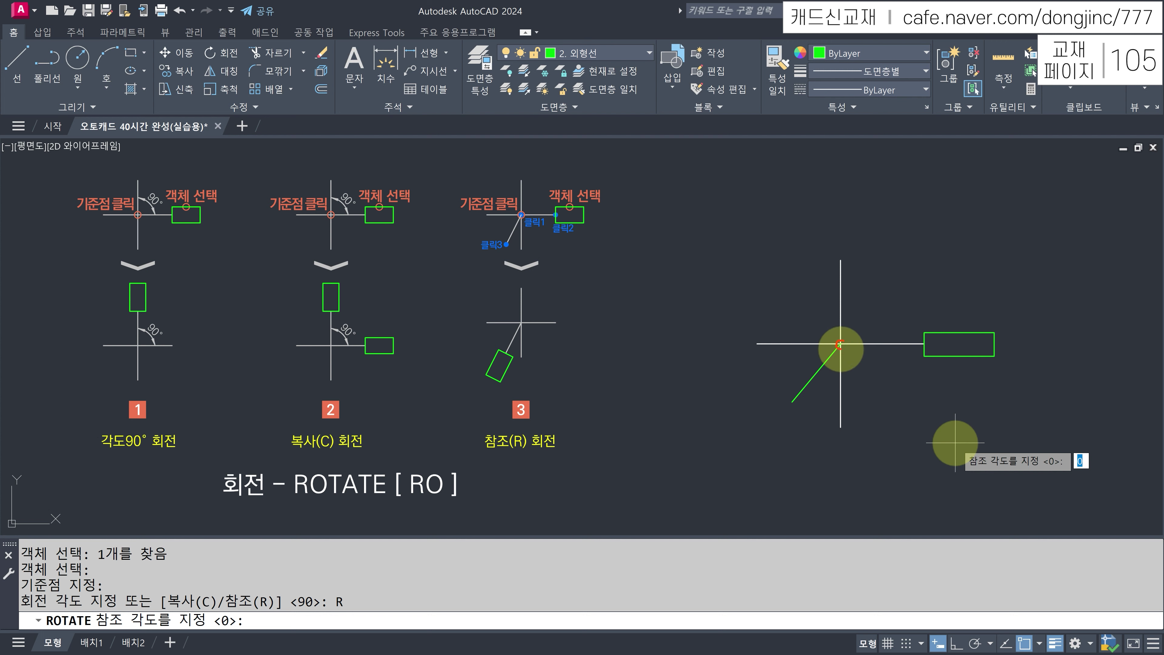
{"action": "left_click_drag", "start_coordinate": [847, 344], "coordinate": [923, 343]}
{"action": "mouse_move", "coordinate": [841, 345]}
{"action": "left_mouse_down"}
{"action": "mouse_move", "coordinate": [790, 409]}
{"action": "mouse_move", "coordinate": [790, 394]}
{"action": "left_mouse_up"}
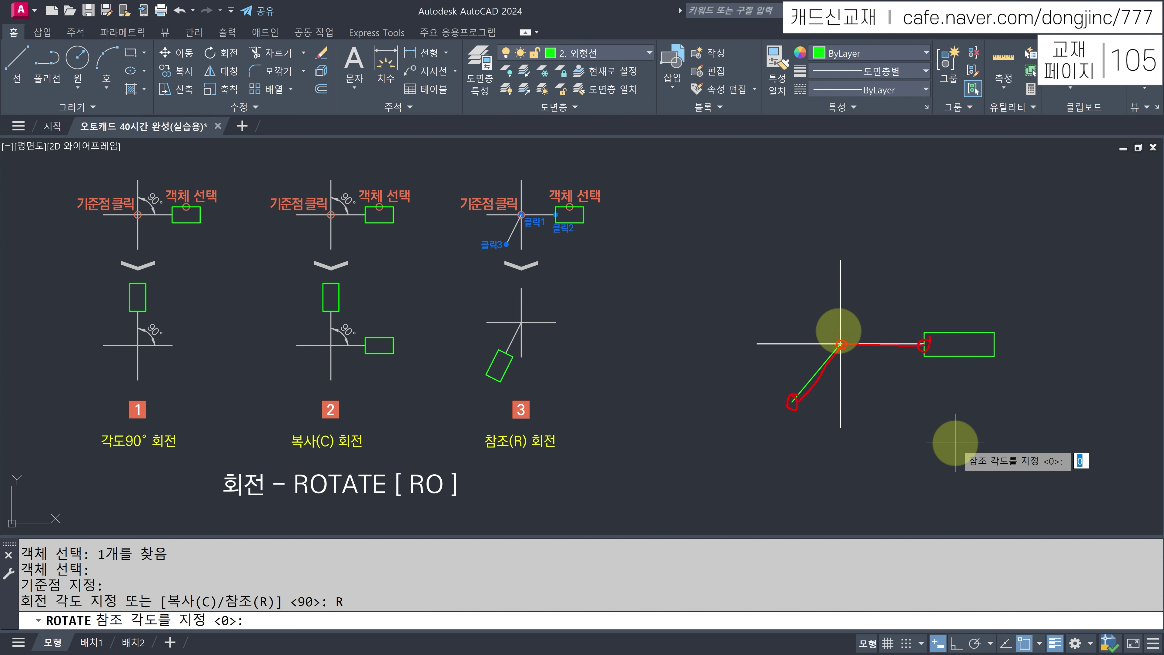
{"action": "left_click_drag", "start_coordinate": [833, 325], "coordinate": [852, 319]}
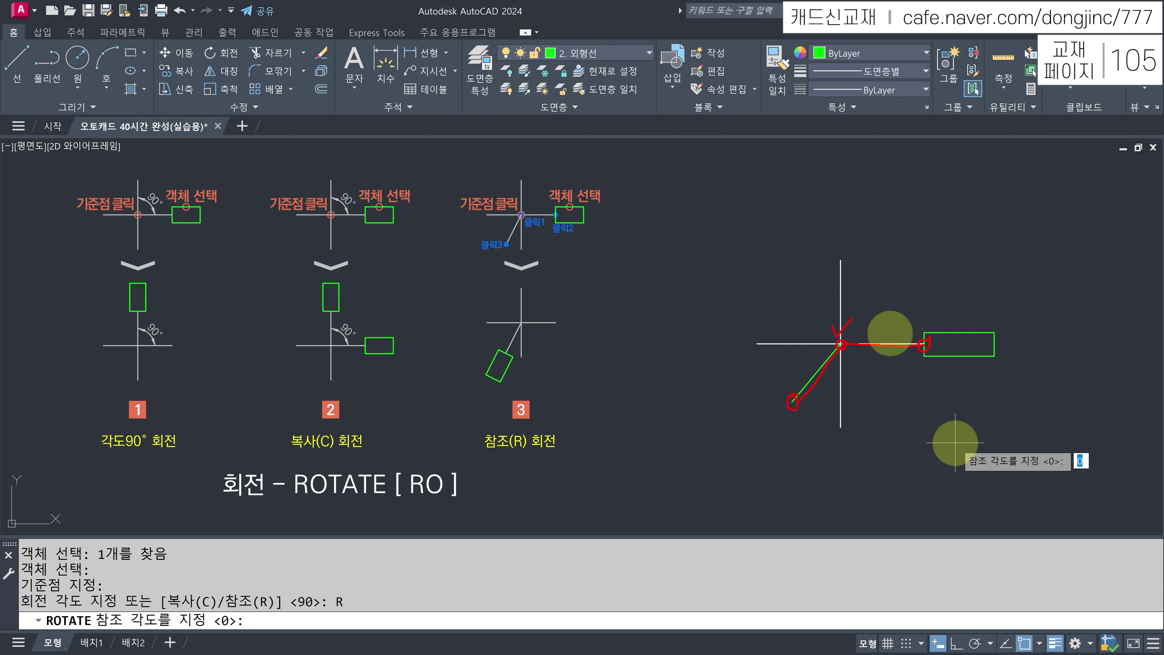
{"action": "left_click_drag", "start_coordinate": [924, 329], "coordinate": [939, 314]}
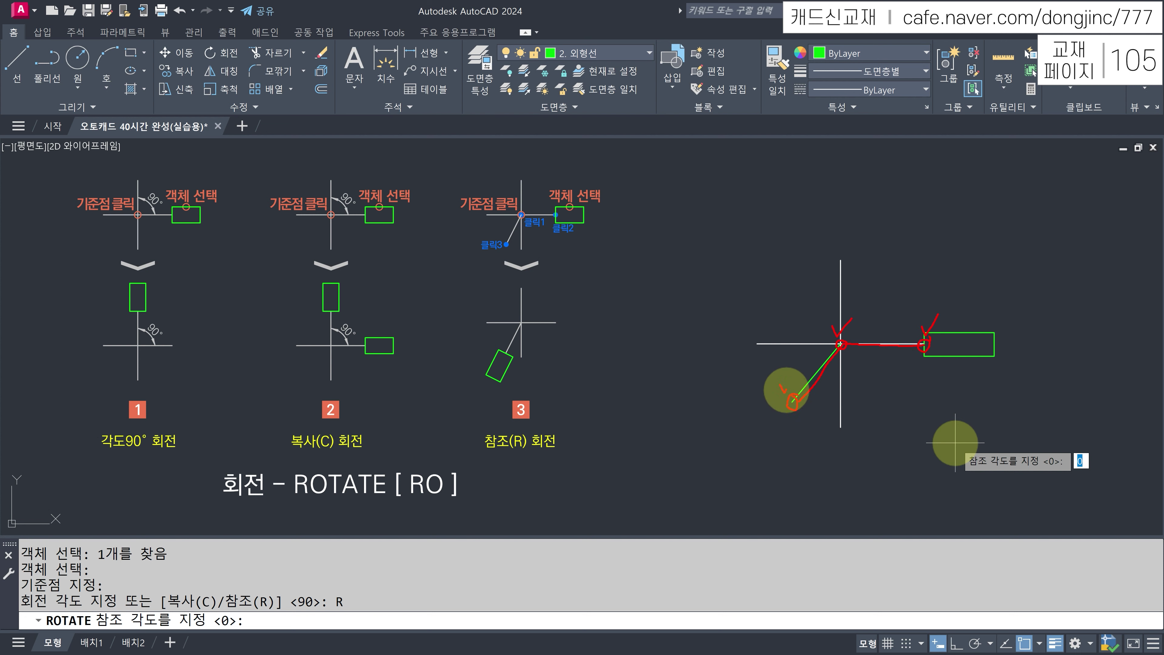
{"action": "left_click_drag", "start_coordinate": [786, 390], "coordinate": [793, 372]}
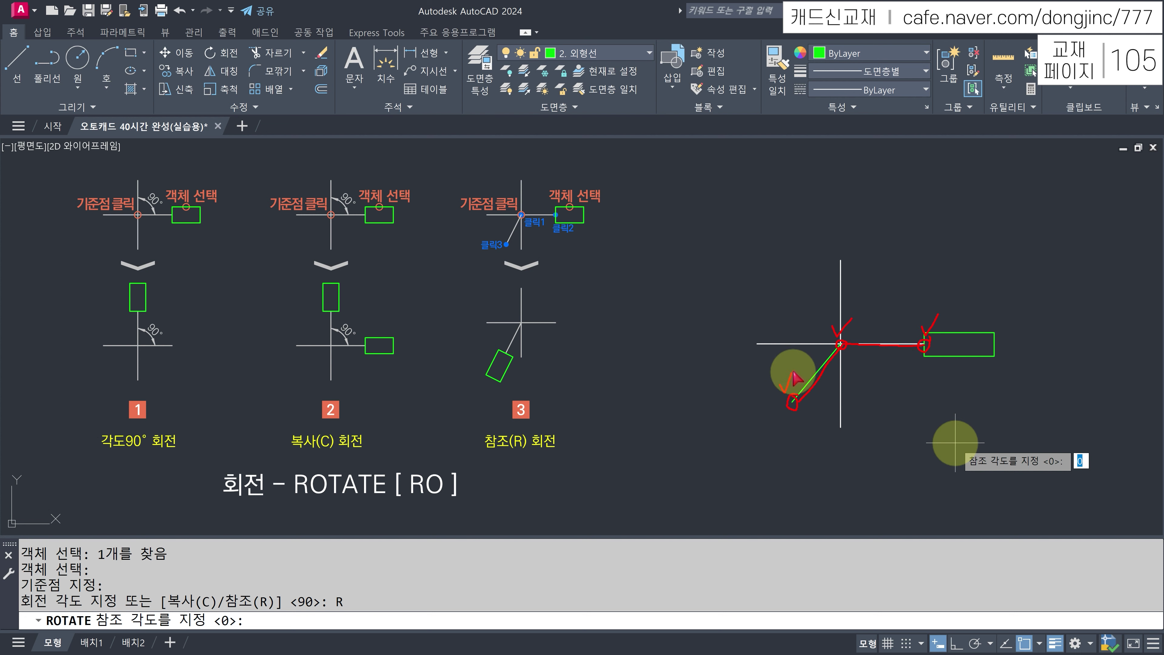
{"action": "key", "text": "Escape"}
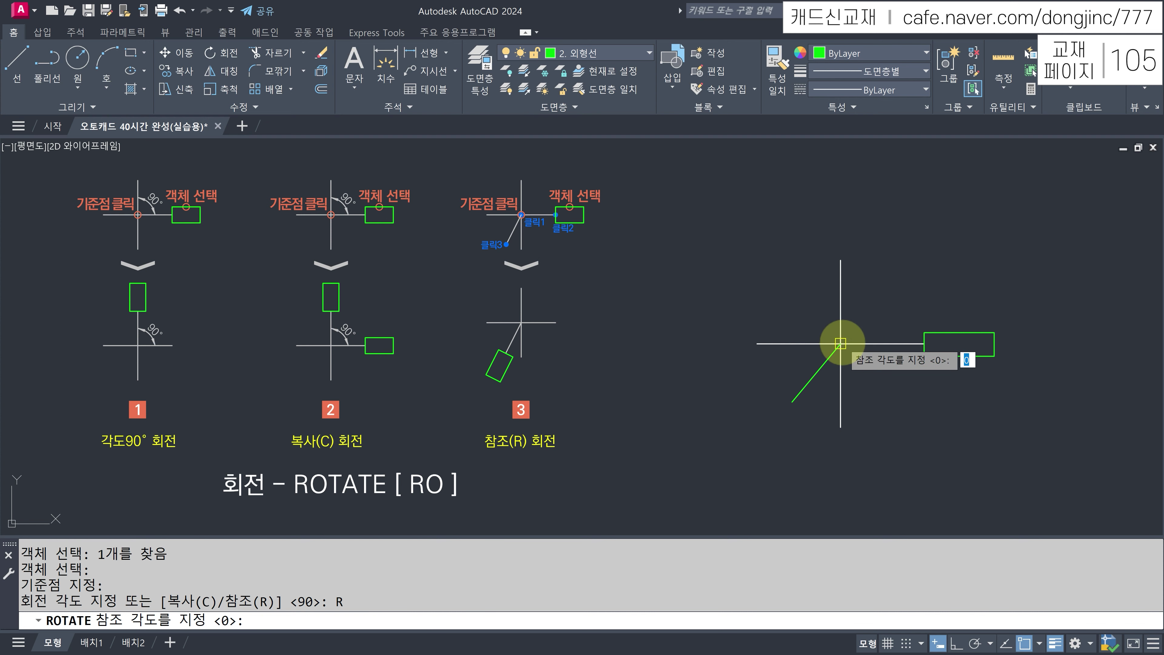
- Define the reference angle from the intersection to the rectangle's near edge, and align it with the sloped line's free endpoint
{"action": "left_click", "coordinate": [842, 343]}
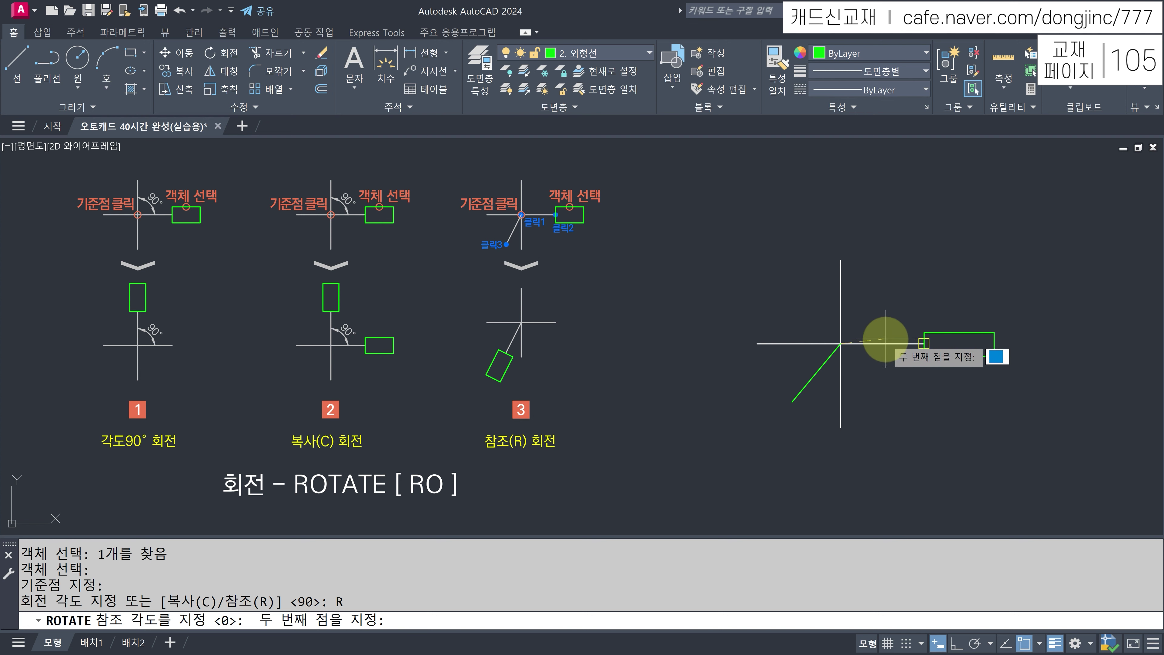
{"action": "left_click", "coordinate": [924, 343]}
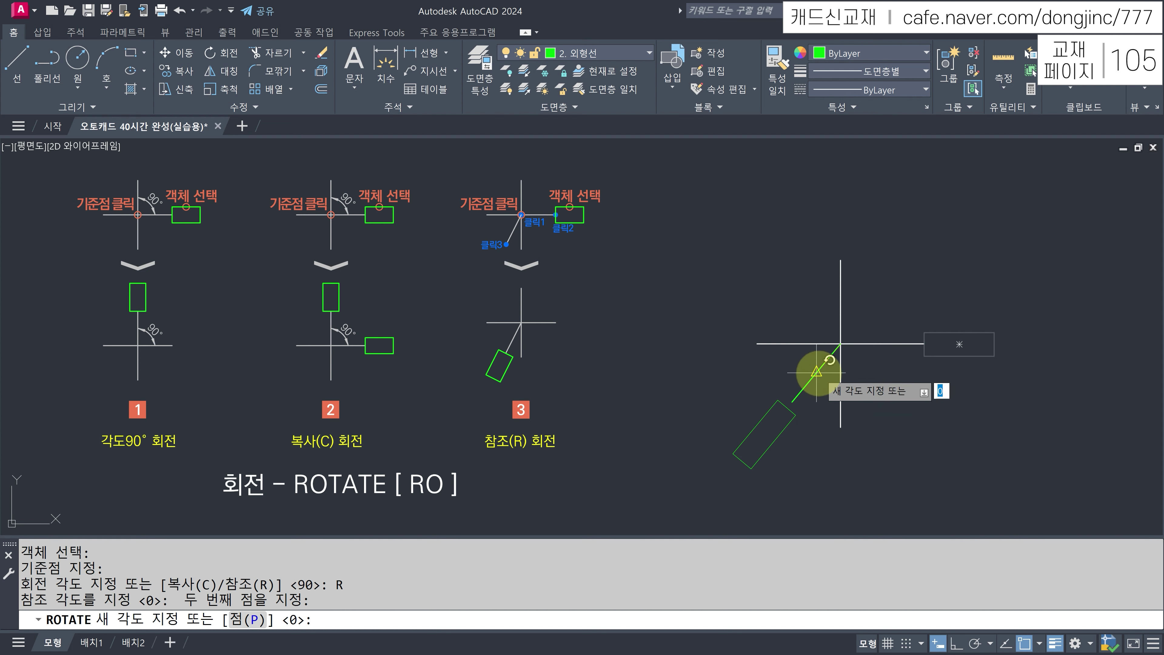
{"action": "left_click", "coordinate": [792, 401]}
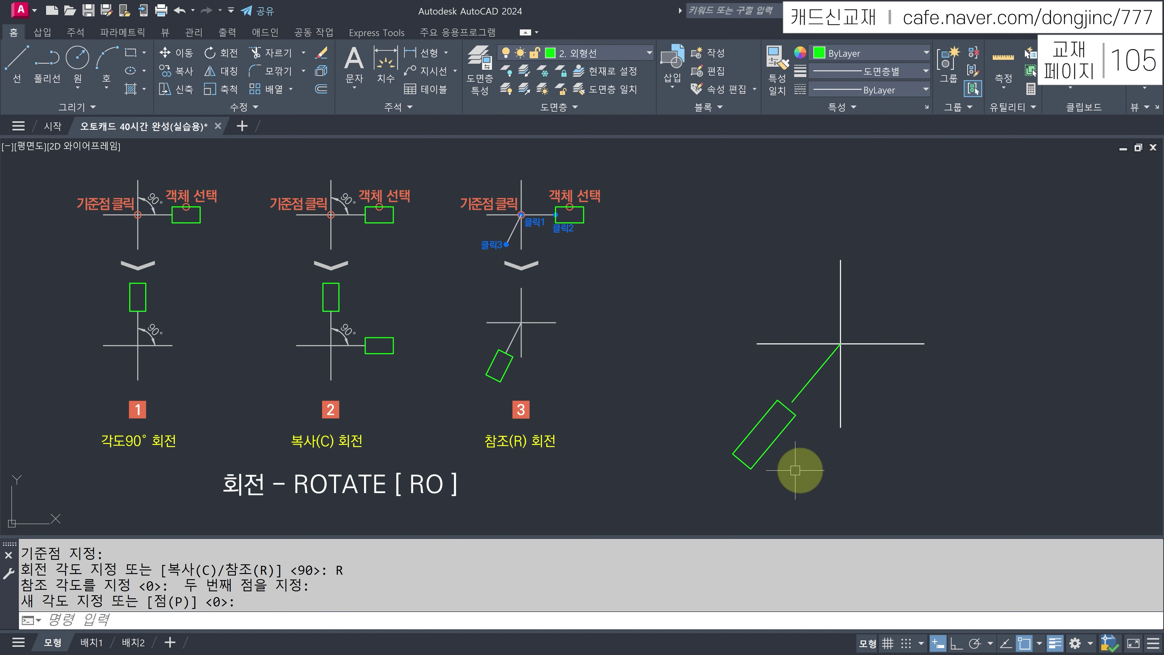
- Rotate the tilted rectangle about the crossing lines' intersection using Reference, taking the sloped line as reference and aligning it with the vertical line's upper endpoint
{"action": "type", "text": "RO"}
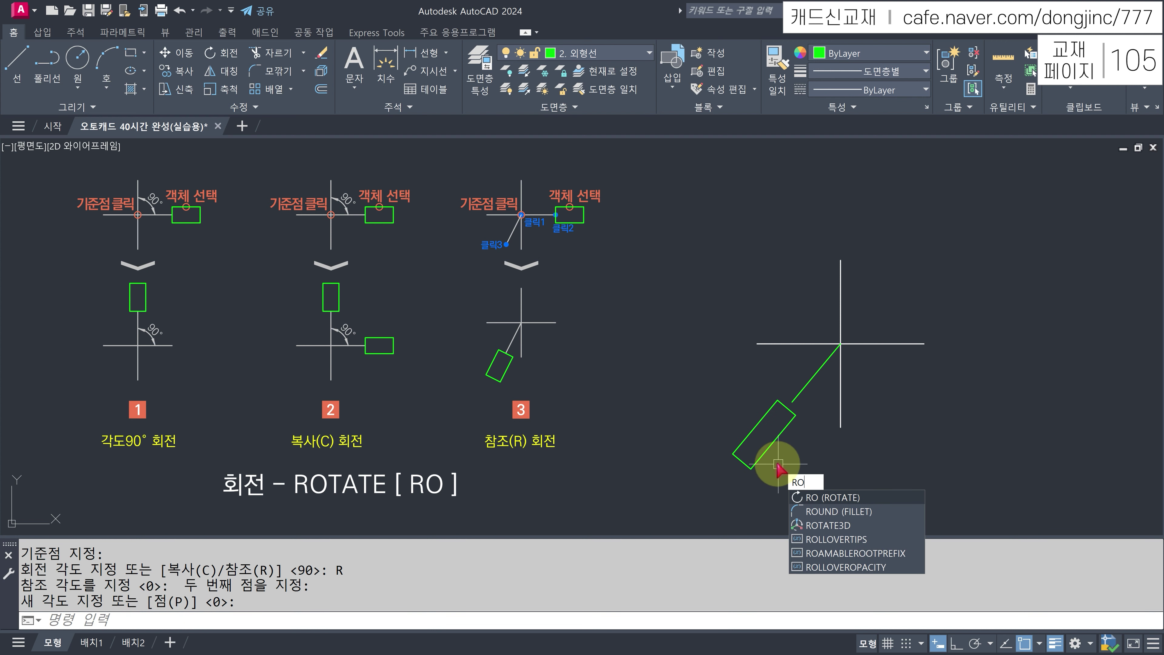
{"action": "key", "text": "Return"}
{"action": "left_click", "coordinate": [773, 445]}
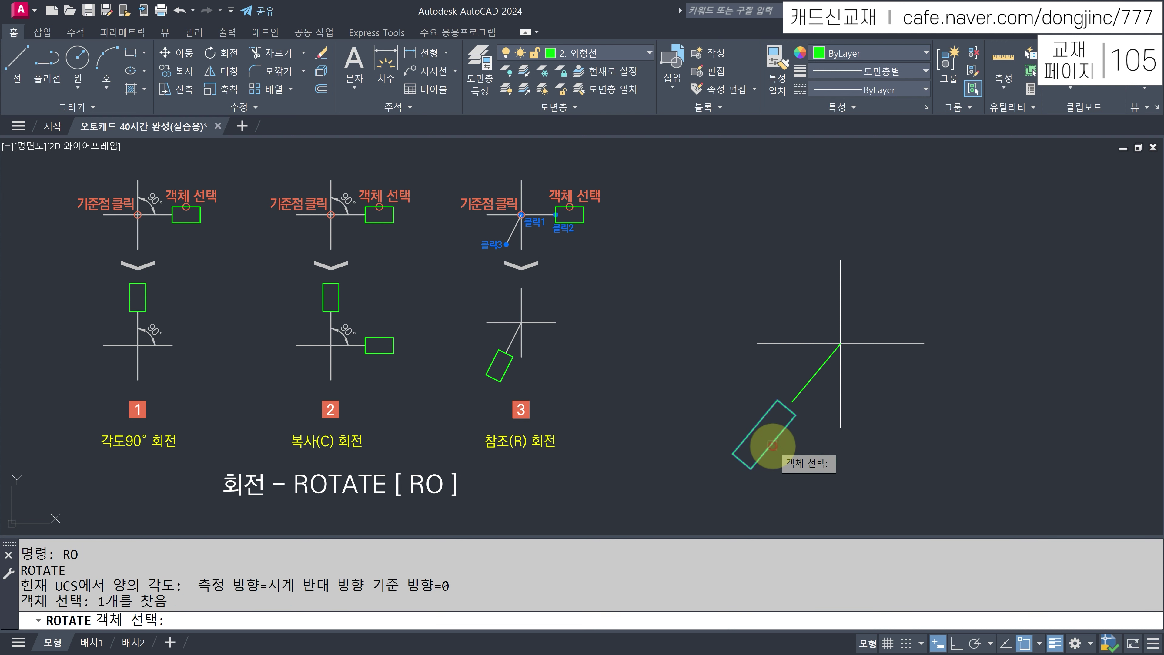
{"action": "key", "text": "Return"}
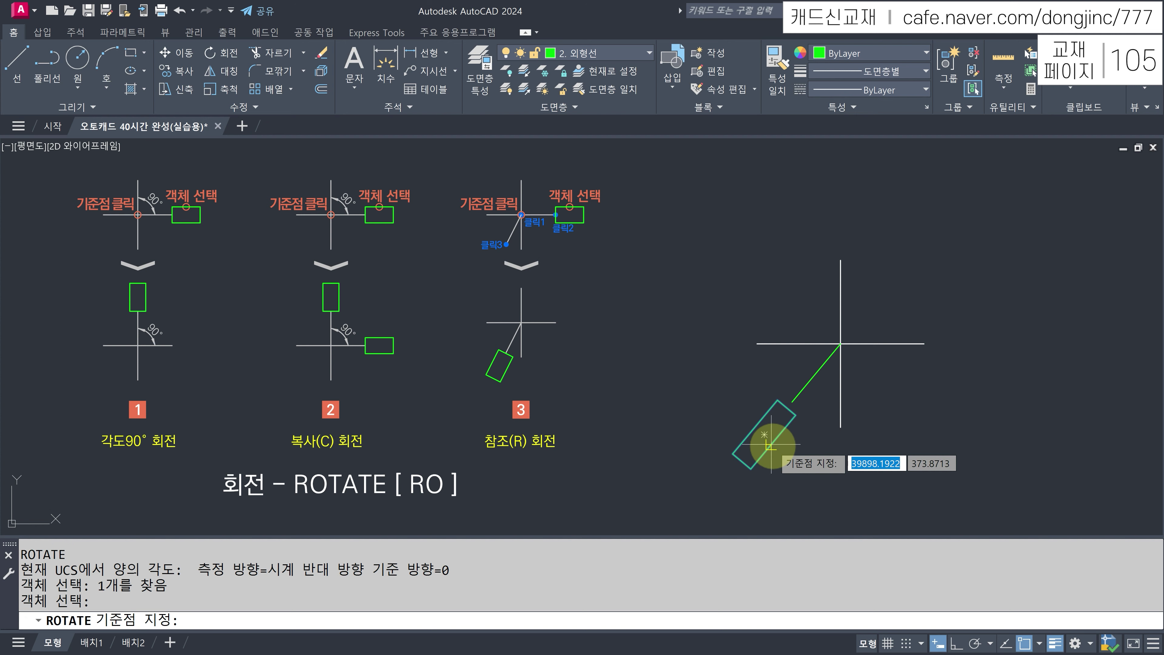
{"action": "left_click", "coordinate": [840, 343]}
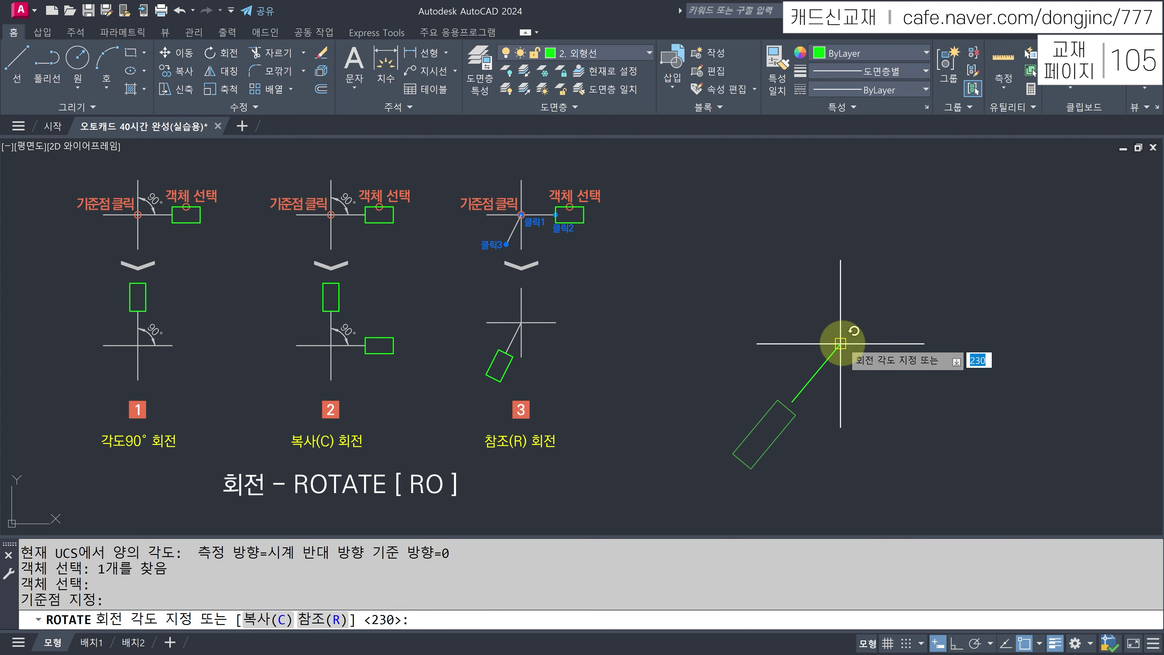
{"action": "type", "text": "r"}
{"action": "type", "text": "R"}
{"action": "key", "text": "Return"}
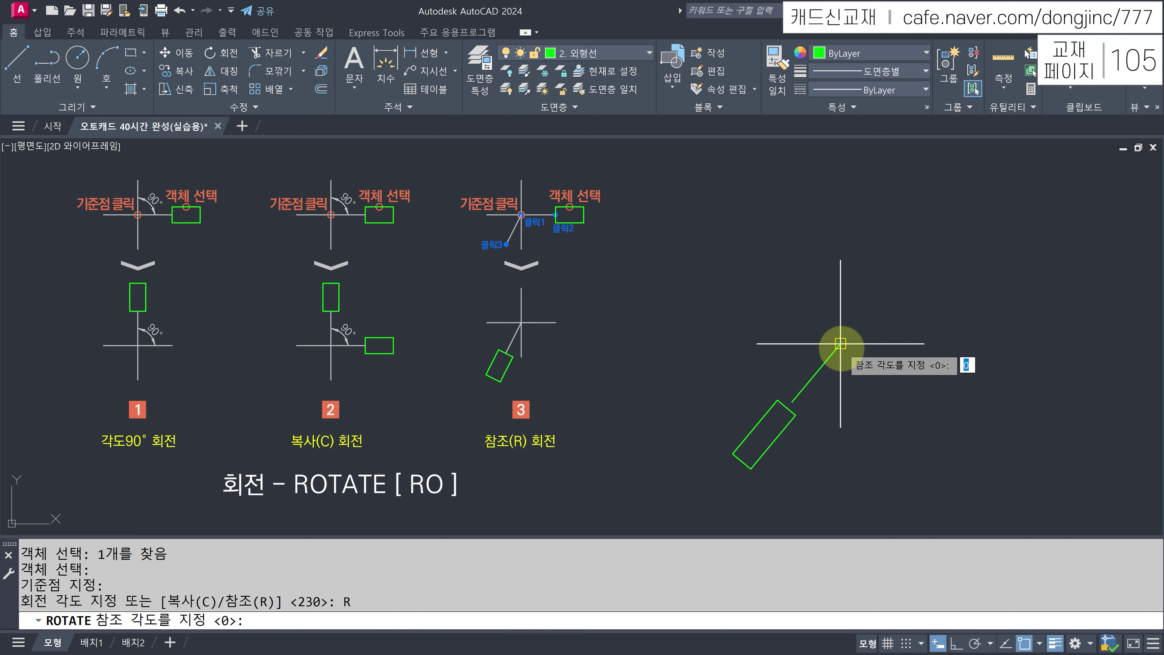
{"action": "left_click", "coordinate": [840, 343]}
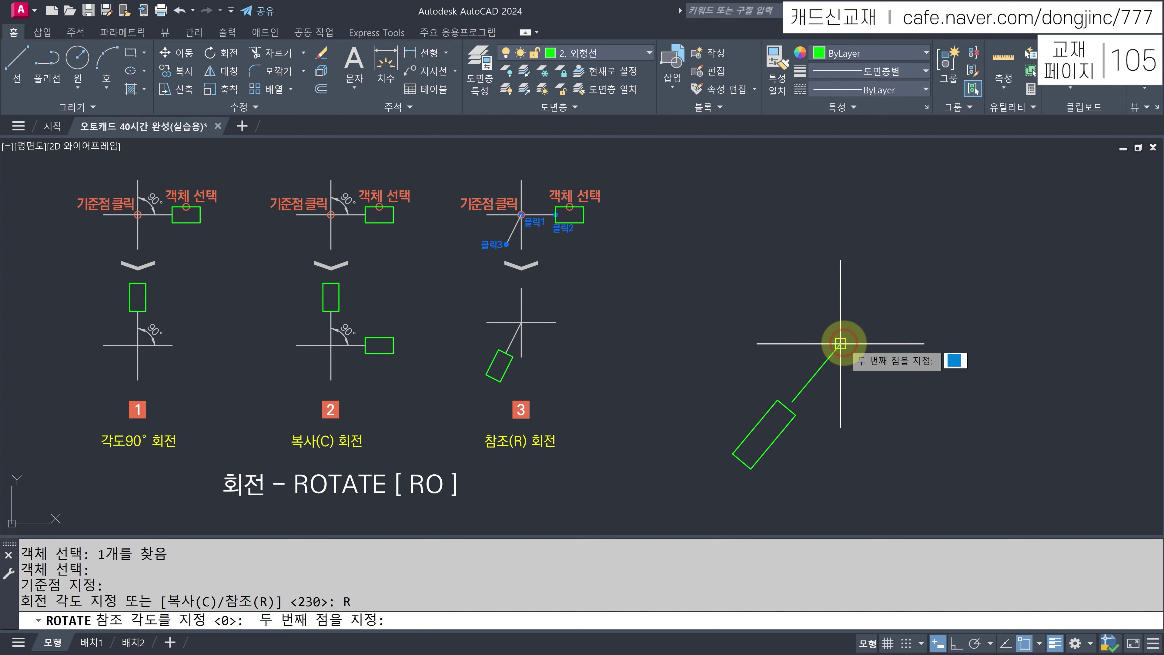
{"action": "left_click", "coordinate": [792, 401]}
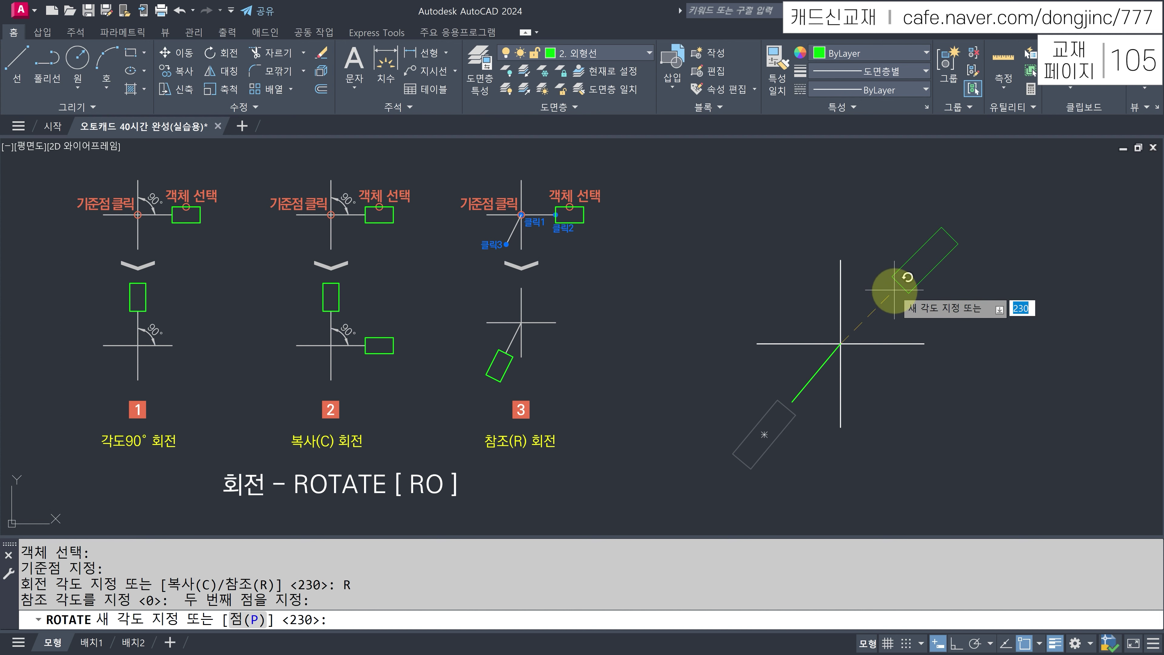
{"action": "left_click", "coordinate": [840, 260]}
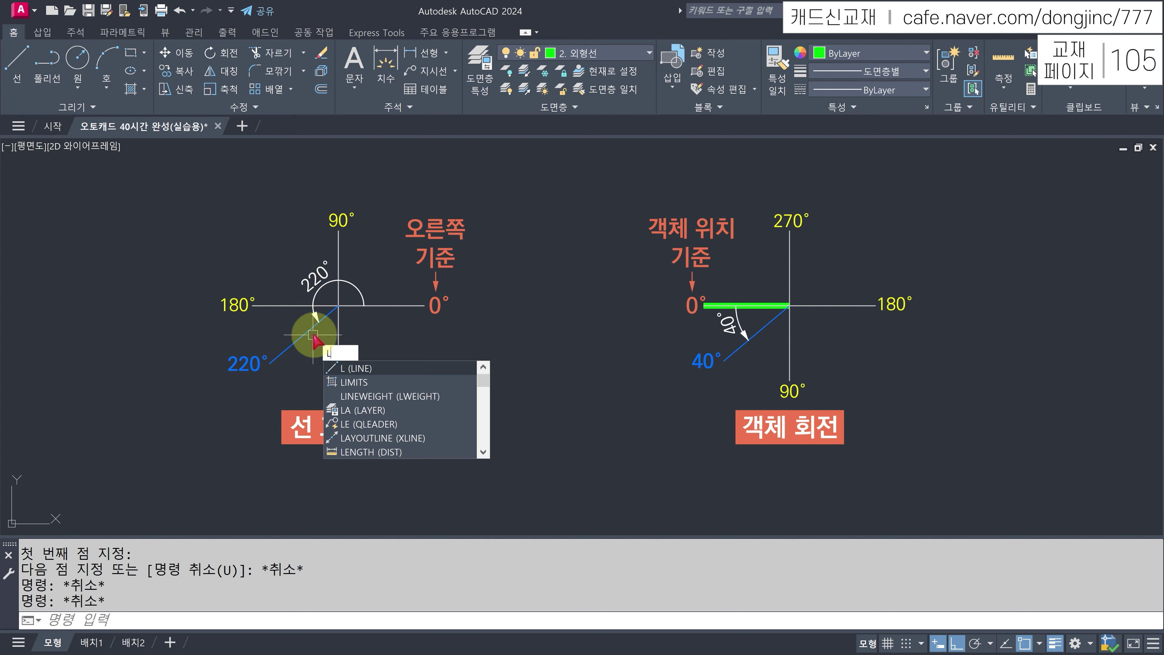
- With Ortho off, draw a line 30 units long at 220° from the centre of the line-drawing angle diagram (선 그리기)
{"action": "key", "text": "Return"}
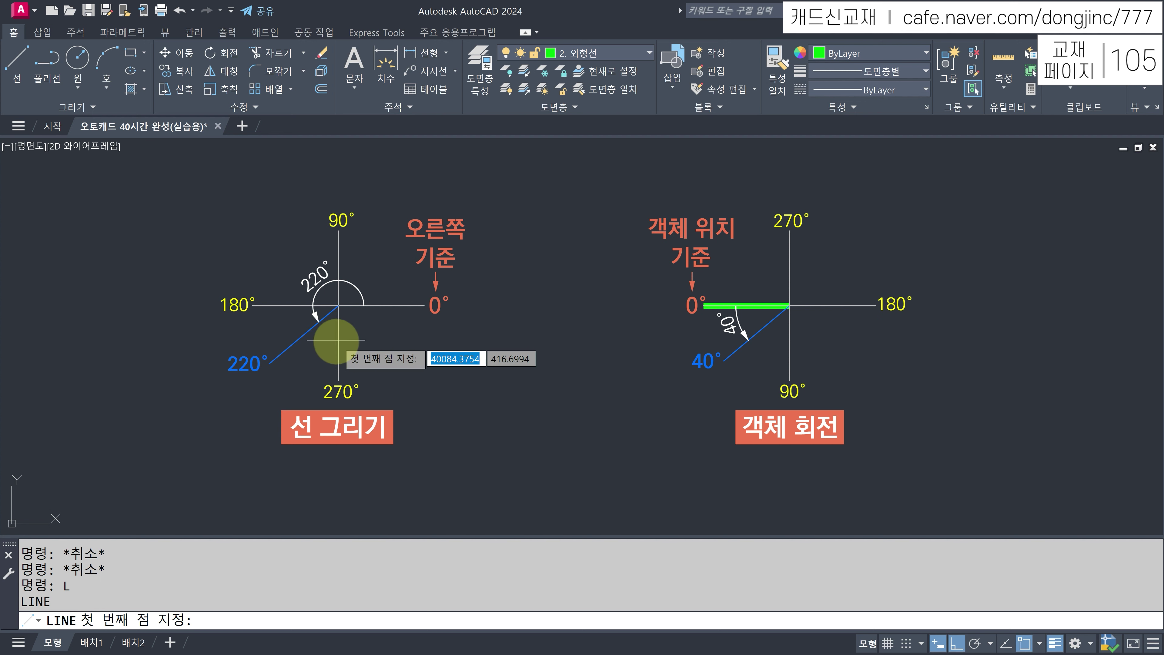
{"action": "left_click", "coordinate": [339, 305]}
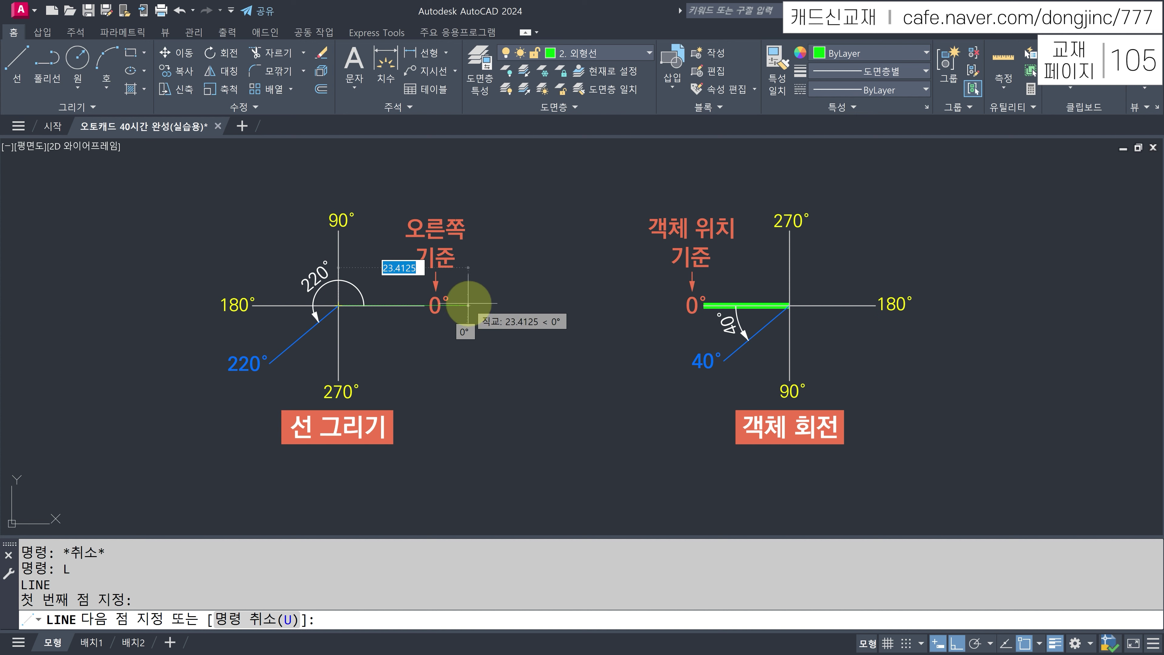
{"action": "key", "text": "F8"}
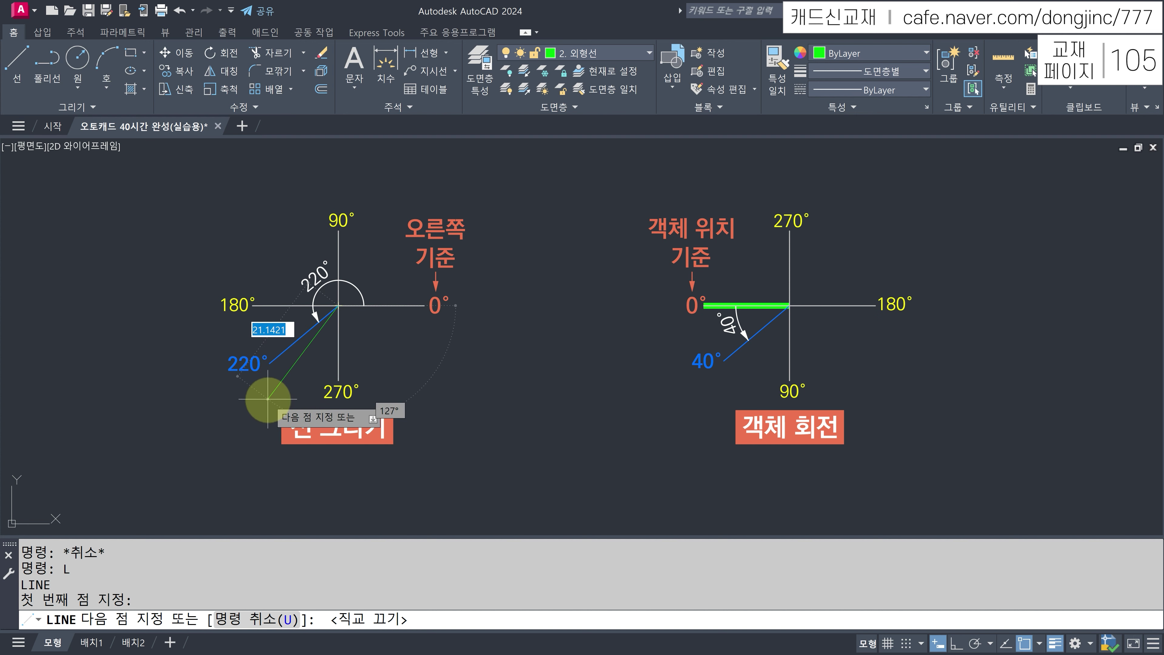
{"action": "type", "text": "30"}
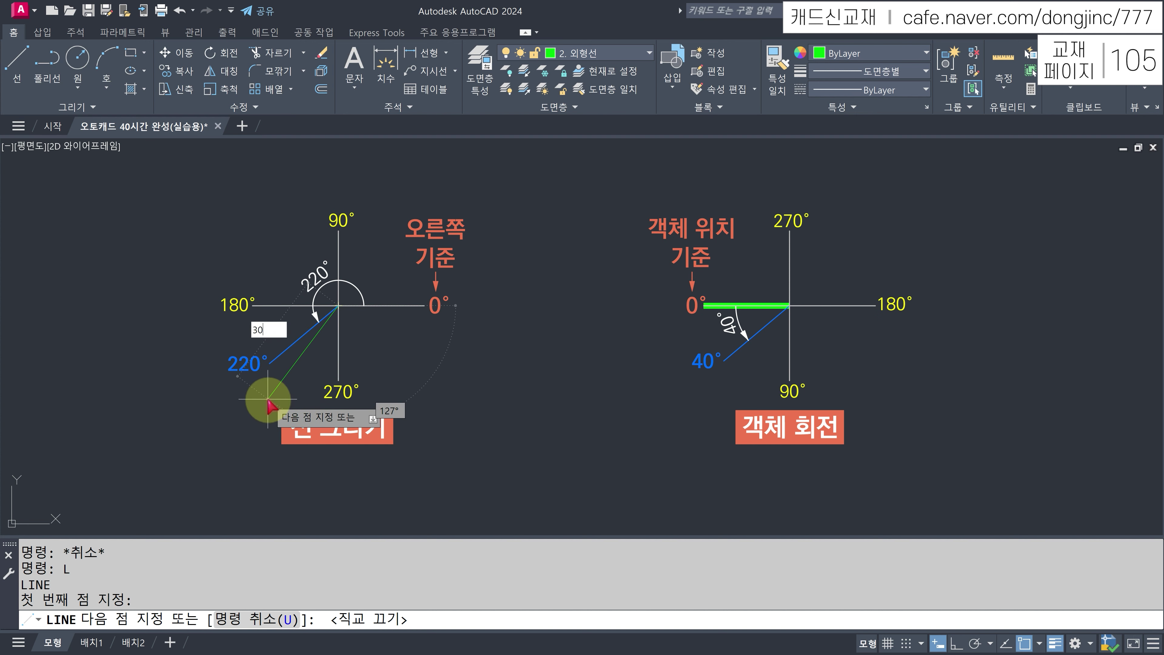
{"action": "key", "text": "Tab"}
{"action": "type", "text": "220"}
{"action": "key", "text": "Return"}
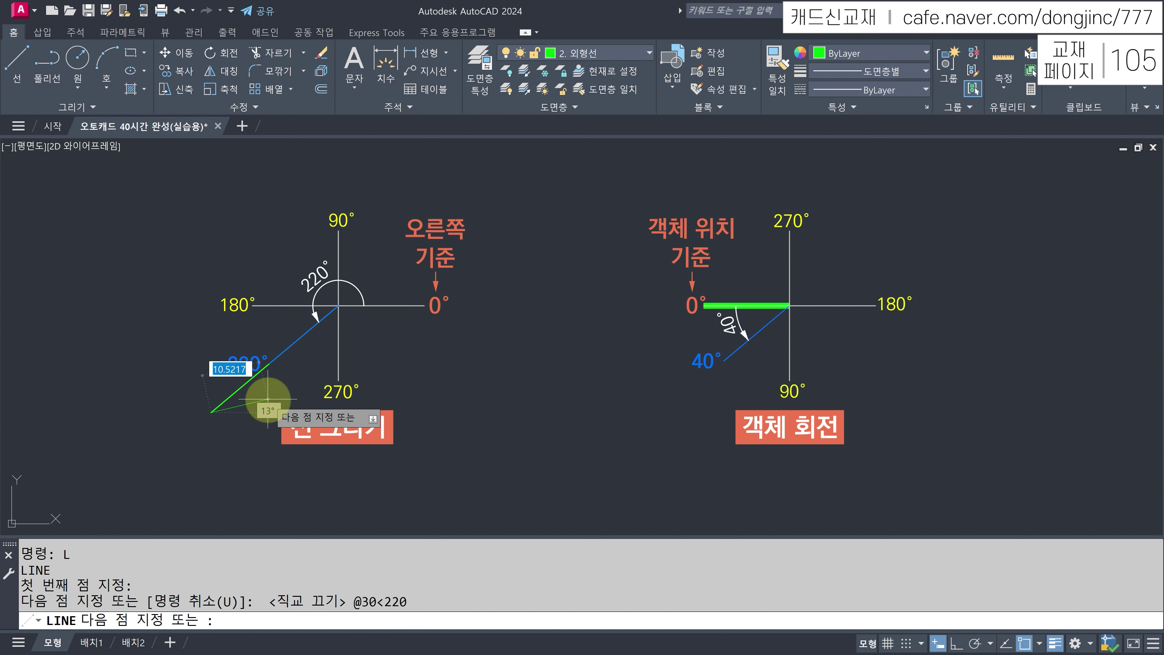
{"action": "key", "text": "Escape"}
{"action": "left_click", "coordinate": [235, 393]}
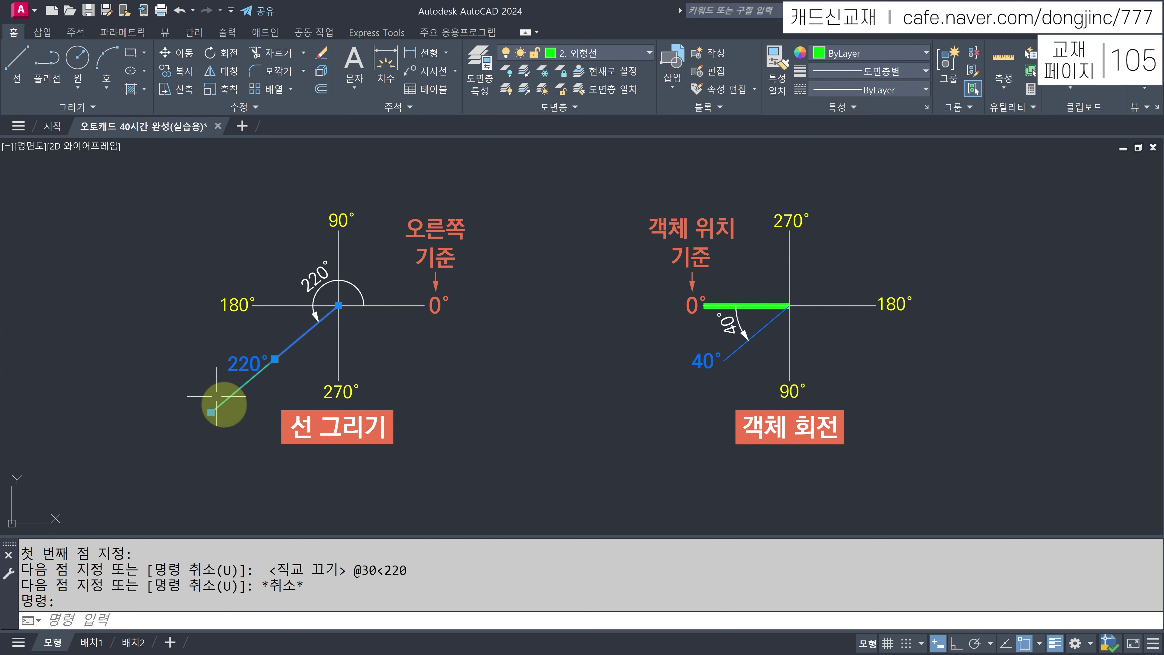
{"action": "key", "text": "Escape"}
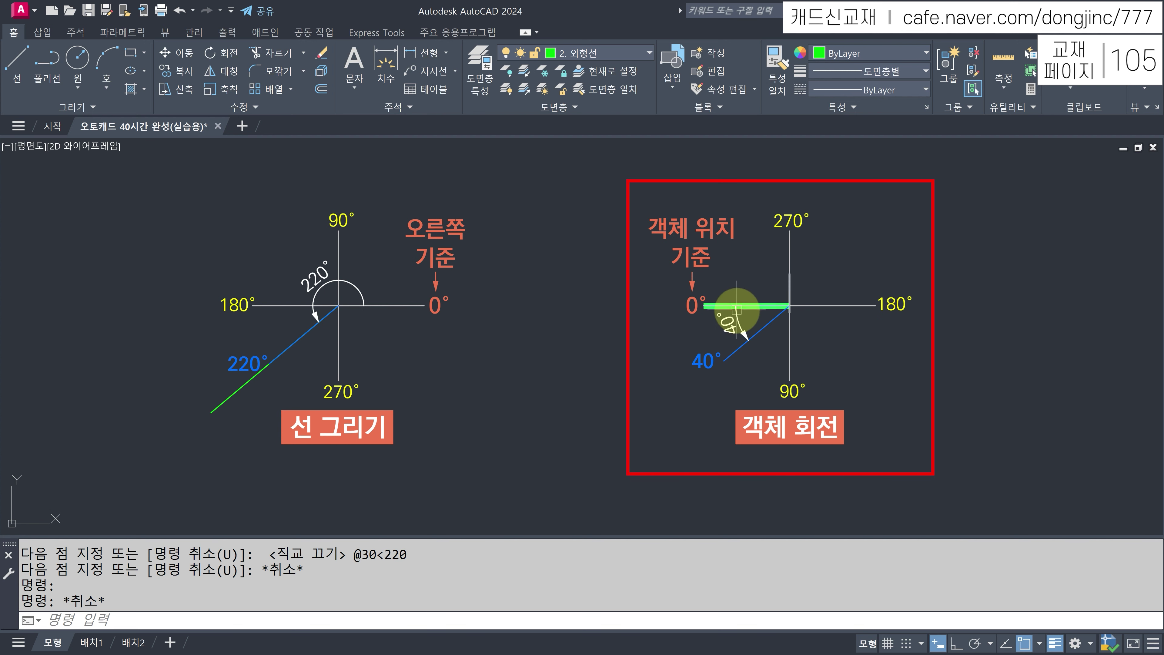
- Rotate the thick green bar in the object-rotation diagram (객체 회전) by 40° about the crossing lines' intersection
{"action": "left_click", "coordinate": [705, 307]}
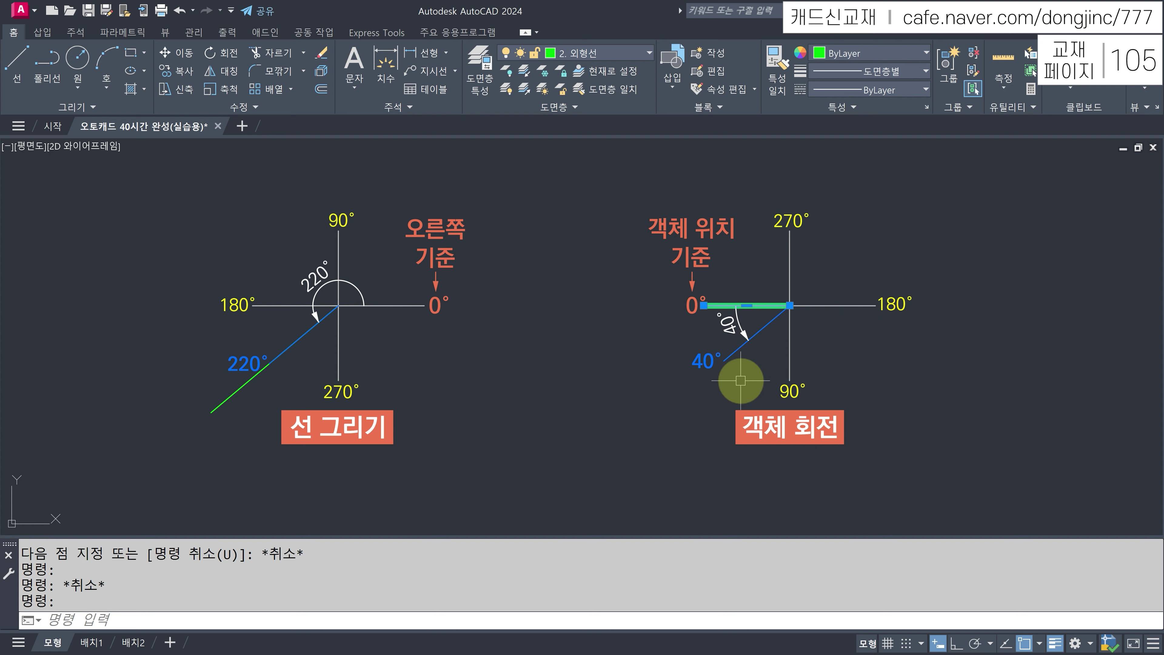
{"action": "key", "text": "Escape"}
{"action": "type", "text": "RO"}
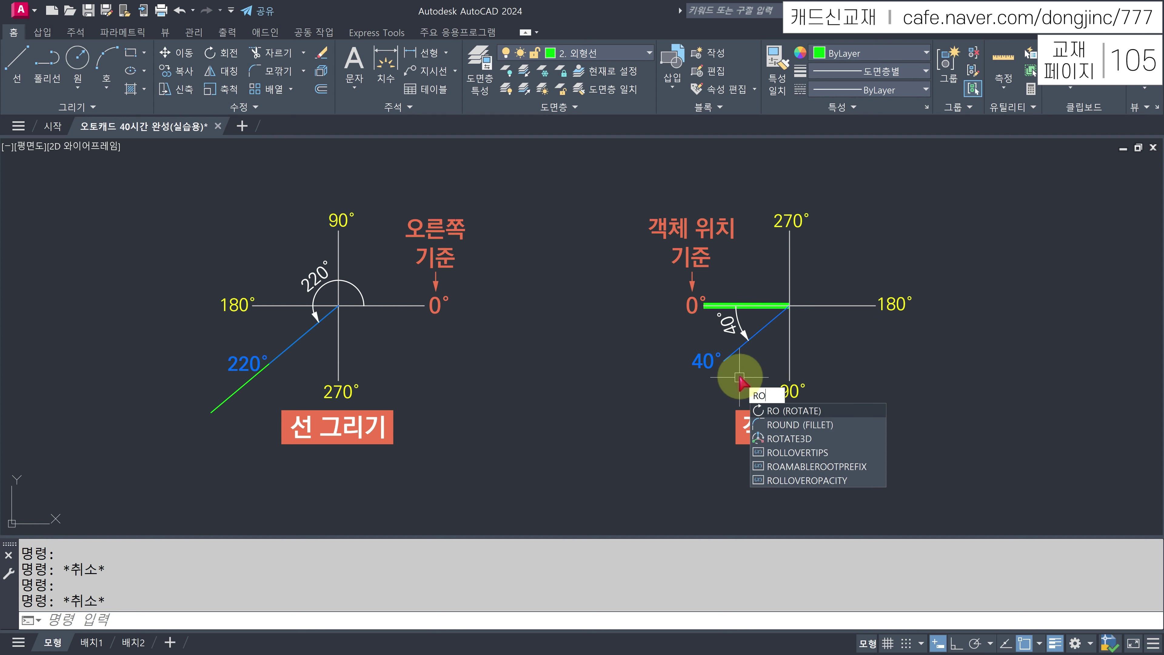
{"action": "key", "text": "Return"}
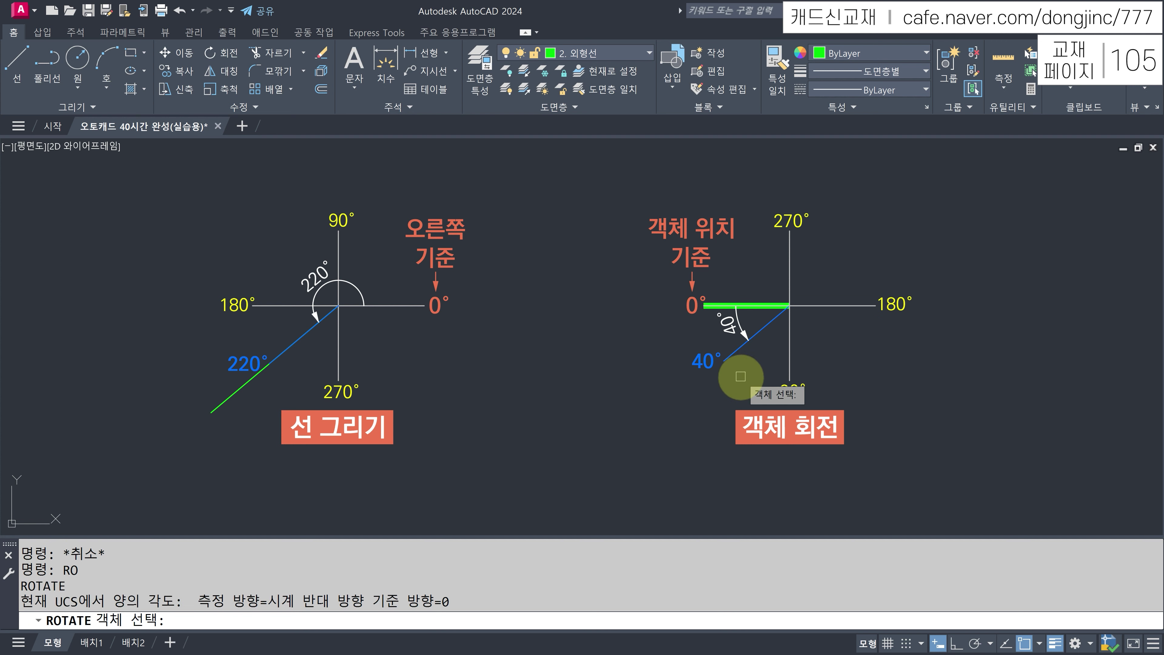
{"action": "left_click", "coordinate": [723, 307]}
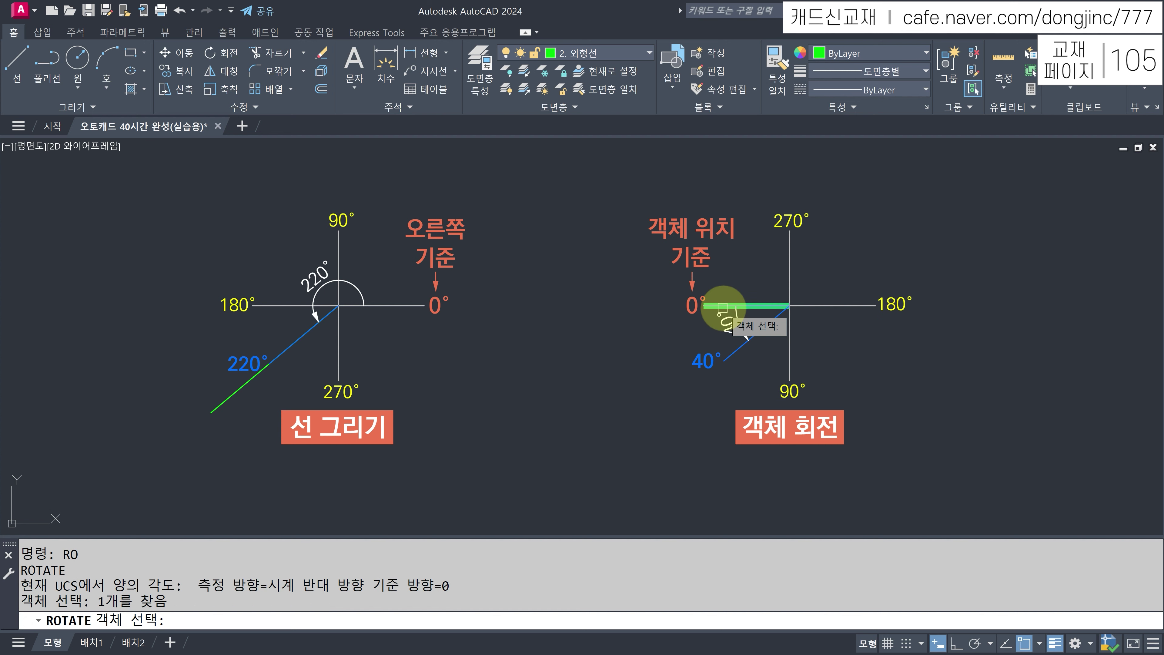
{"action": "key", "text": "Return"}
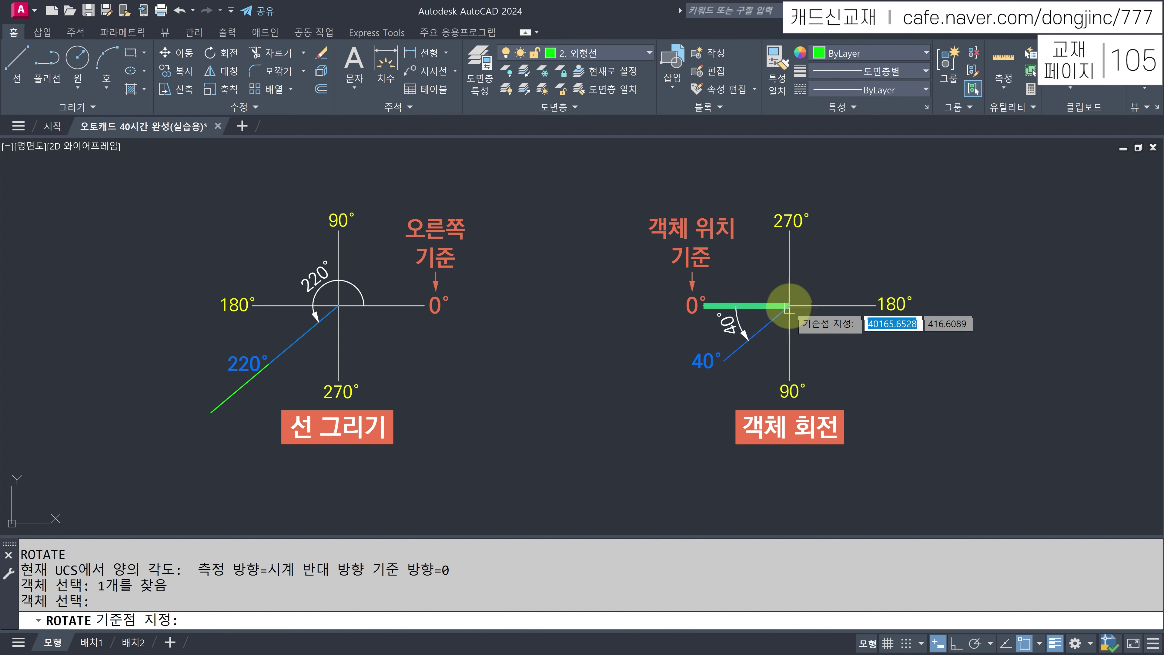
{"action": "left_click", "coordinate": [789, 305]}
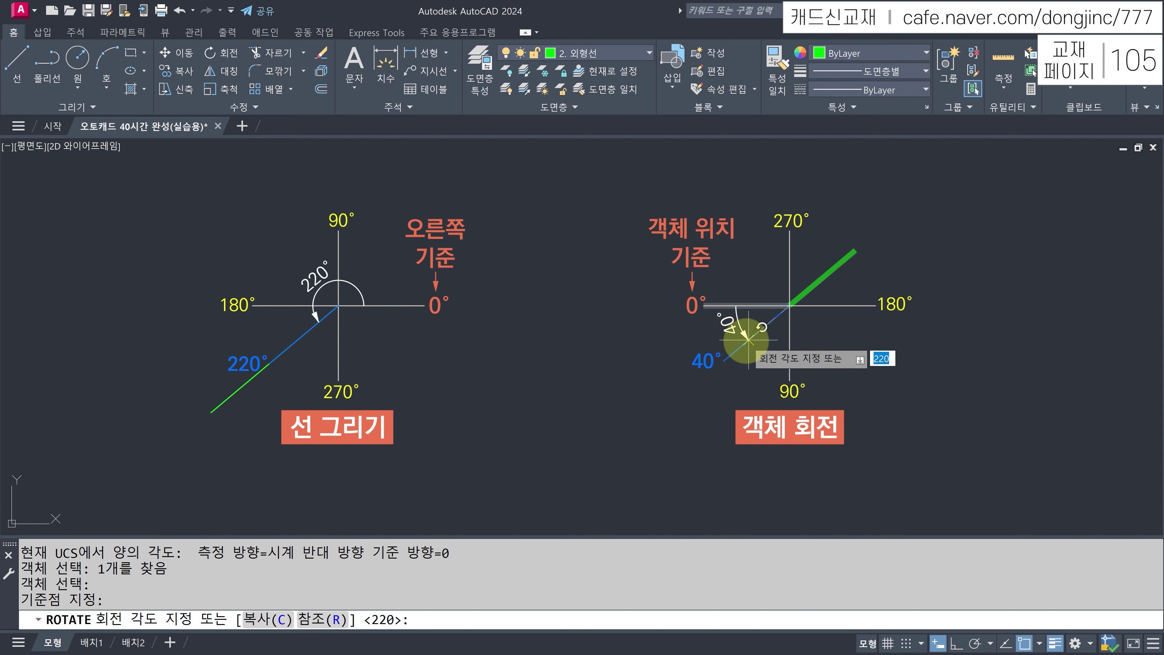
{"action": "type", "text": "40"}
{"action": "key", "text": "Return"}
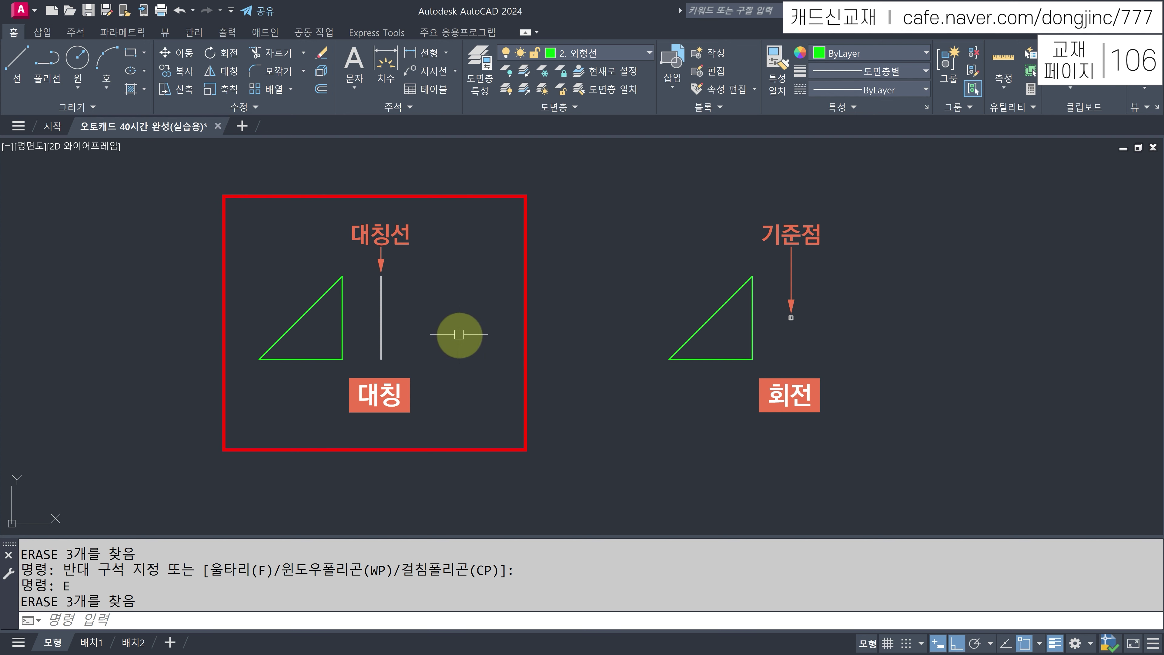
- Mirror the triangle in the 대칭 example across the vertical white line, keeping the source triangle
{"action": "type", "text": "MI"}
{"action": "key", "text": "Return"}
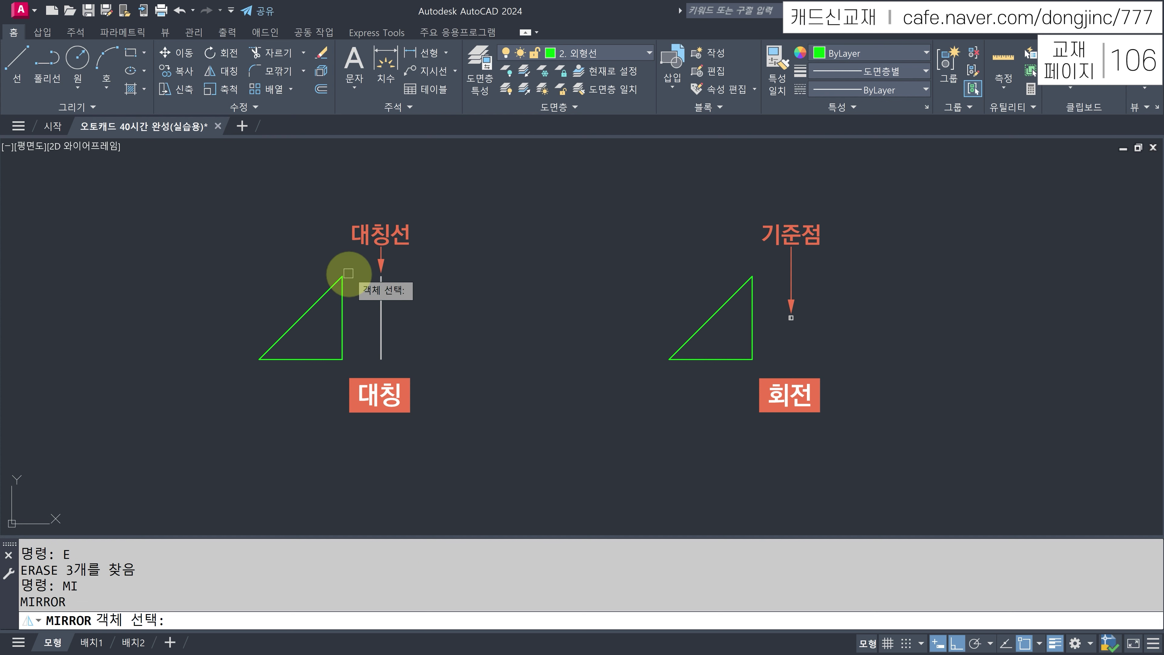
{"action": "left_click", "coordinate": [377, 261]}
{"action": "left_click", "coordinate": [230, 376]}
{"action": "key", "text": "Return"}
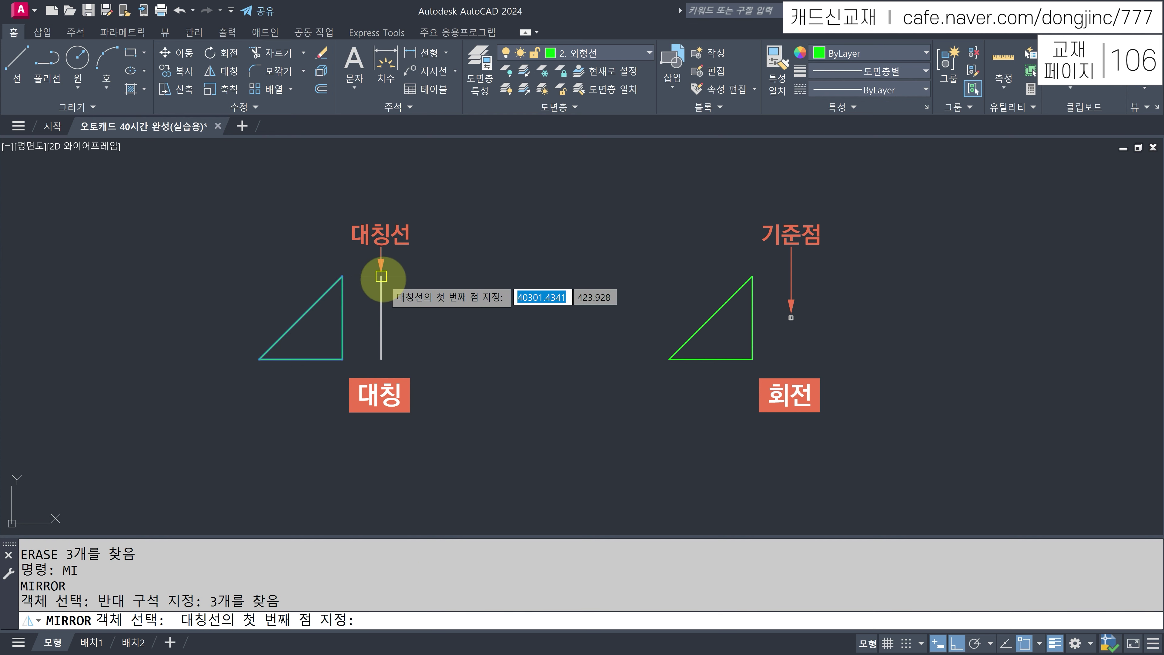
{"action": "left_click", "coordinate": [381, 276]}
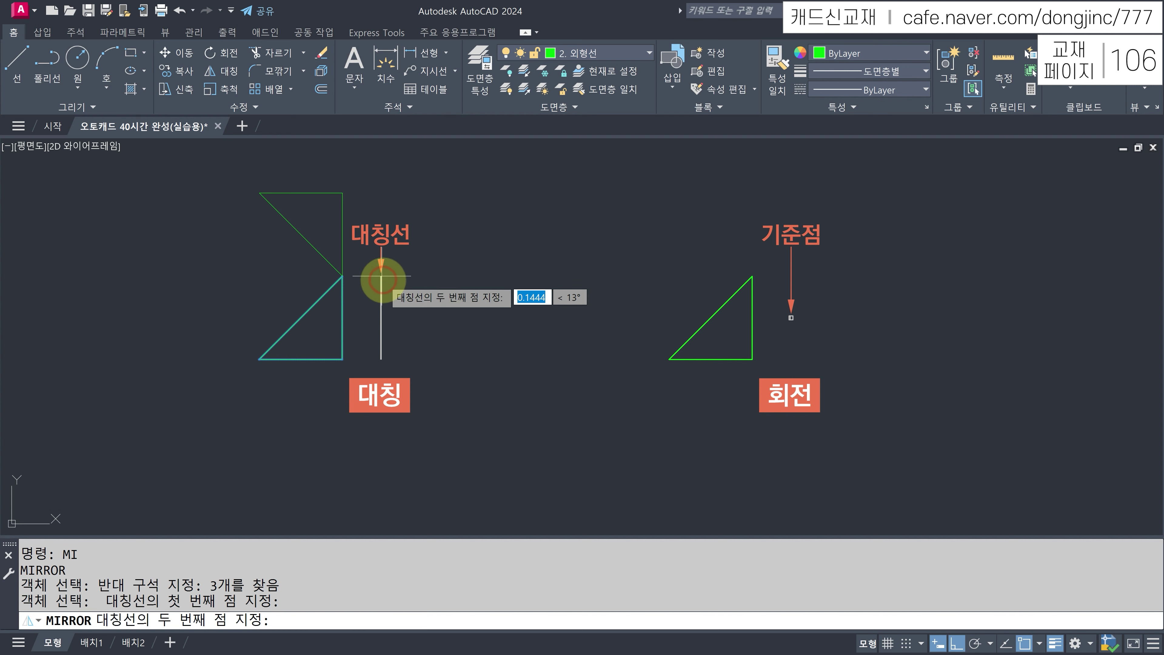
{"action": "left_click", "coordinate": [381, 359]}
{"action": "key", "text": "Return"}
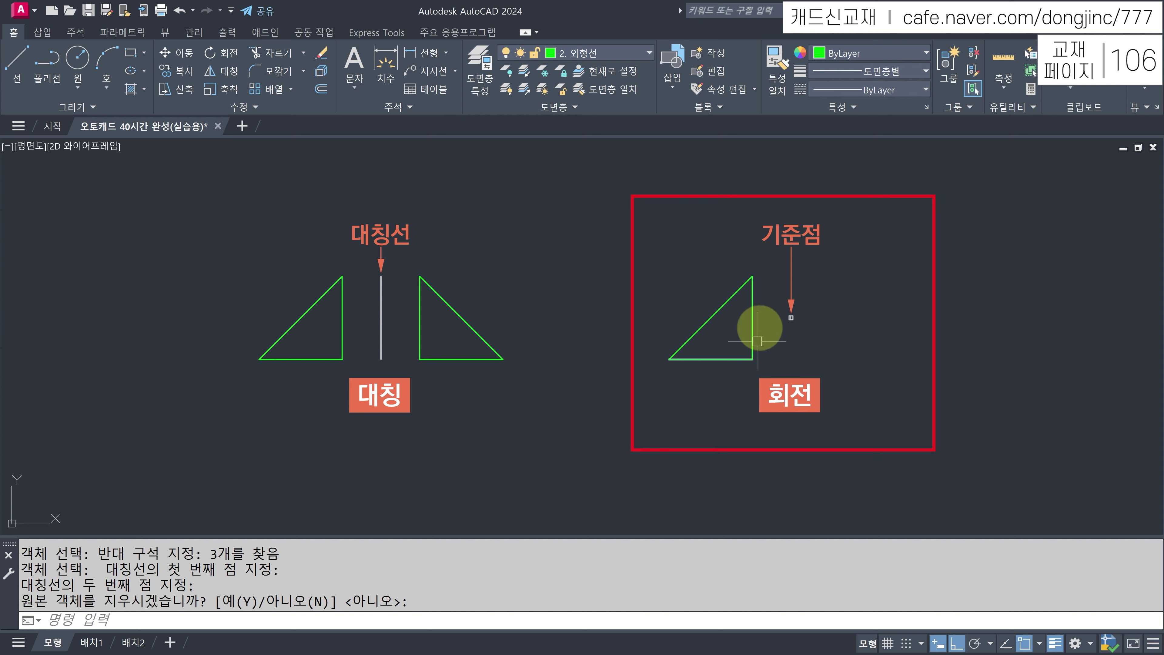
- Rotate a copy of the triangle in the 회전 example by 180° about the marked base point, using the Copy option
{"action": "type", "text": "RO"}
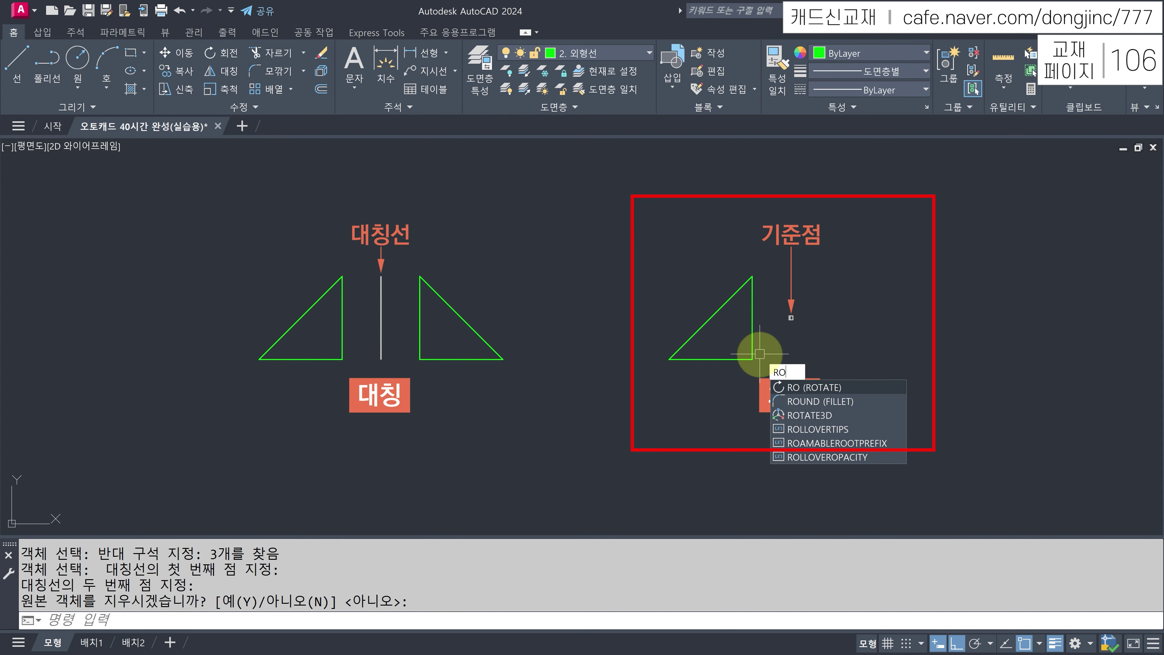
{"action": "key", "text": "Return"}
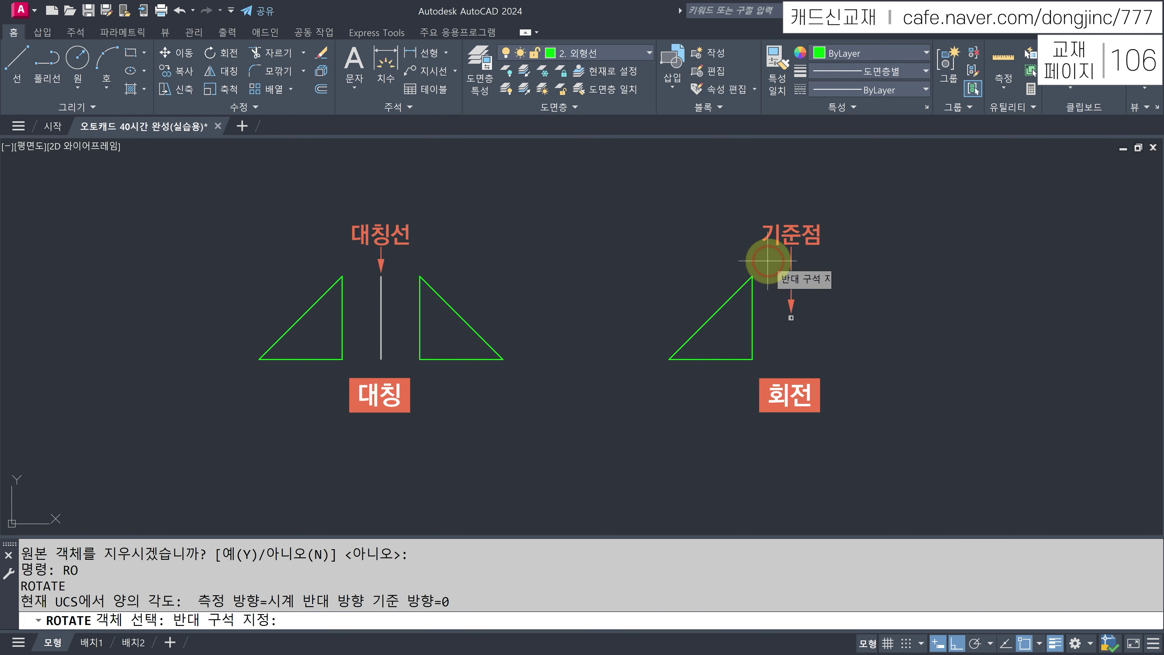
{"action": "left_click", "coordinate": [774, 256]}
{"action": "left_click", "coordinate": [624, 370]}
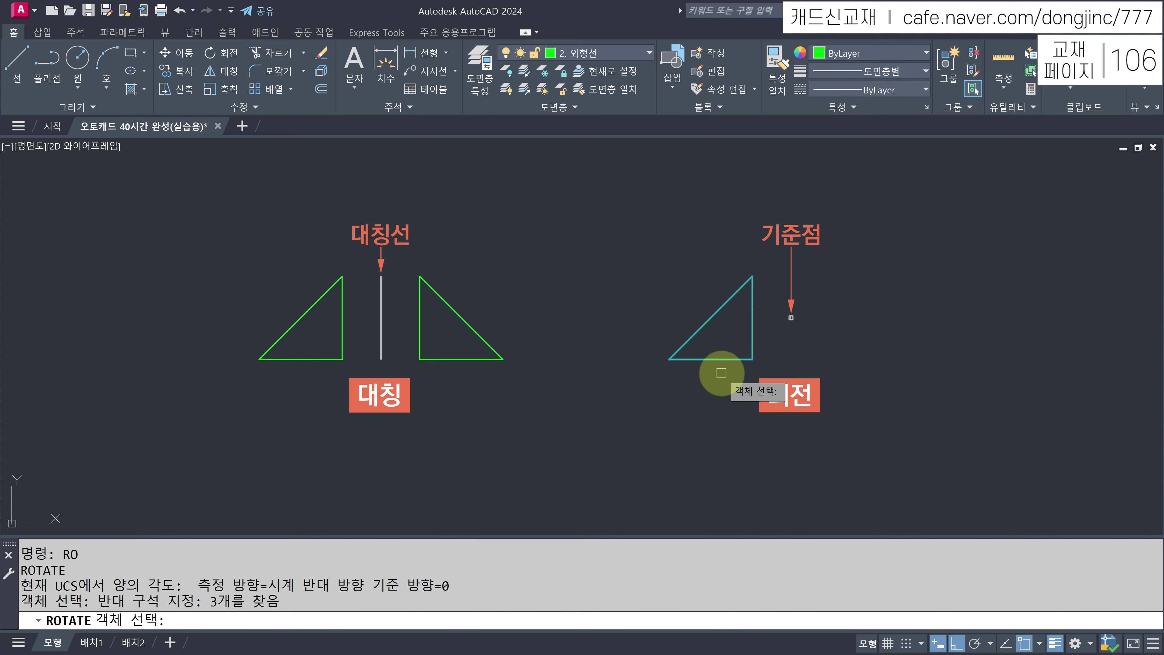
{"action": "key", "text": "Return"}
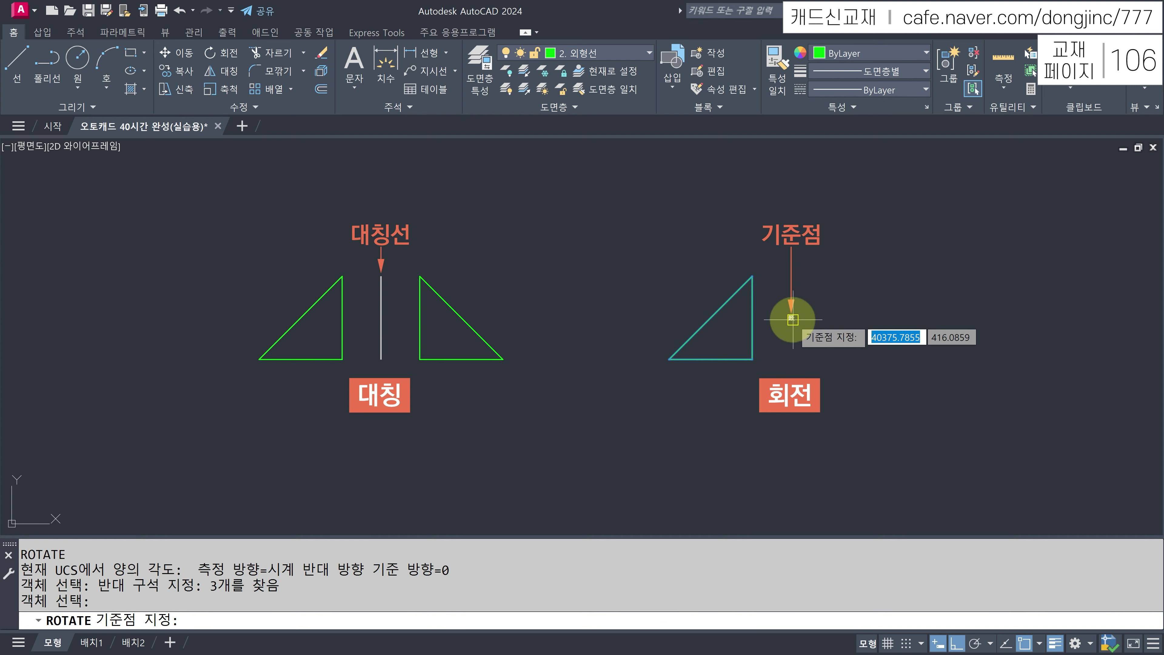
{"action": "left_click", "coordinate": [791, 317]}
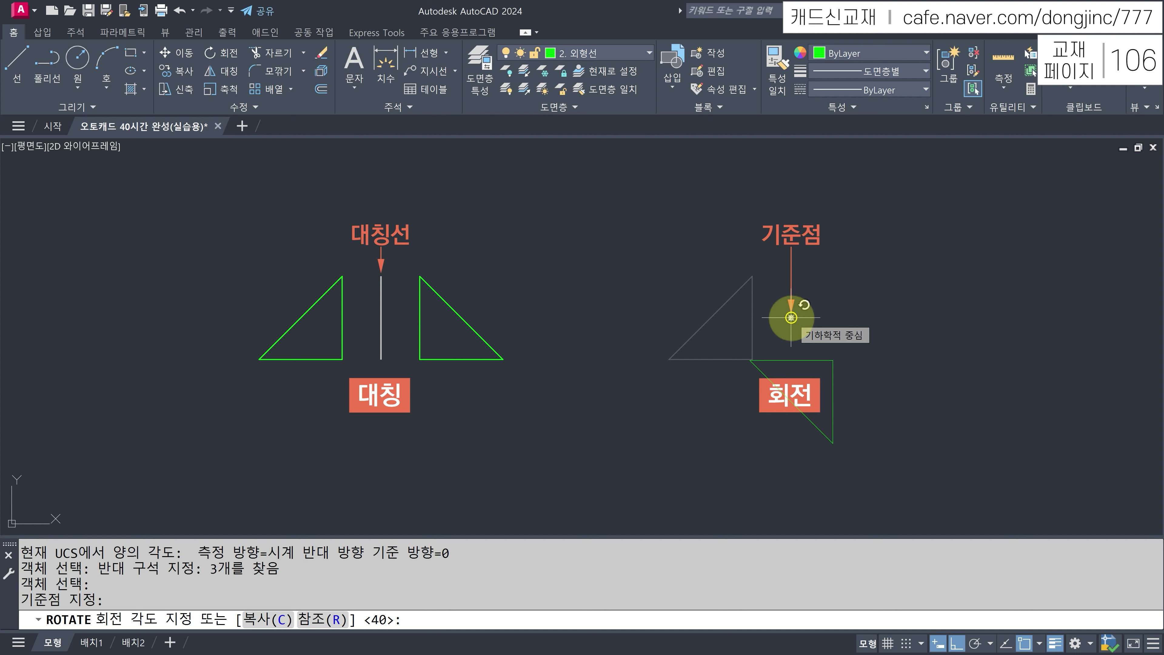
{"action": "type", "text": "C"}
{"action": "key", "text": "Return"}
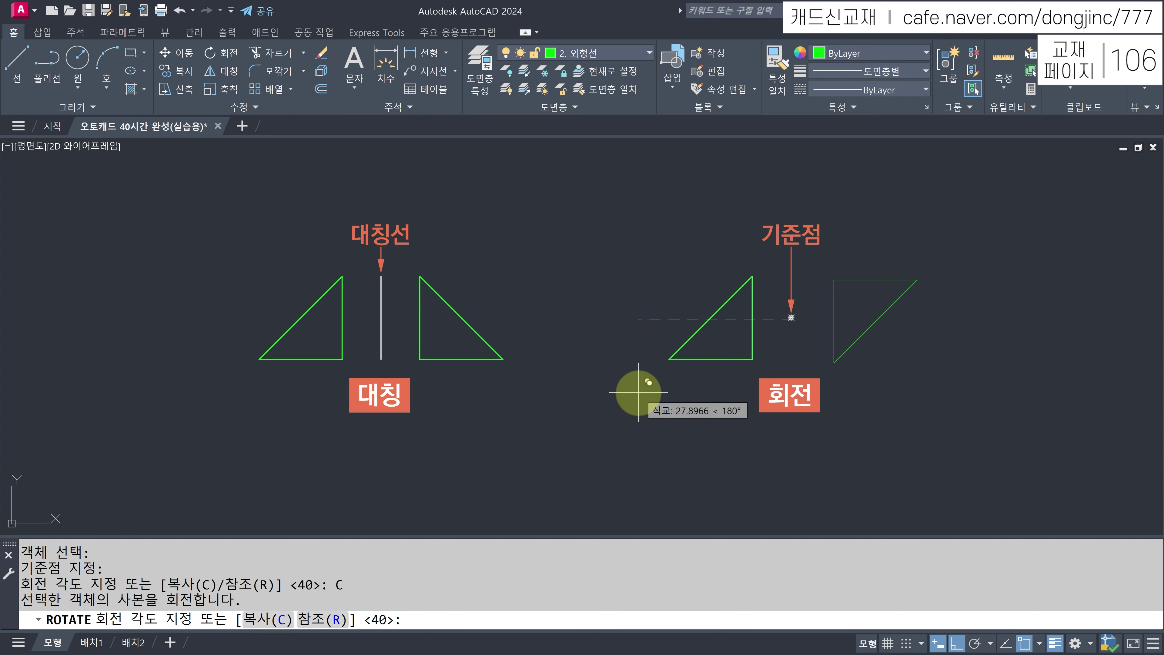
{"action": "left_click", "coordinate": [641, 406]}
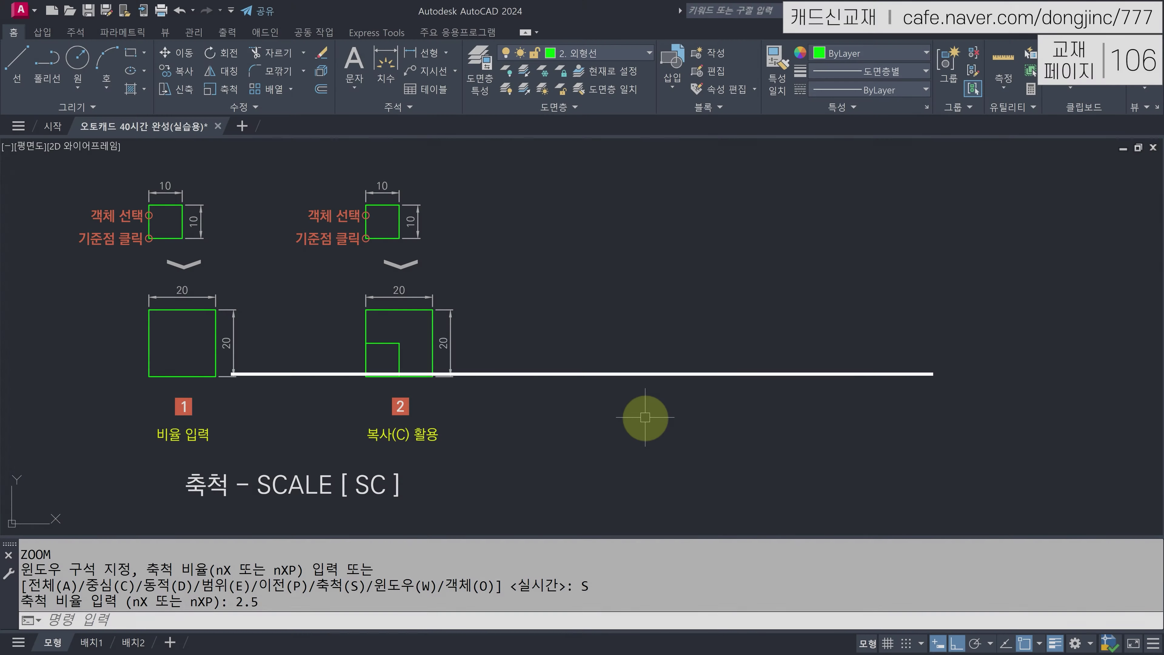
- Draw a 30 by 30 square with the Rectangle command in the empty area beside the two SCALE examples
{"action": "type", "text": "REC"}
{"action": "key", "text": "Return"}
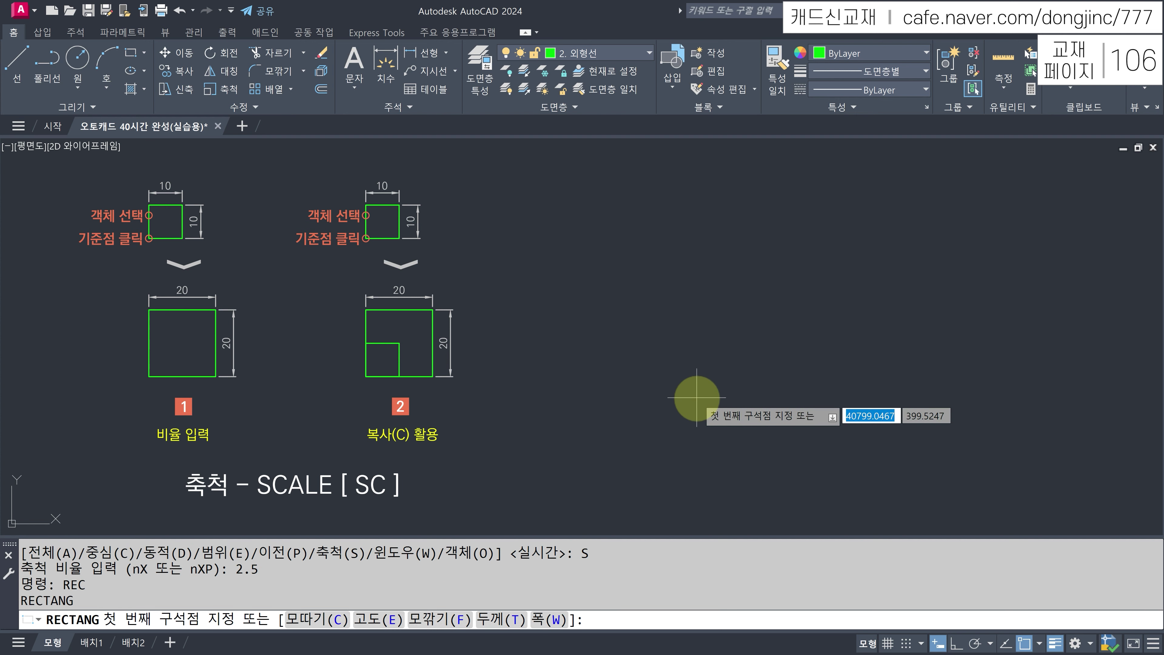
{"action": "left_click", "coordinate": [698, 407]}
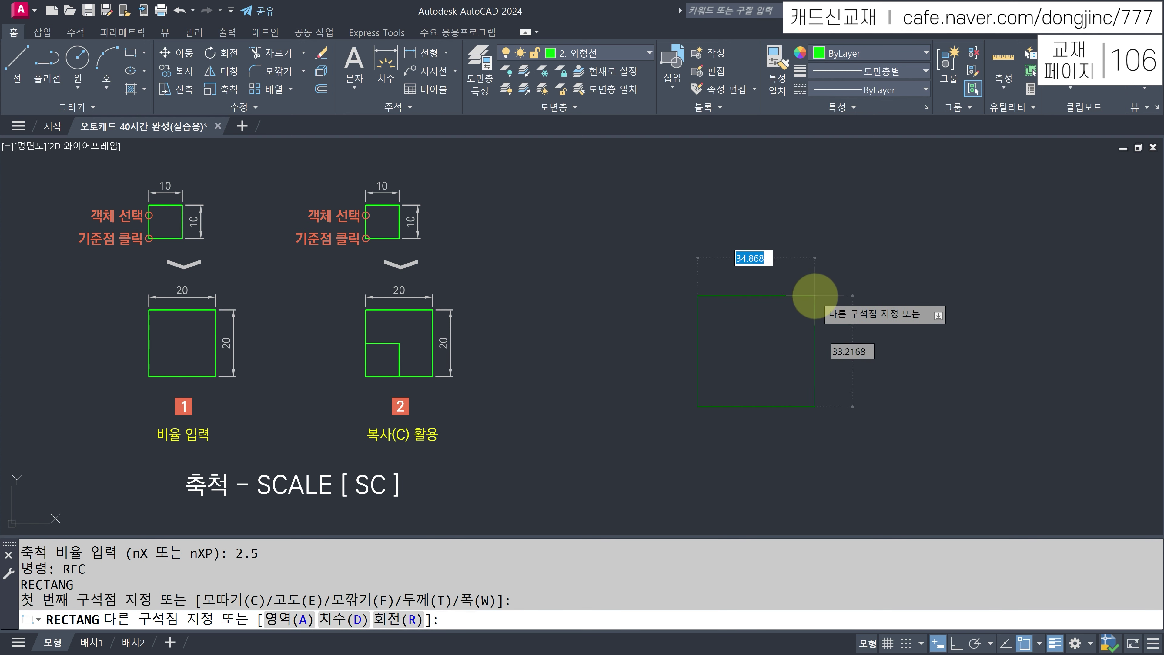
{"action": "type", "text": "30"}
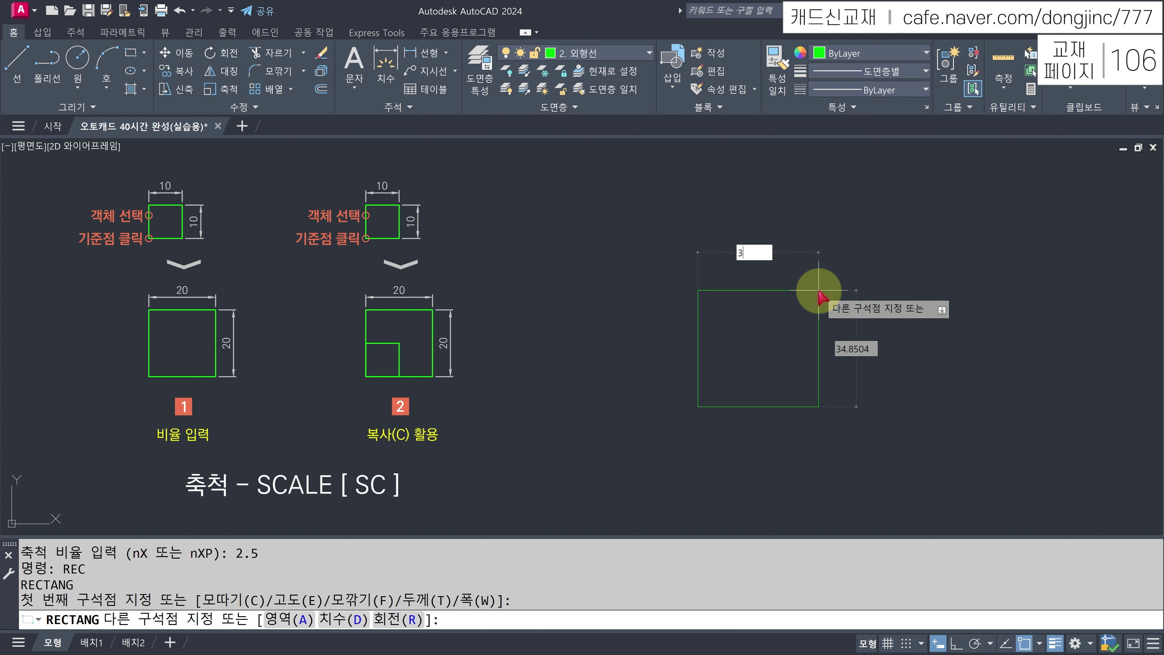
{"action": "key", "text": "Tab"}
{"action": "type", "text": "30"}
{"action": "key", "text": "Return"}
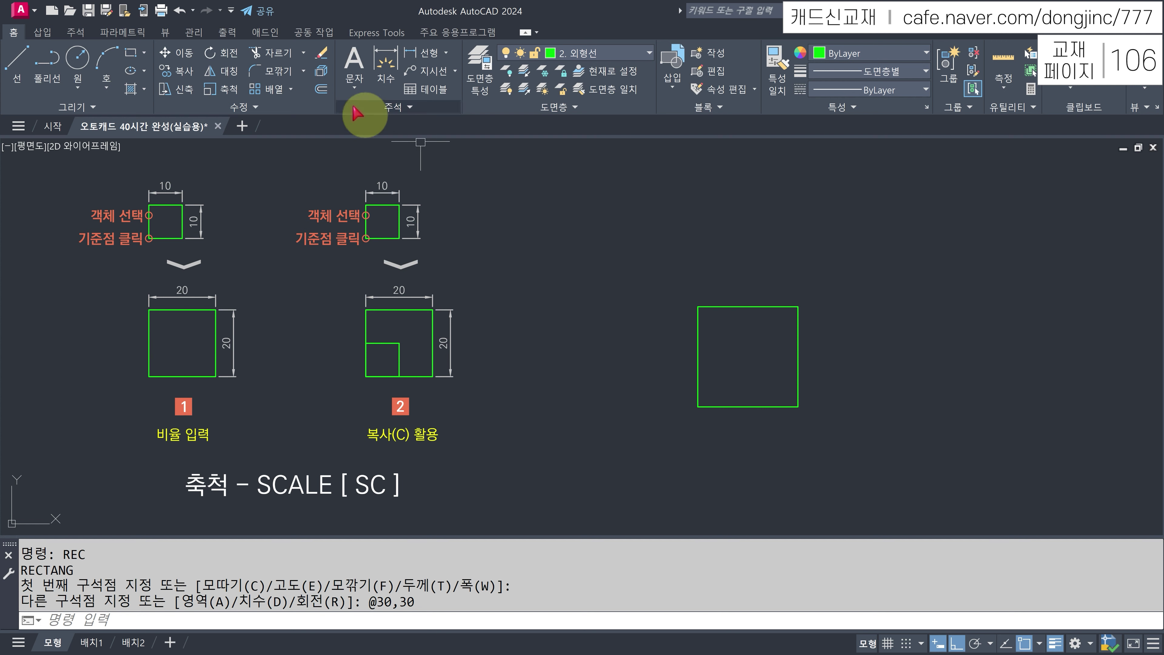
- Scale the 30 by 30 square by a factor of 1/2 about its lower-left corner
{"action": "left_click", "coordinate": [219, 95]}
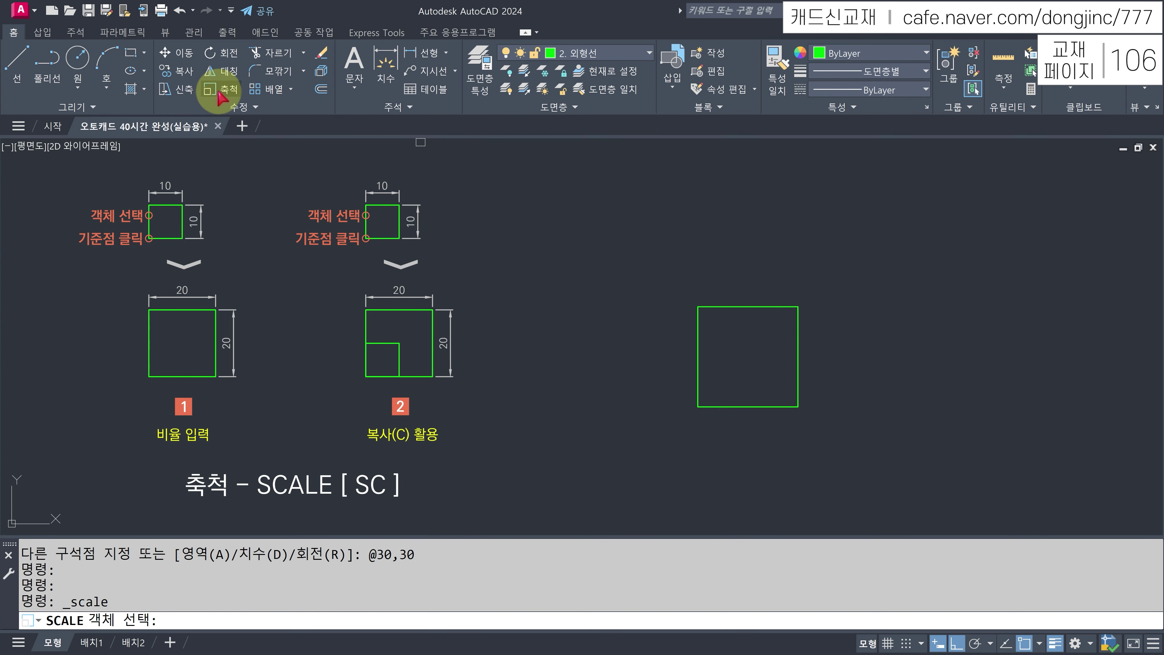
{"action": "left_click", "coordinate": [848, 273]}
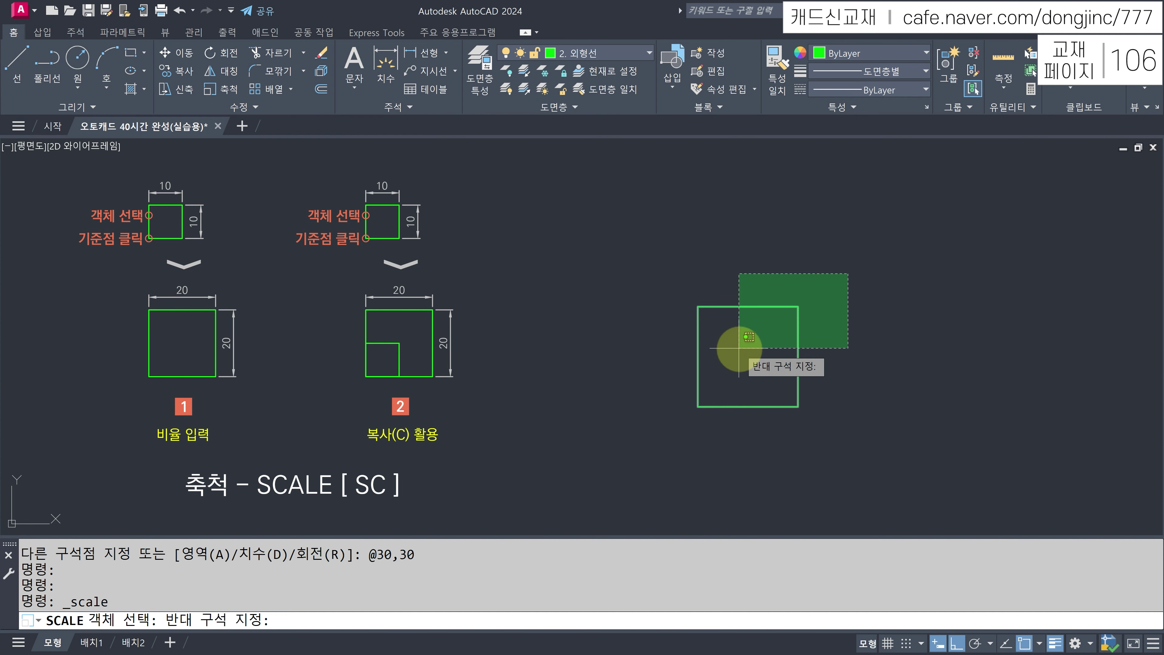
{"action": "left_click", "coordinate": [739, 348]}
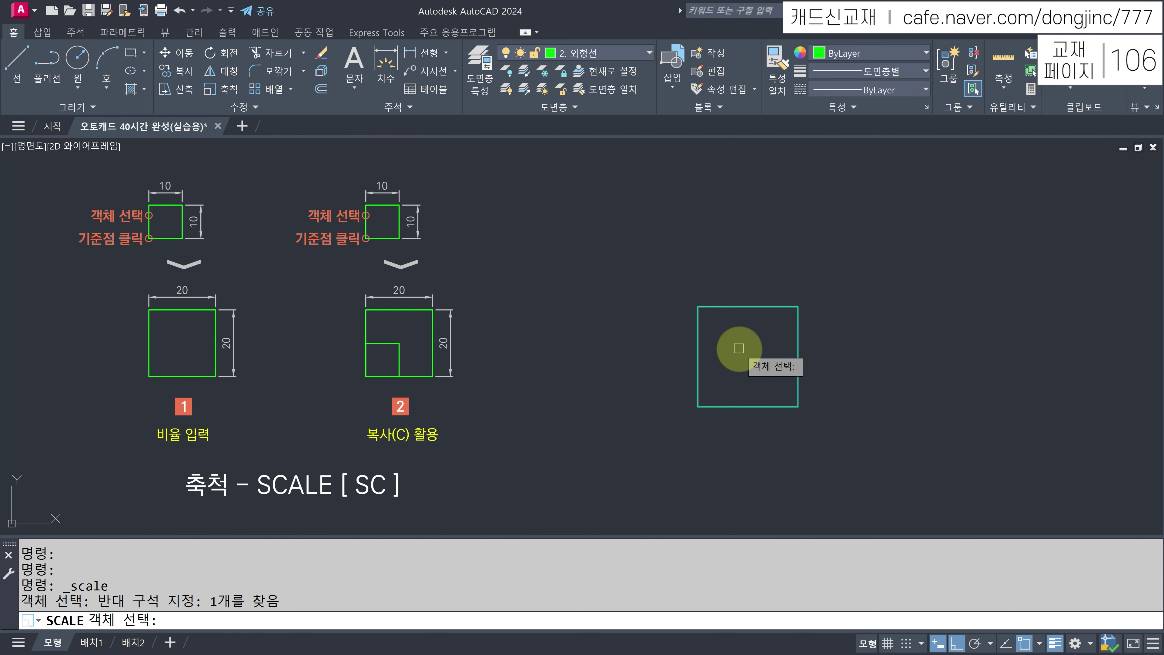
{"action": "key", "text": "Return"}
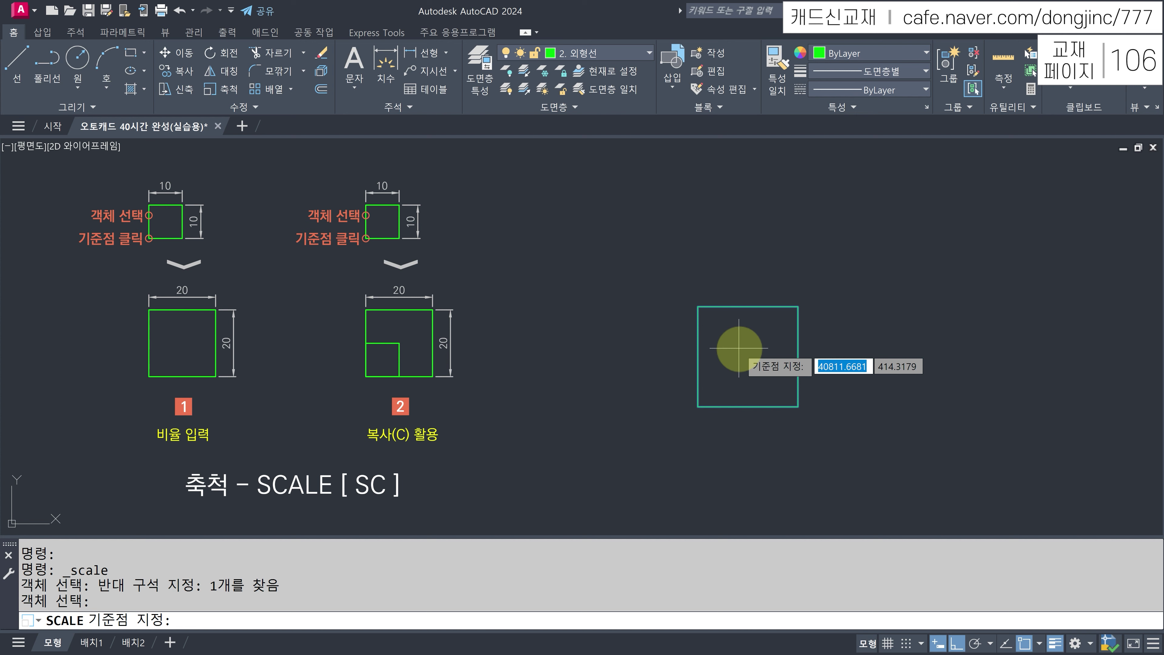
{"action": "left_click", "coordinate": [698, 406]}
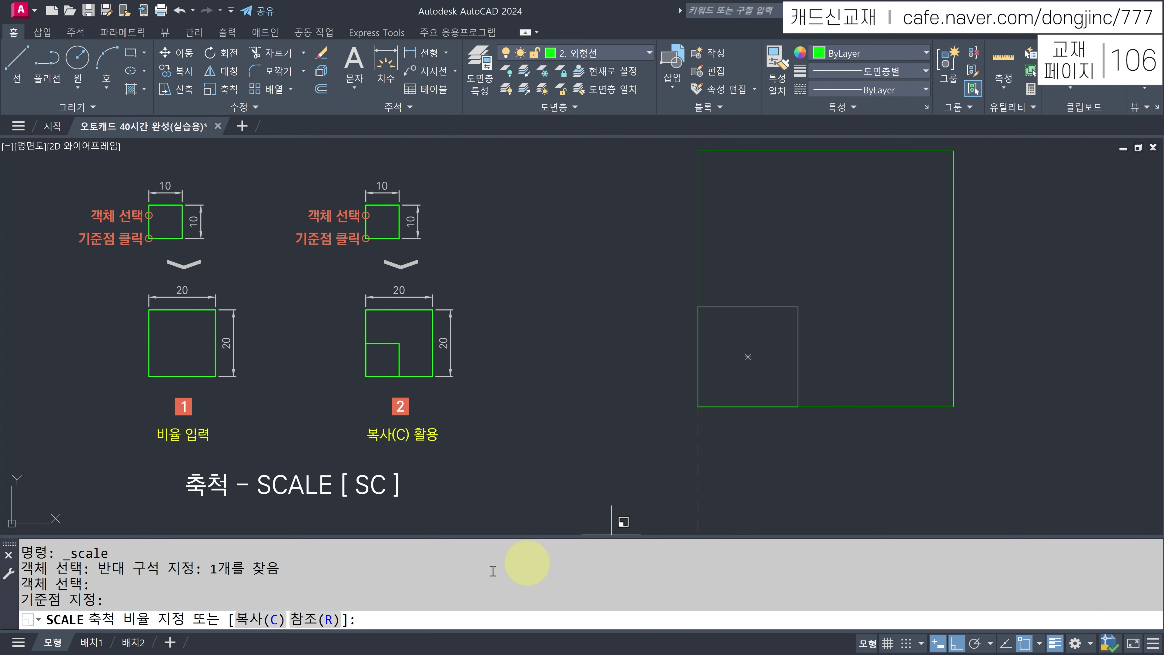
{"action": "left_click", "coordinate": [432, 617]}
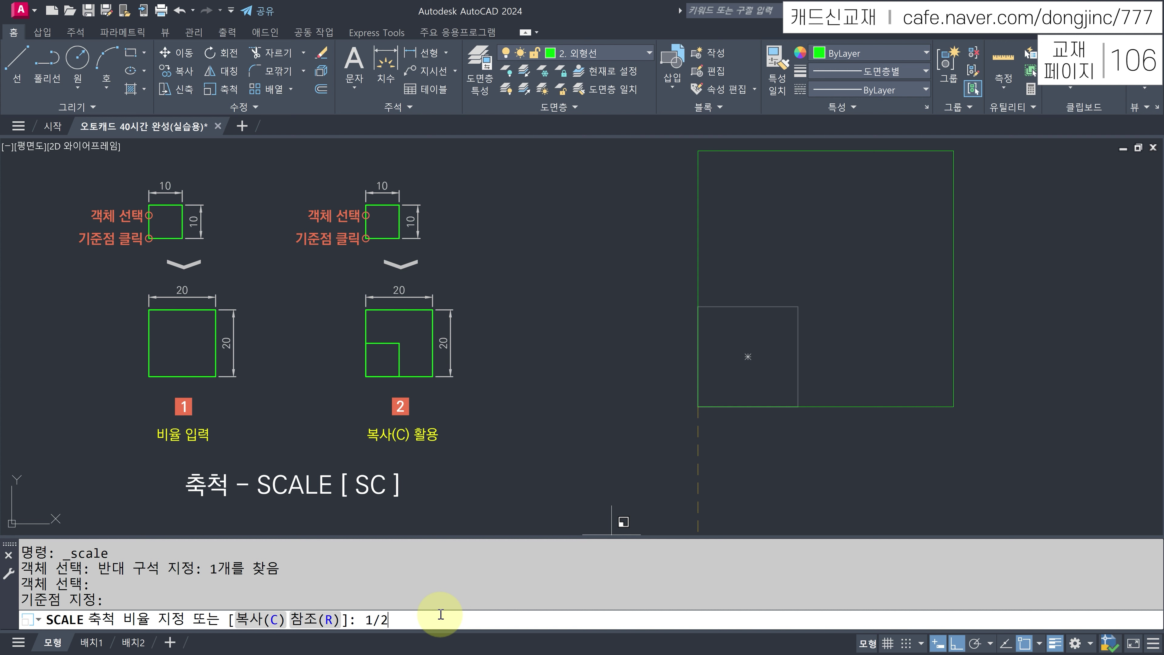
{"action": "key", "text": "Return"}
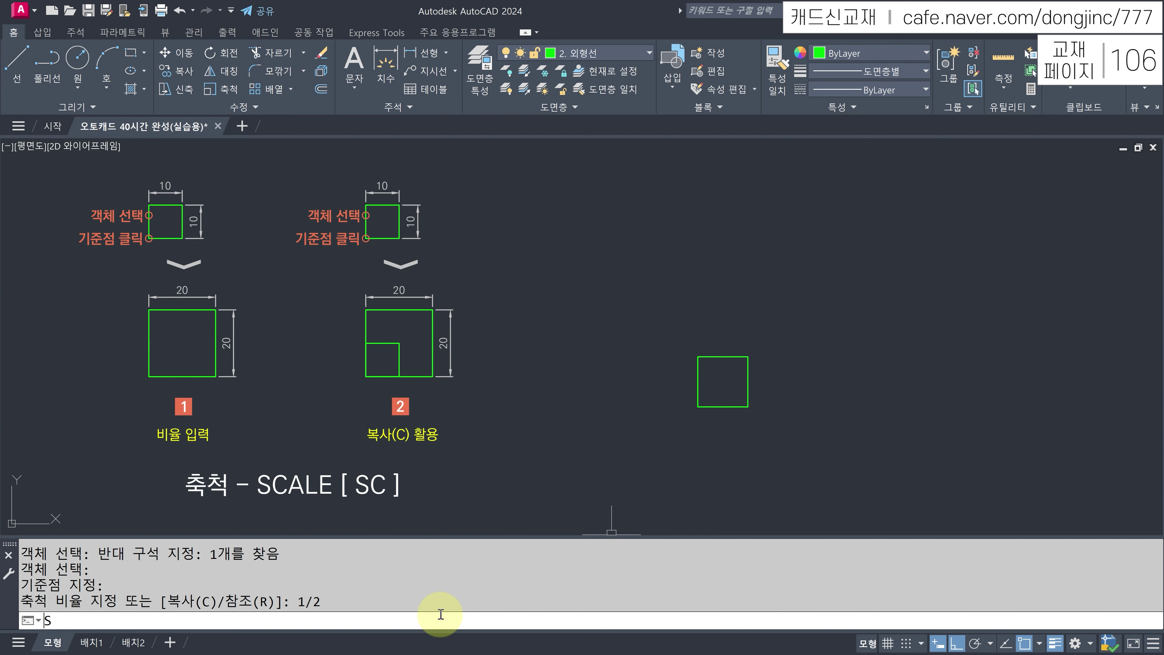
- Scale the reduced square by a factor of 2 about its lower-left corner
{"action": "key", "text": "Return"}
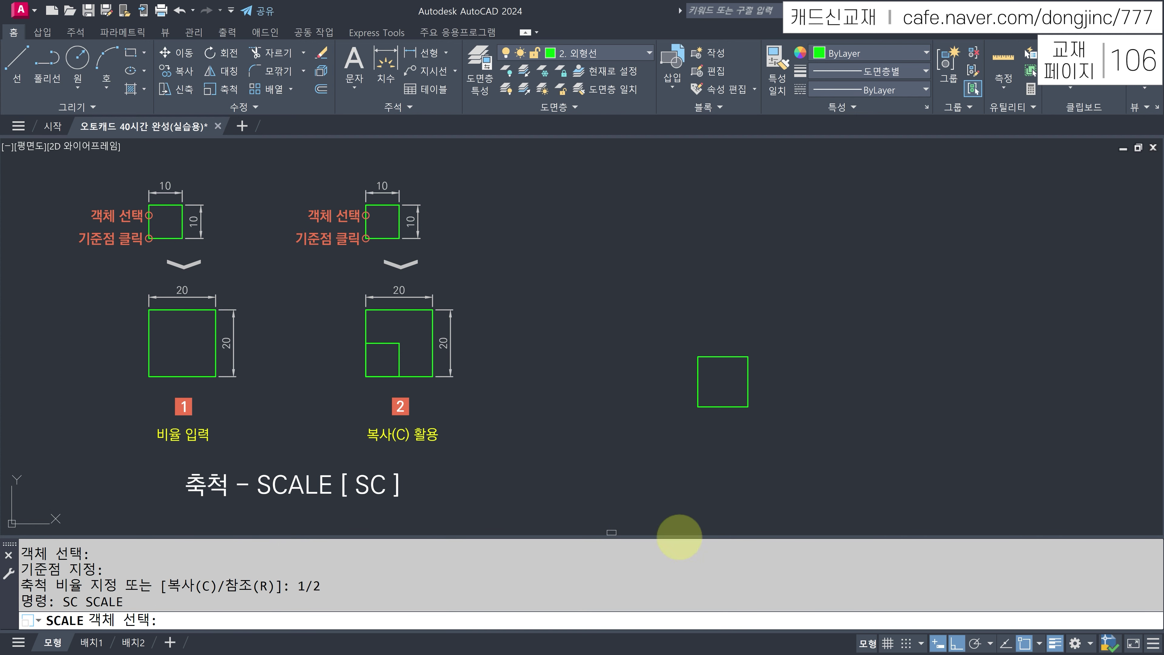
{"action": "left_click", "coordinate": [749, 383]}
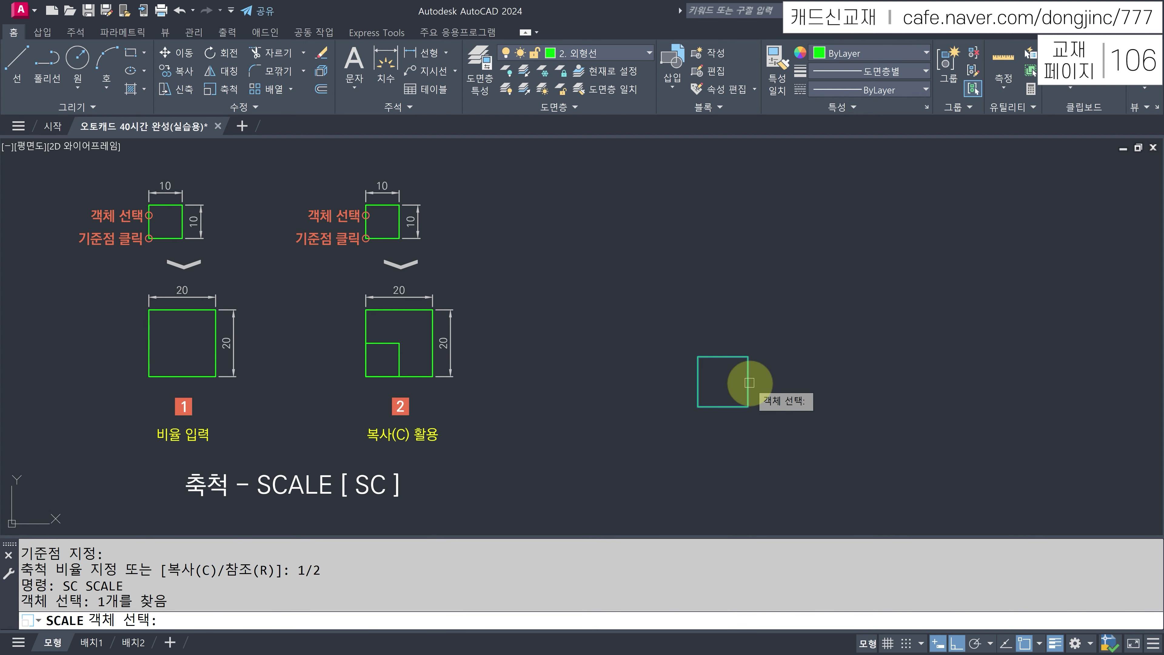
{"action": "key", "text": "Return"}
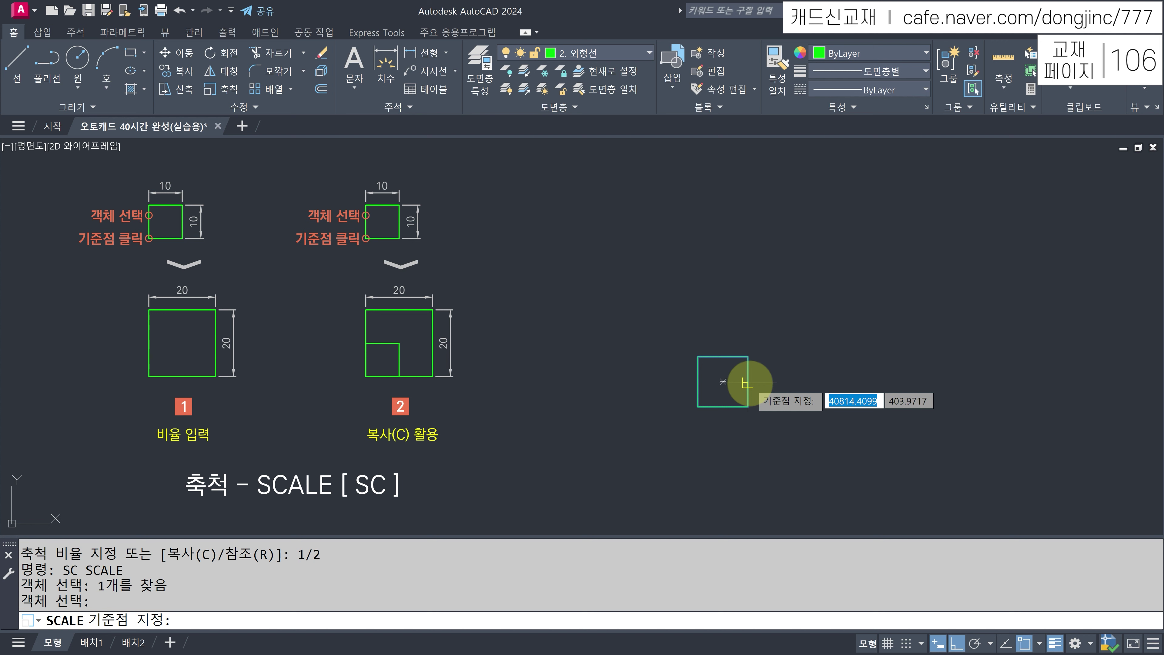
{"action": "left_click", "coordinate": [697, 406]}
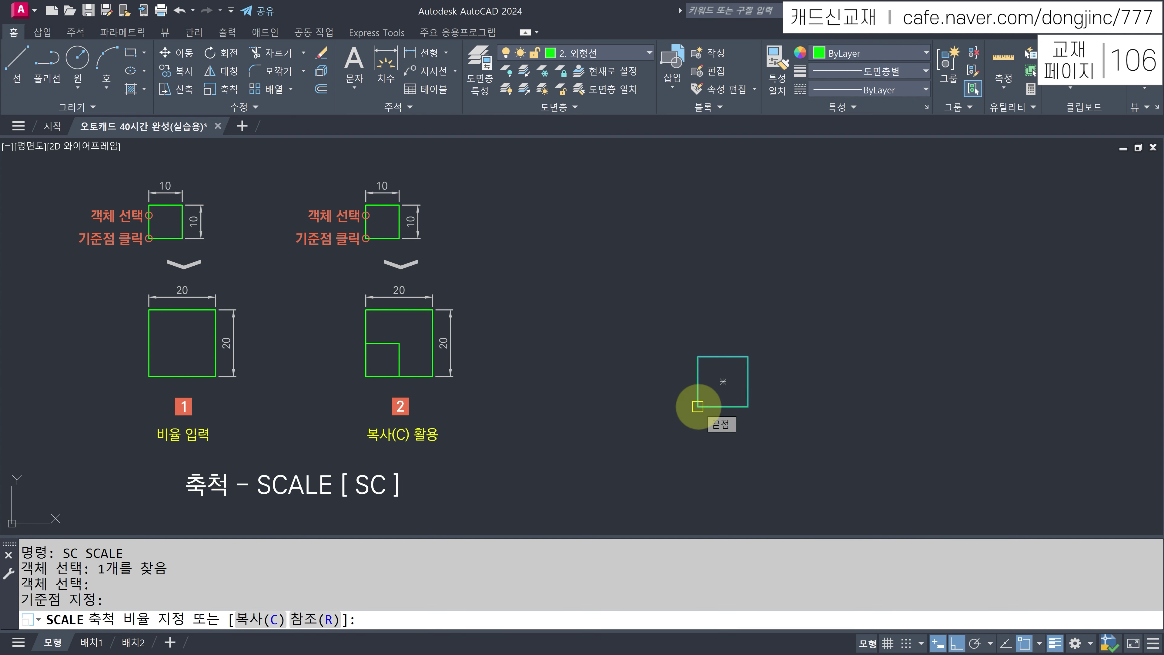
{"action": "type", "text": "2"}
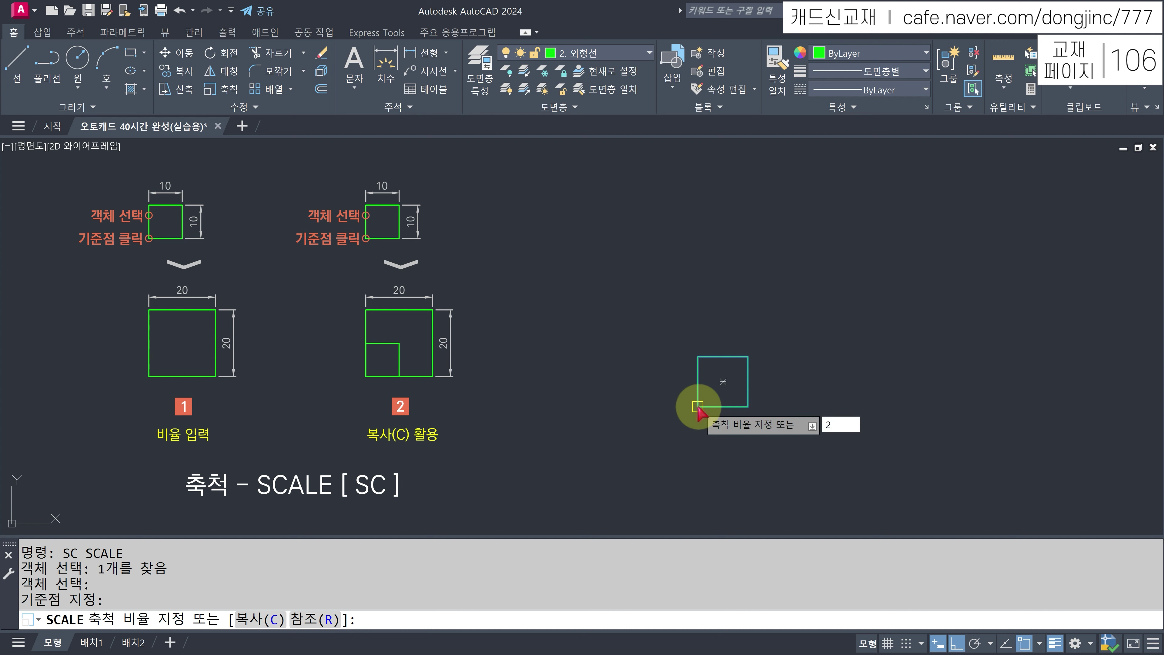
{"action": "key", "text": "Return"}
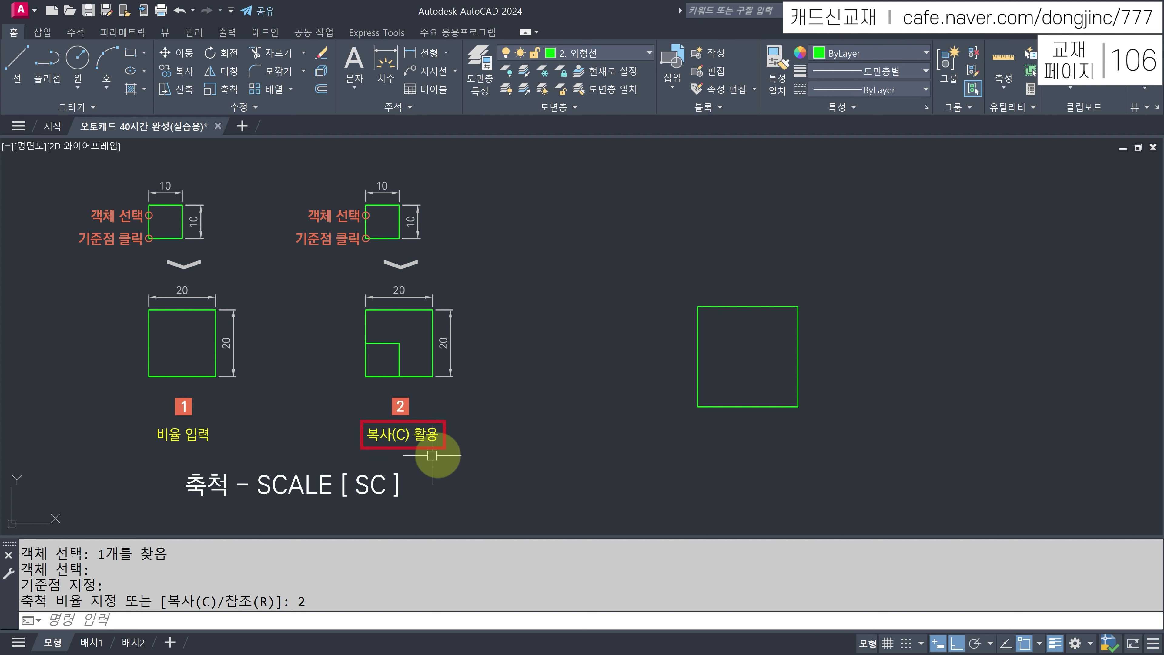
- Scale a copy of the square by a factor of 2 about its lower-left corner, then check the inner and outer squares separately
{"action": "type", "text": "SC"}
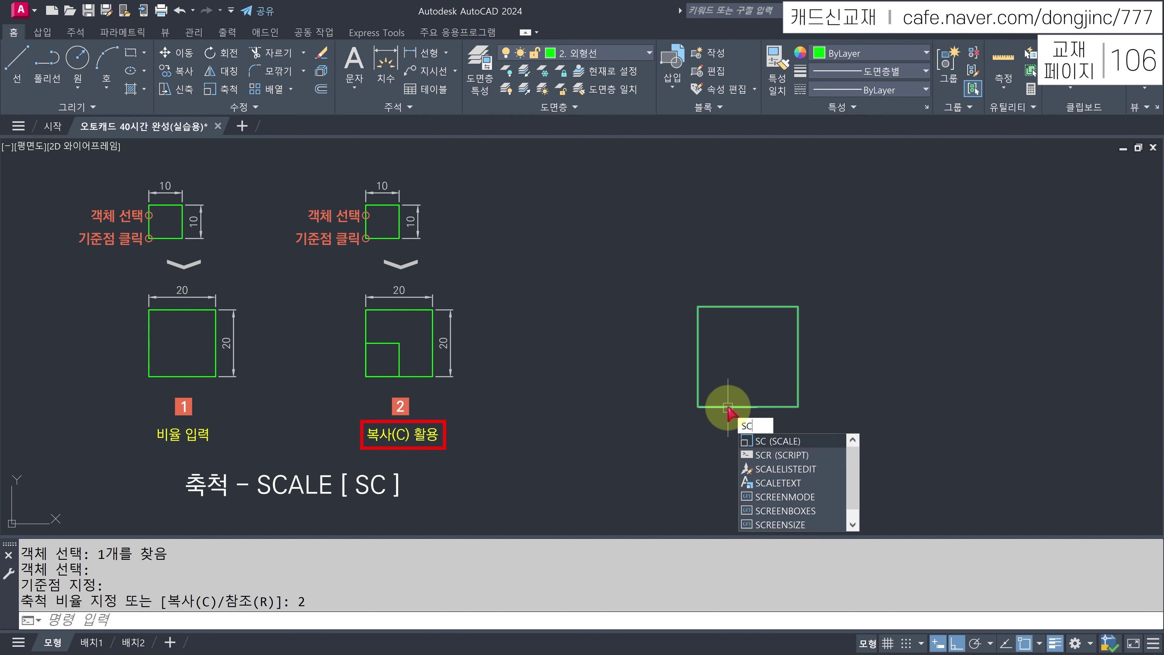
{"action": "key", "text": "Return"}
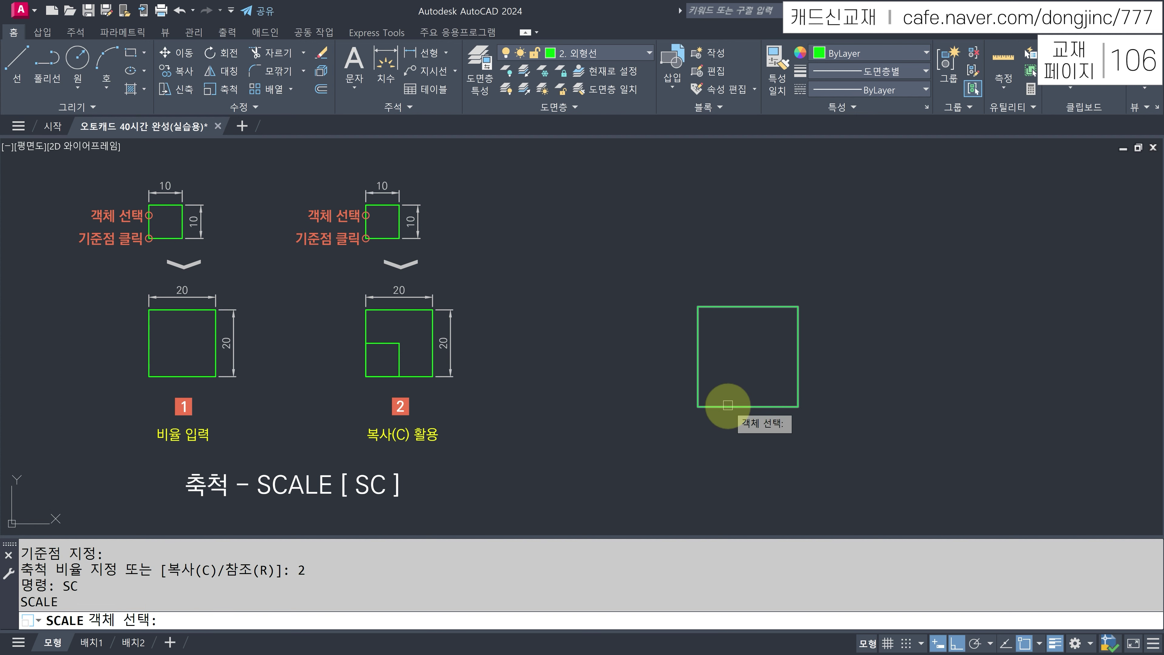
{"action": "left_click", "coordinate": [698, 351]}
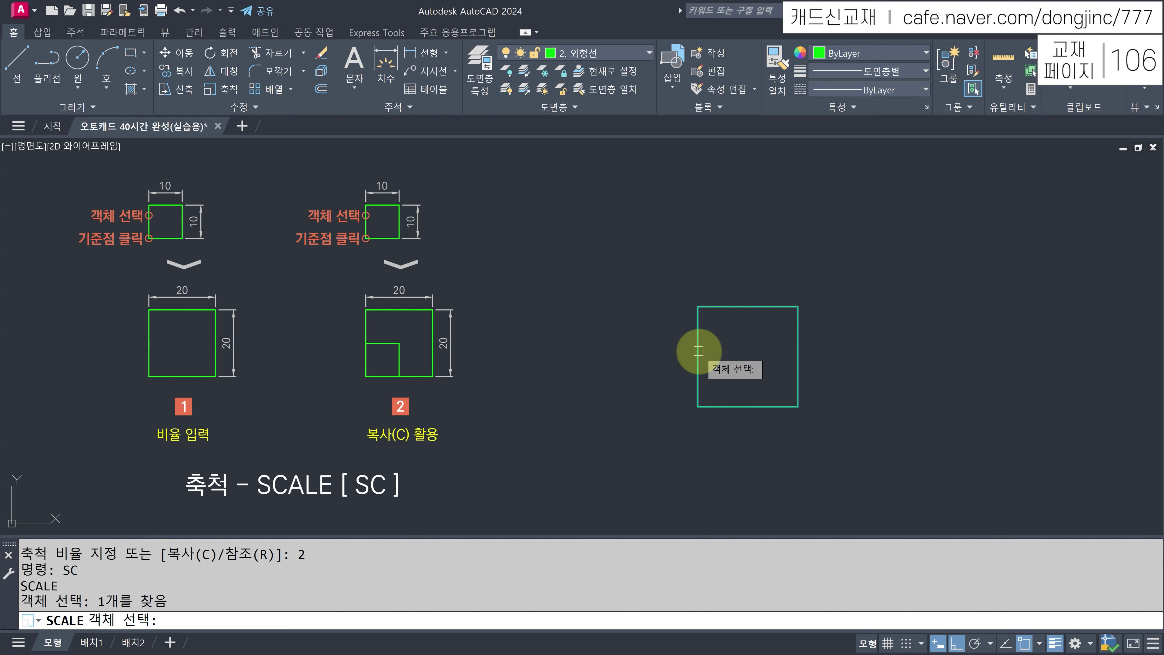
{"action": "key", "text": "Return"}
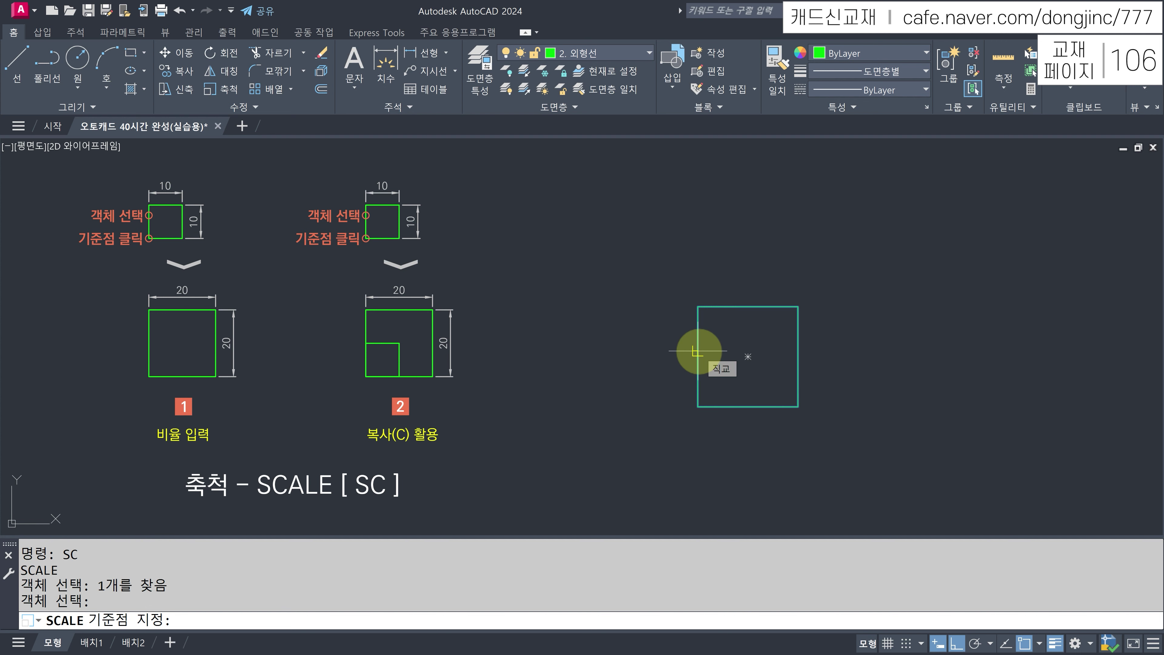
{"action": "left_click", "coordinate": [697, 406]}
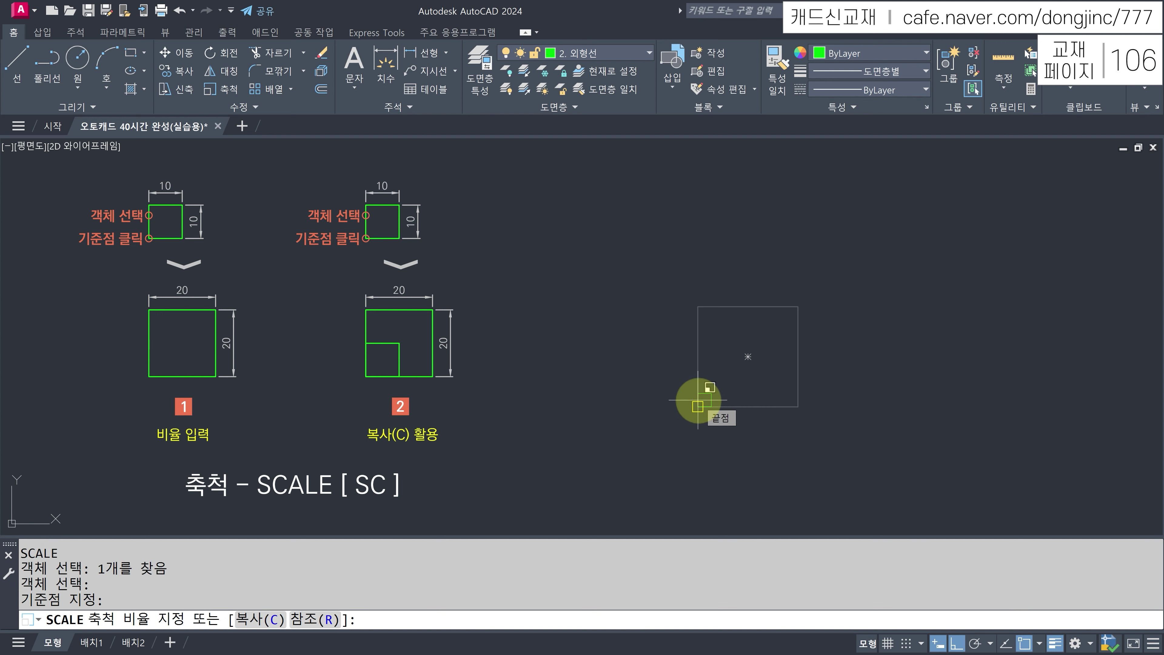
{"action": "type", "text": "c"}
{"action": "key", "text": "Return"}
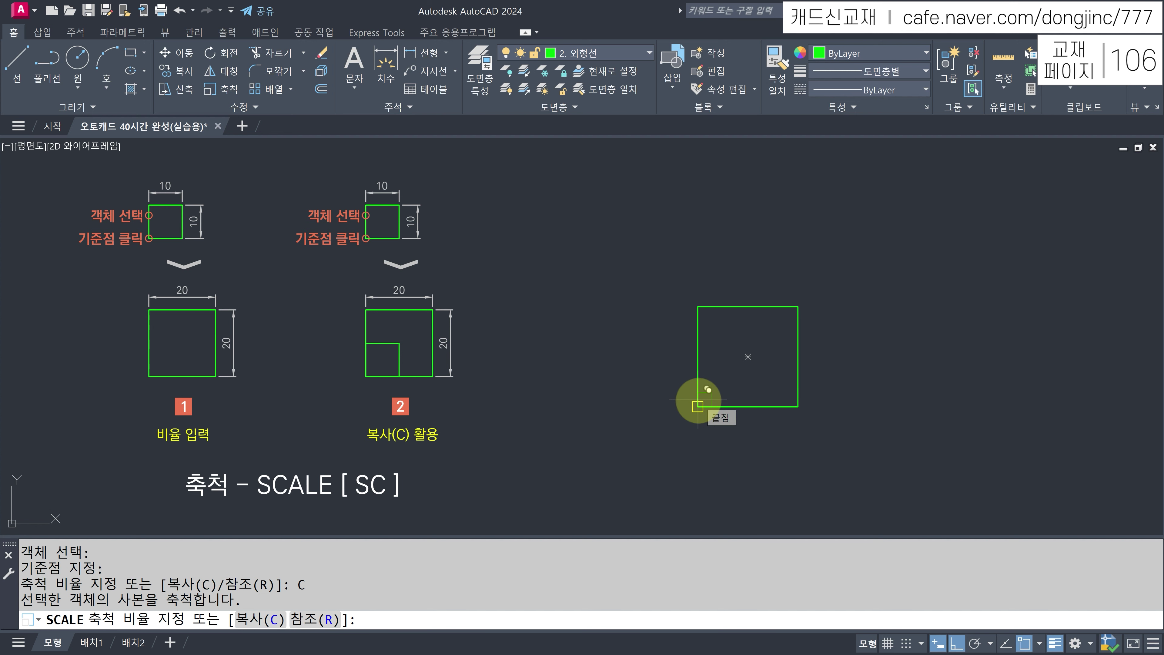
{"action": "type", "text": "2"}
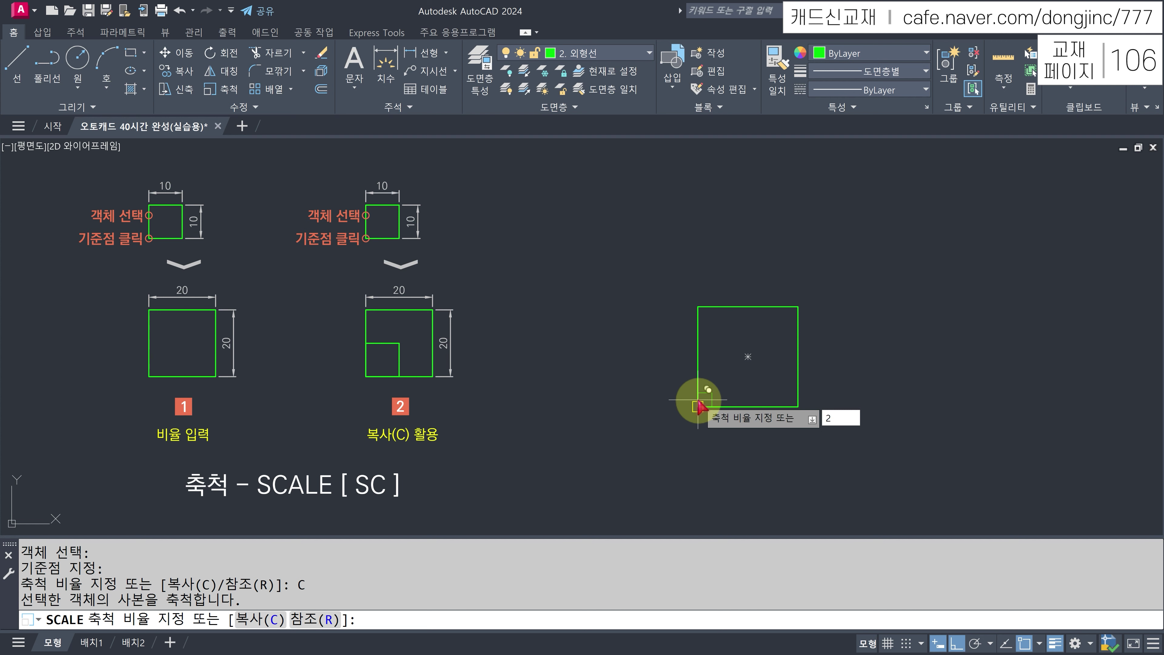
{"action": "key", "text": "Return"}
{"action": "left_click", "coordinate": [753, 307]}
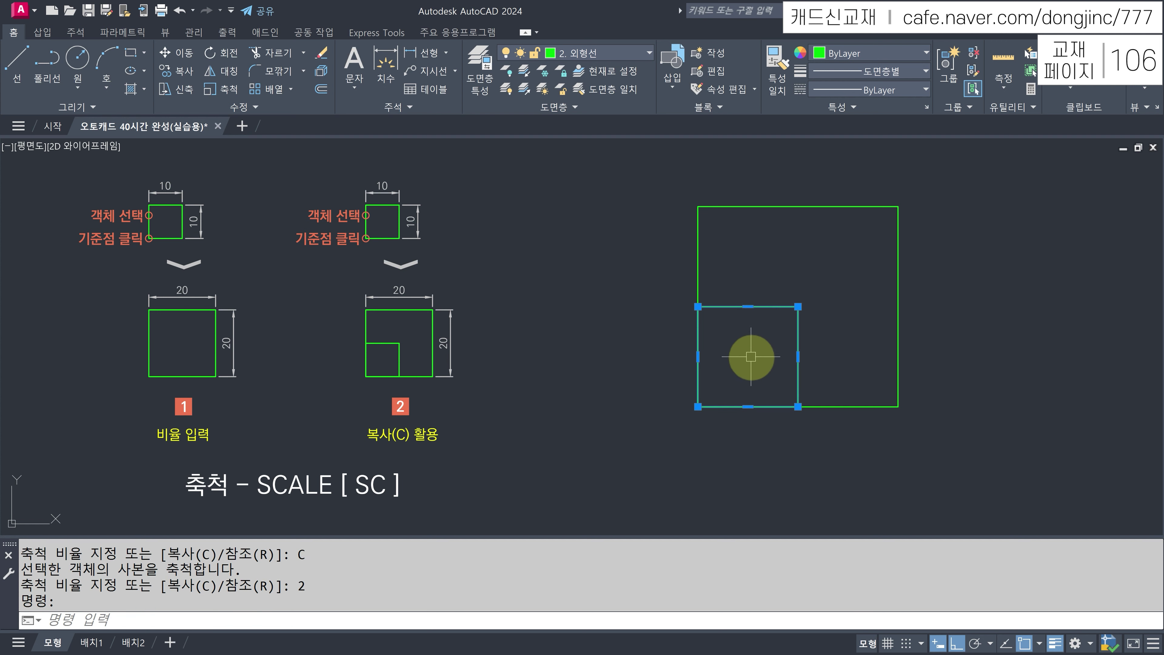
{"action": "key", "text": "Escape"}
{"action": "left_click", "coordinate": [793, 206]}
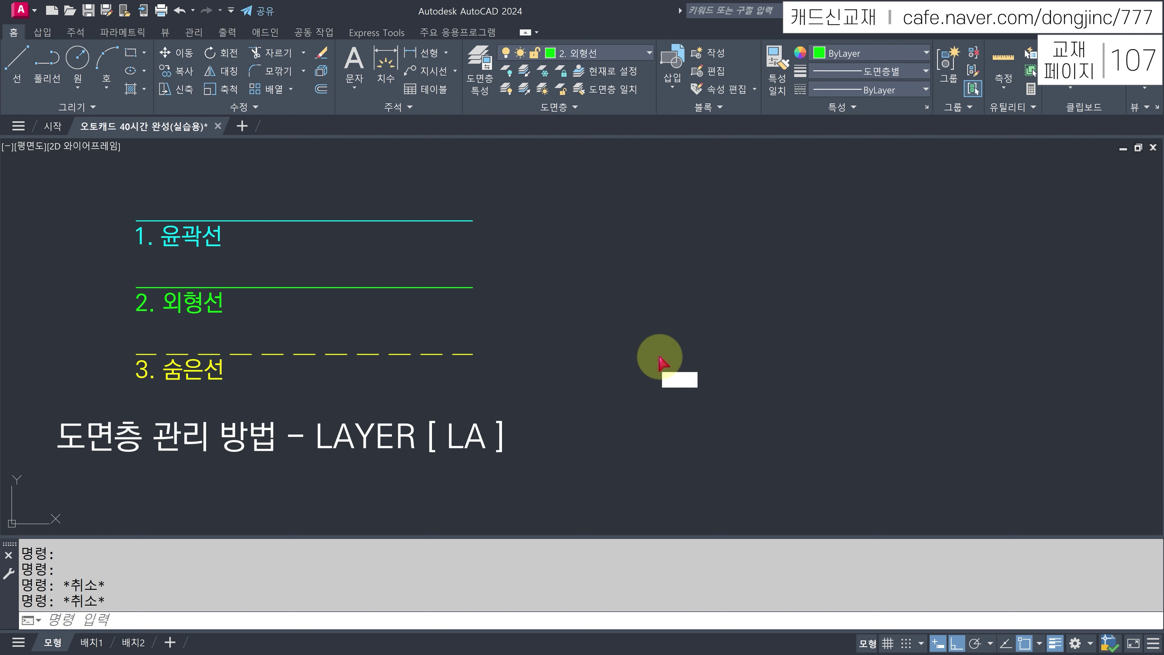
- Draw three separate horizontal lines, one below another, in the empty space beside the LAYER examples
{"action": "key", "text": "Escape"}
{"action": "type", "text": "L"}
{"action": "key", "text": "Return"}
{"action": "left_click", "coordinate": [653, 240]}
{"action": "left_click", "coordinate": [976, 240]}
{"action": "key", "text": "Escape"}
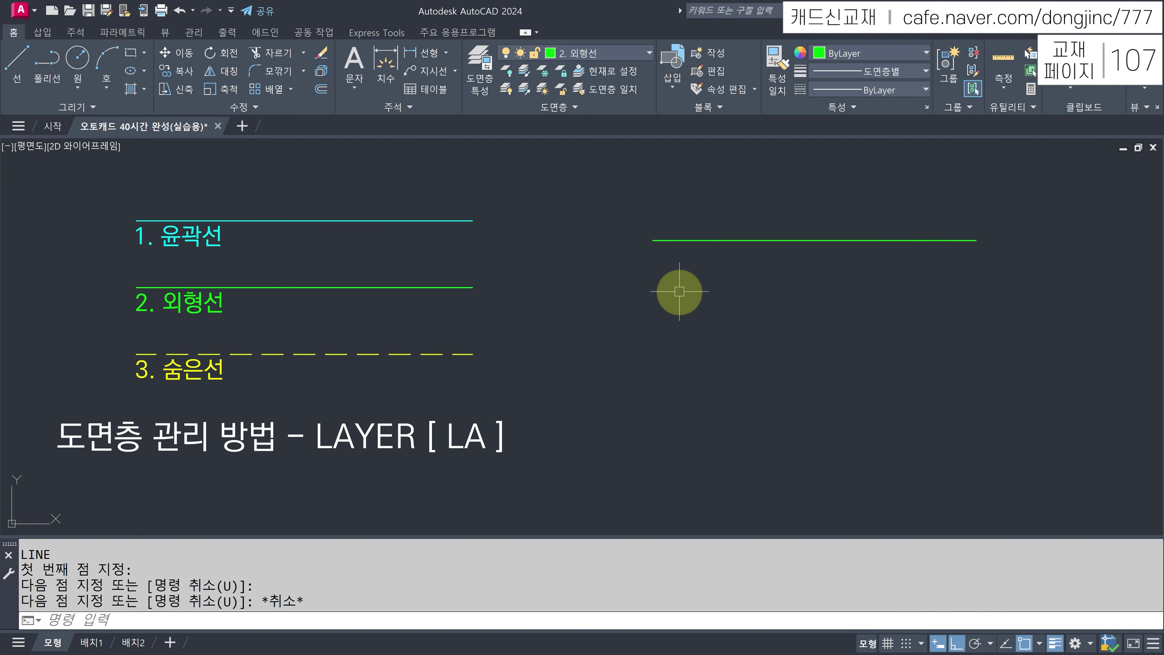
{"action": "key", "text": "Return"}
{"action": "left_click", "coordinate": [657, 288]}
{"action": "left_click", "coordinate": [992, 289]}
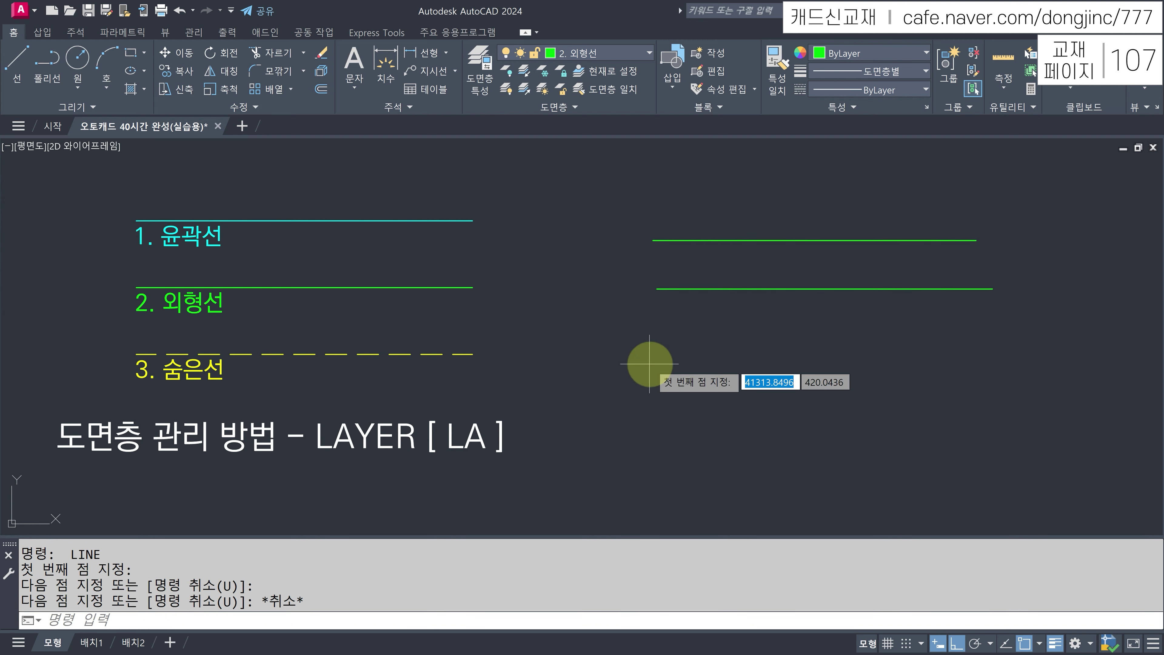
{"action": "key", "text": "Escape"}
{"action": "key", "text": "Return"}
{"action": "left_click", "coordinate": [656, 362]}
{"action": "left_click", "coordinate": [1002, 361]}
{"action": "key", "text": "Escape"}
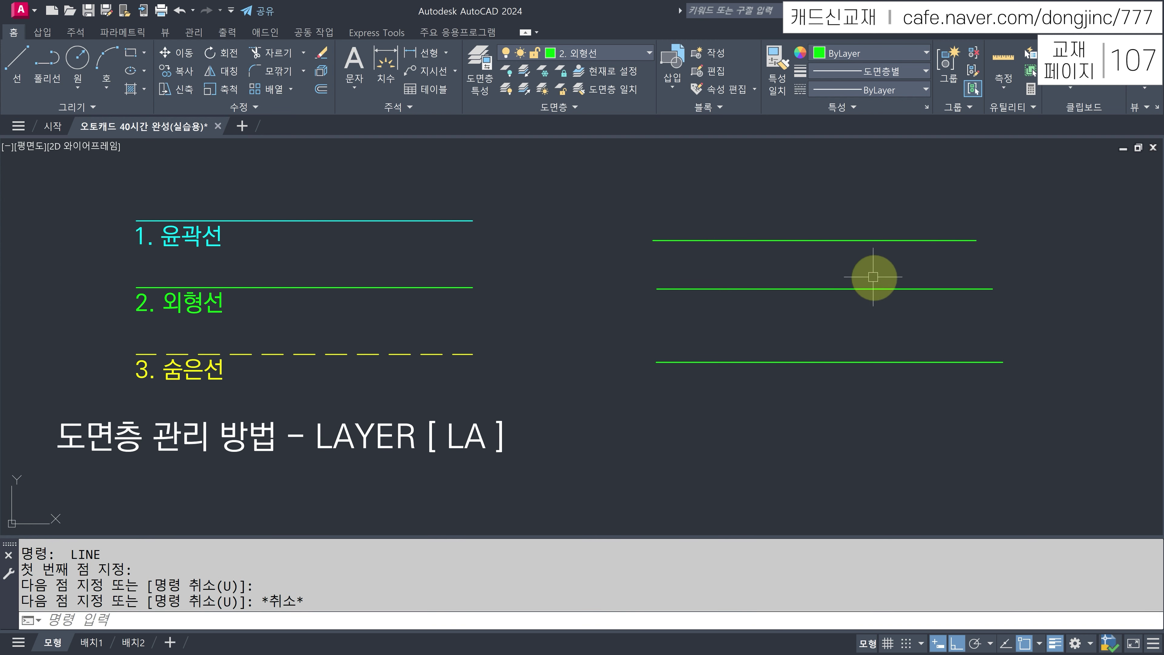
- Move the uppermost of the three new lines slightly upward
{"action": "type", "text": "m"}
{"action": "key", "text": "Return"}
{"action": "left_click", "coordinate": [857, 227]}
{"action": "left_click", "coordinate": [802, 261]}
{"action": "key", "text": "Return"}
{"action": "left_click", "coordinate": [826, 207]}
{"action": "left_click", "coordinate": [826, 186]}
{"action": "key", "text": "Escape"}
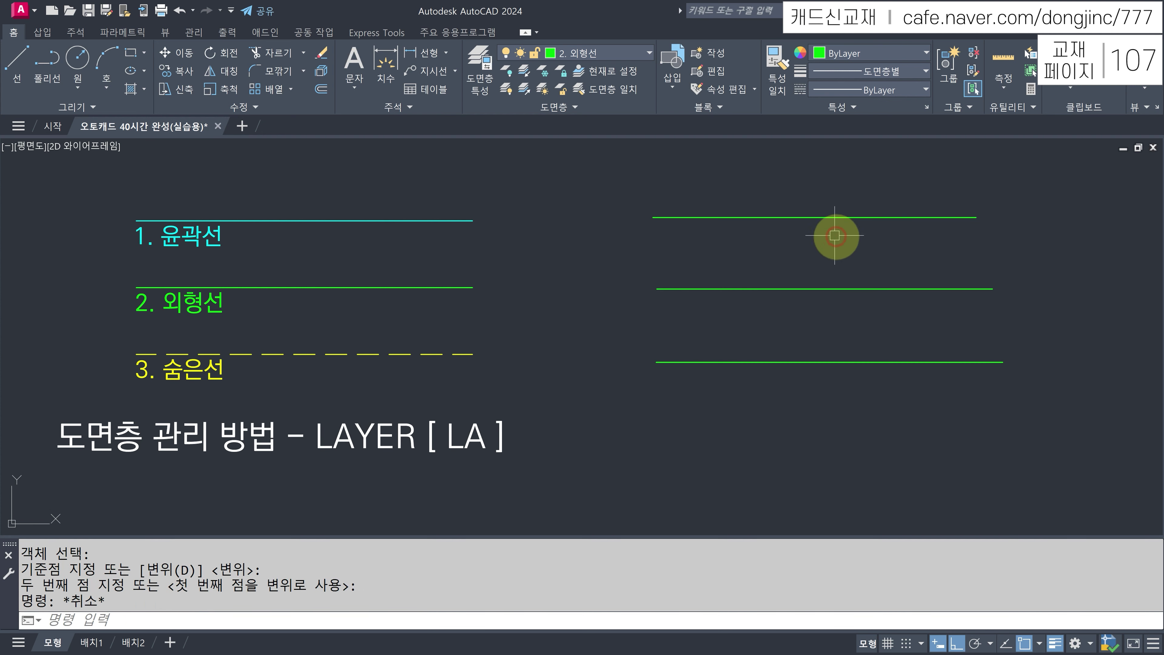
- Assign the uppermost new line to the layer 1. 윤곽선
{"action": "left_click", "coordinate": [818, 193]}
{"action": "left_click", "coordinate": [737, 235]}
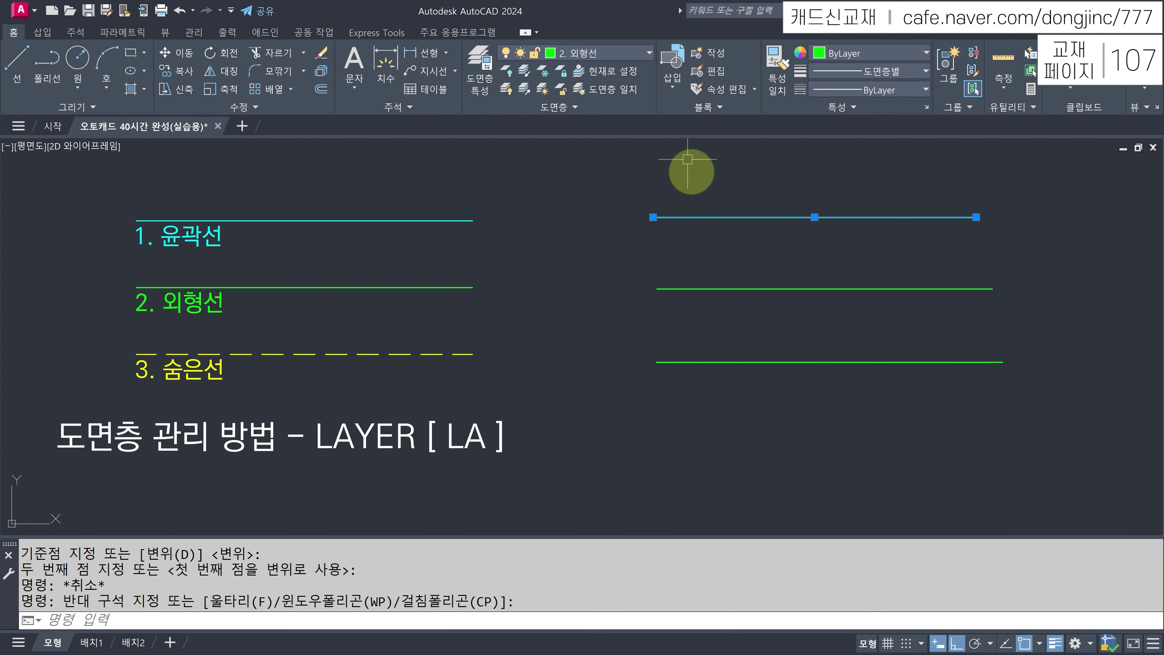
{"action": "left_click", "coordinate": [643, 52]}
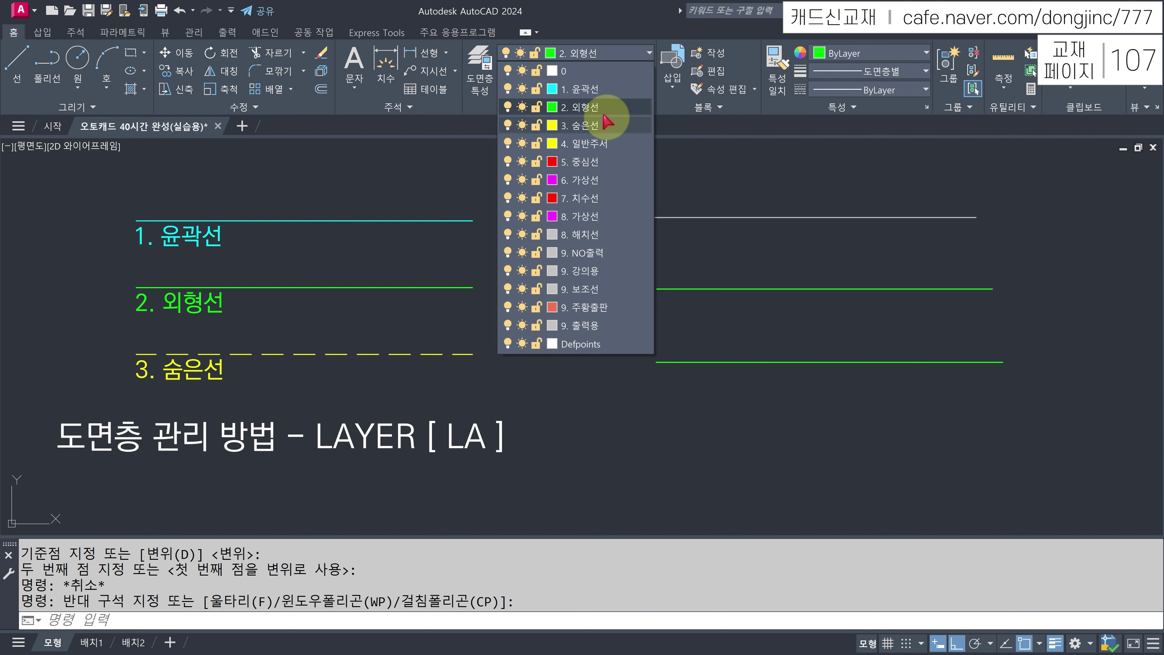
{"action": "left_click", "coordinate": [591, 90]}
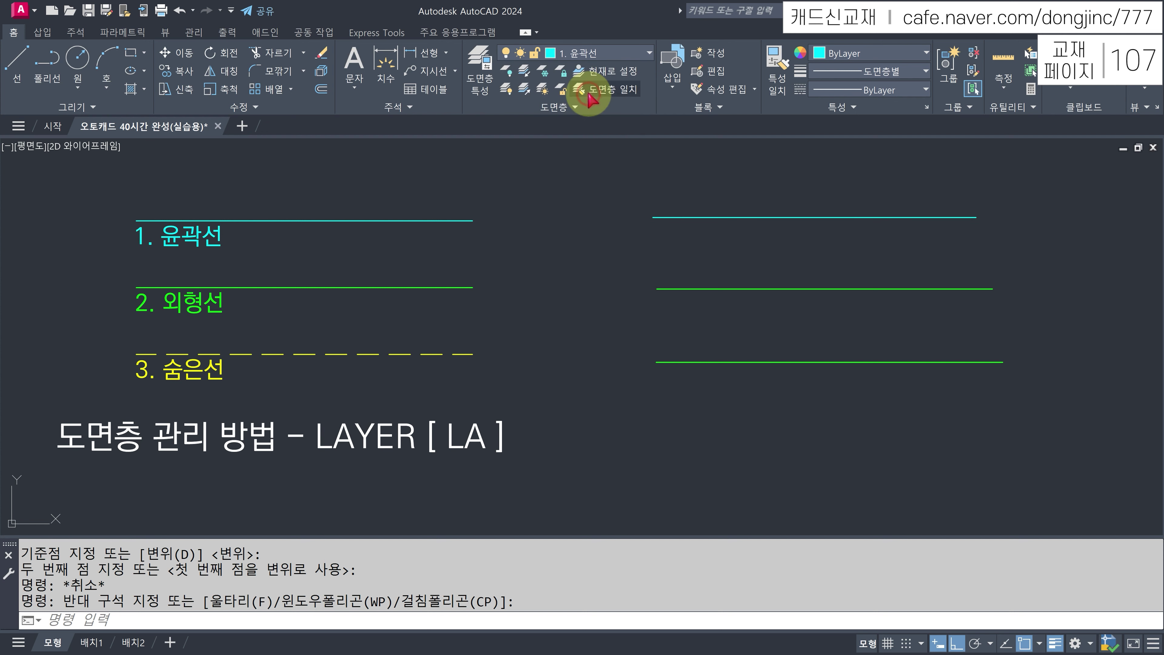
{"action": "key", "text": "Escape"}
- Check which layer the middle of the three new lines belongs to
{"action": "left_click", "coordinate": [732, 263]}
{"action": "left_click", "coordinate": [689, 314]}
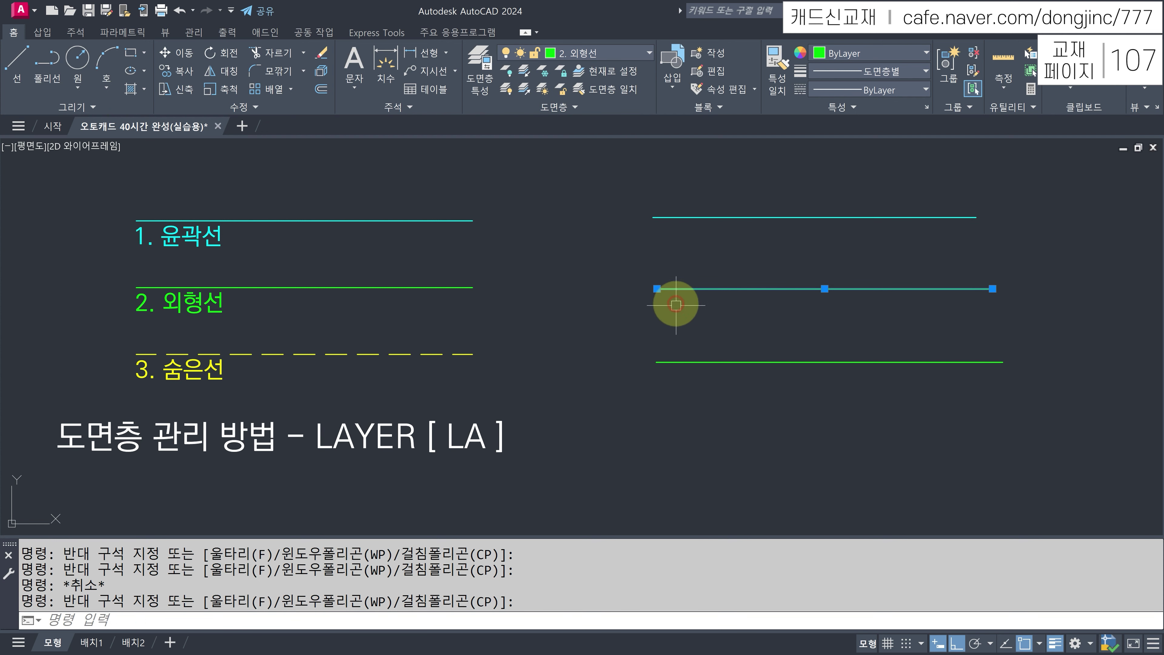
{"action": "key", "text": "Escape"}
- Assign the lowest new line to the layer 3. 숨은선
{"action": "left_click", "coordinate": [733, 341]}
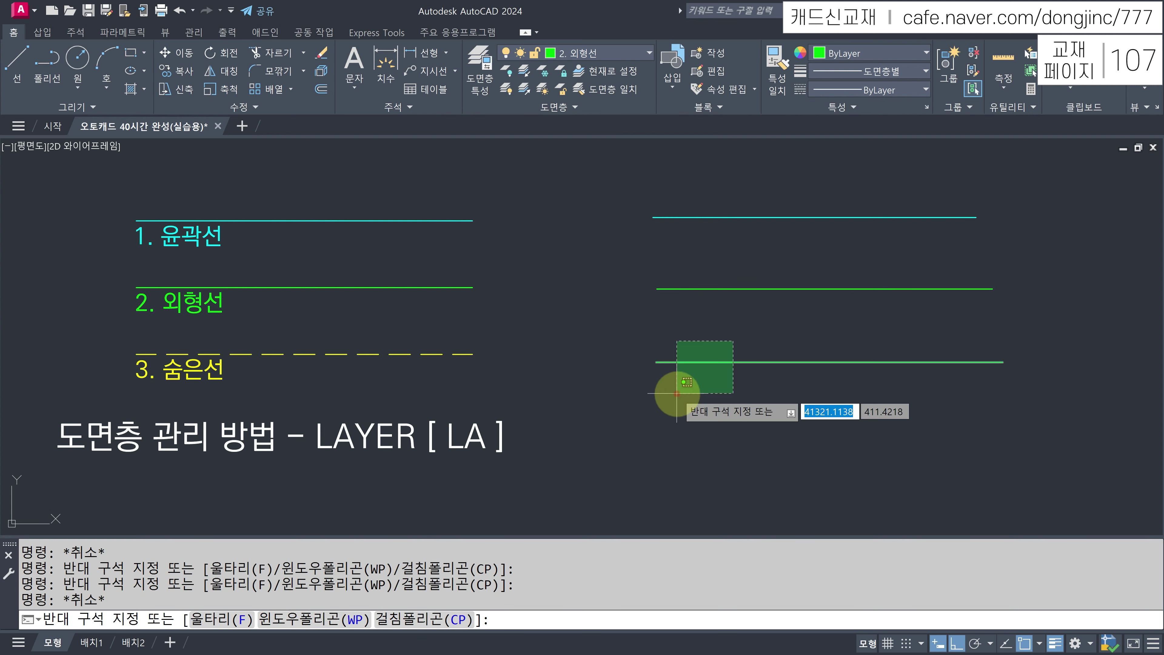
{"action": "left_click", "coordinate": [681, 397]}
{"action": "left_click", "coordinate": [624, 59]}
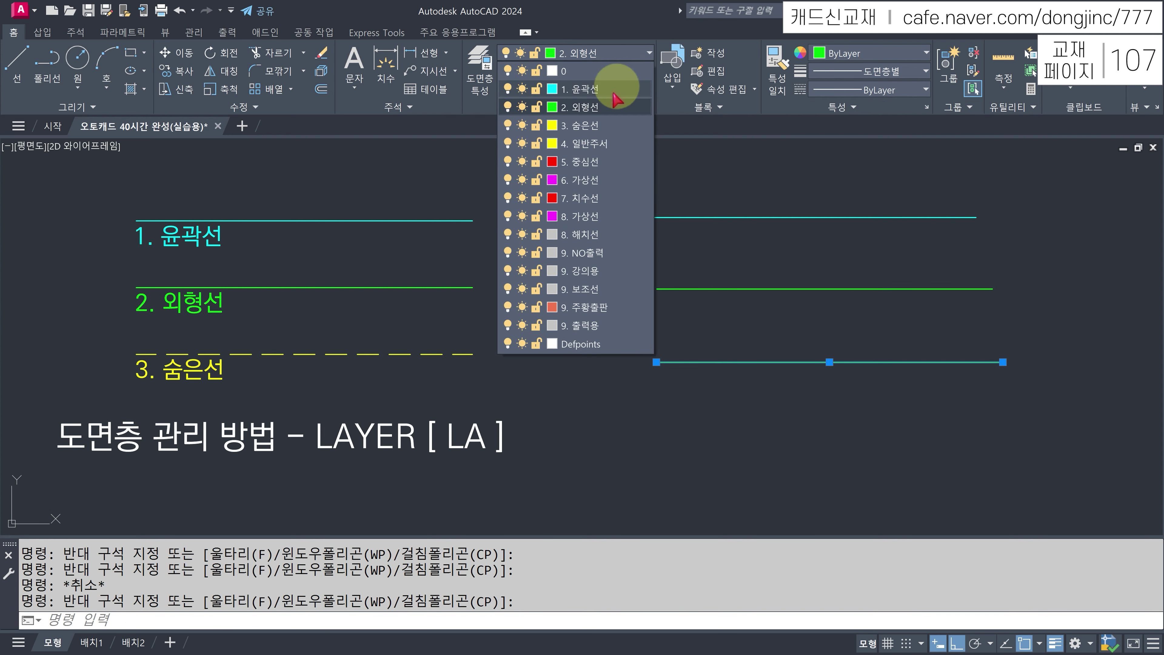
{"action": "left_click", "coordinate": [595, 122]}
{"action": "key", "text": "Escape"}
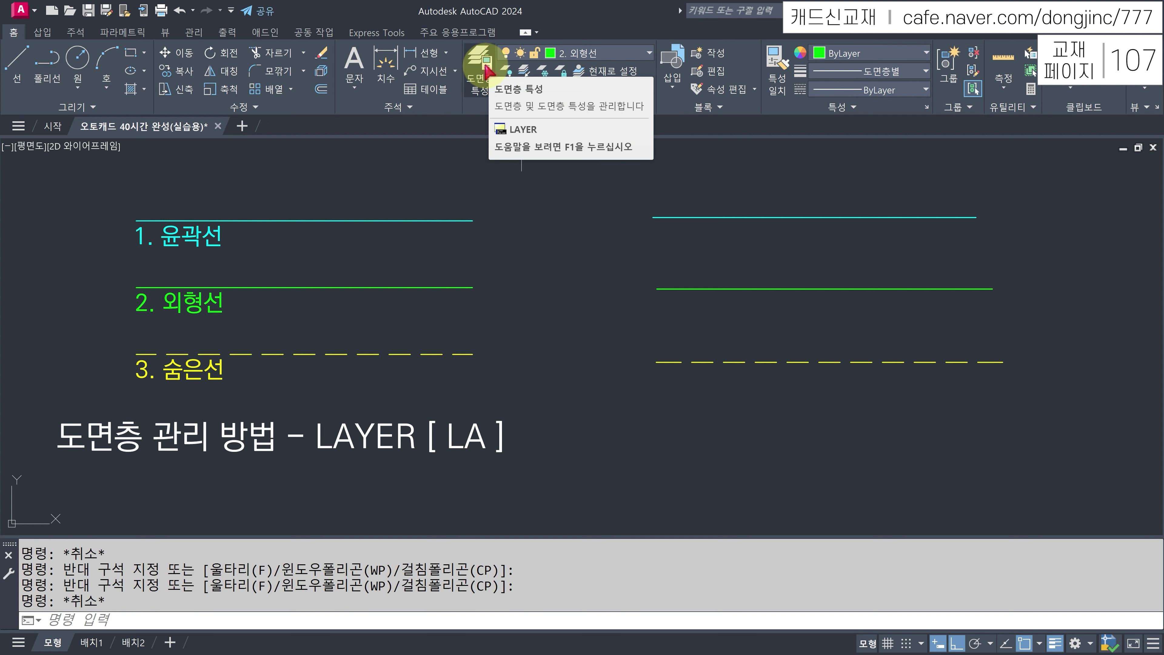
- Open the layer properties manager with the LAYER command and make layer 0 current
{"action": "key", "text": "Escape"}
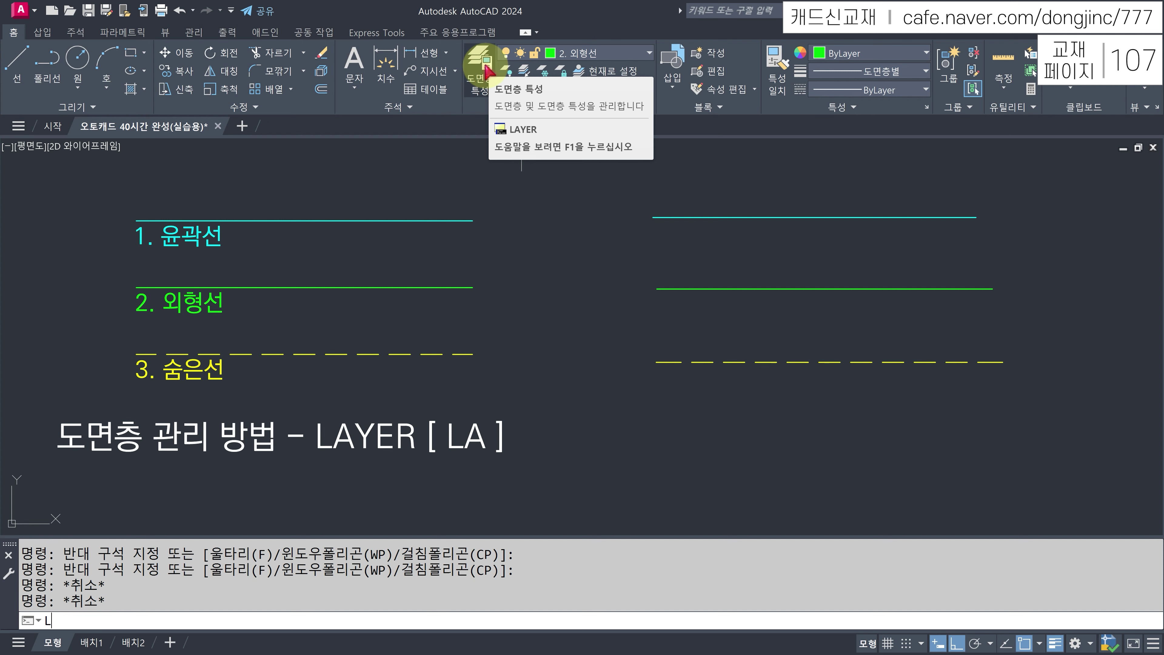
{"action": "type", "text": "LA"}
{"action": "key", "text": "Return"}
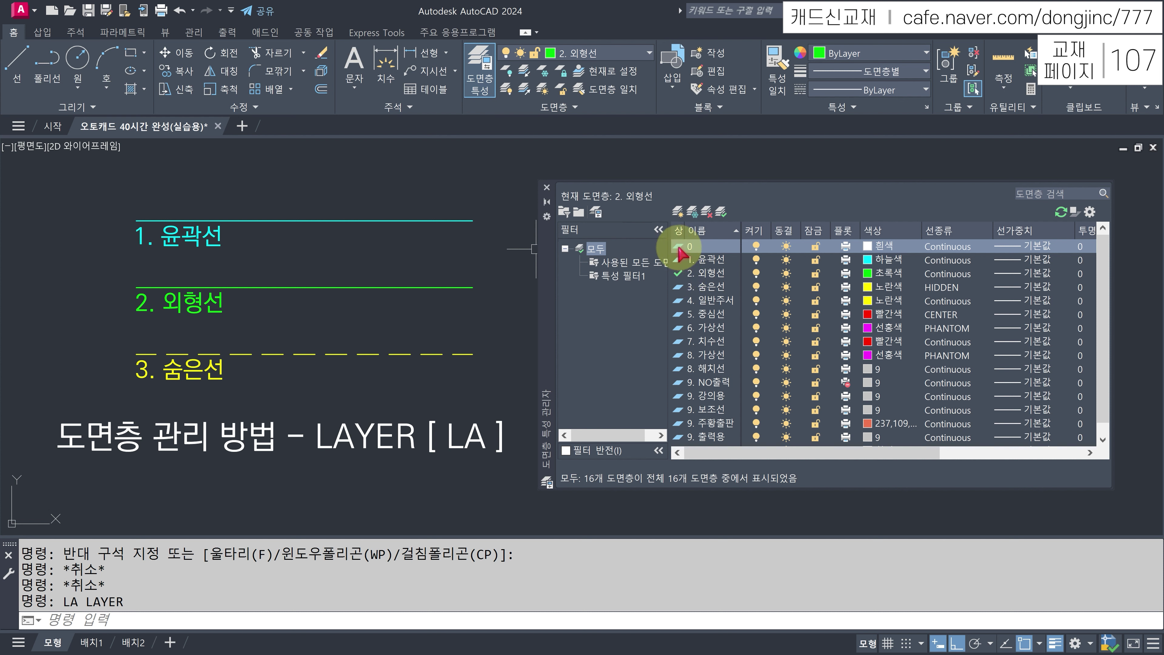
{"action": "double_click", "coordinate": [679, 247]}
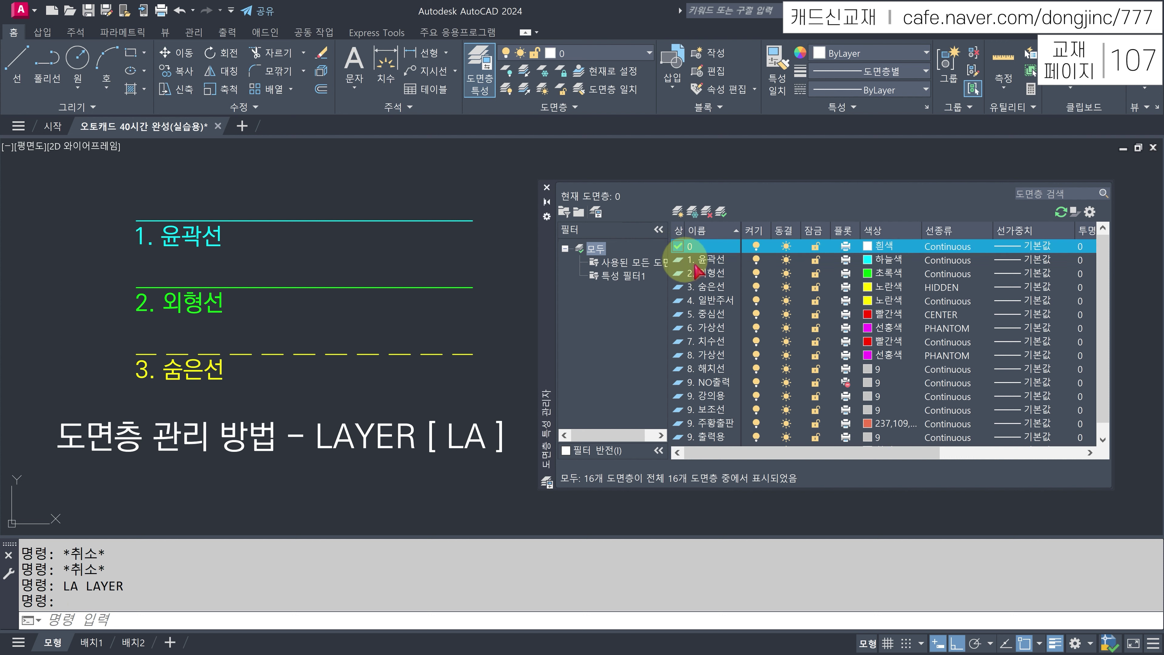
- Turn the layer 2. 외형선 off and back on several times to compare the drawing display
{"action": "left_click", "coordinate": [756, 274]}
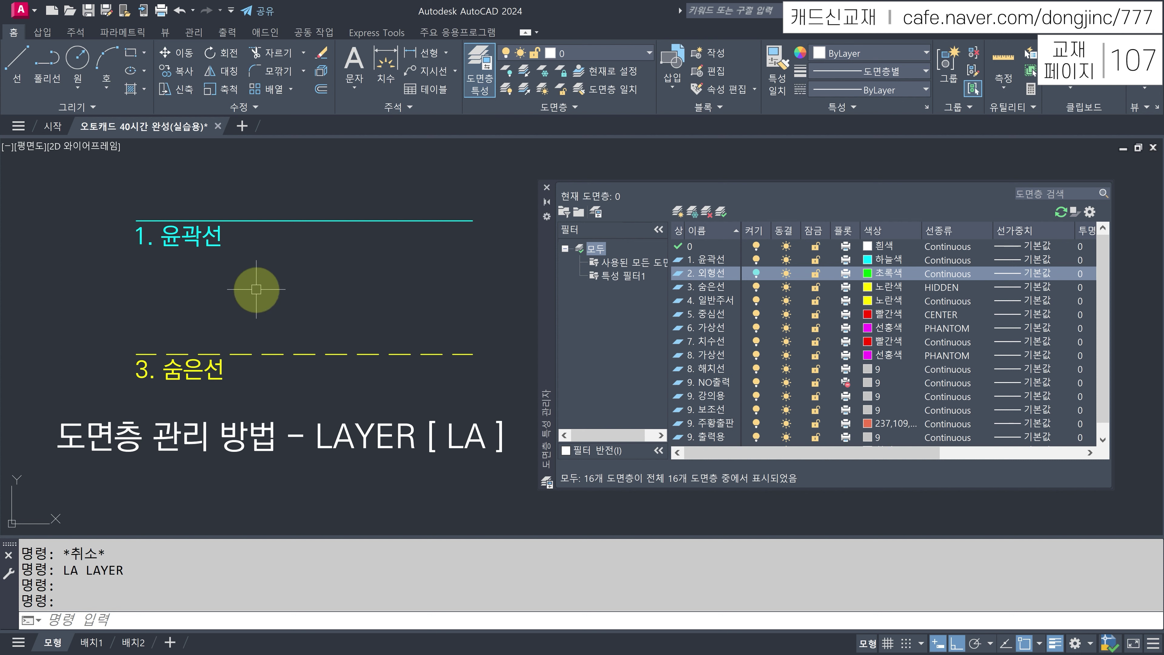
{"action": "left_click", "coordinate": [756, 273]}
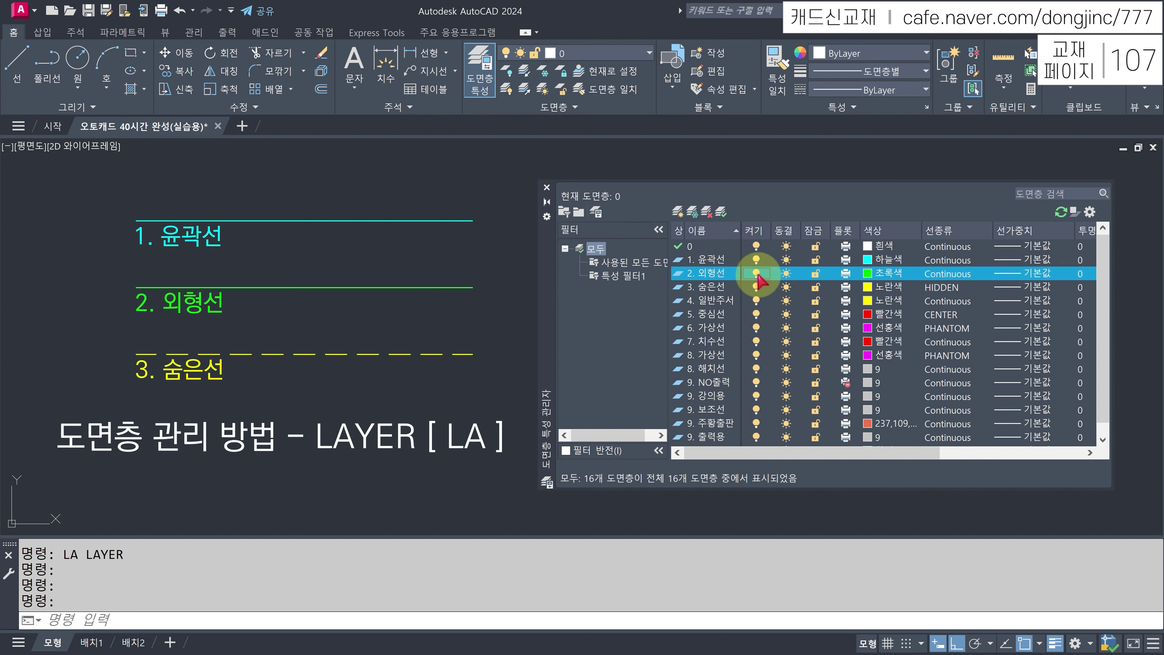
{"action": "left_click", "coordinate": [756, 273]}
{"action": "left_click", "coordinate": [756, 273]}
{"action": "left_click", "coordinate": [756, 273]}
{"action": "left_click", "coordinate": [756, 273]}
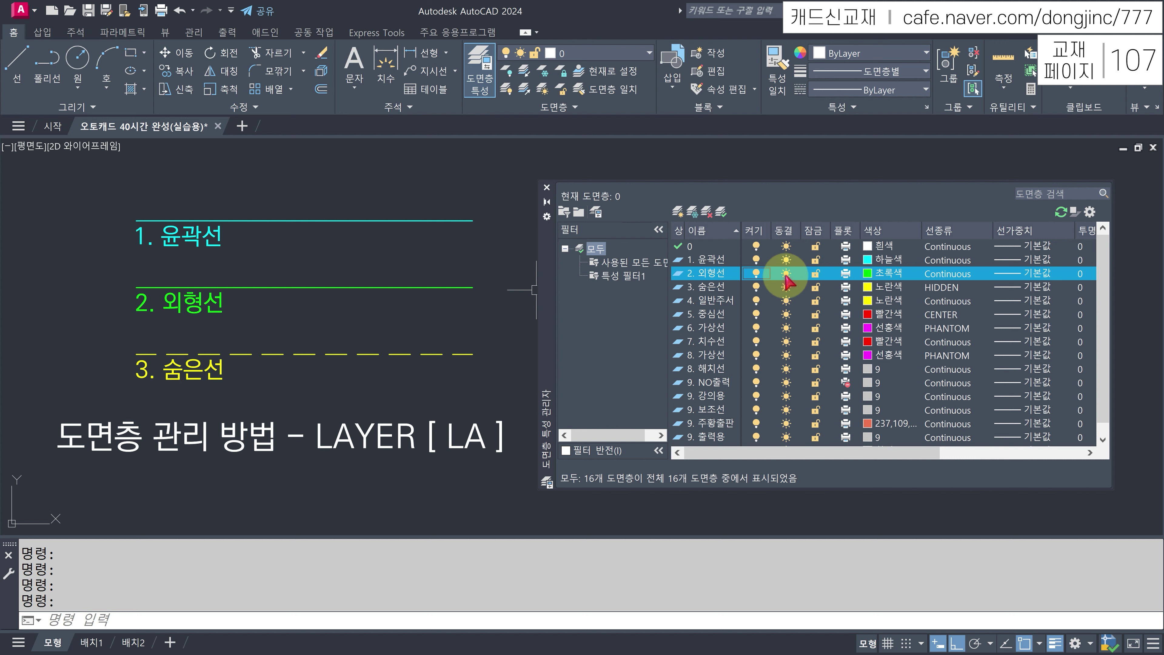
- Freeze and thaw the layer 2. 외형선 repeatedly to compare the effect with turning it off
{"action": "left_click", "coordinate": [785, 274]}
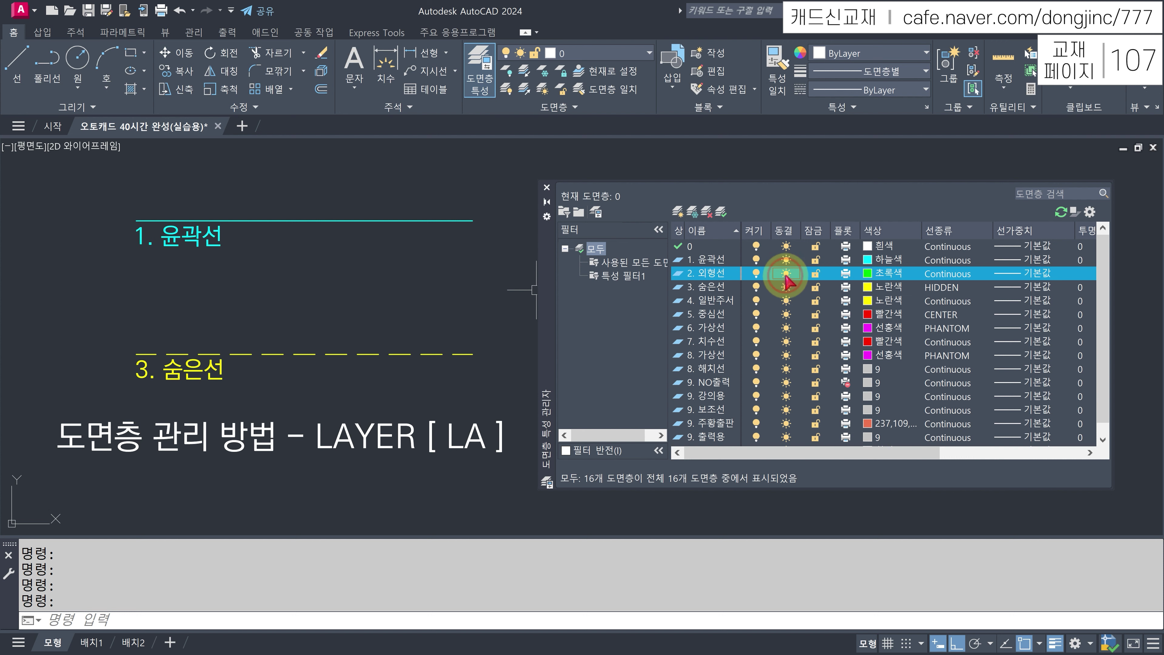
{"action": "left_click", "coordinate": [786, 274]}
{"action": "left_click", "coordinate": [786, 273]}
{"action": "left_click", "coordinate": [786, 275]}
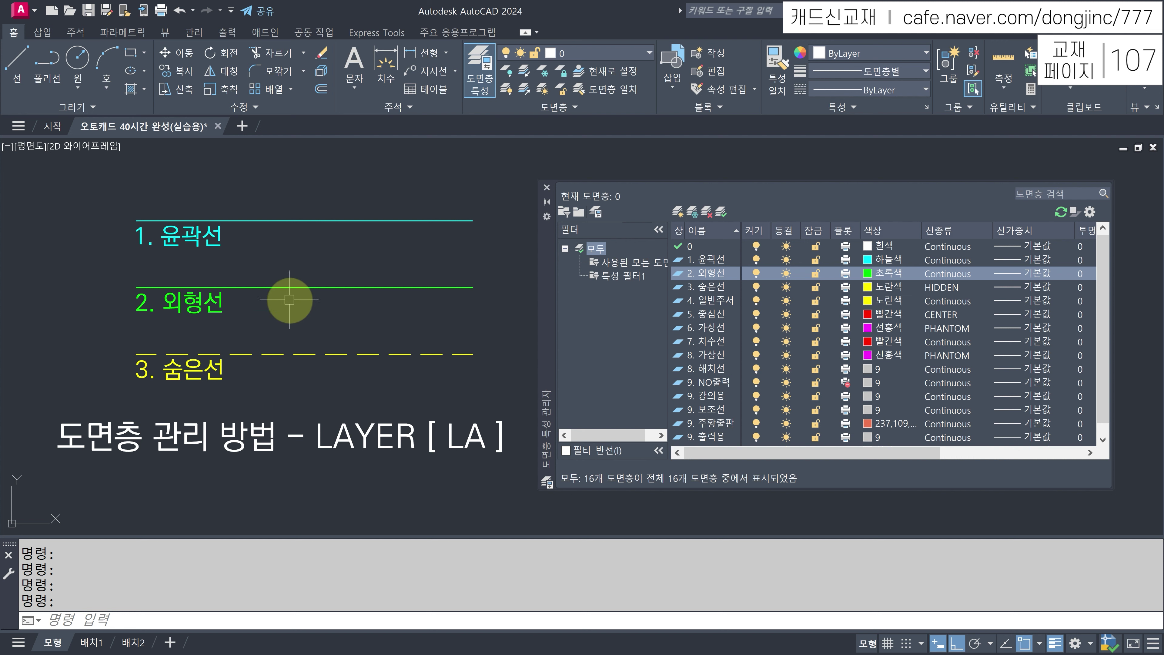
- With the layer 2. 외형선 turned off, select and erase all objects, and turn the layer back on
{"action": "left_click", "coordinate": [756, 274]}
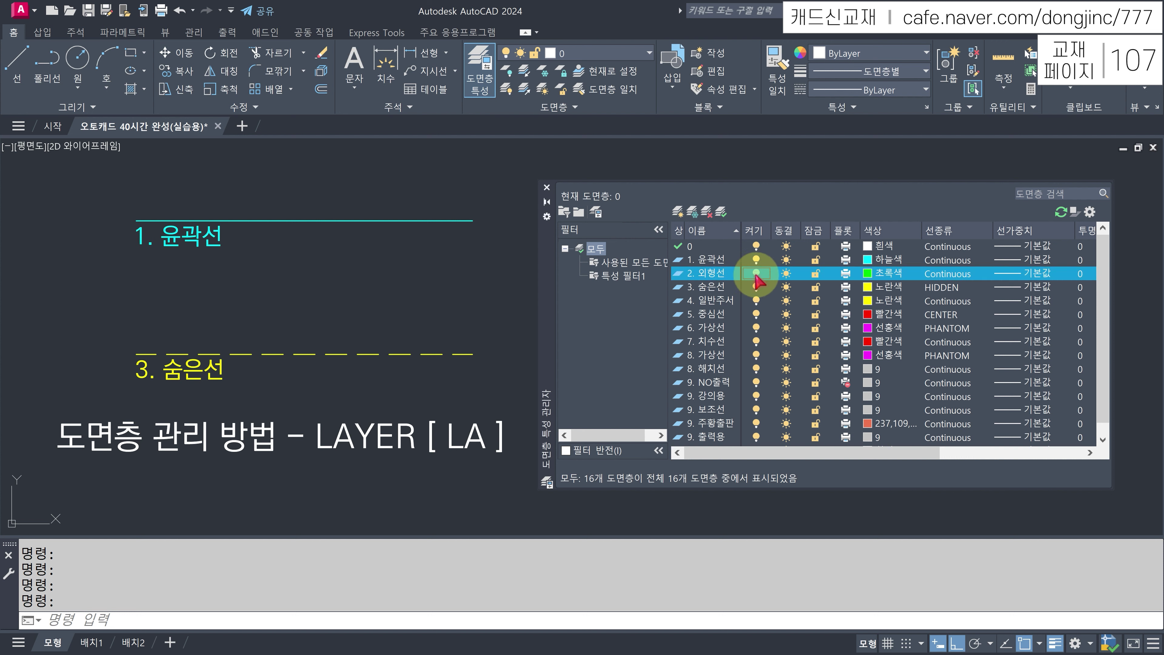
{"action": "left_click", "coordinate": [424, 263]}
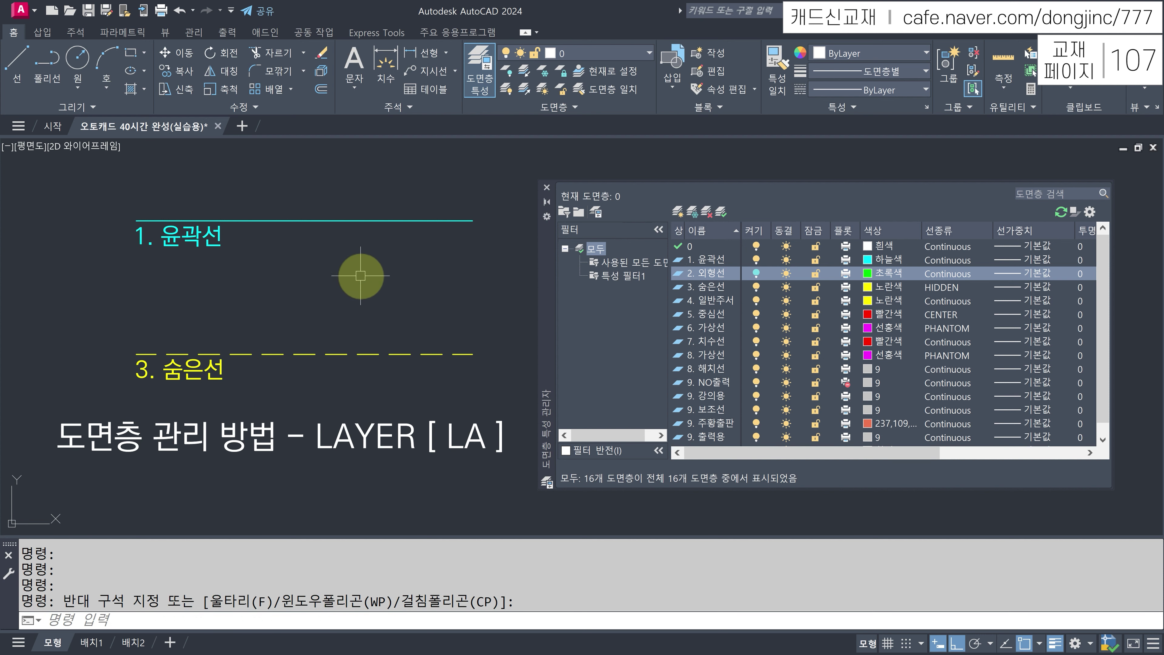
{"action": "key", "text": "ctrl+a"}
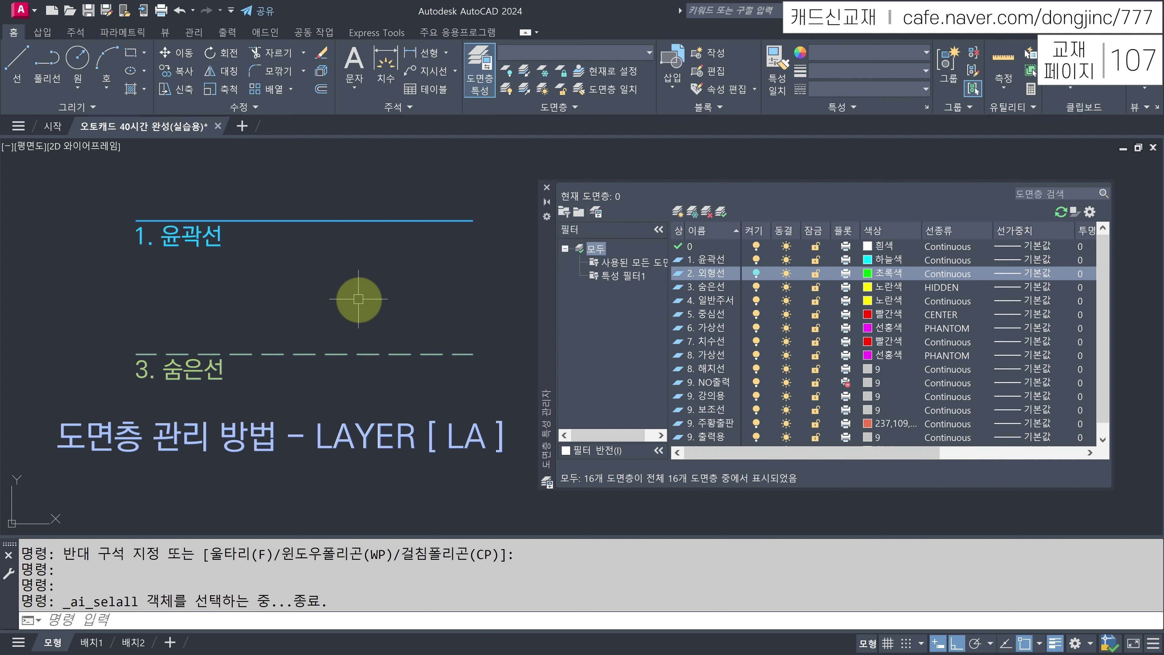
{"action": "key", "text": "Delete"}
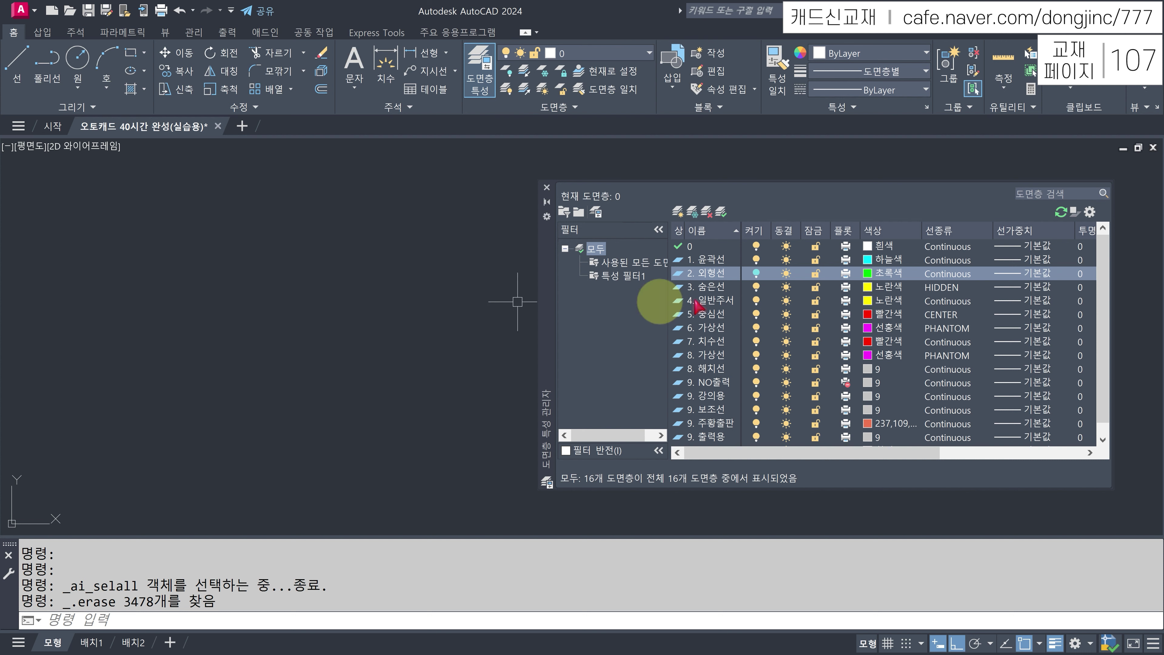
{"action": "left_click", "coordinate": [756, 273]}
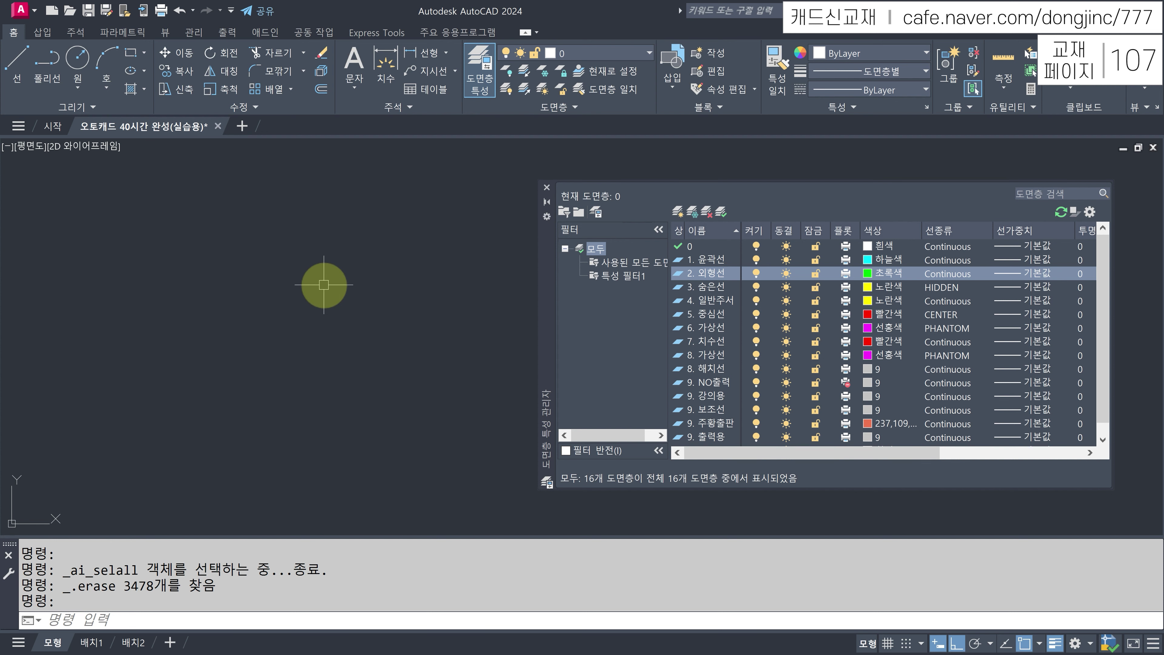
- Undo the erasure of all objects together with the preceding layer changes
{"action": "key", "text": "ctrl+z"}
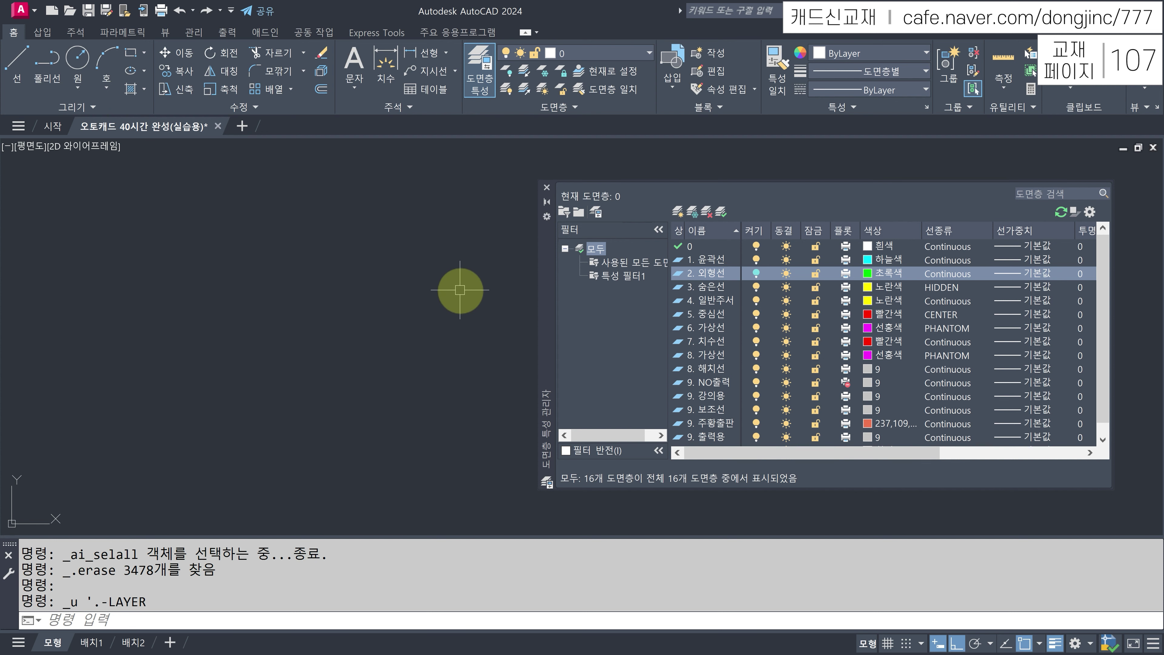
{"action": "key", "text": "ctrl+z"}
{"action": "key", "text": "ctrl+z"}
{"action": "key", "text": "ctrl+z"}
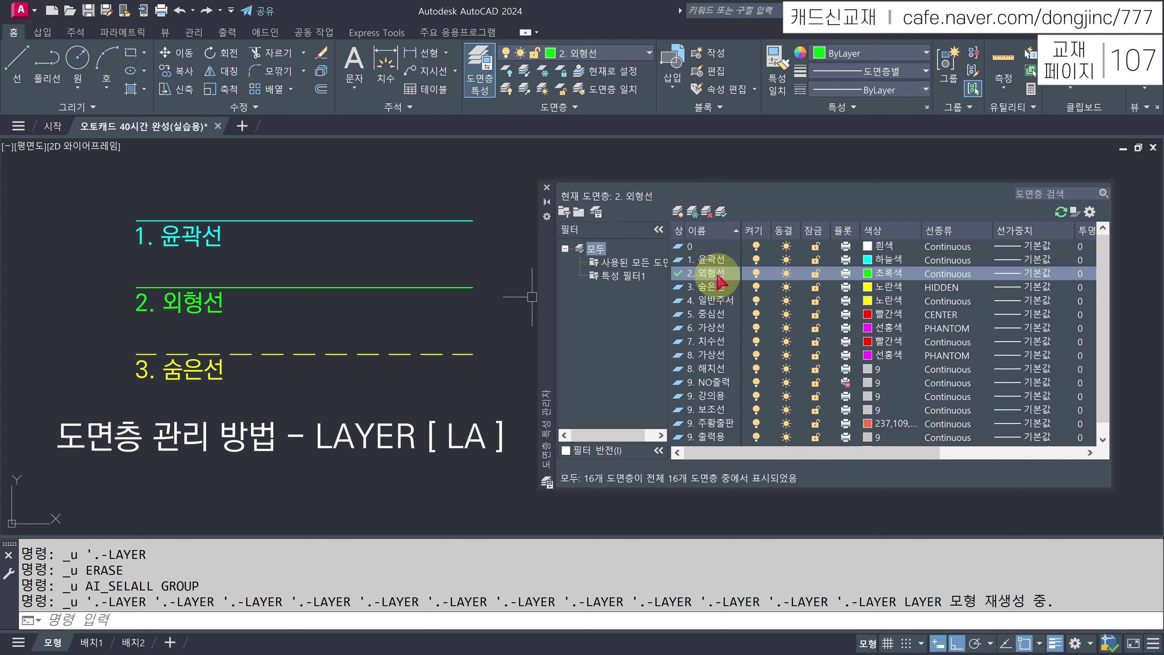
- Try to freeze the current layer 2. 외형선, and make layer 0 current instead
{"action": "left_click", "coordinate": [785, 275]}
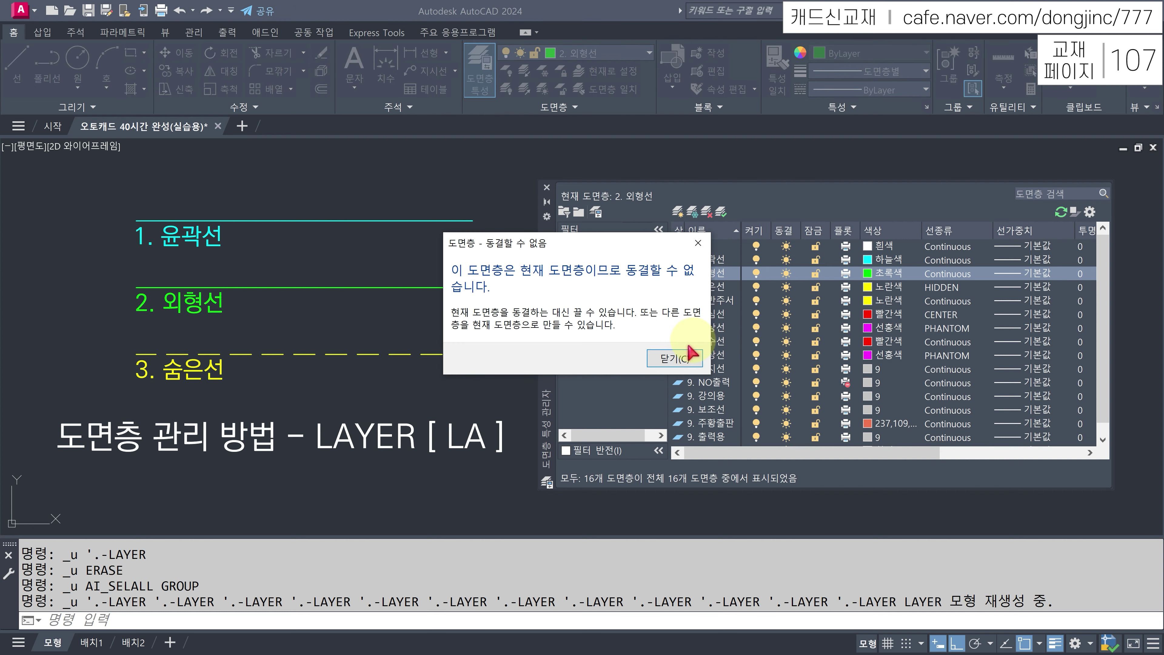
{"action": "left_click", "coordinate": [674, 359]}
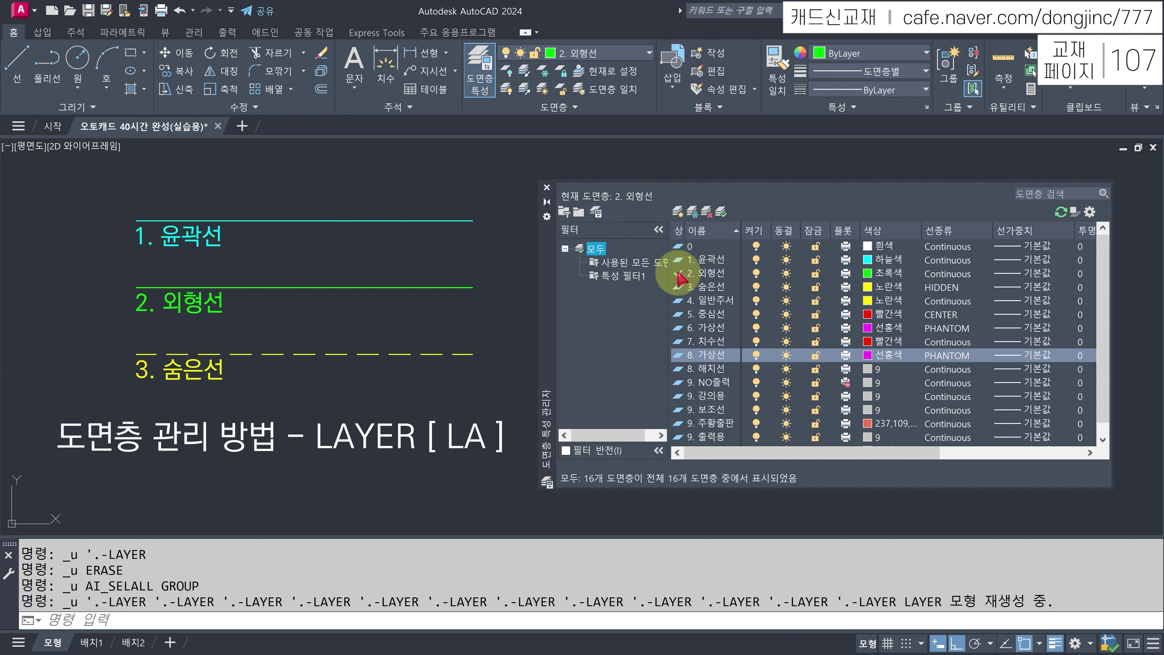
{"action": "double_click", "coordinate": [677, 248]}
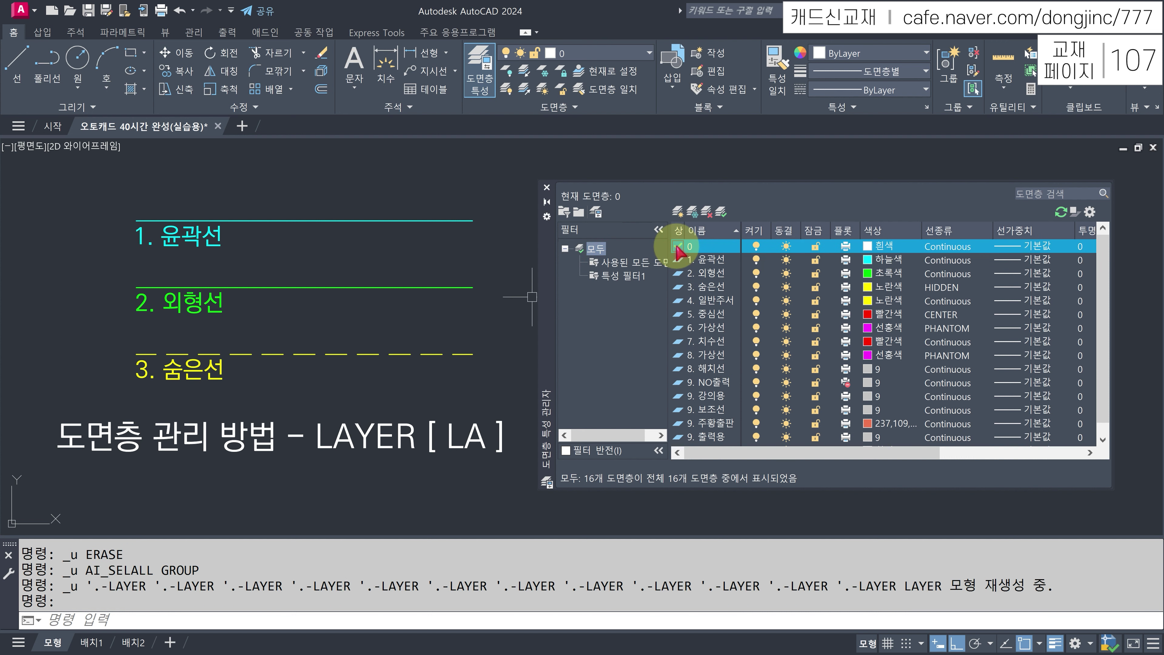
- With the layer 2. 외형선 frozen, select and erase all objects, and thaw the layer
{"action": "left_click", "coordinate": [785, 274]}
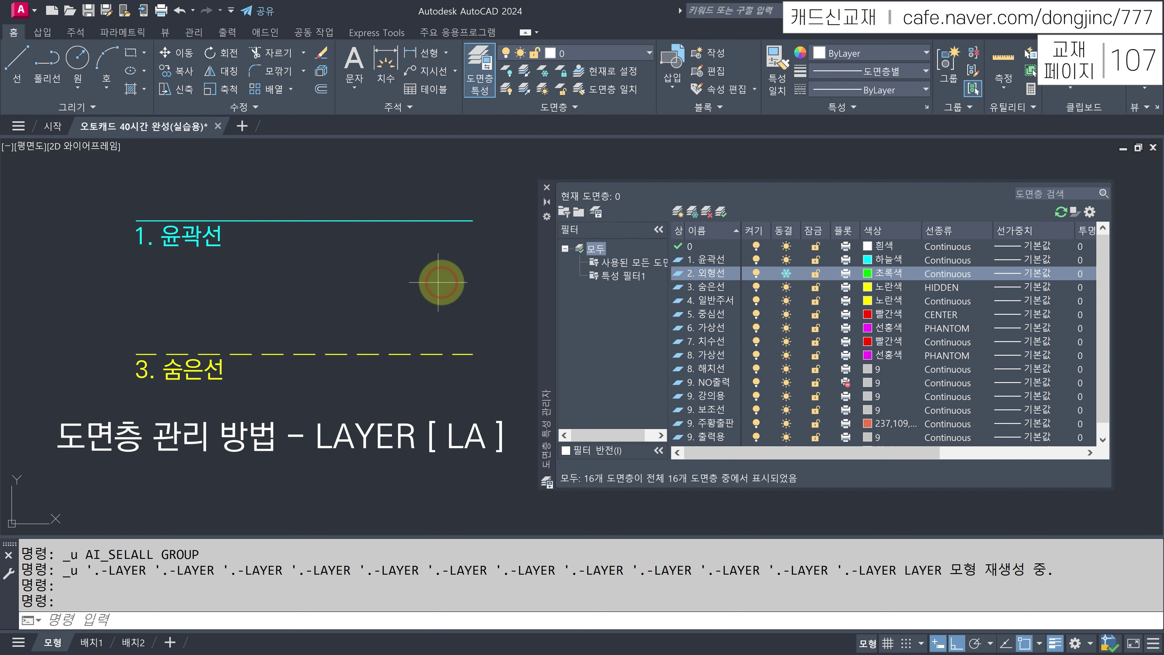
{"action": "left_click", "coordinate": [412, 281]}
{"action": "left_click", "coordinate": [413, 281]}
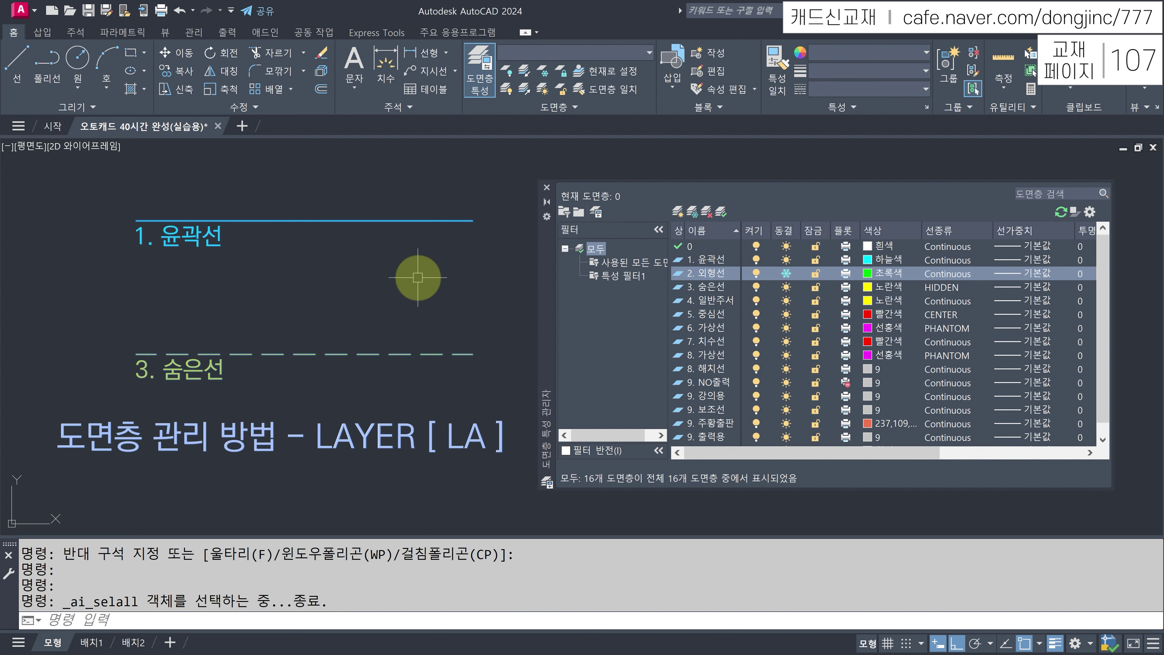
{"action": "key", "text": "Delete"}
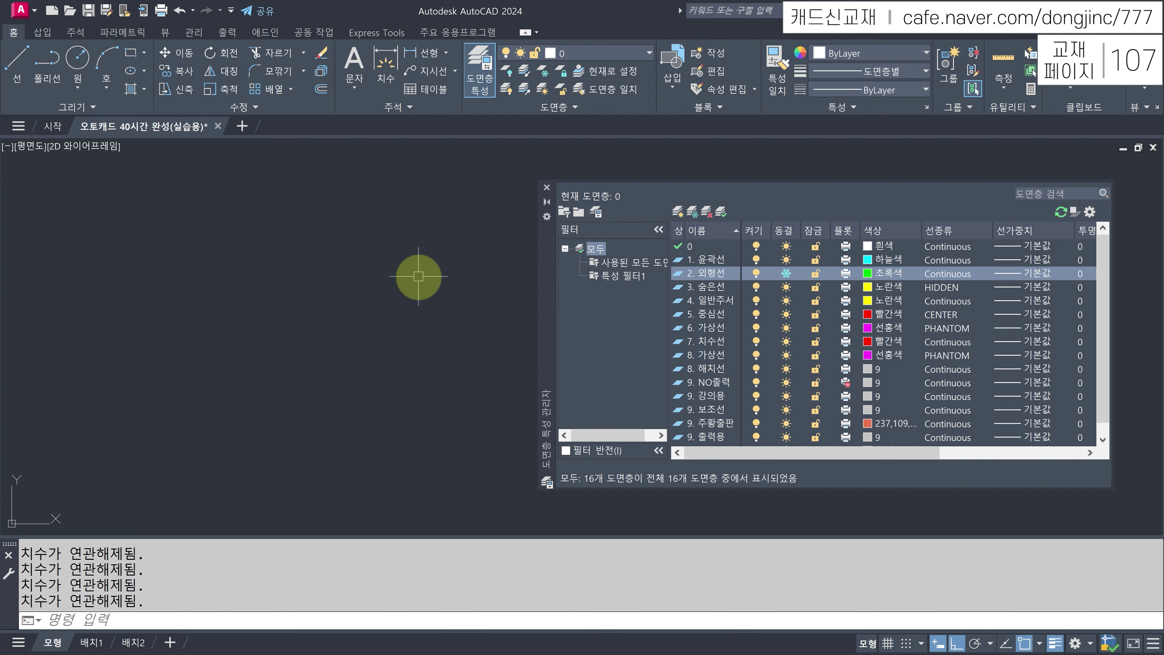
{"action": "left_click", "coordinate": [785, 275]}
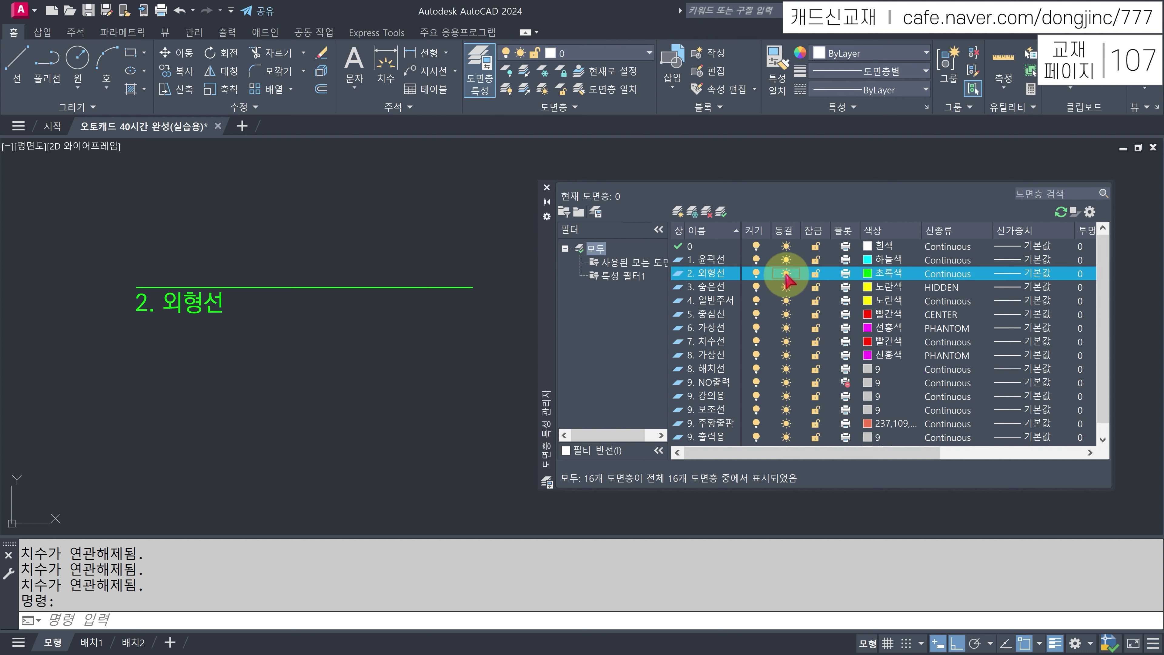
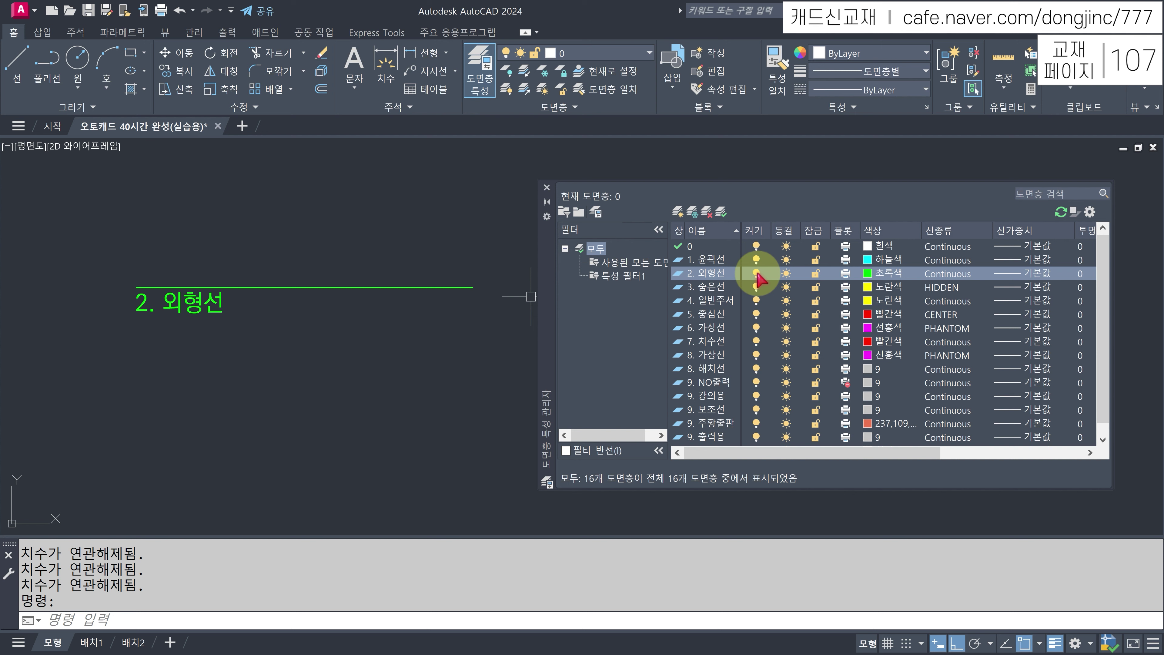
- Undo the thaw, the erasure and the freeze, back through the last line's layer assignment
{"action": "key", "text": "ctrl+z"}
{"action": "key", "text": "ctrl+z"}
{"action": "key", "text": "ctrl+z"}
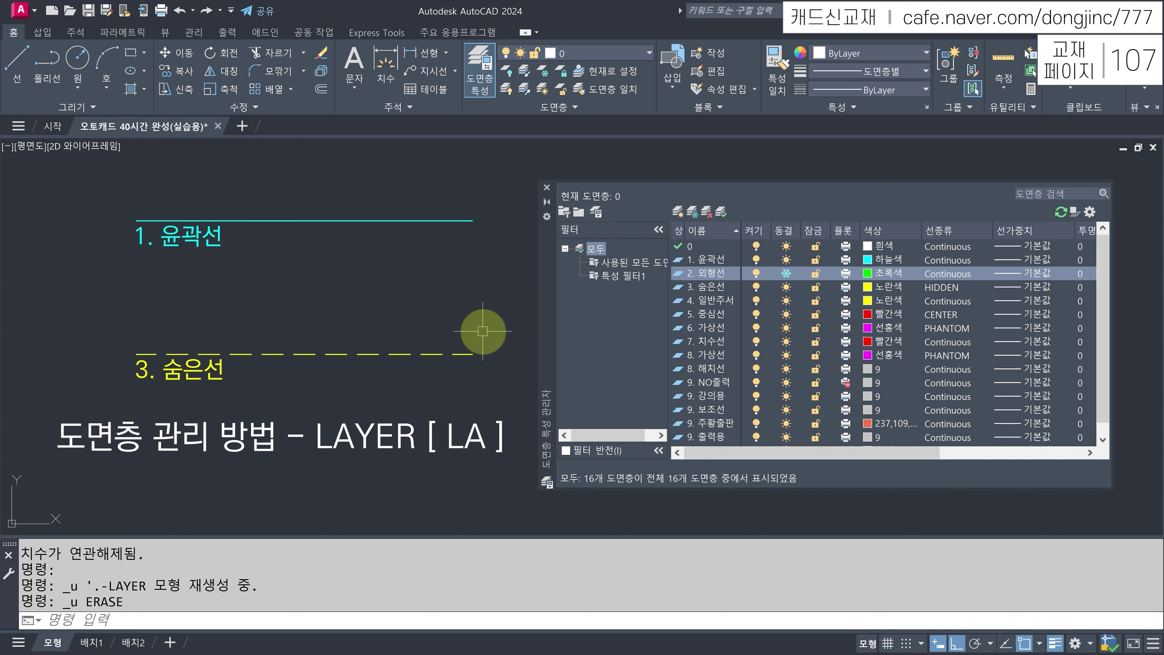
{"action": "key", "text": "ctrl+z"}
{"action": "key", "text": "ctrl+z"}
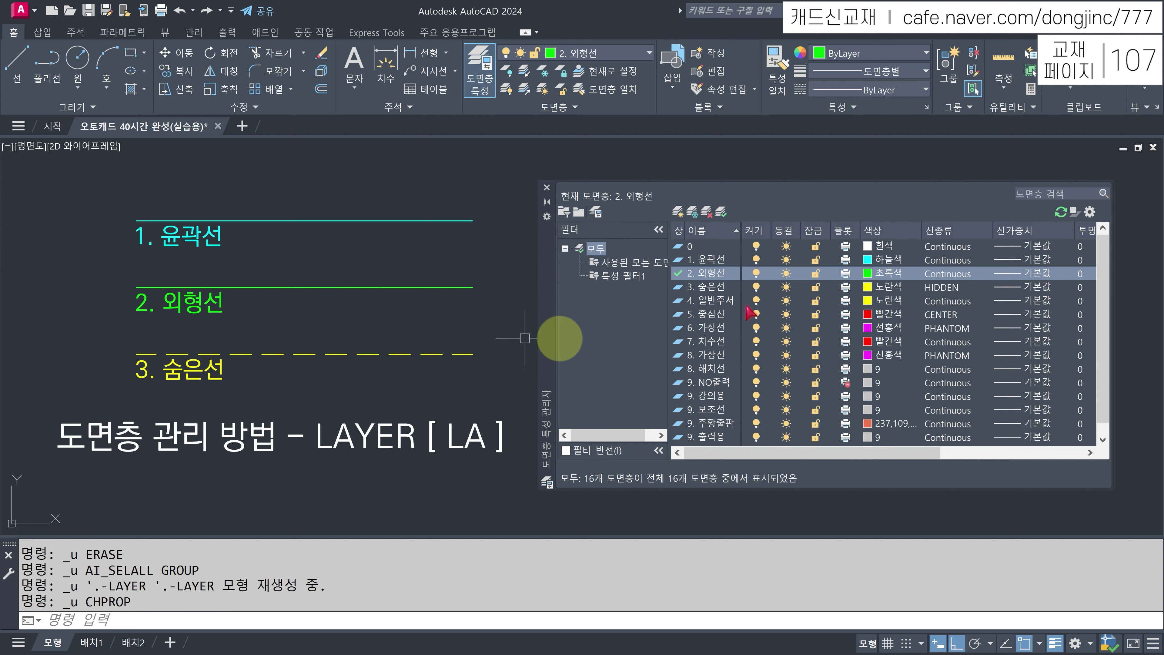
- Make layer 0 current and lock the layer 2. 외형선
{"action": "double_click", "coordinate": [681, 247]}
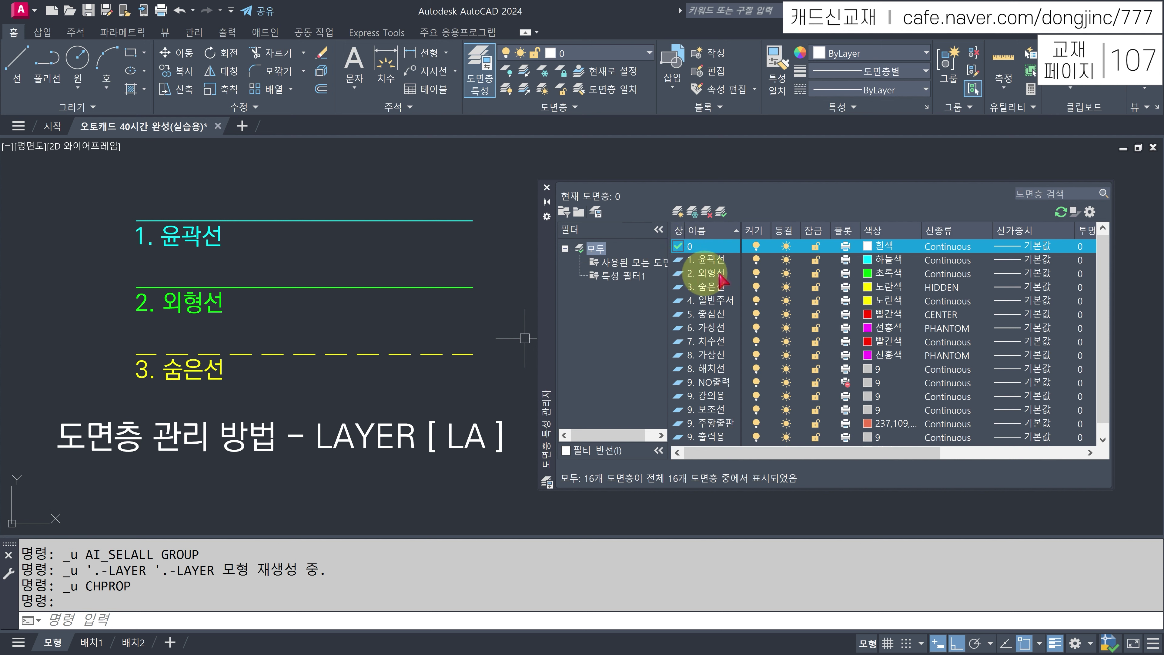
{"action": "left_click", "coordinate": [815, 274]}
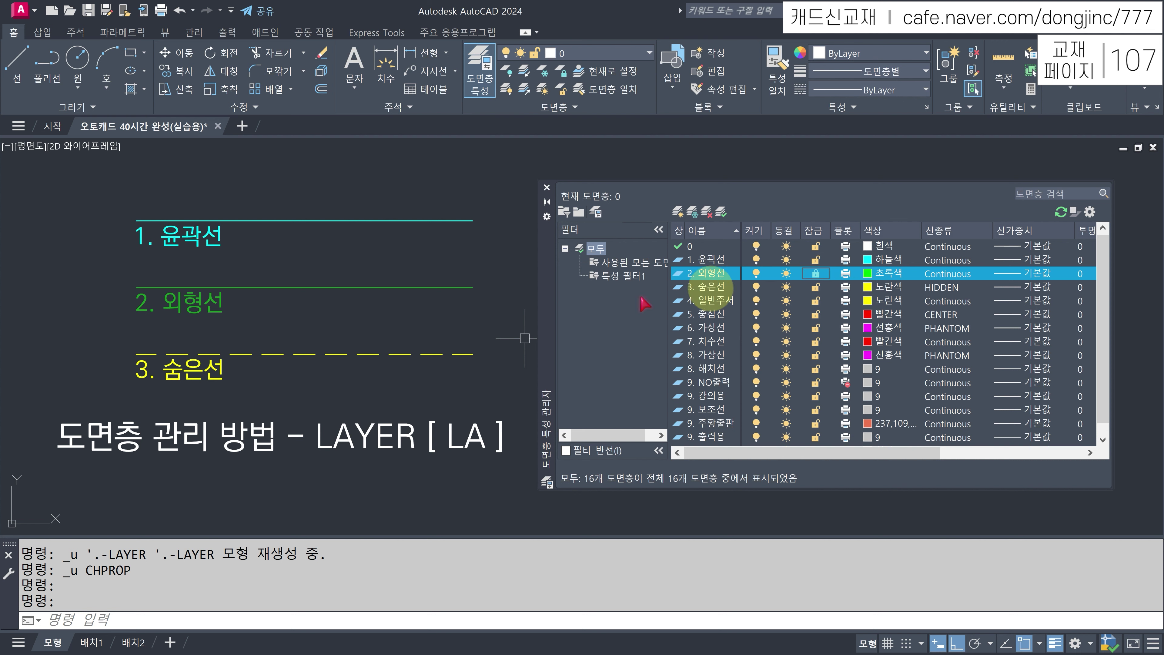
- Try to erase the example line on the locked layer 2. 외형선
{"action": "left_click", "coordinate": [421, 301]}
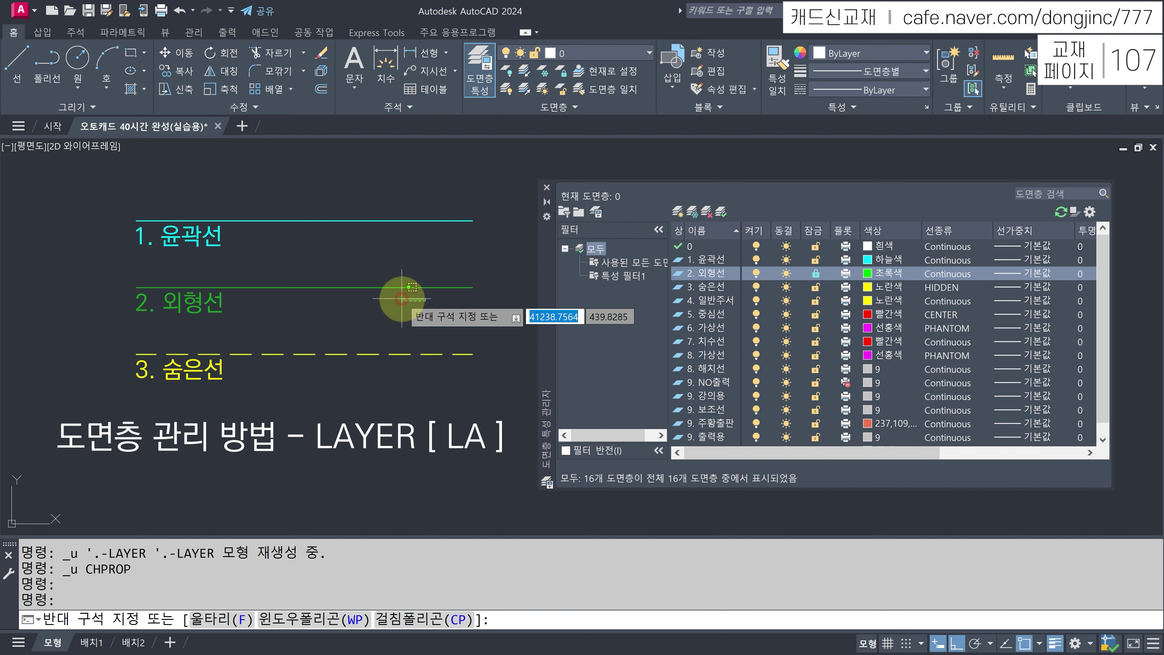
{"action": "left_click", "coordinate": [323, 287]}
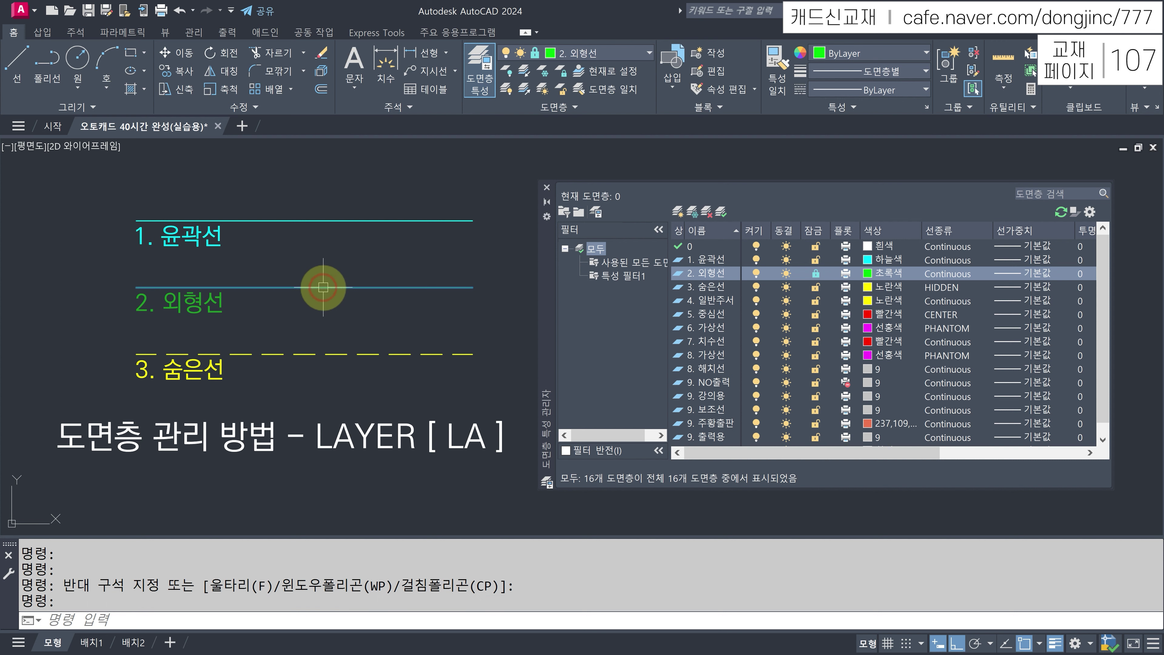
{"action": "type", "text": "e"}
{"action": "key", "text": "Return"}
{"action": "left_click", "coordinate": [340, 268]}
{"action": "left_click", "coordinate": [331, 289]}
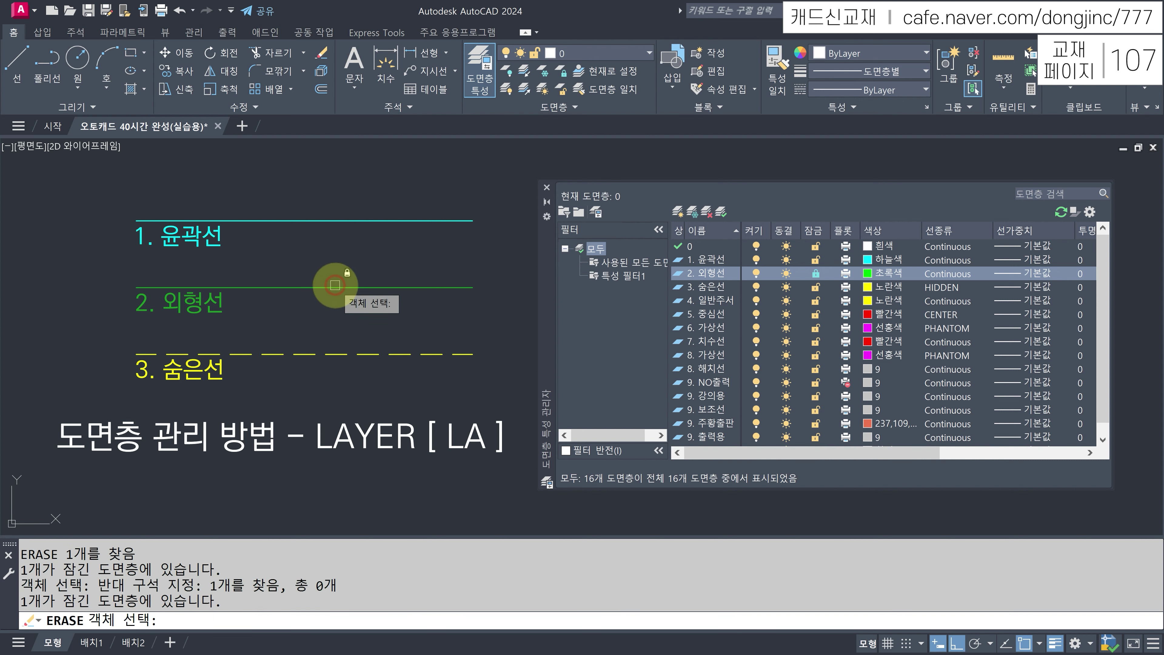
- Erase all objects with one crossing selection while the layer 2. 외형선 is locked, and undo the erasure
{"action": "type", "text": "E"}
{"action": "key", "text": "Return"}
{"action": "left_click", "coordinate": [525, 165]}
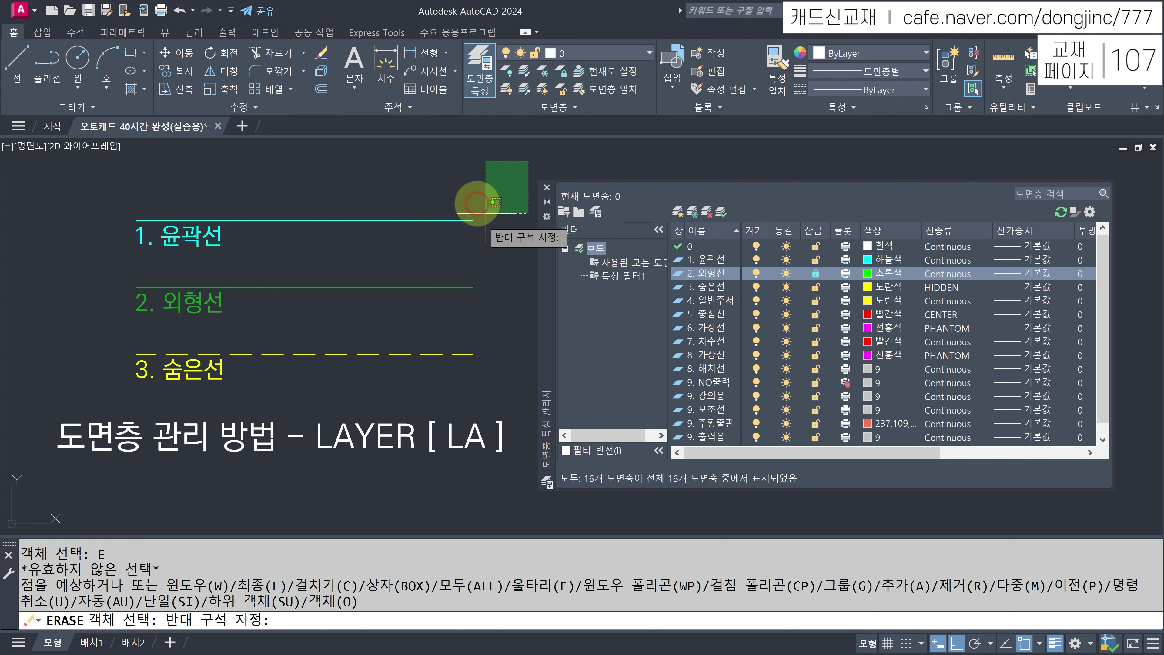
{"action": "left_click", "coordinate": [114, 475]}
{"action": "key", "text": "Return"}
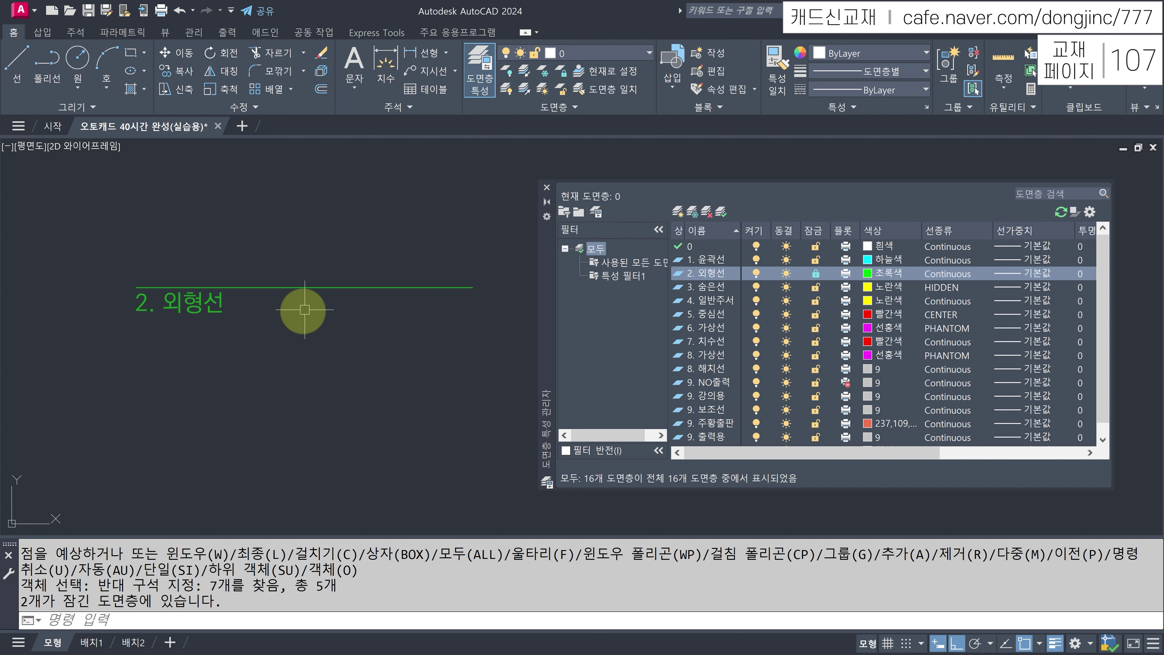
{"action": "key", "text": "Escape"}
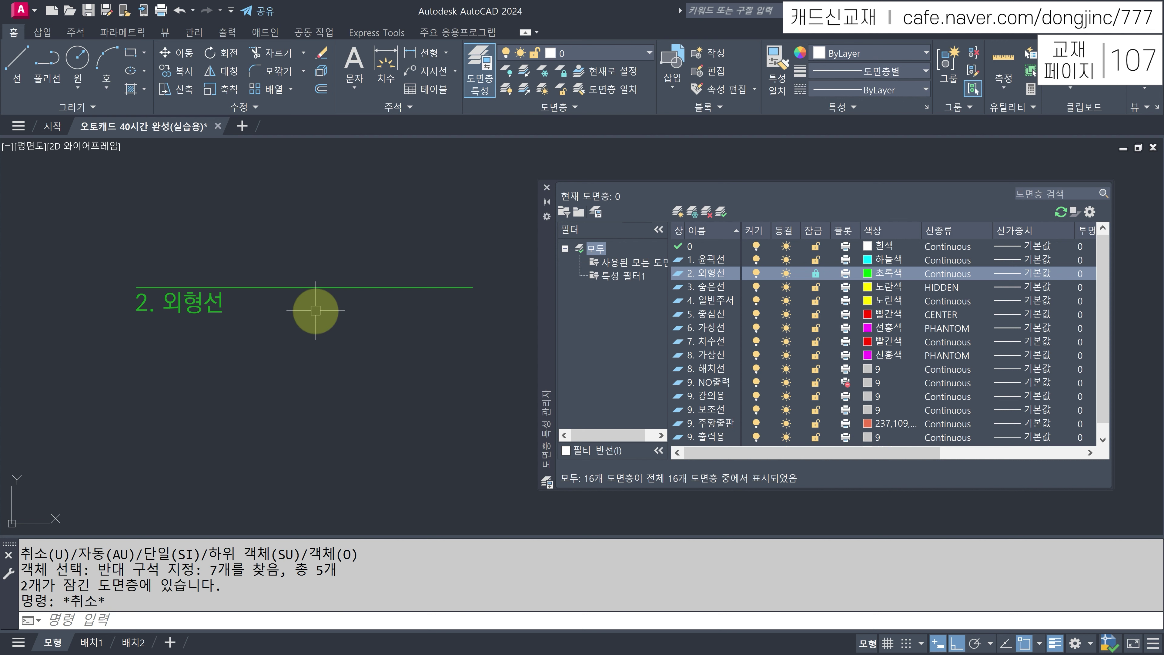
{"action": "key", "text": "ctrl+z"}
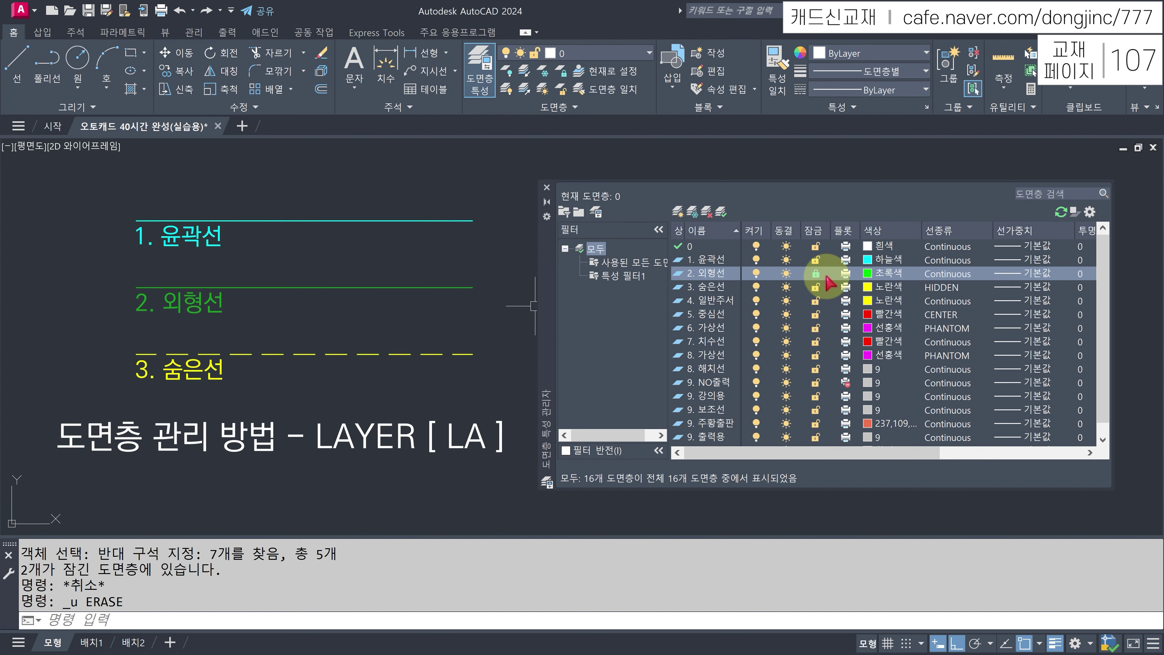
- Unlock the layer 2. 외형선 and set it to not plot
{"action": "left_click", "coordinate": [816, 274]}
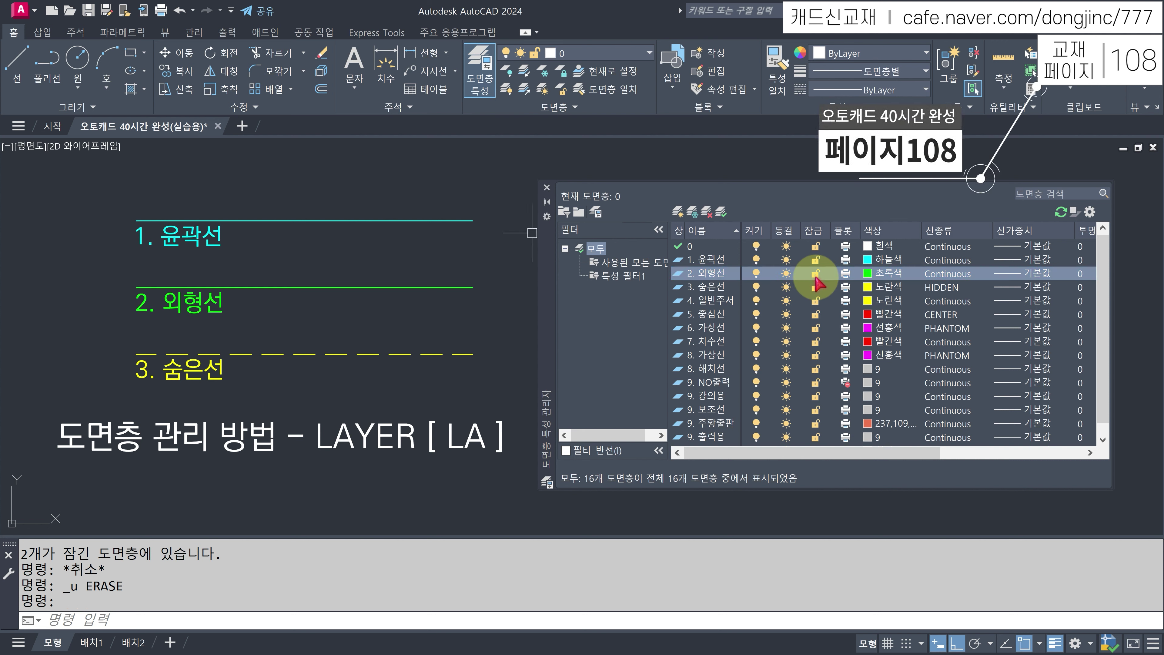
{"action": "left_click", "coordinate": [845, 276]}
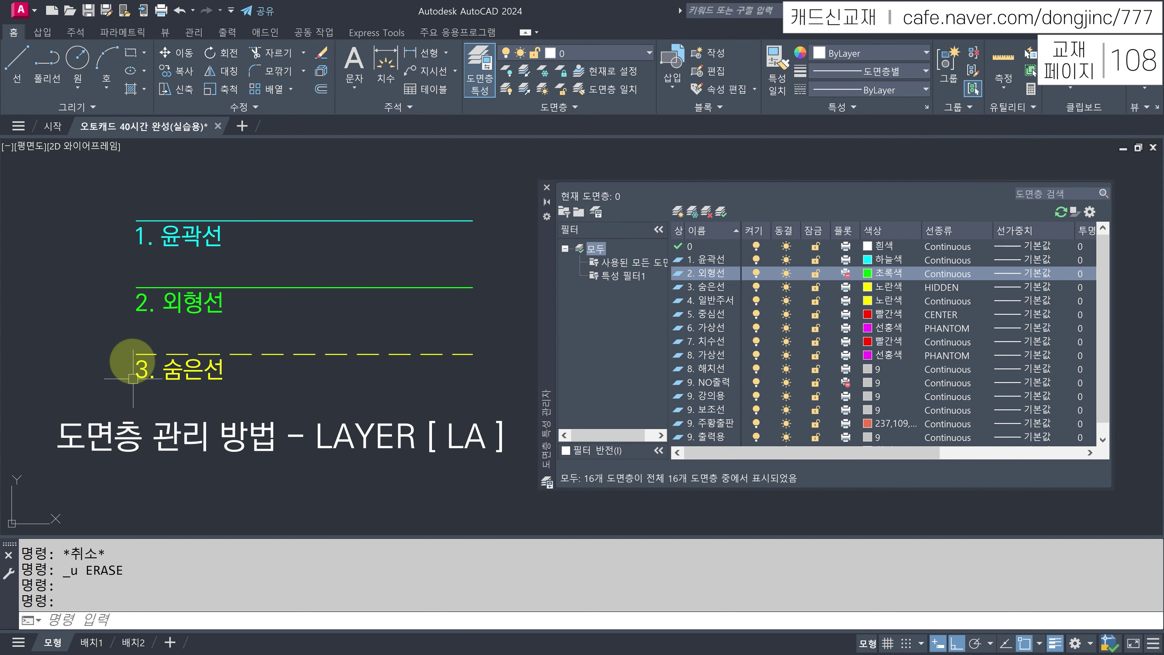
{"action": "left_click", "coordinate": [66, 292]}
{"action": "key", "text": "Escape"}
{"action": "key", "text": "Escape"}
{"action": "key", "text": "Escape"}
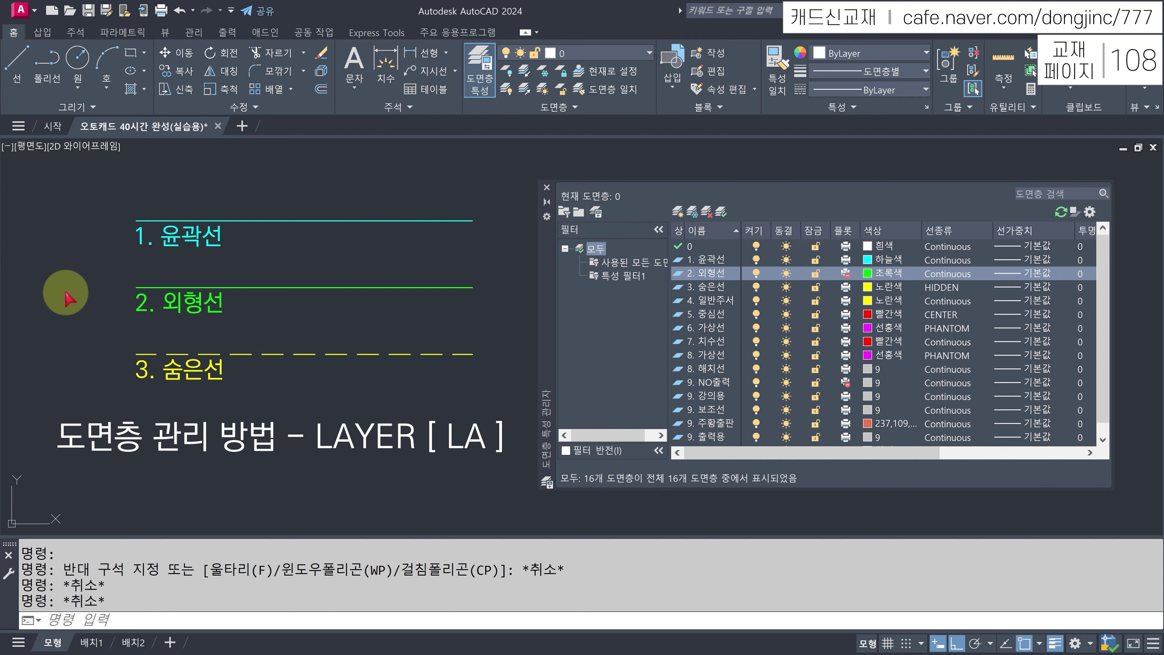
- Preview a plot of a window around the three example lines and the title, and leave without plotting
{"action": "key", "text": "ctrl+p"}
{"action": "left_click", "coordinate": [425, 403]}
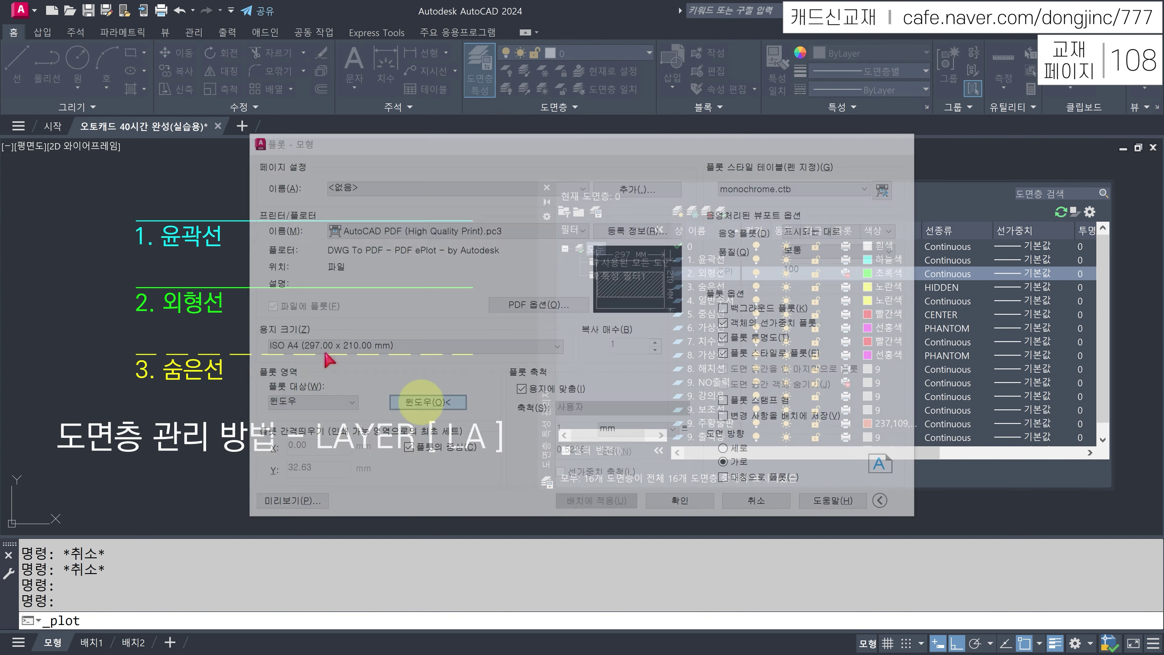
{"action": "left_click", "coordinate": [9, 193]}
{"action": "left_click", "coordinate": [522, 486]}
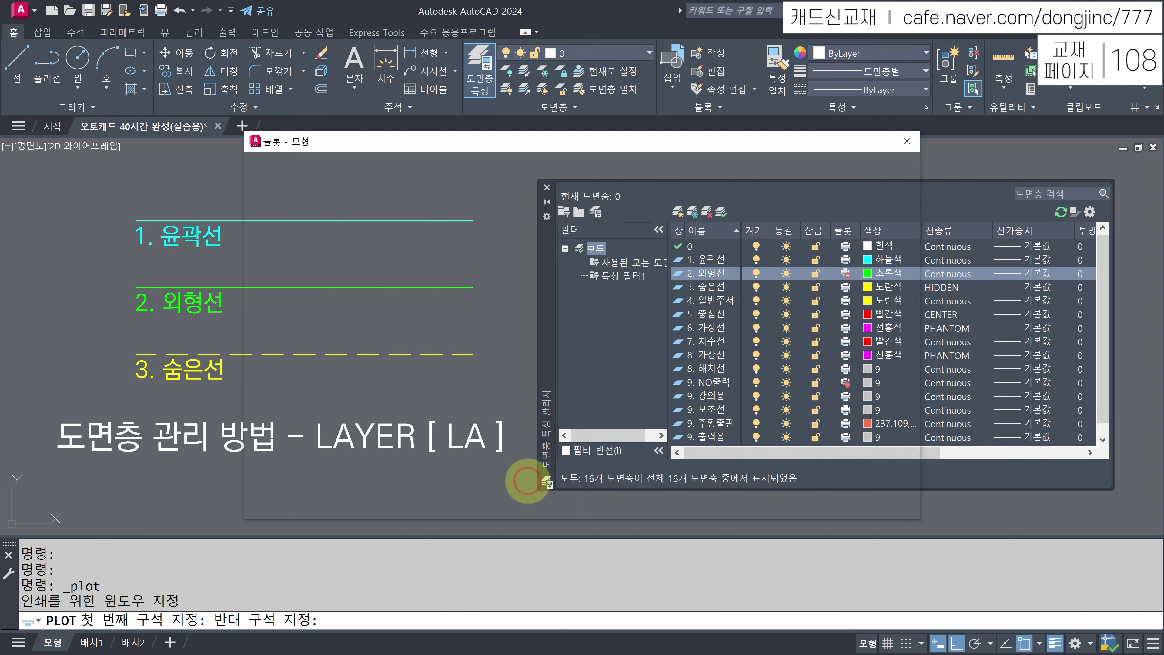
{"action": "left_click", "coordinate": [317, 505]}
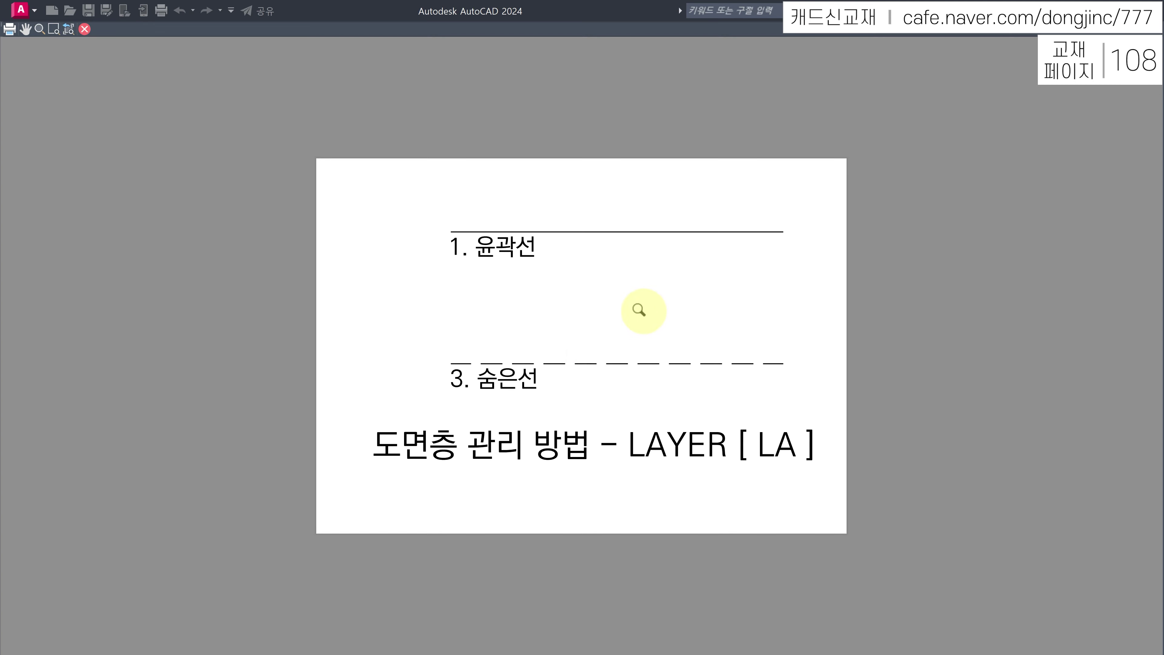
{"action": "key", "text": "Escape"}
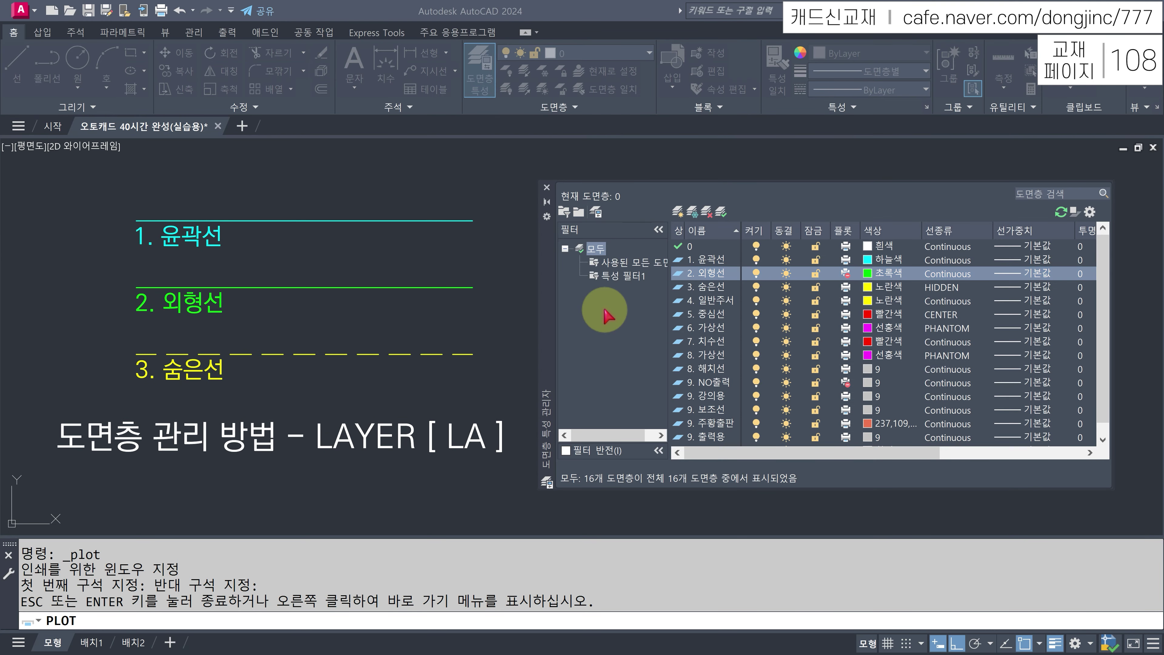
{"action": "key", "text": "Escape"}
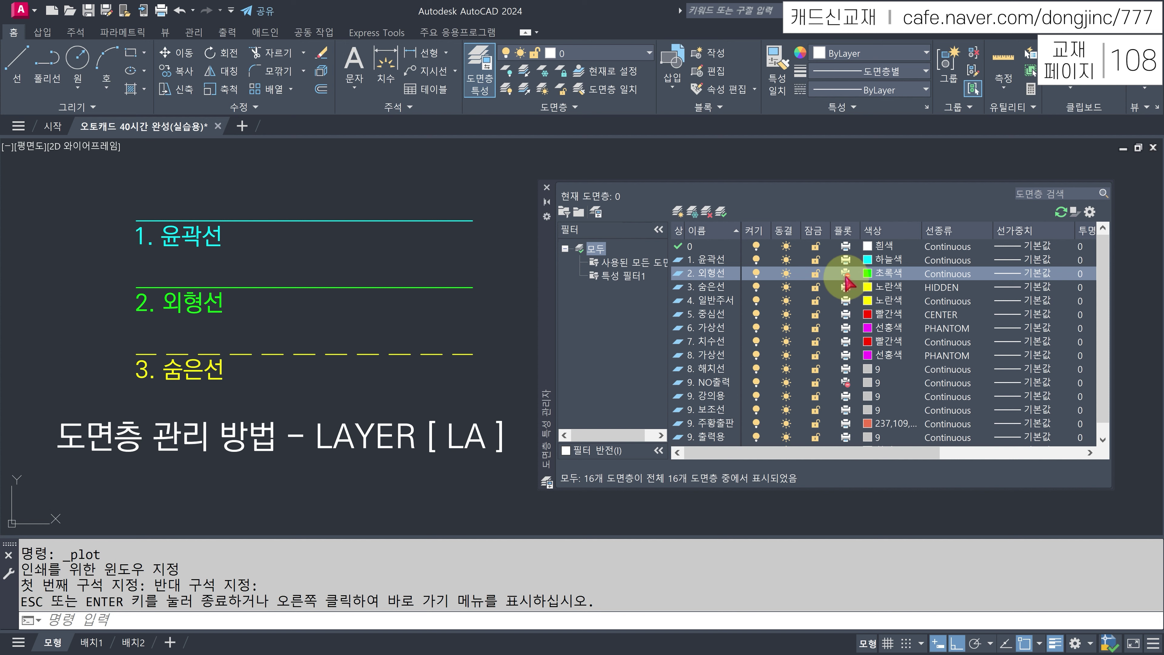
- Make the layer 2. 외형선 plottable again and close the layer properties palette
{"action": "left_click", "coordinate": [842, 274]}
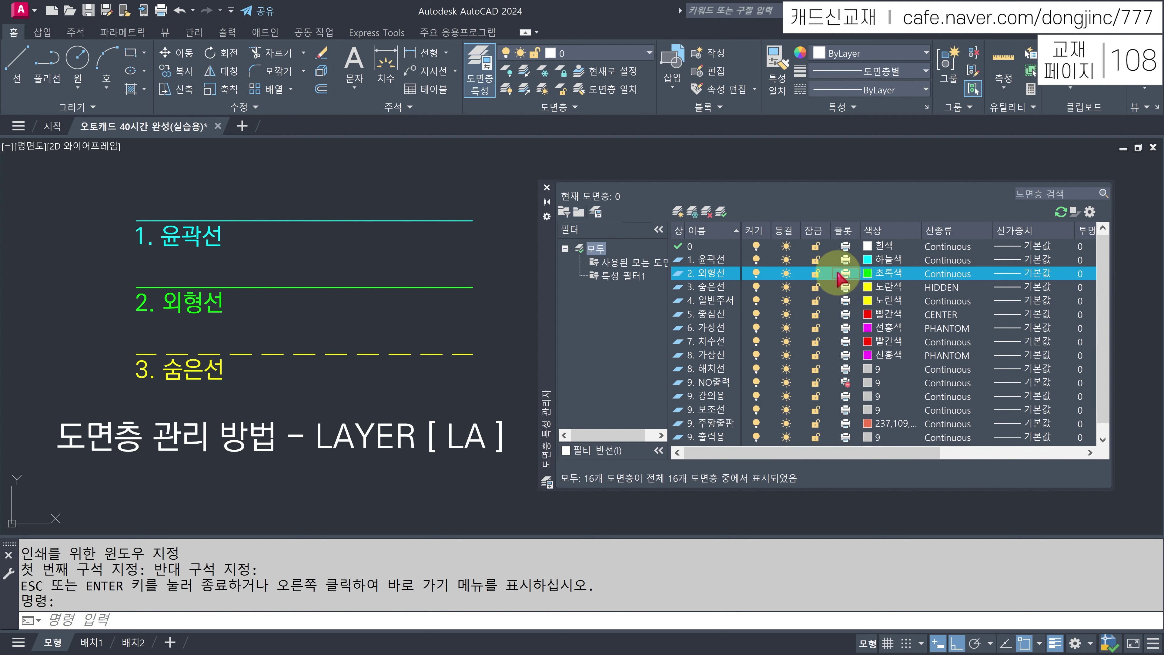
{"action": "left_click", "coordinate": [547, 187]}
{"action": "key", "text": "Escape"}
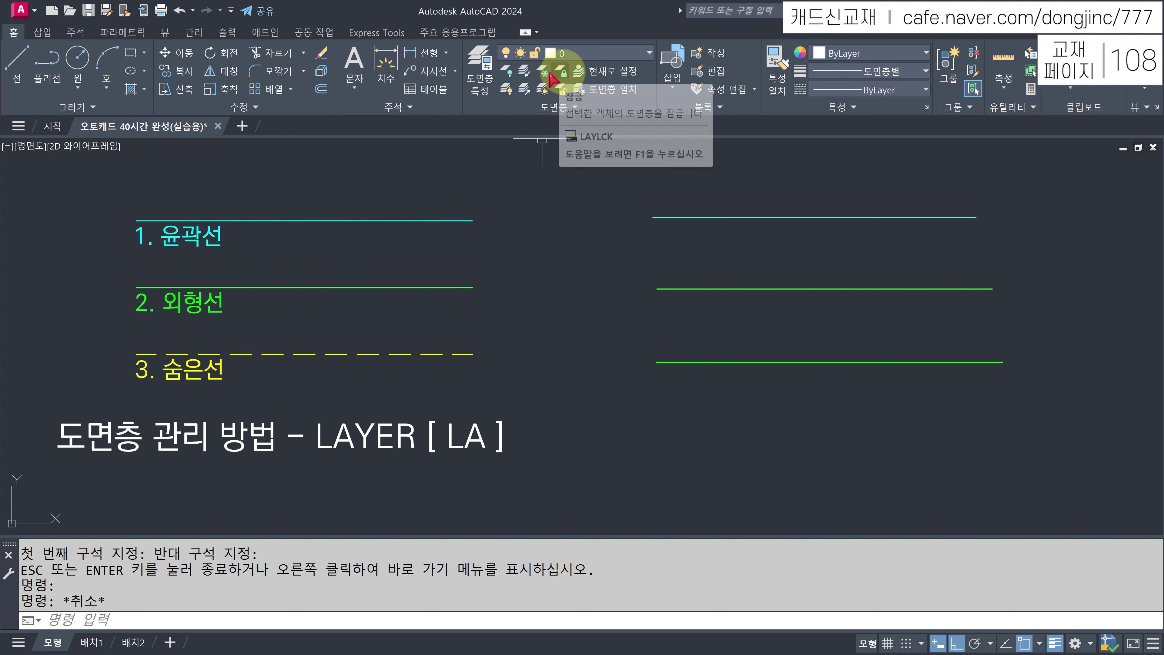
- Turn off the layer 2. 외형선 by picking its example line, and turn all layers back on
{"action": "left_click", "coordinate": [509, 74]}
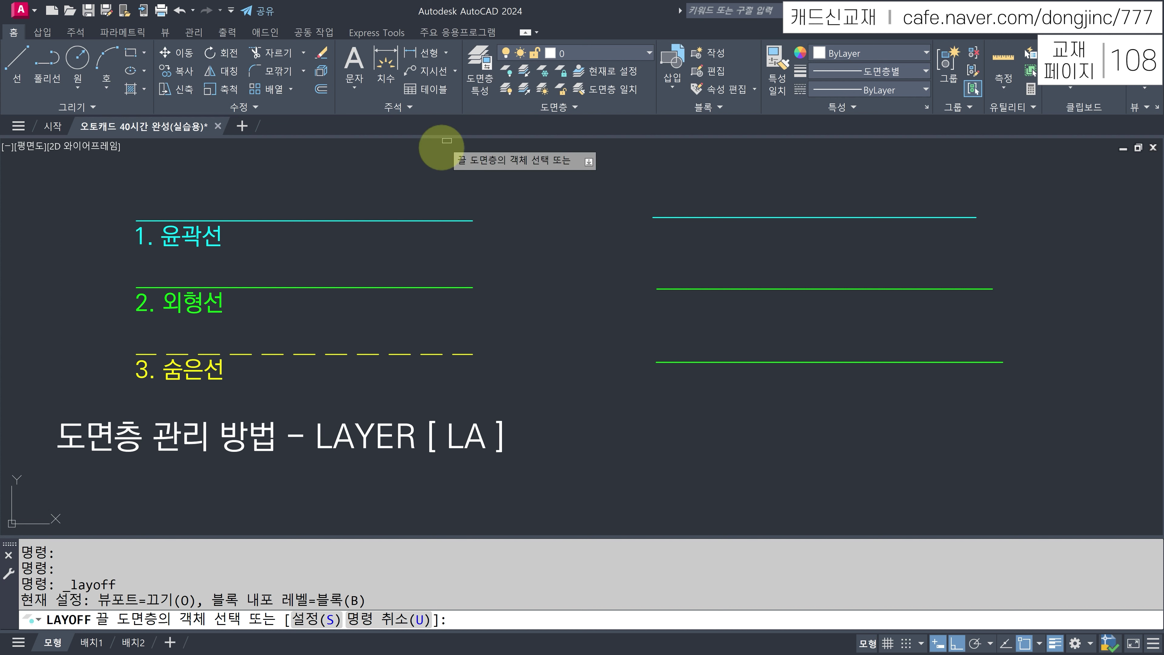
{"action": "left_click", "coordinate": [403, 286]}
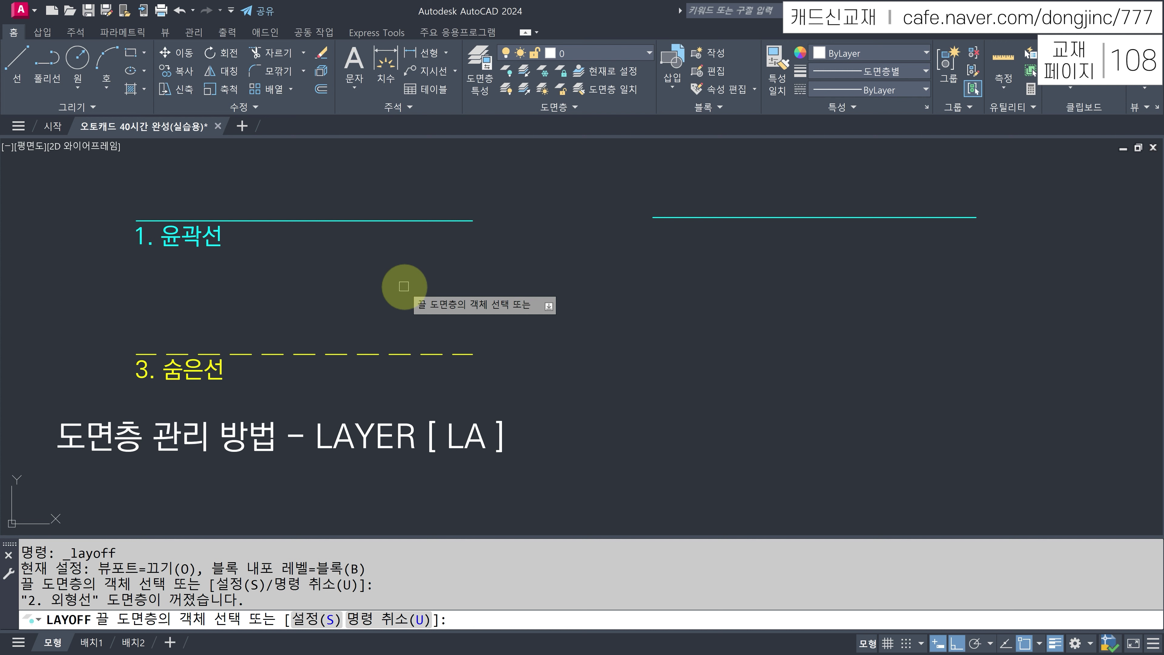
{"action": "key", "text": "Return"}
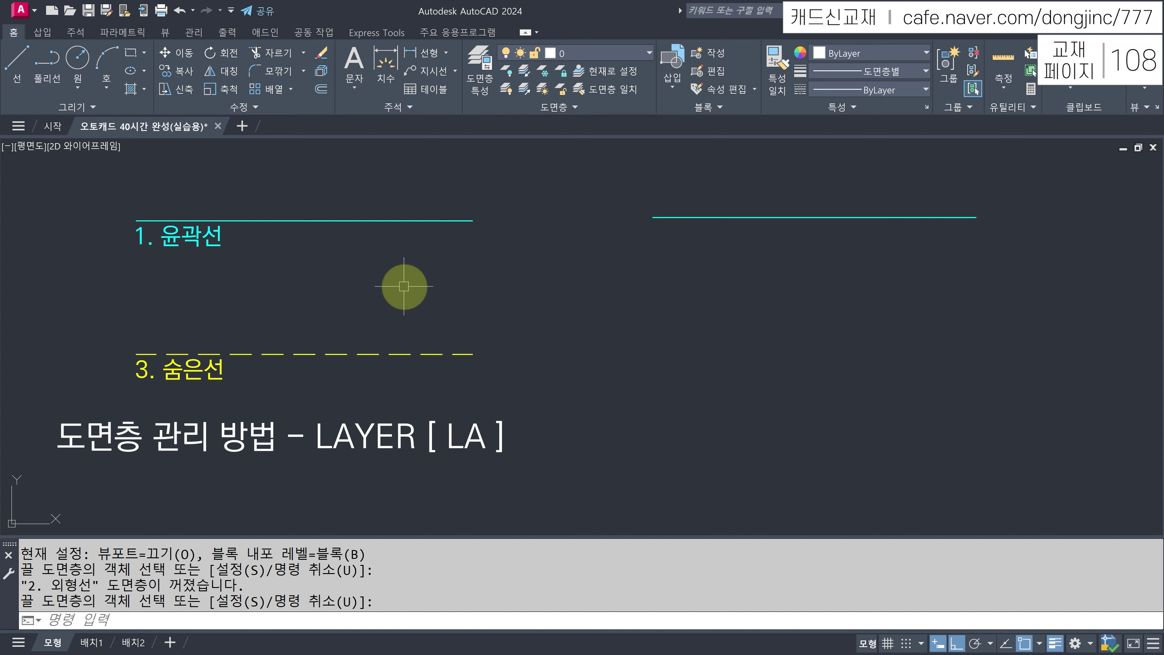
{"action": "left_click", "coordinate": [507, 94]}
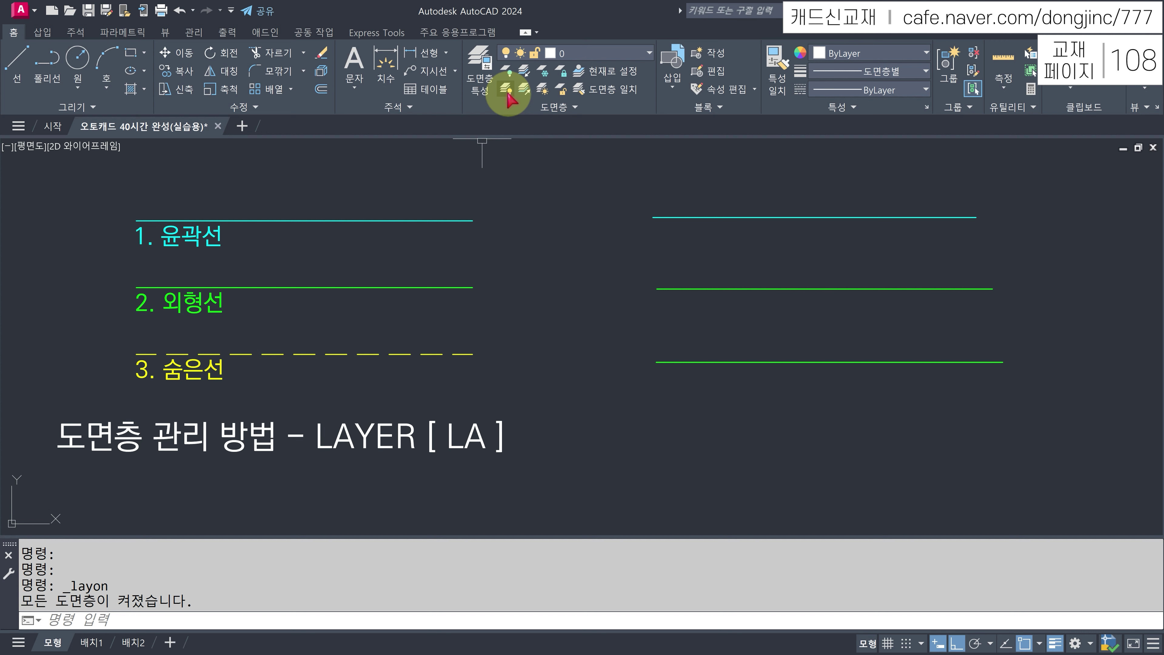
- Isolate the layer 2. 외형선 by picking its example line, and restore the hidden layers with Unisolate
{"action": "left_click", "coordinate": [524, 73]}
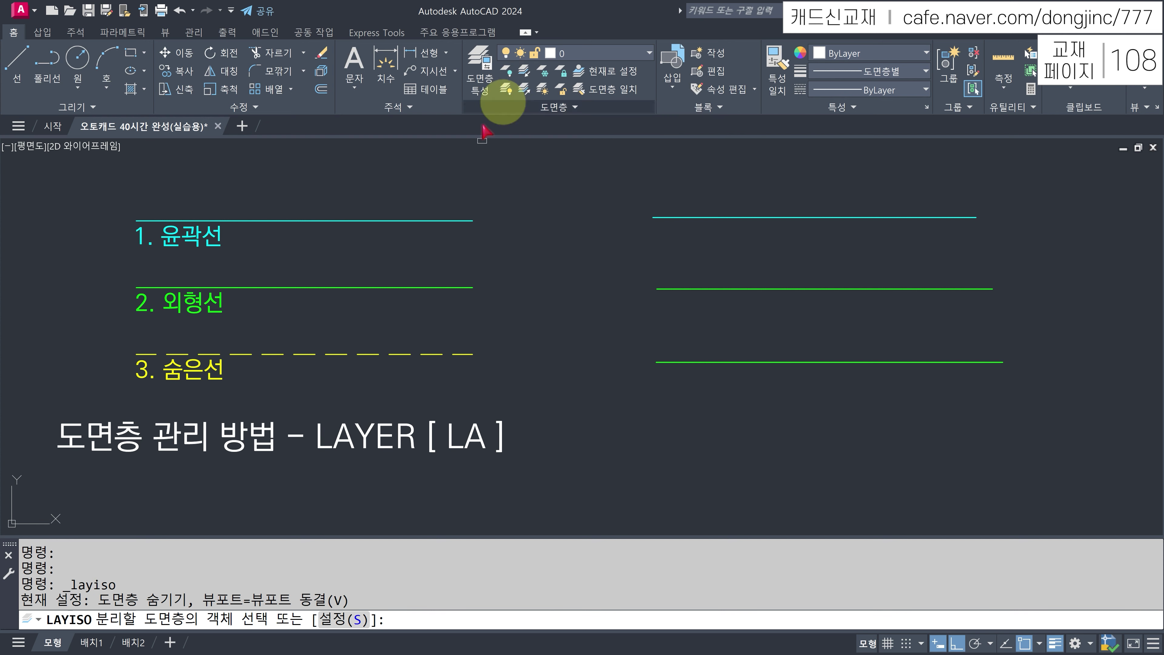
{"action": "left_click", "coordinate": [344, 286]}
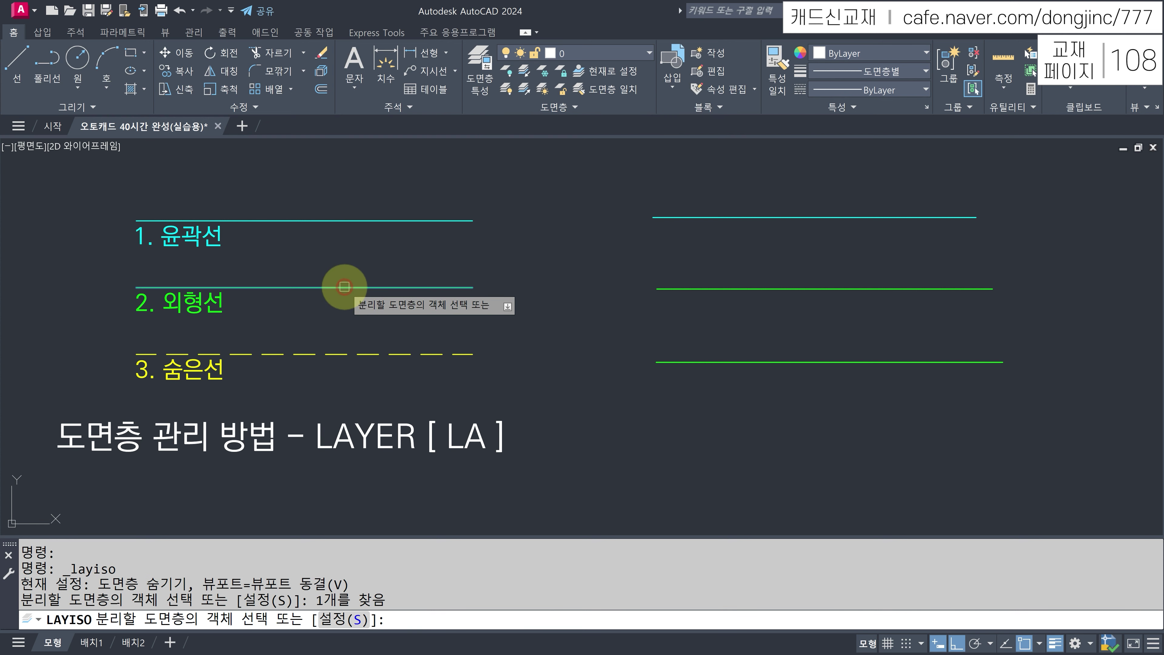
{"action": "key", "text": "Return"}
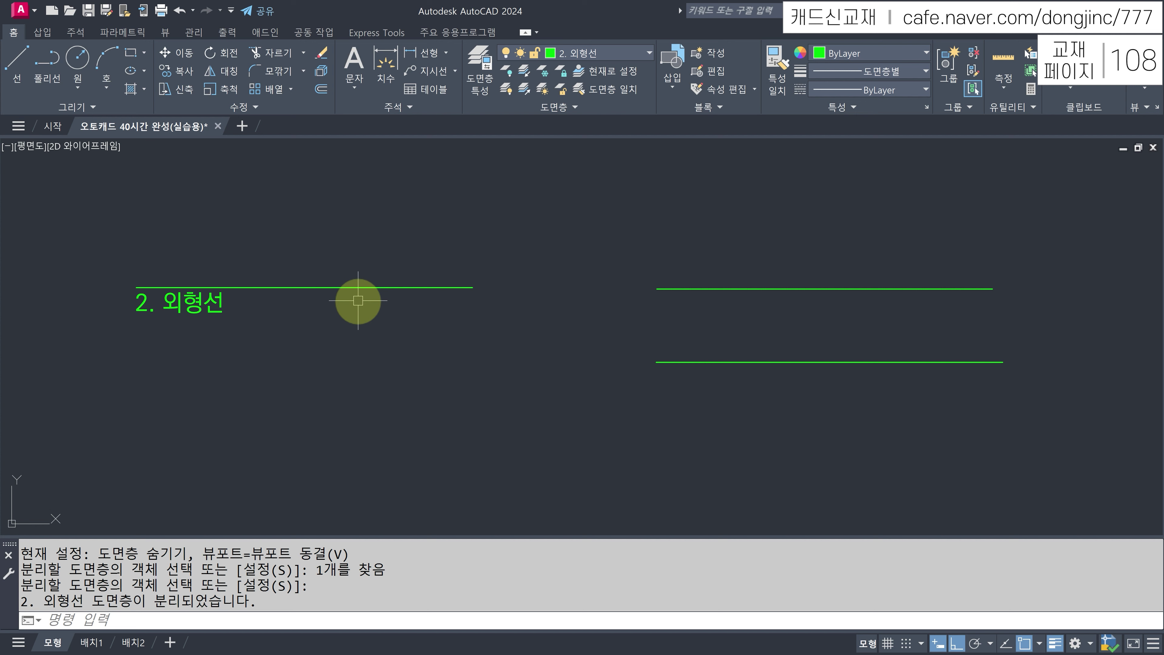
{"action": "left_click", "coordinate": [523, 93]}
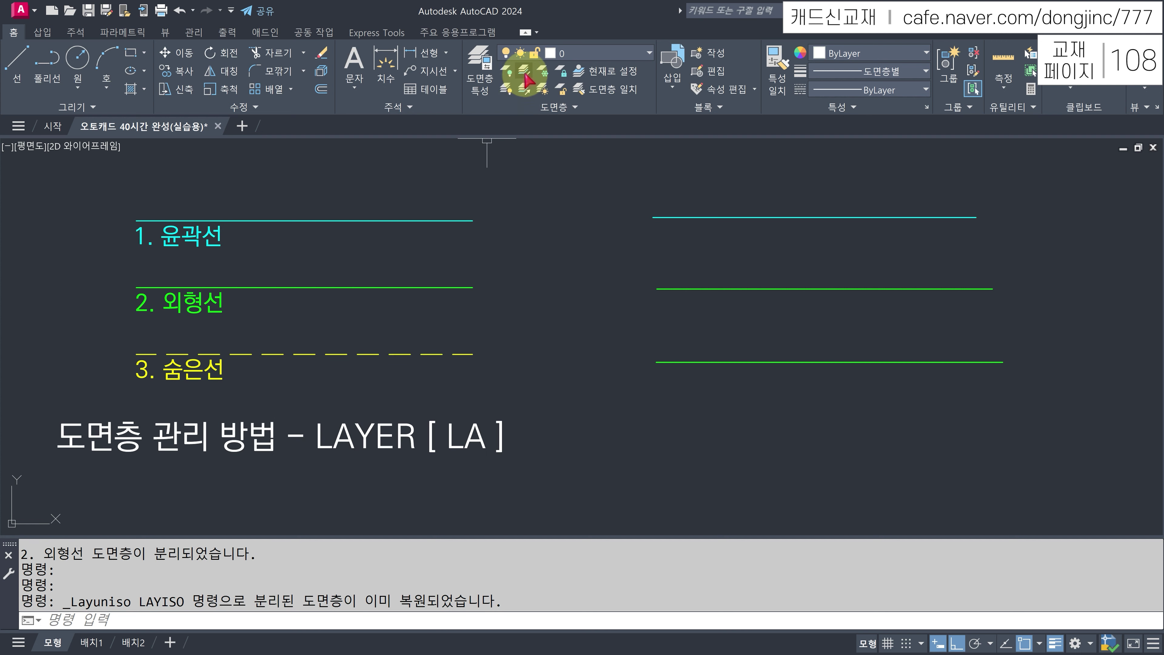
- Isolate the layer 2. 외형선 through its example line, with the Lock and fade setting and a fade value of 50 for the other layers
{"action": "left_click", "coordinate": [524, 72]}
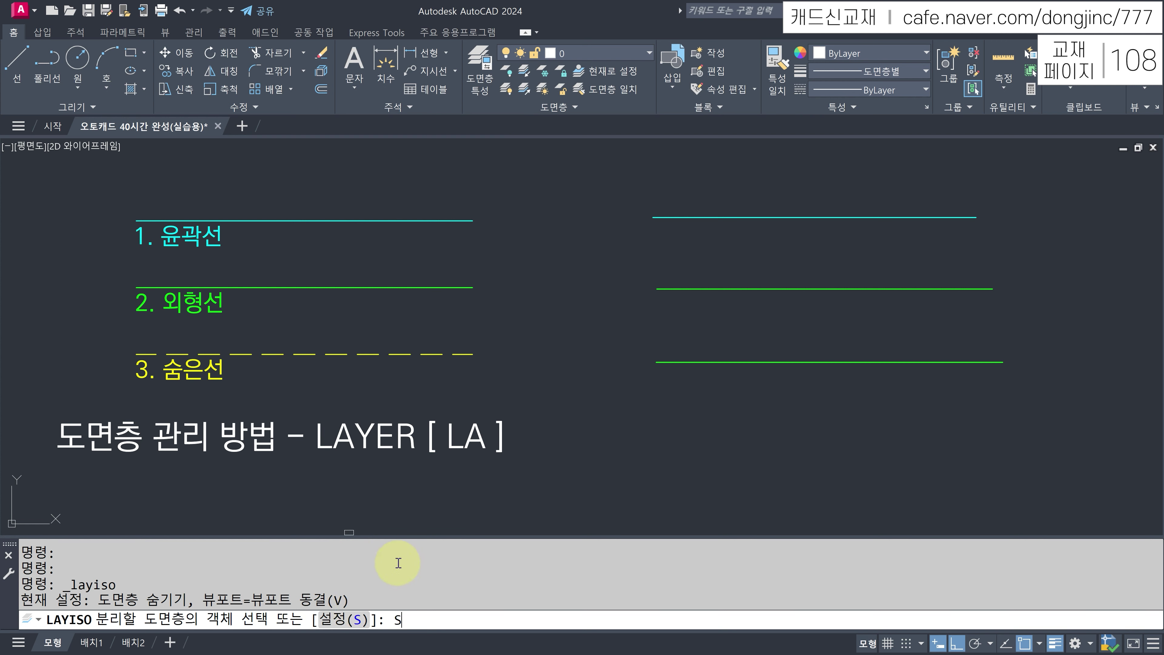
{"action": "type", "text": "S"}
{"action": "key", "text": "Return"}
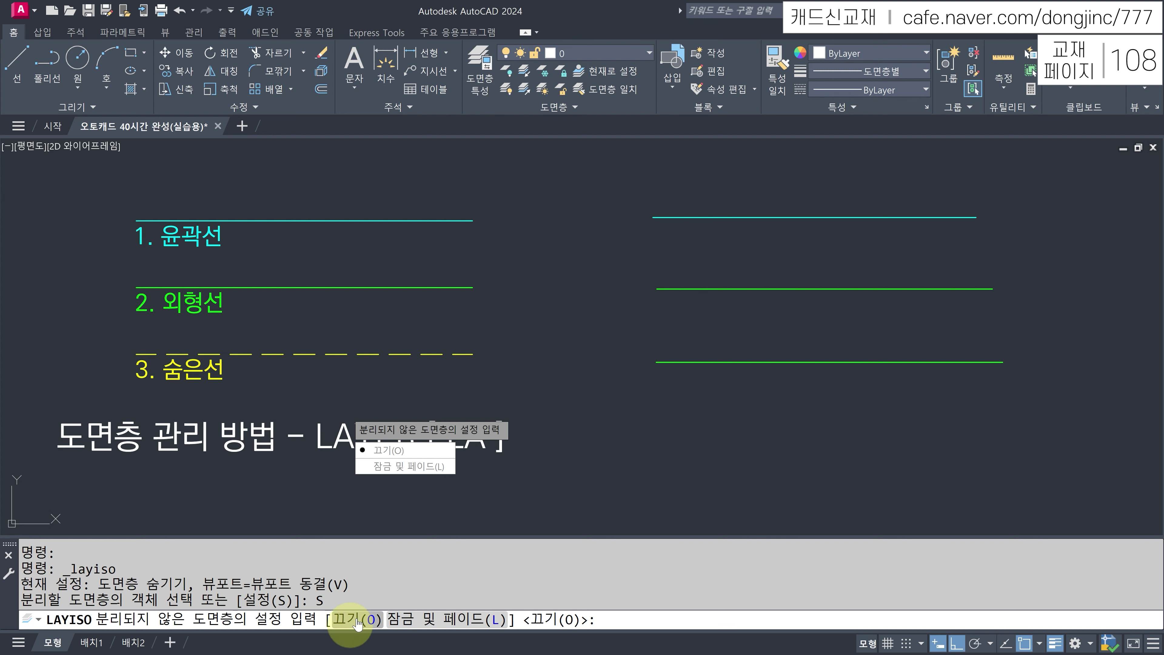
{"action": "left_click", "coordinate": [453, 620]}
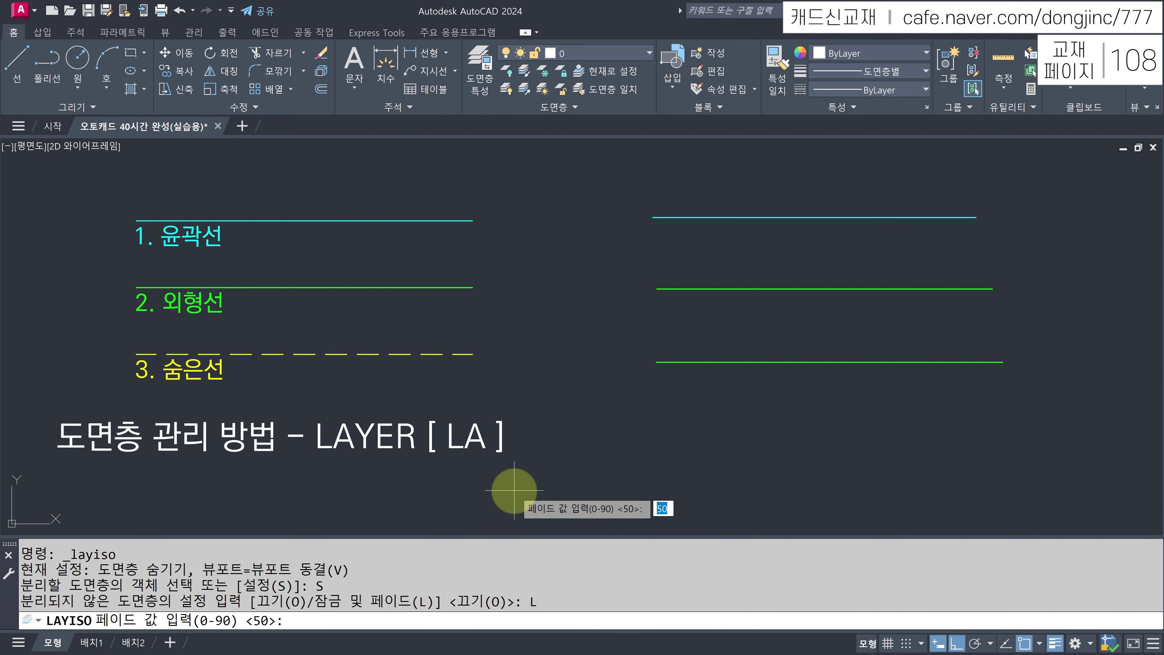
{"action": "key", "text": "Return"}
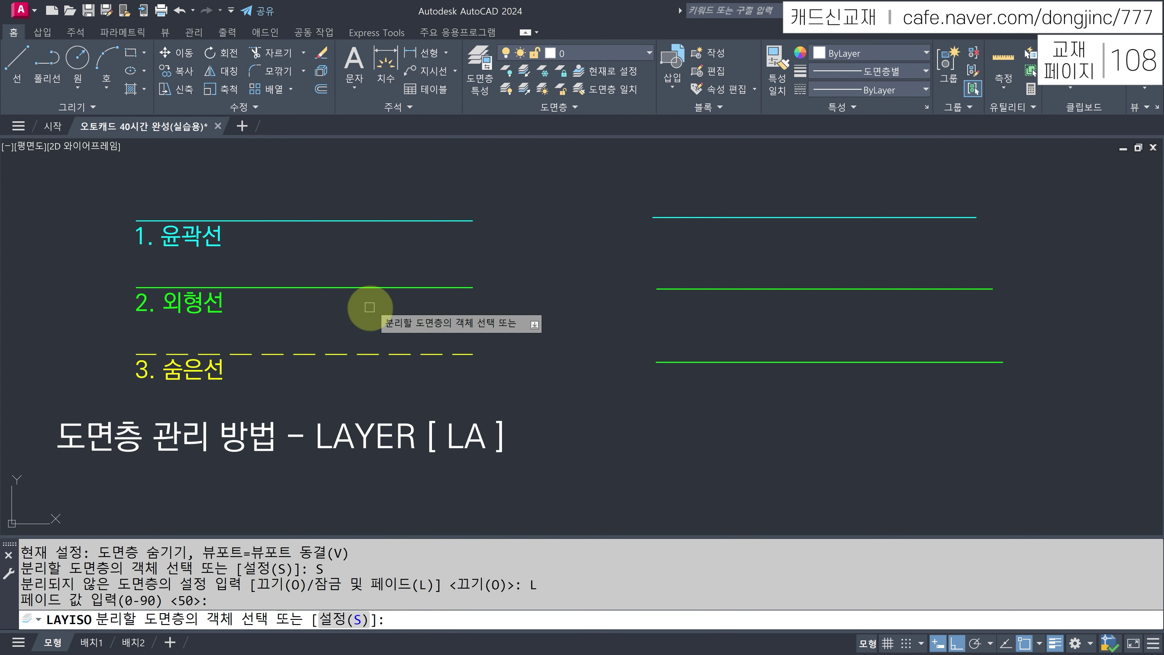
{"action": "left_click", "coordinate": [398, 287]}
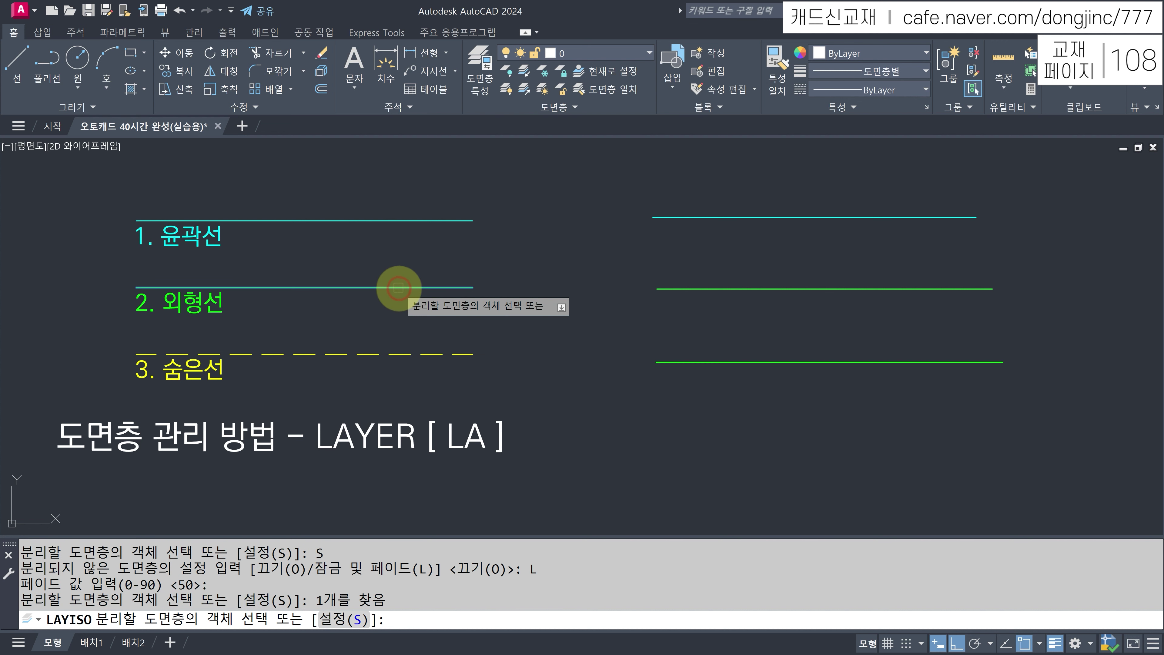
{"action": "key", "text": "Return"}
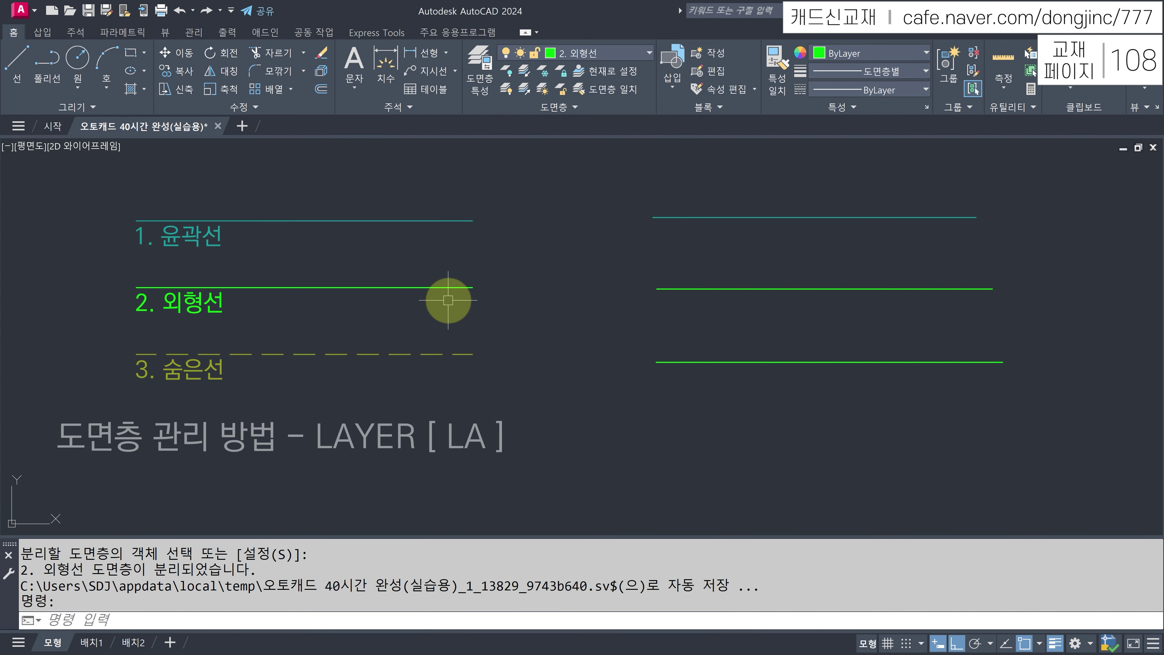
- Test selecting the 2. 외형선 line, clear the selection, and unisolate the layers
{"action": "left_click", "coordinate": [408, 287]}
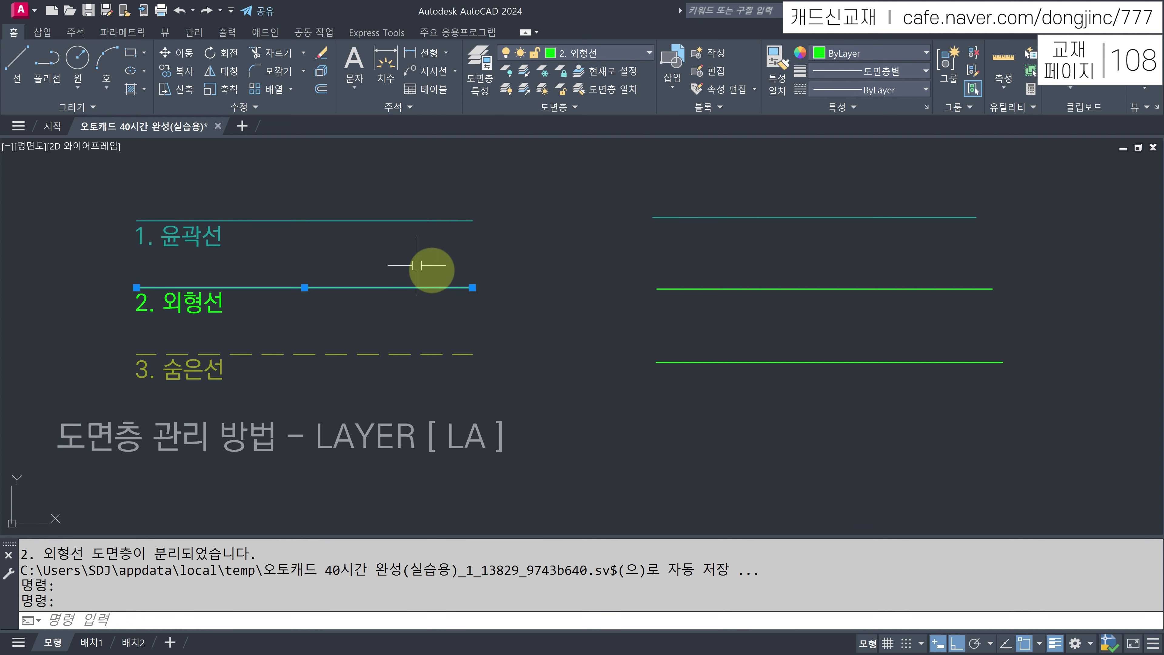
{"action": "key", "text": "Escape"}
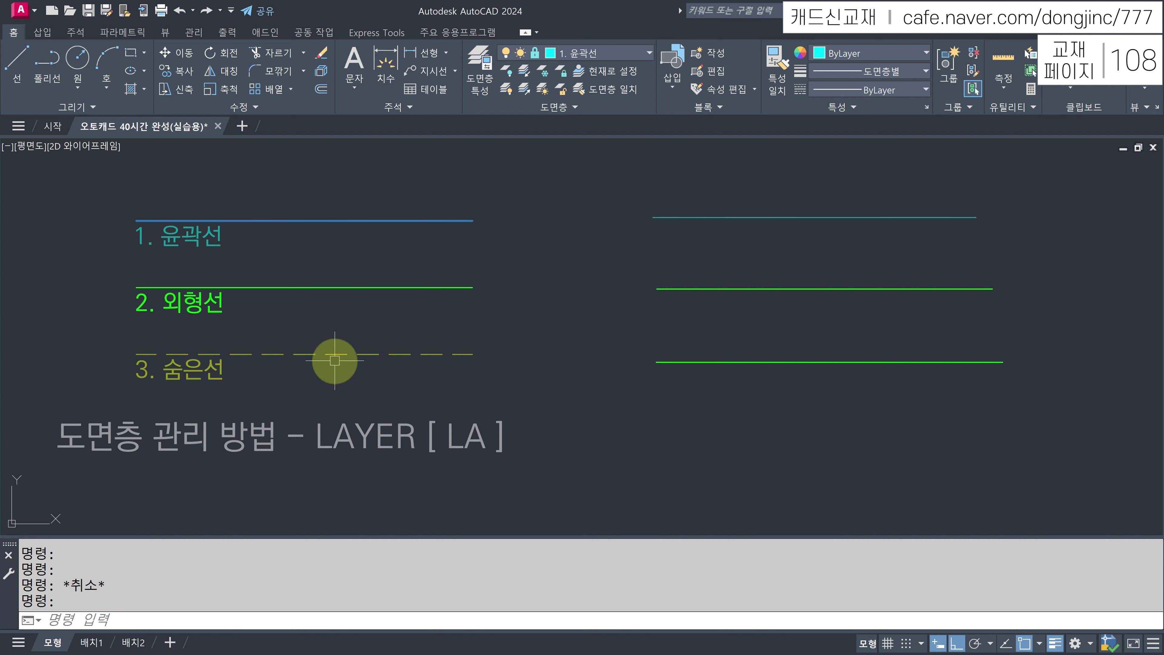
{"action": "key", "text": "Escape"}
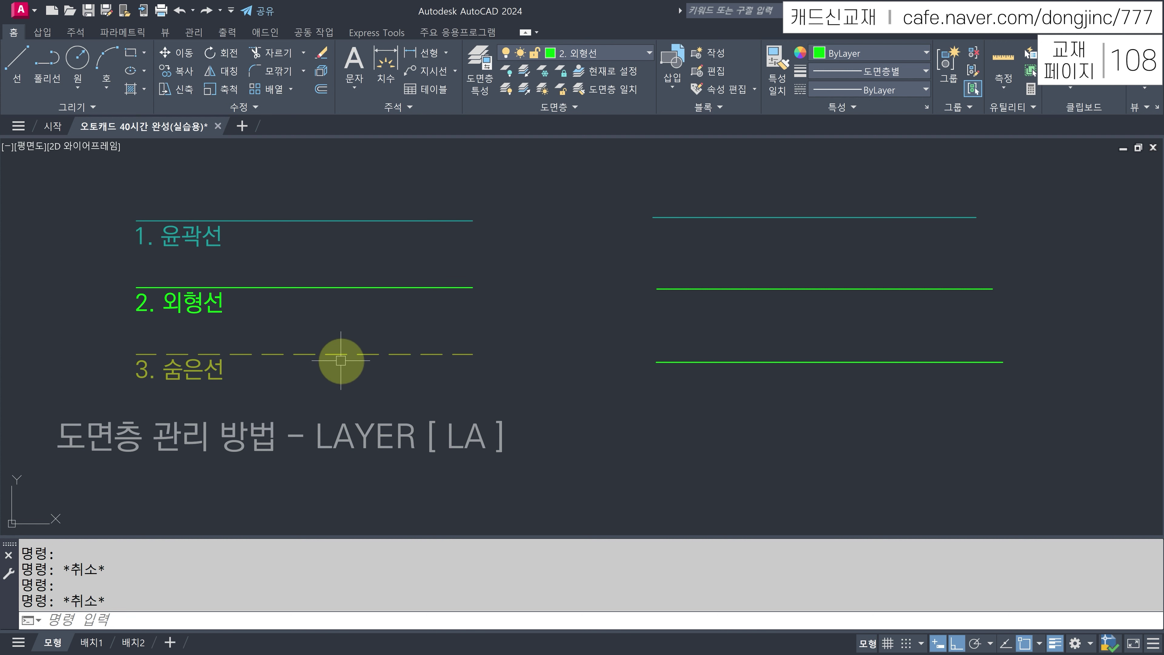
{"action": "left_click", "coordinate": [525, 89]}
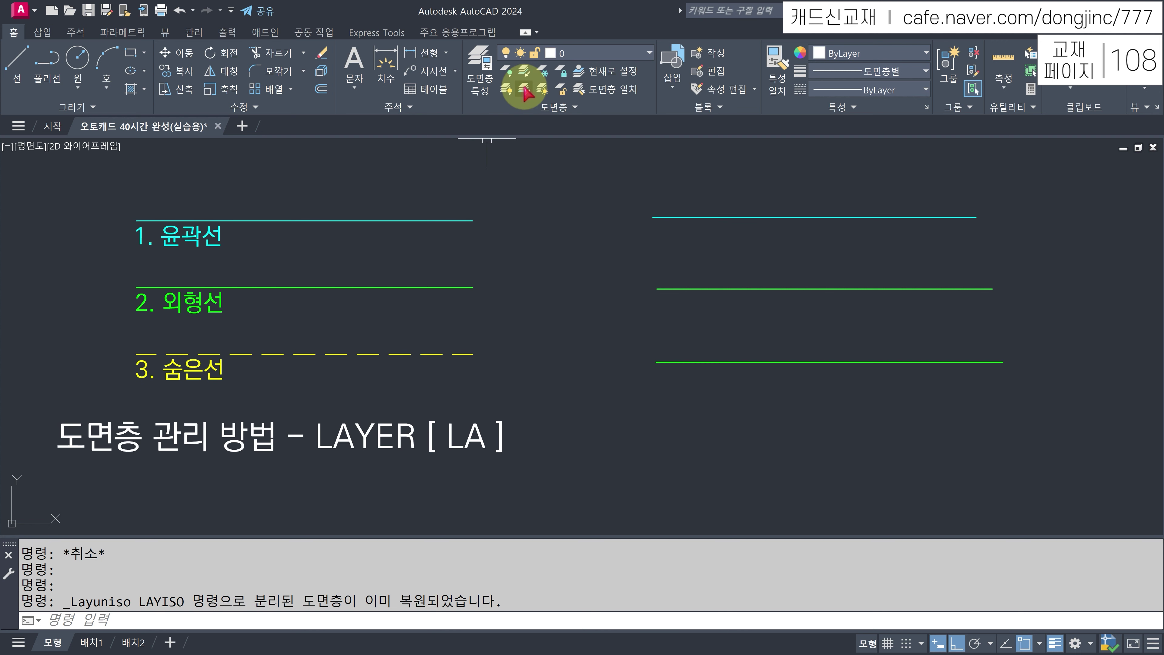
- Freeze the layer 2. 외형선 by picking its example line, and thaw all layers
{"action": "left_click", "coordinate": [545, 74]}
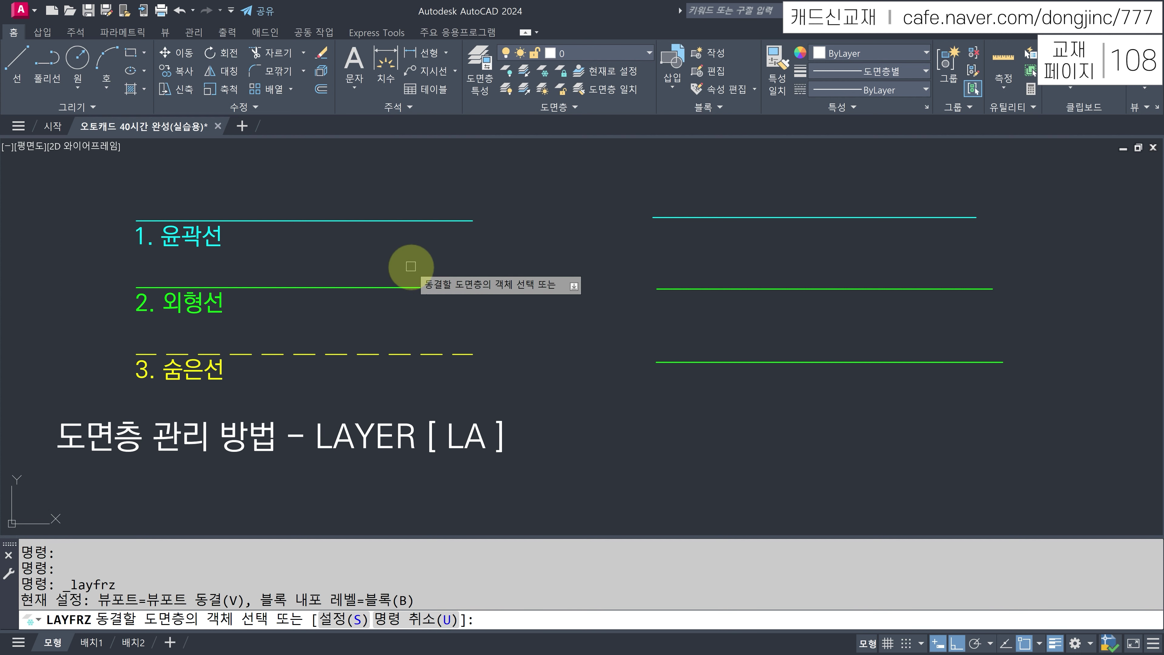
{"action": "left_click", "coordinate": [405, 286]}
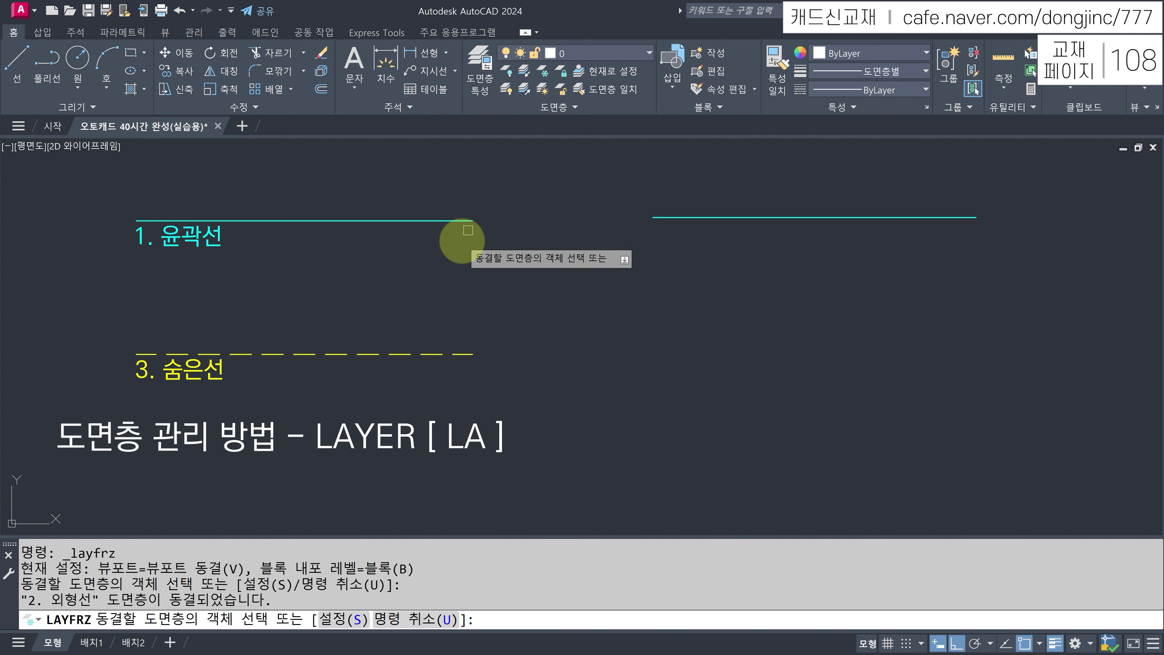
{"action": "left_click", "coordinate": [544, 93]}
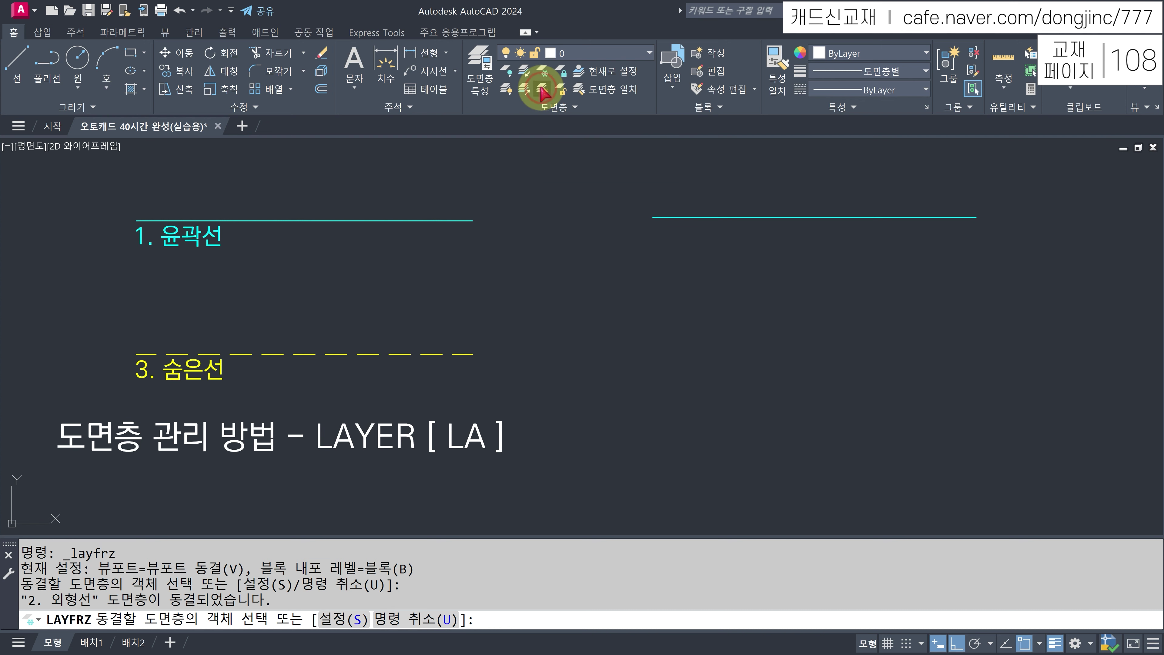
- Lock the layer 2. 외형선 by picking its example line, and unlock it again through the same line
{"action": "left_click", "coordinate": [561, 78]}
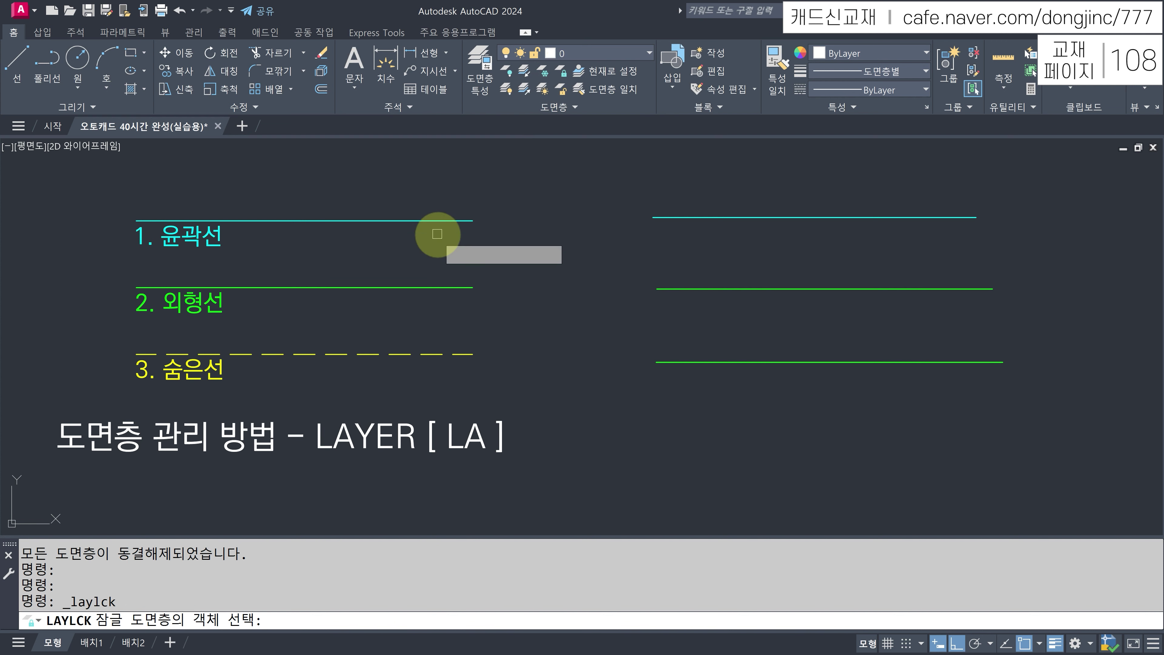
{"action": "left_click", "coordinate": [411, 287]}
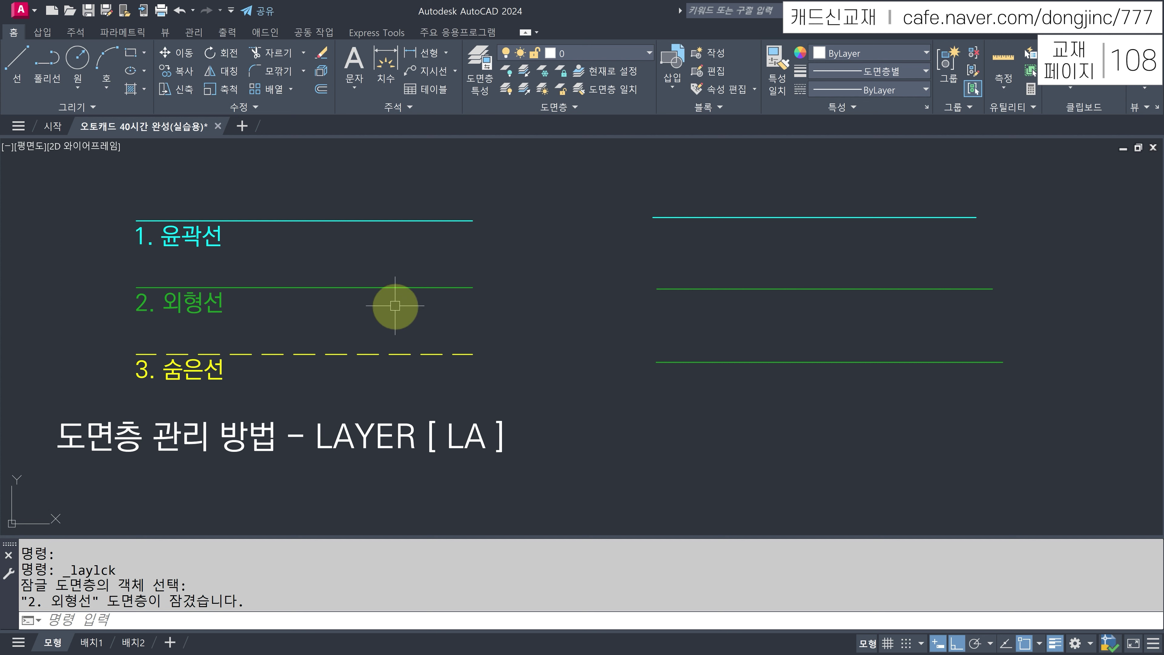
{"action": "left_click", "coordinate": [565, 94]}
{"action": "left_click", "coordinate": [565, 94]}
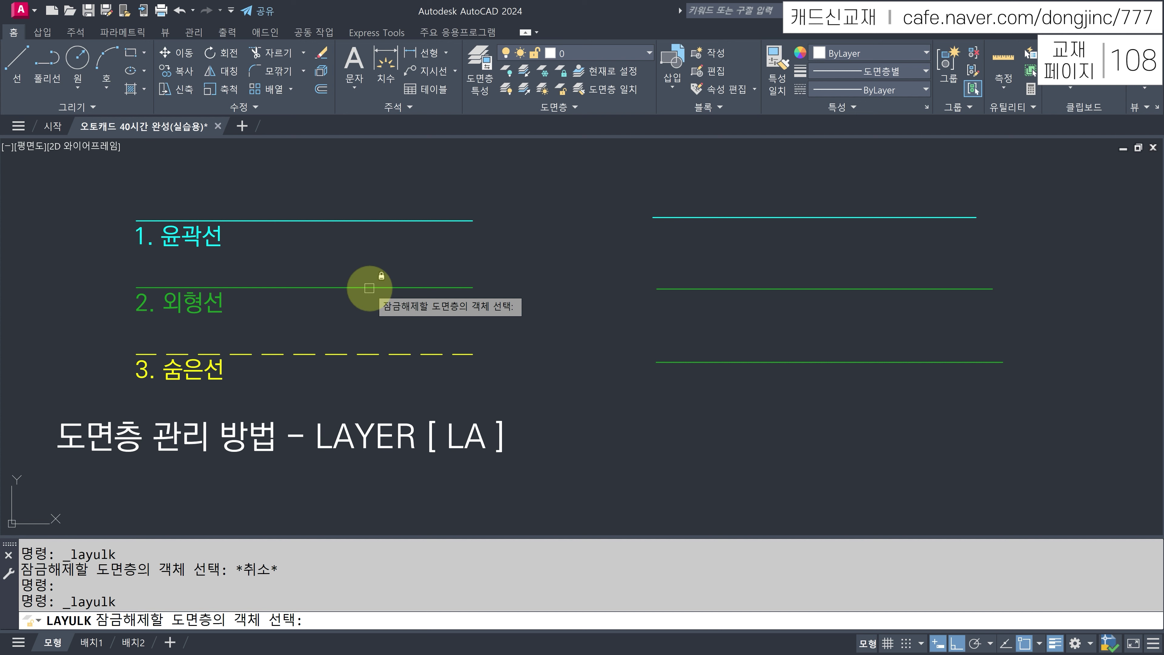
{"action": "left_click", "coordinate": [370, 288]}
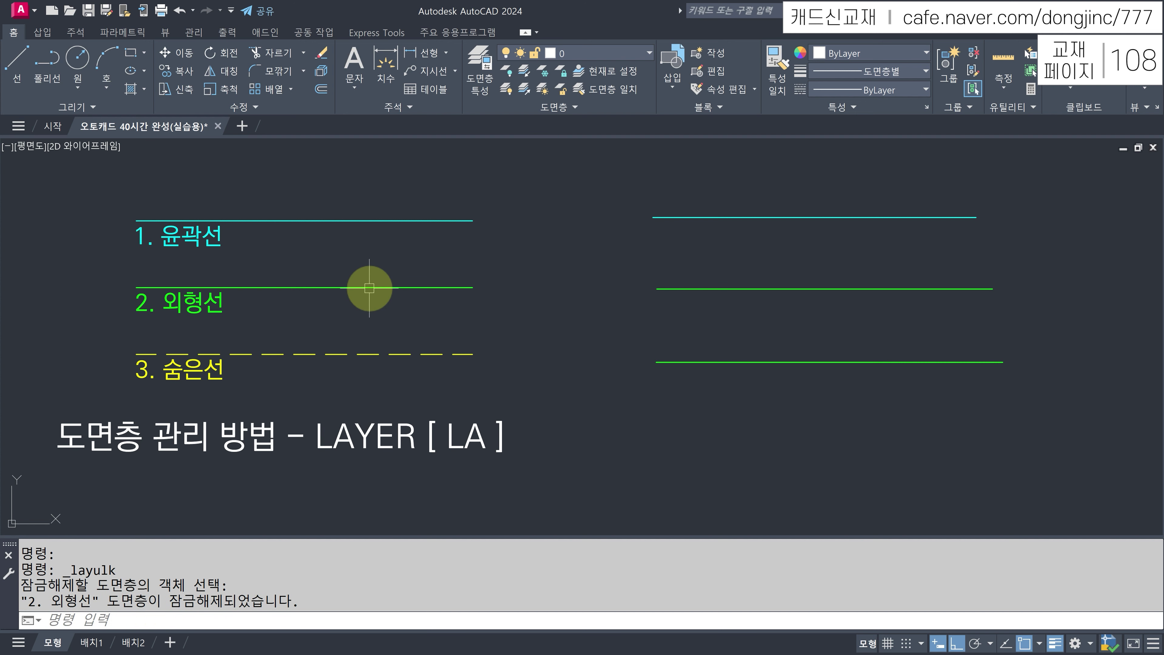
- Make 2. 외형선 the current layer by picking its example line
{"action": "left_click", "coordinate": [611, 74]}
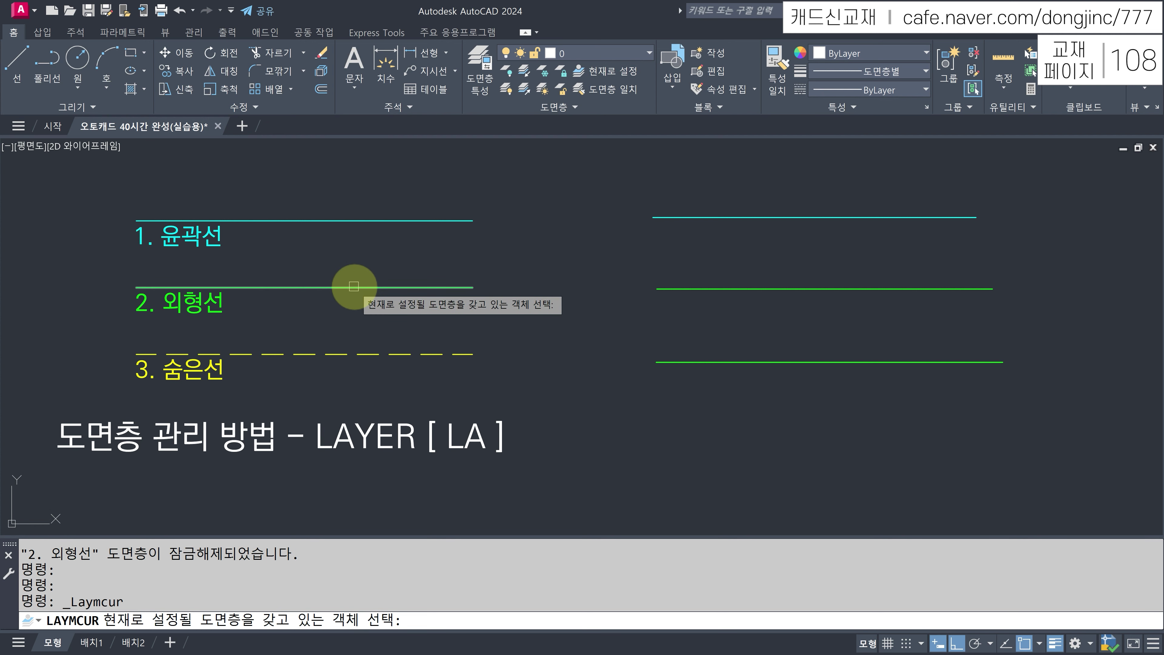
{"action": "left_click", "coordinate": [354, 286]}
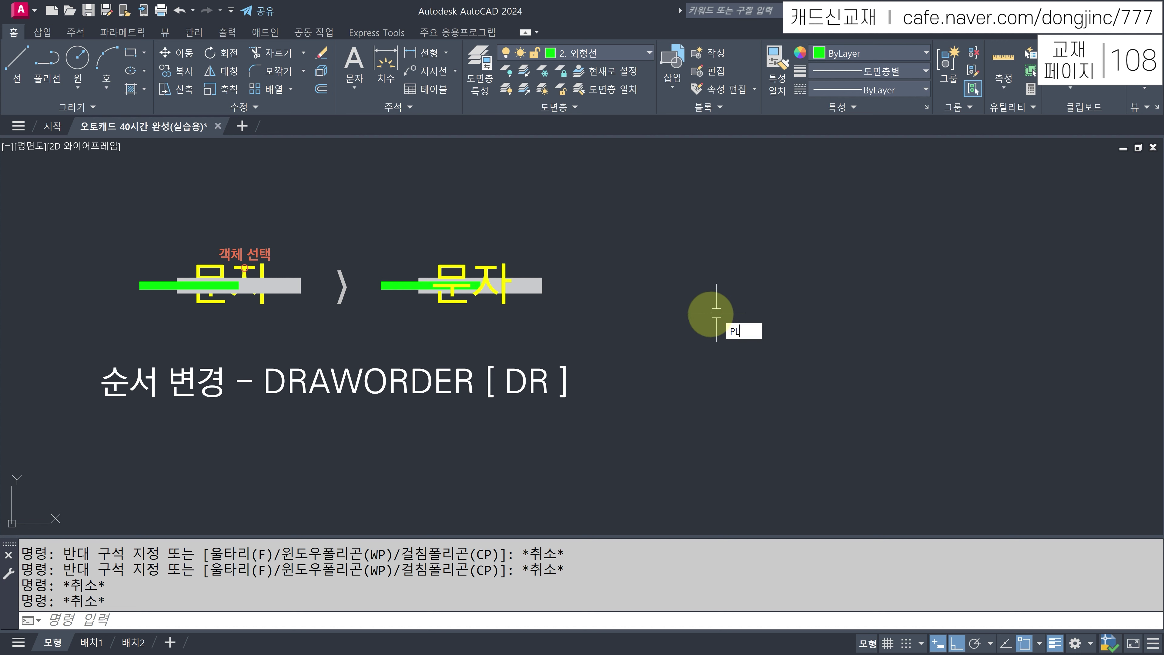
- Draw two horizontal polylines beside the DRAWORDER example, the second longer, slightly higher and offset to the right of the first
{"action": "key", "text": "Return"}
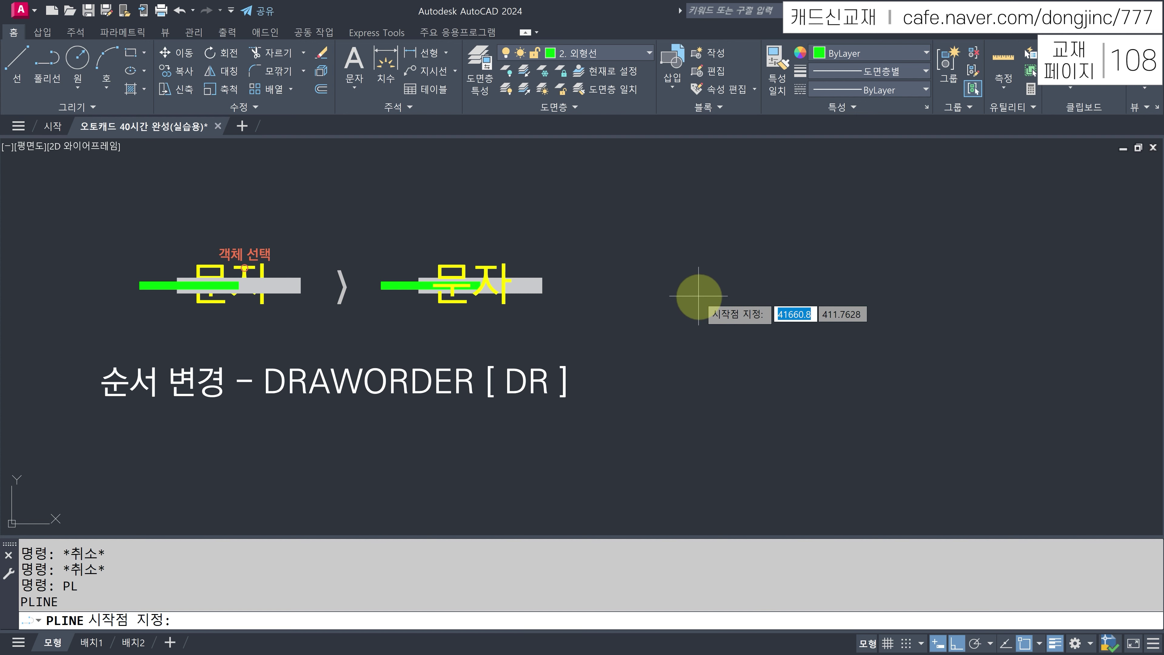
{"action": "left_click", "coordinate": [698, 296]}
{"action": "left_click", "coordinate": [806, 296]}
{"action": "key", "text": "Return"}
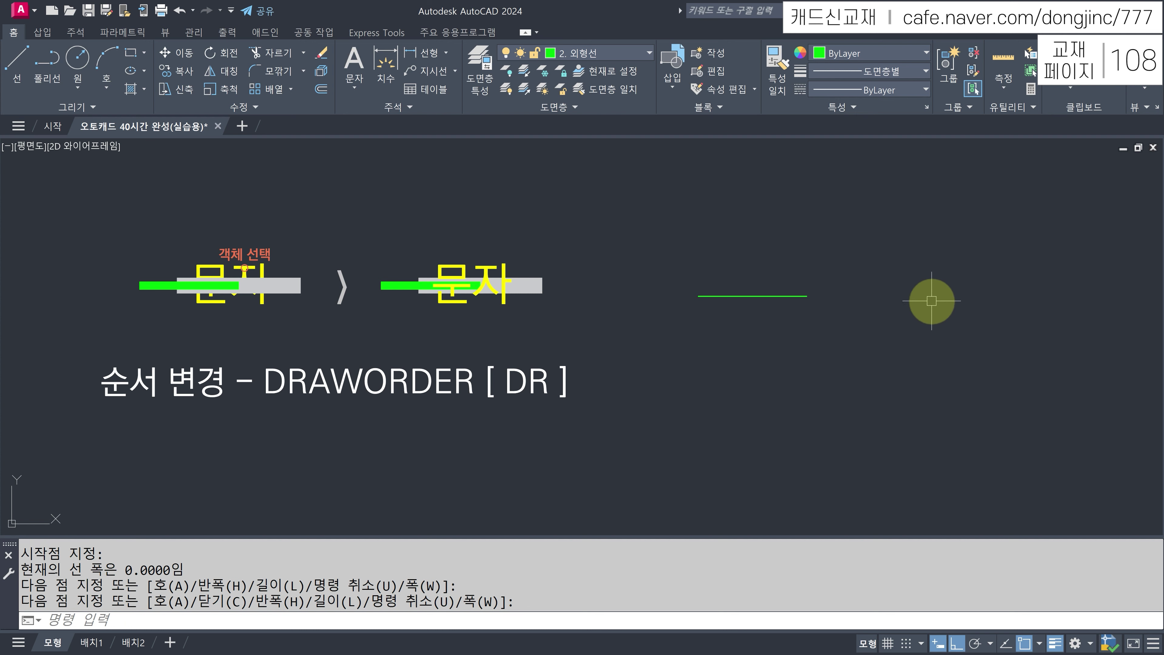
{"action": "key", "text": "Return"}
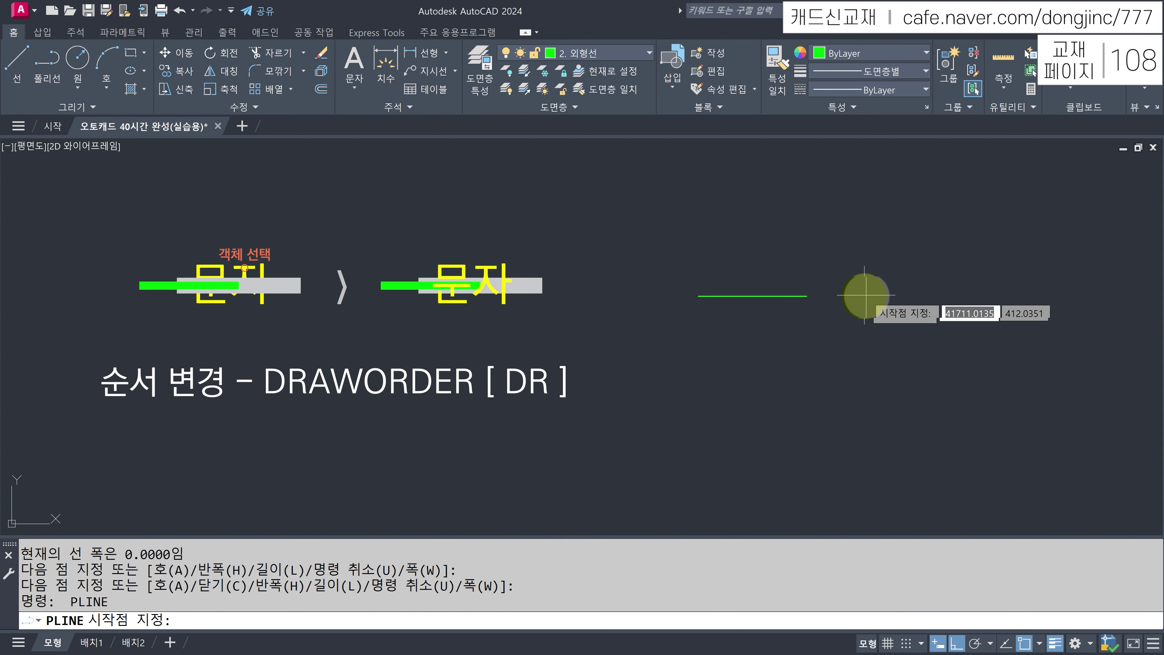
{"action": "left_click", "coordinate": [936, 278]}
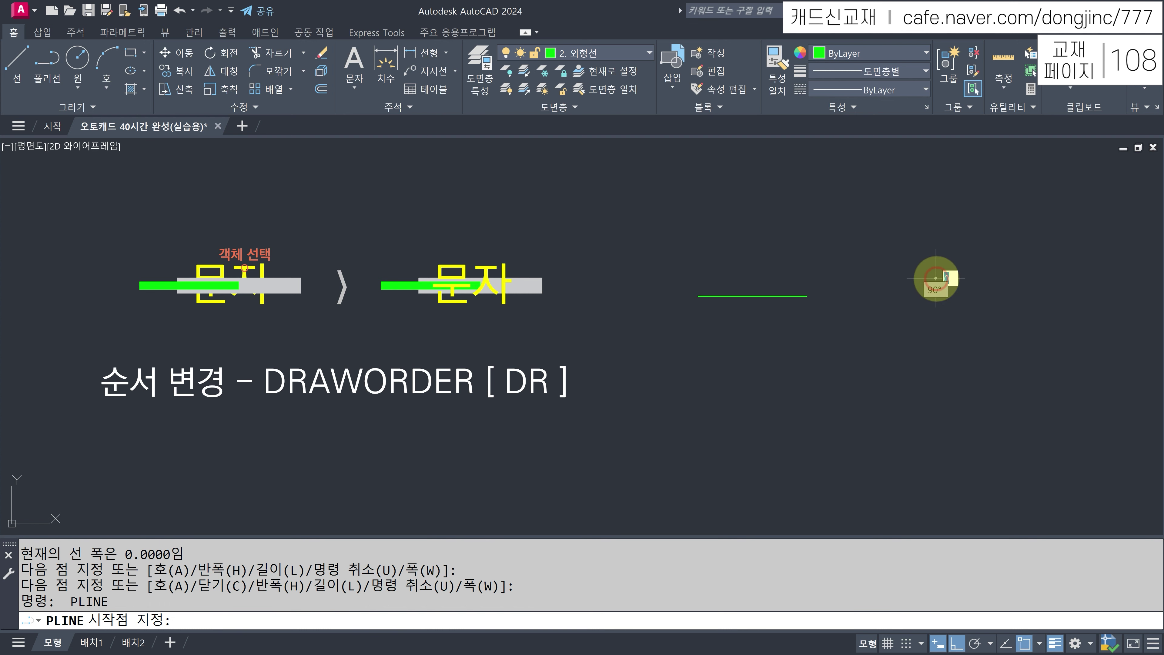
{"action": "left_click", "coordinate": [753, 278]}
{"action": "key", "text": "Escape"}
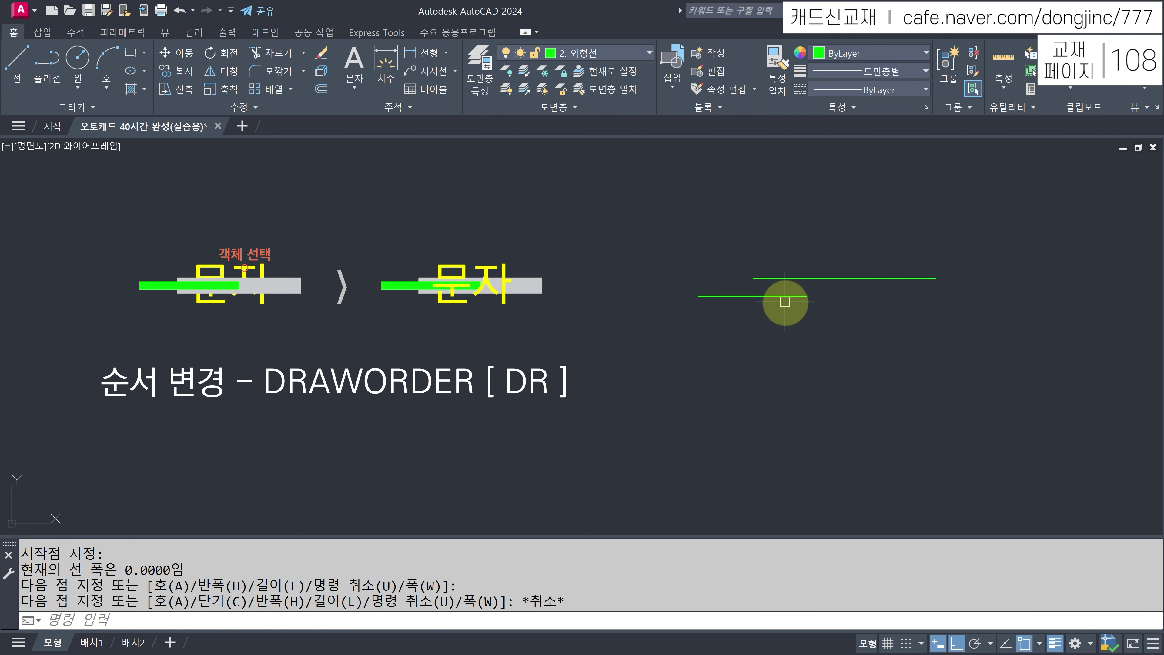
- Set the width of the shorter, lower polyline to 1
{"action": "double_click", "coordinate": [750, 296]}
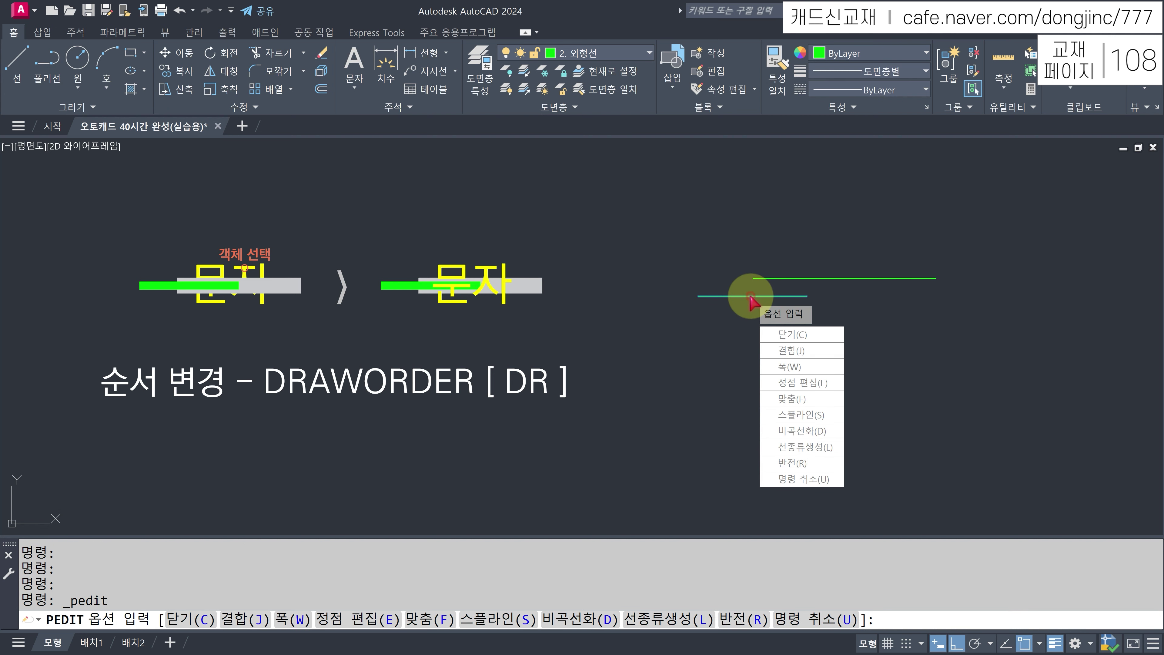
{"action": "left_click", "coordinate": [793, 366]}
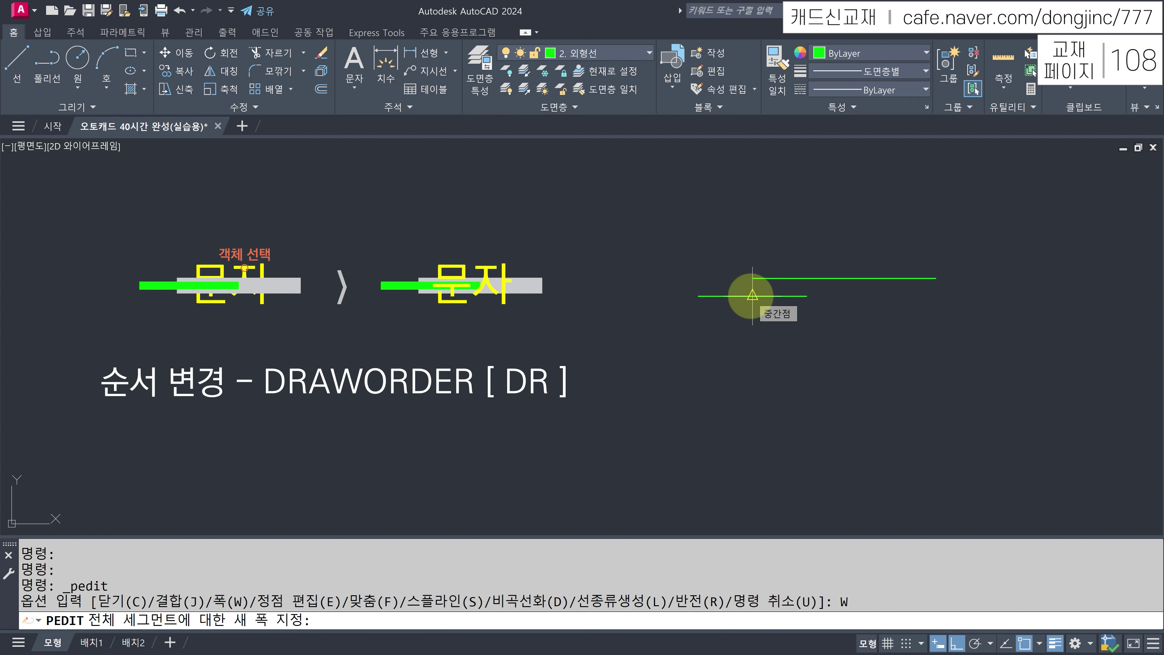
{"action": "type", "text": "1"}
{"action": "key", "text": "Return"}
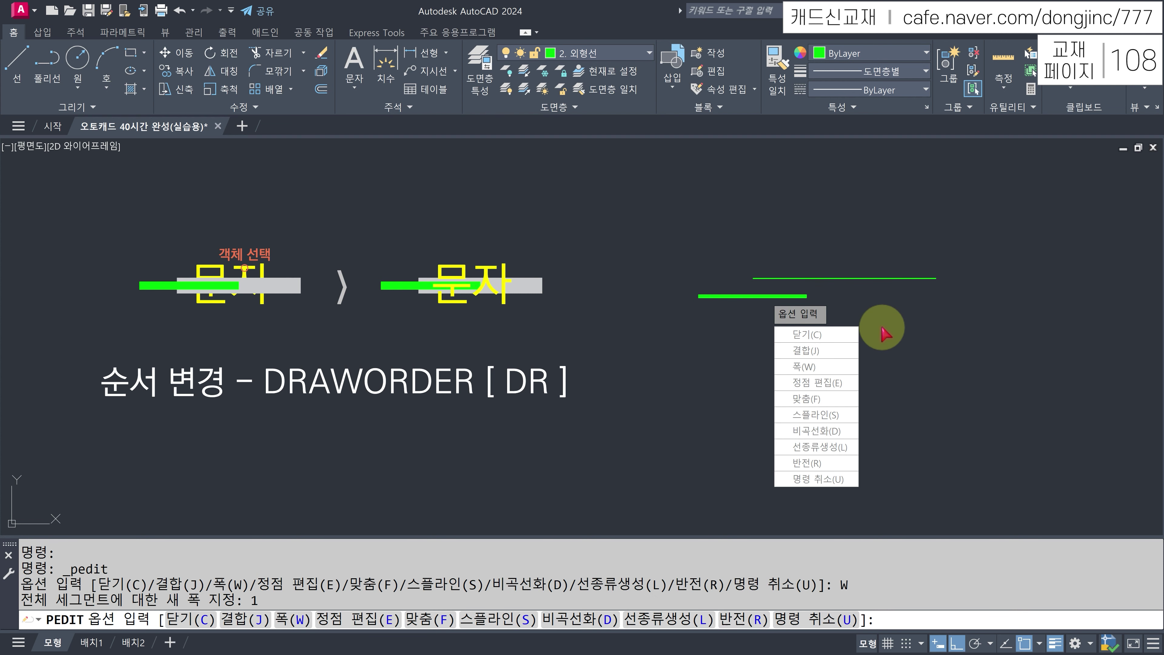
{"action": "key", "text": "Return"}
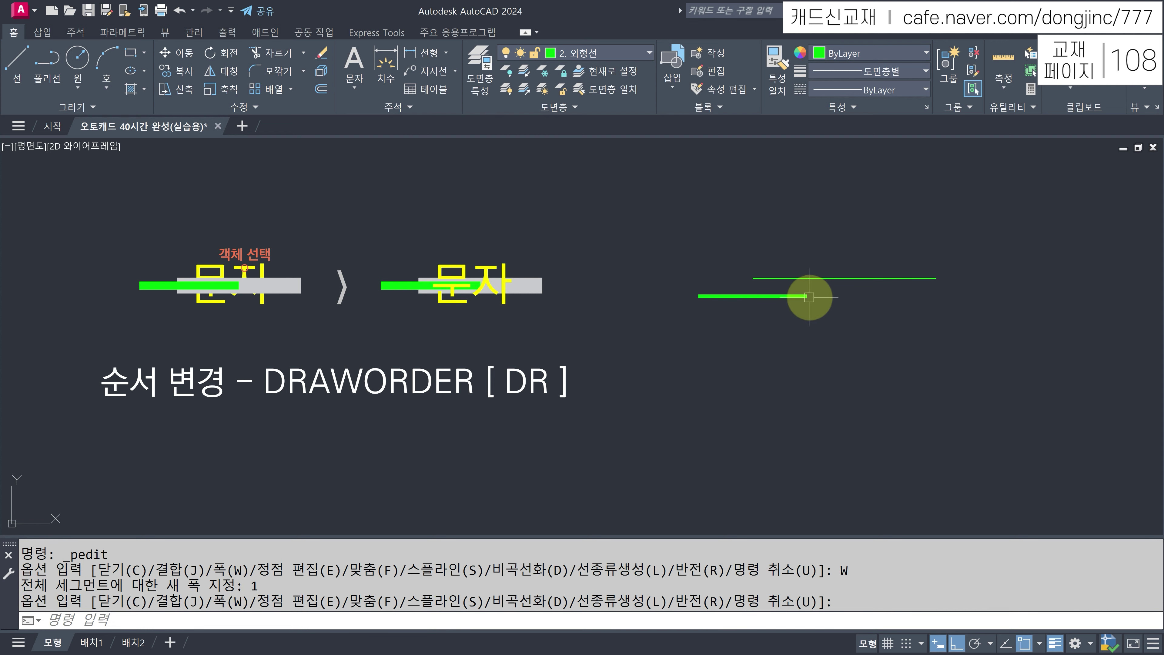
- Set the width of the longer, upper polyline to 4
{"action": "double_click", "coordinate": [891, 279]}
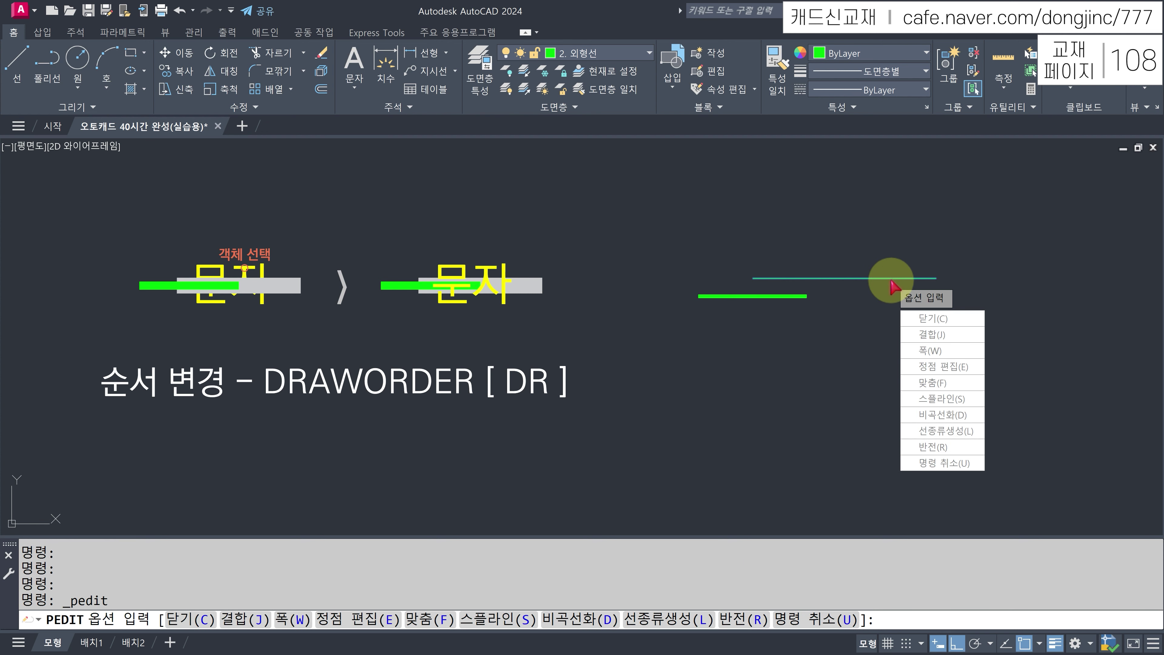
{"action": "type", "text": "w"}
{"action": "key", "text": "Return"}
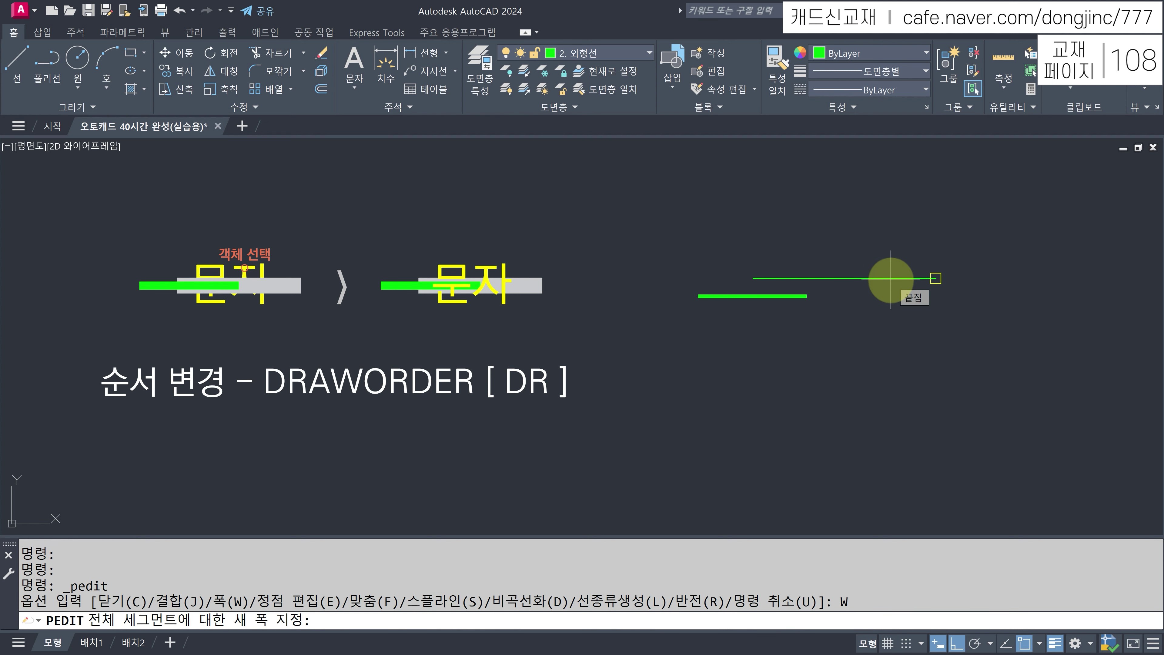
{"action": "type", "text": "4"}
{"action": "key", "text": "Return"}
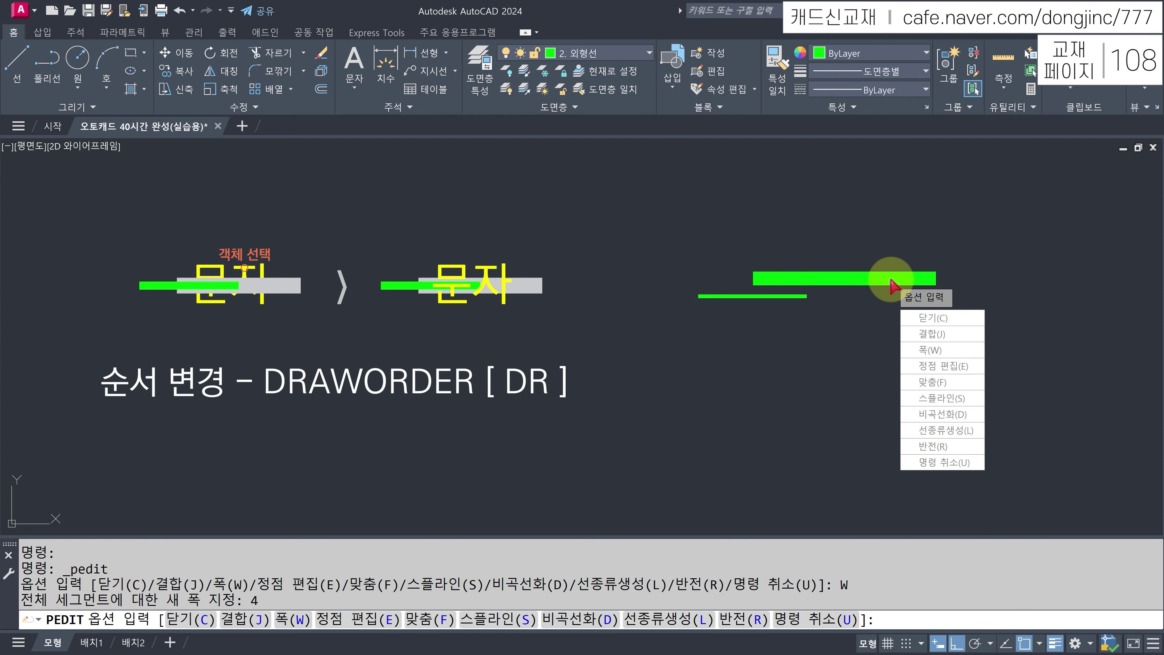
{"action": "key", "text": "Return"}
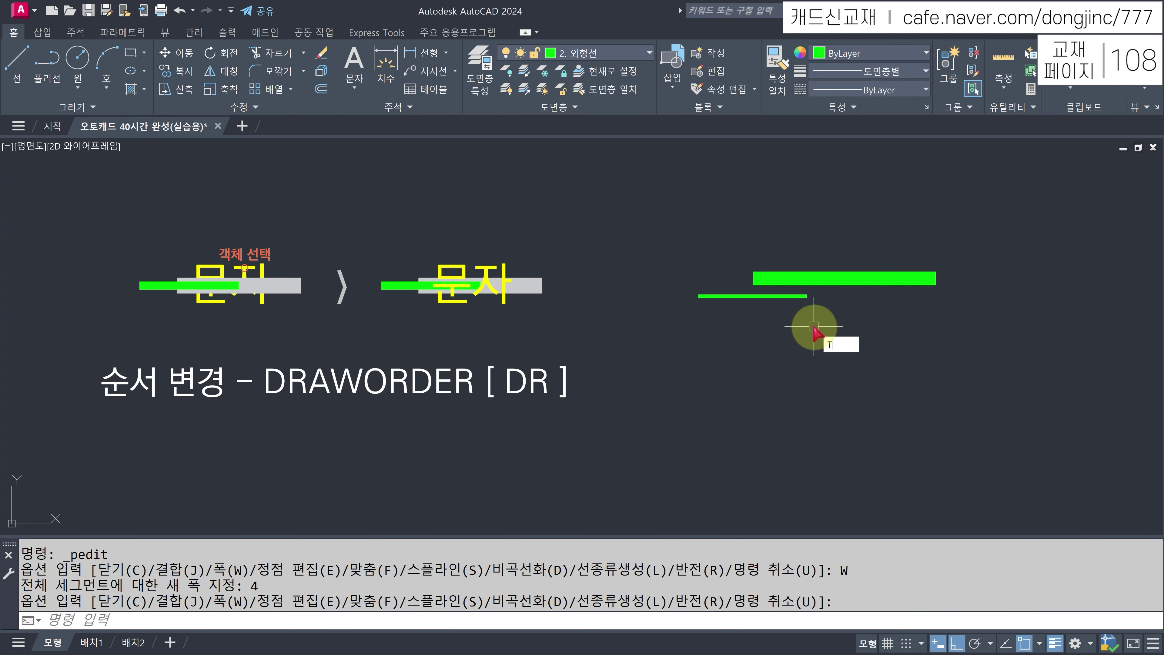
- Add the multiline text 문자 over the wide polyline with a text height of 15
{"action": "key", "text": "Return"}
{"action": "left_click", "coordinate": [762, 316]}
{"action": "left_click", "coordinate": [884, 236]}
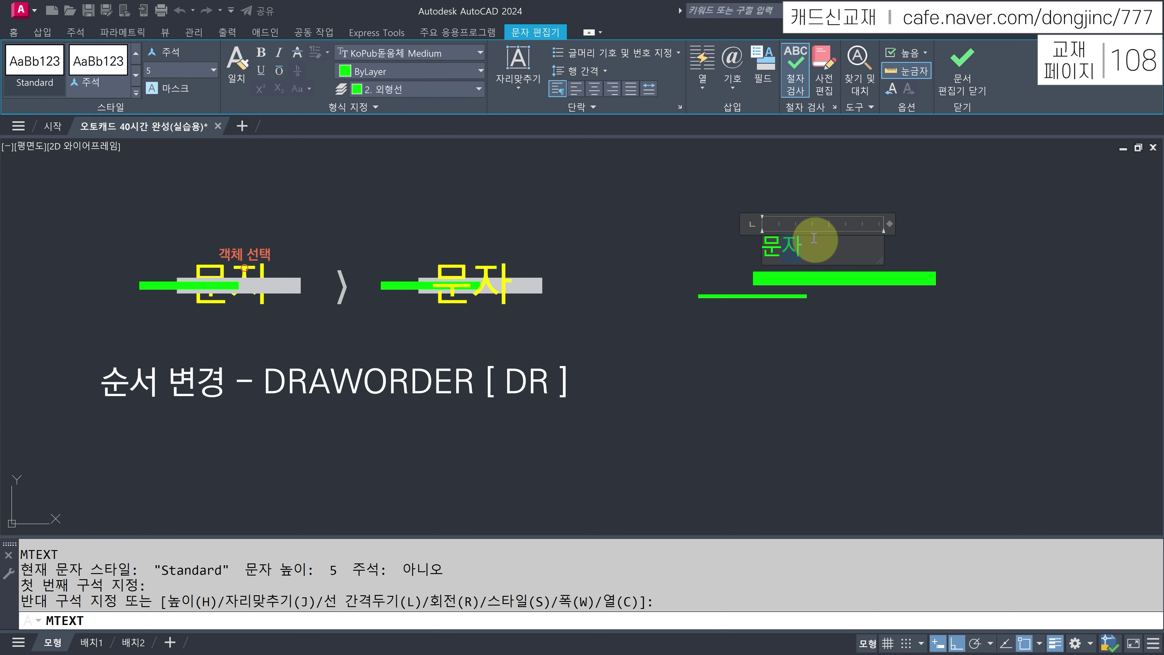
{"action": "left_click_drag", "start_coordinate": [811, 247], "coordinate": [680, 254]}
{"action": "left_click", "coordinate": [164, 72]}
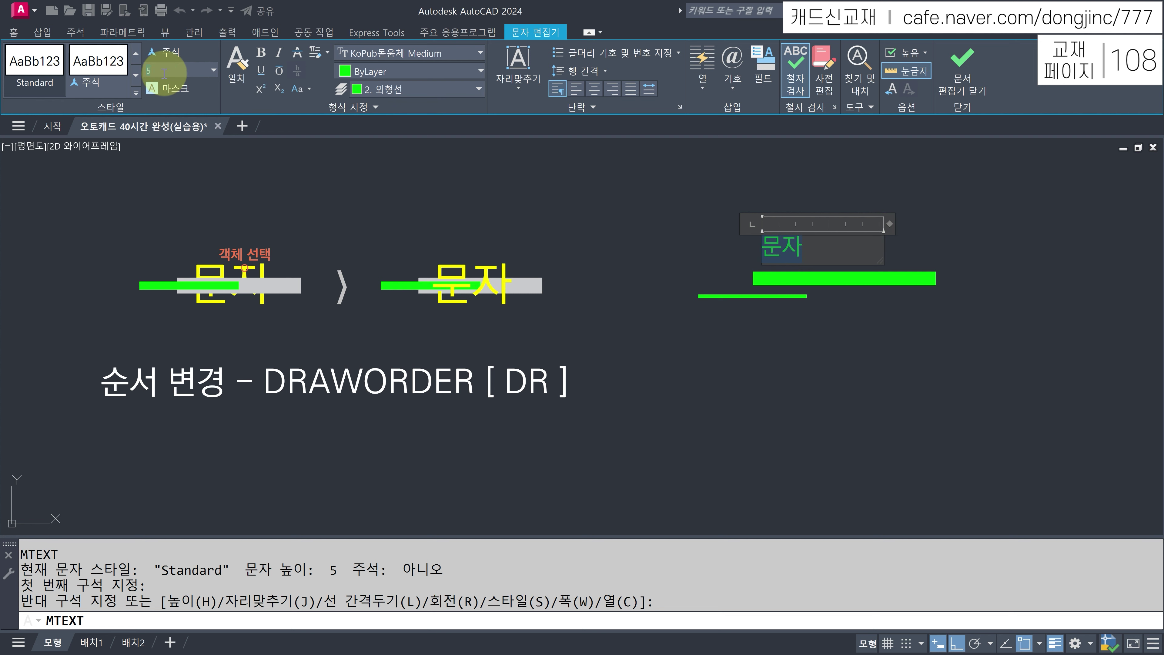
{"action": "type", "text": "10"}
{"action": "key", "text": "Return"}
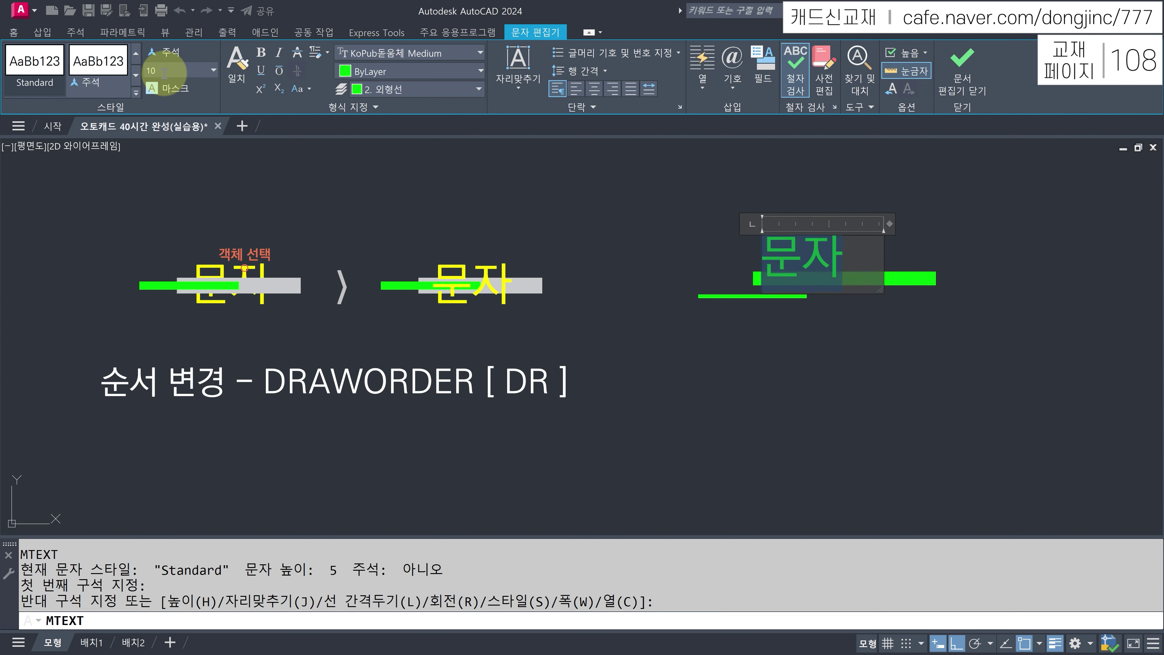
{"action": "left_click", "coordinate": [114, 72]}
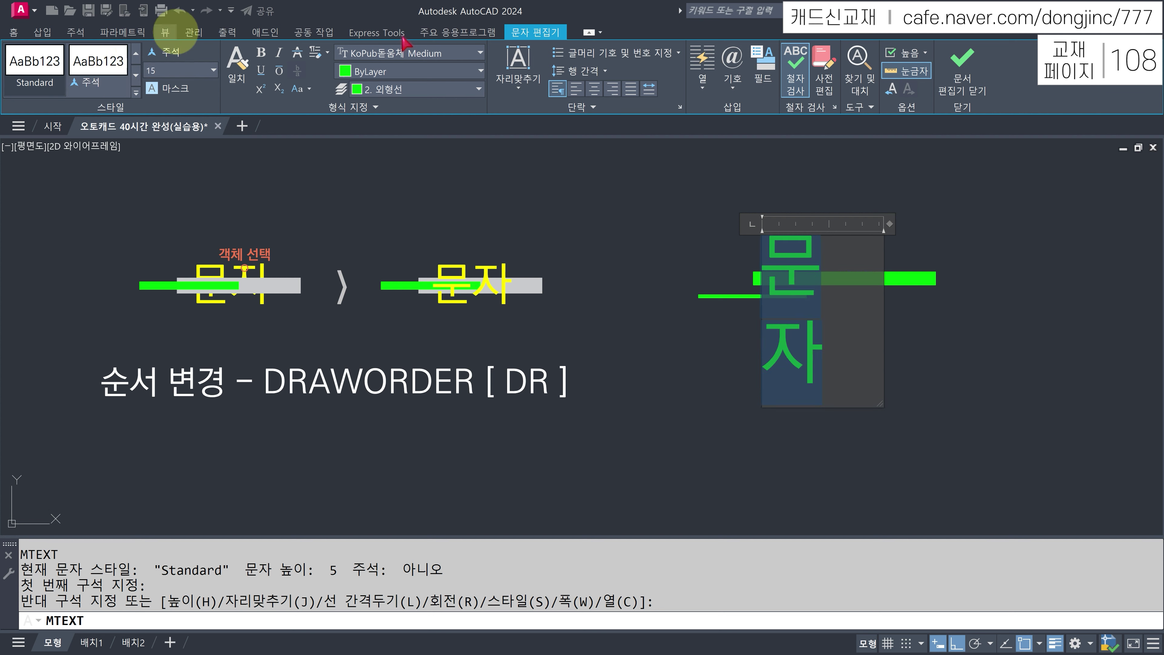
{"action": "left_click", "coordinate": [962, 75]}
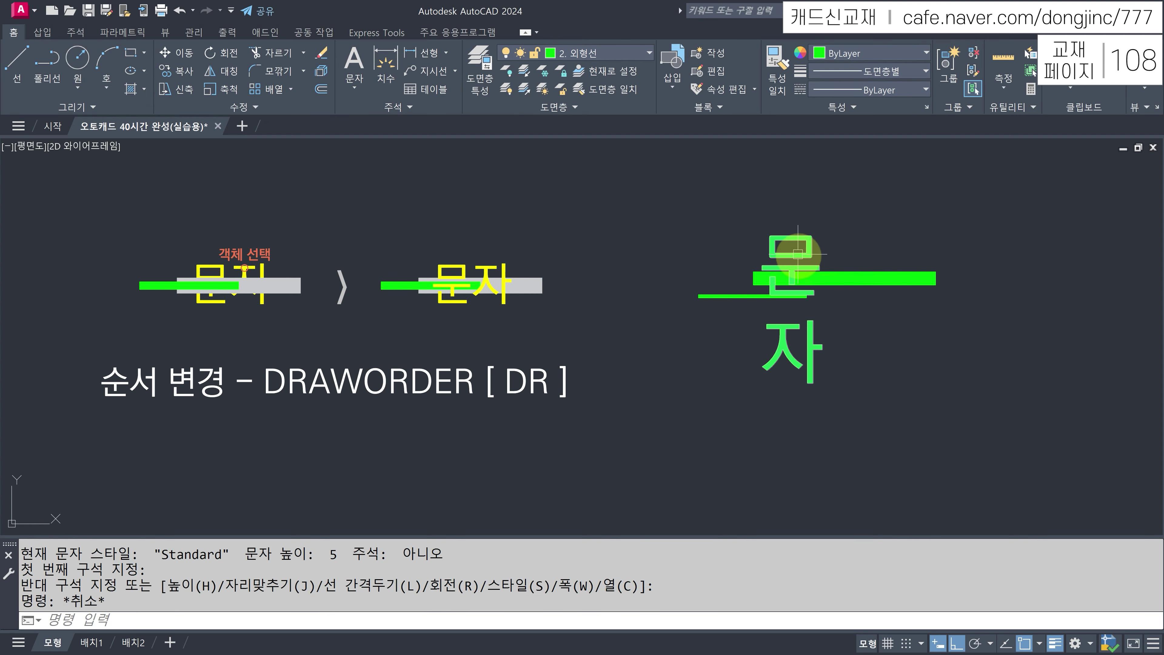
- Widen the frame of the 문자 text so it fits on one line, and assign the text to a yellow layer
{"action": "left_click", "coordinate": [884, 236]}
{"action": "left_click", "coordinate": [884, 236]}
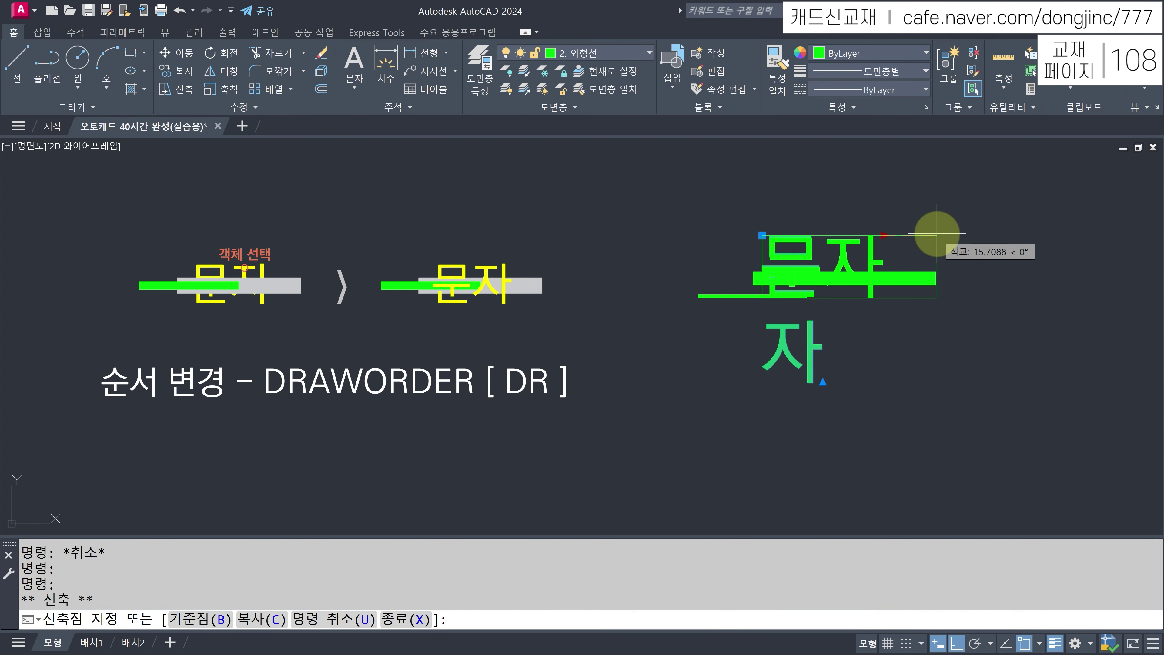
{"action": "left_click", "coordinate": [942, 224]}
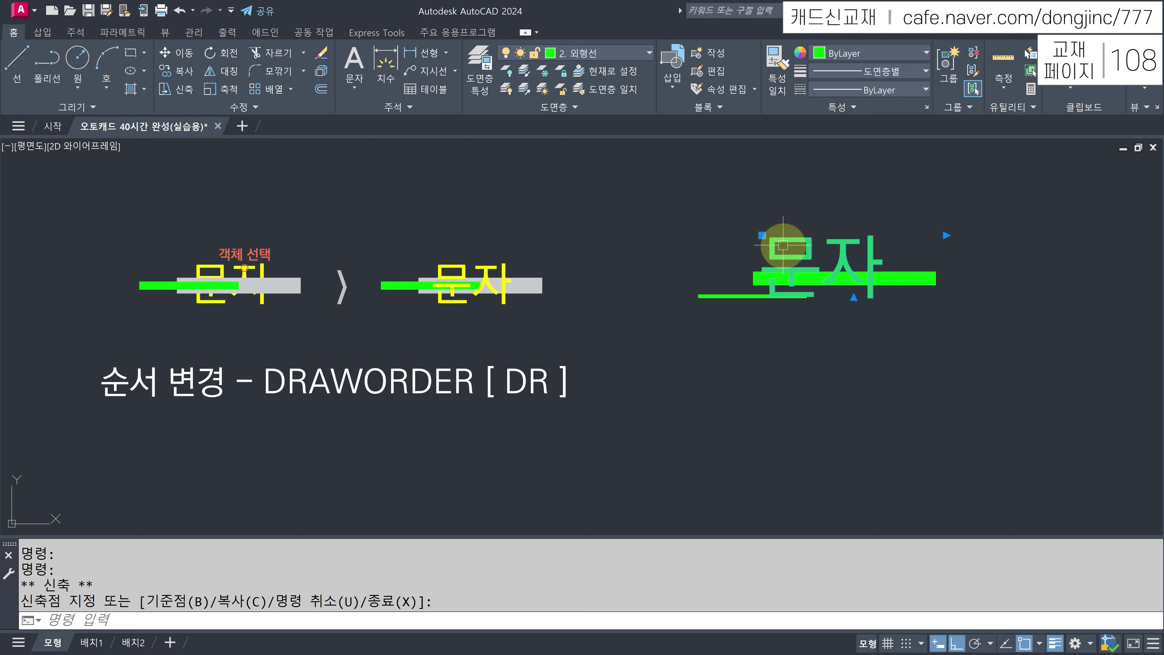
{"action": "left_click", "coordinate": [623, 54]}
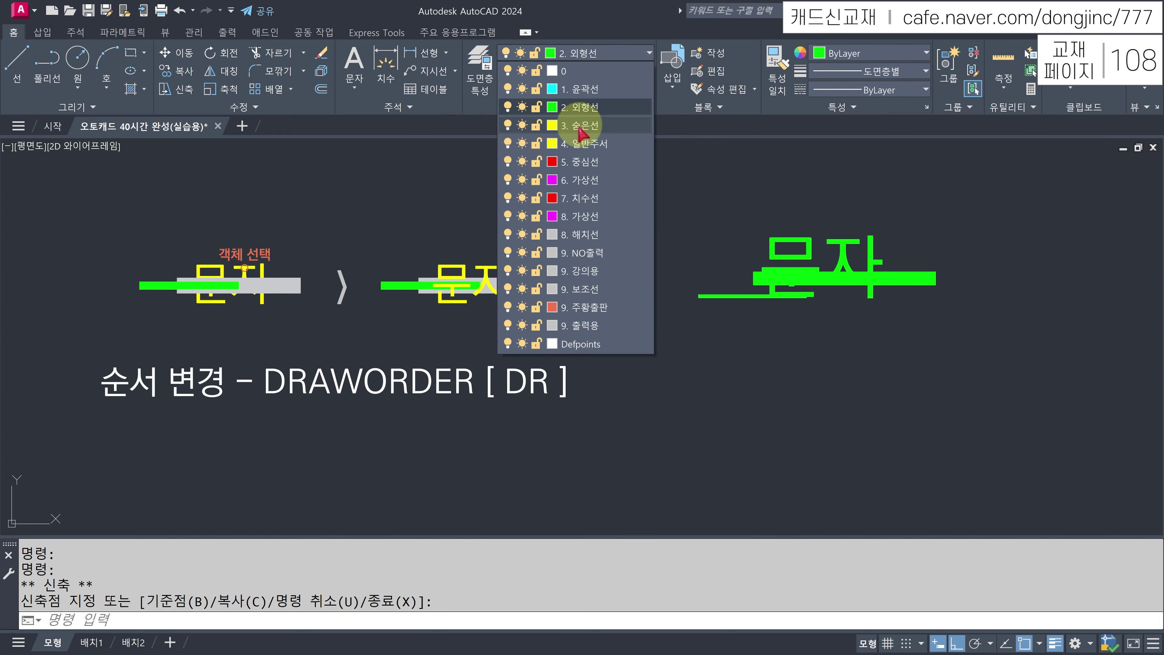
{"action": "left_click", "coordinate": [577, 137]}
{"action": "key", "text": "Escape"}
- Move the 문자 text straight down so that the wide polyline runs through its middle
{"action": "left_click", "coordinate": [899, 215]}
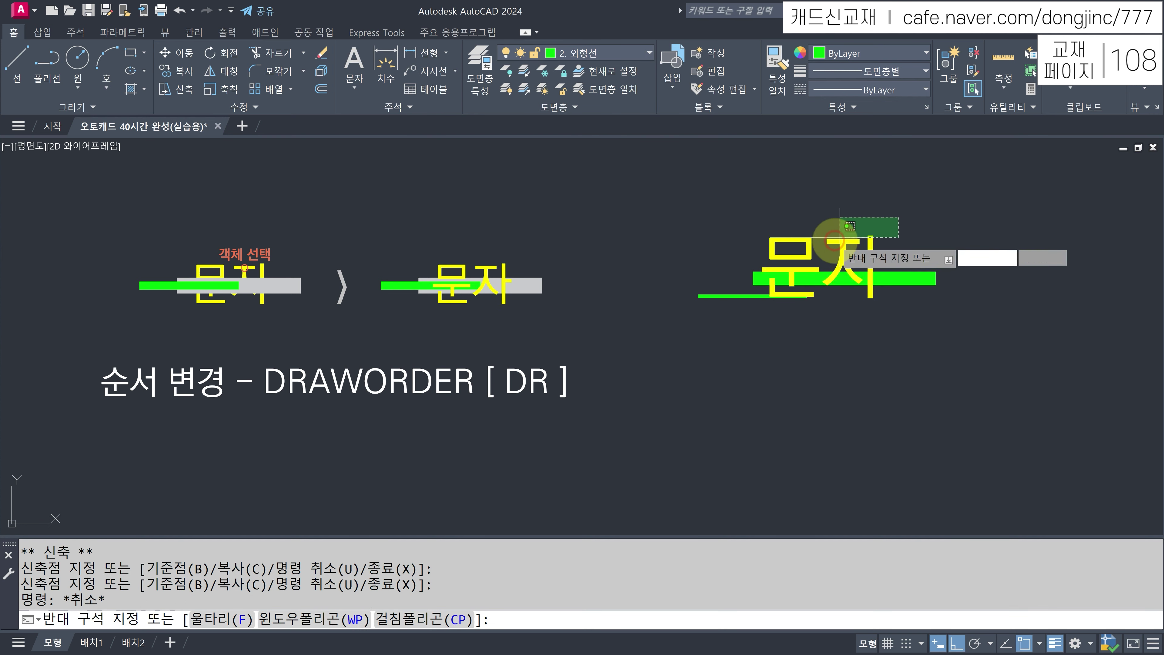
{"action": "left_click", "coordinate": [840, 239]}
{"action": "left_click", "coordinate": [884, 208]}
{"action": "type", "text": "m"}
{"action": "key", "text": "space"}
{"action": "left_click", "coordinate": [884, 207]}
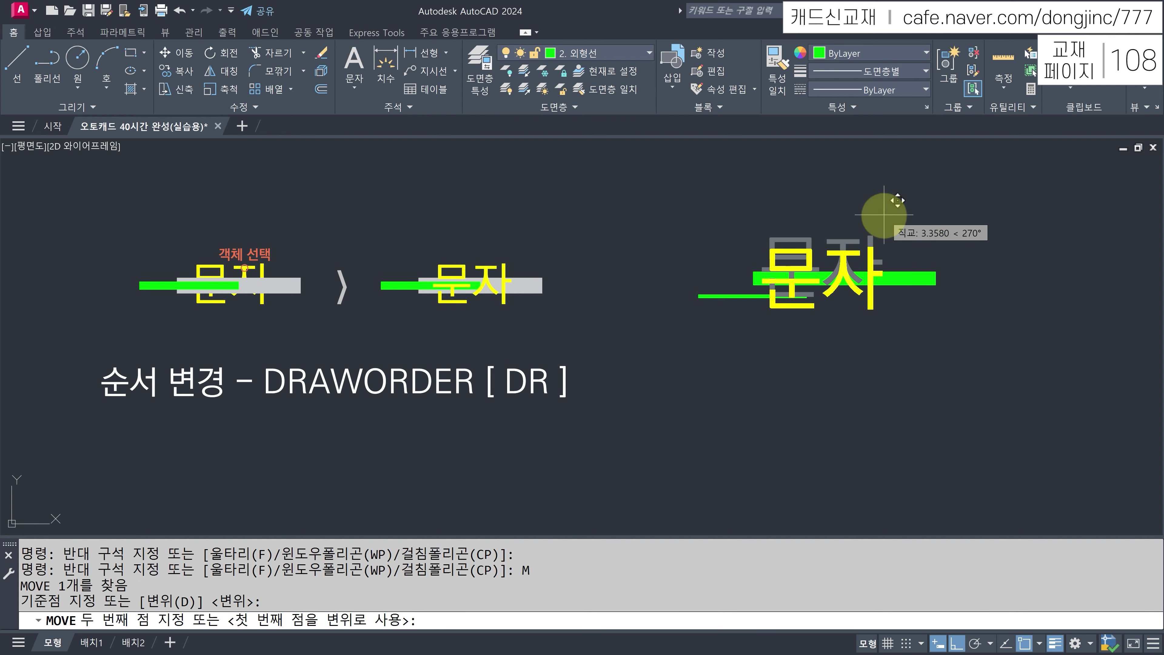
{"action": "left_click", "coordinate": [888, 224]}
- Move the narrow polyline straight up level with the wide polyline so that they overlap
{"action": "left_click", "coordinate": [738, 278]}
{"action": "left_click", "coordinate": [686, 322]}
{"action": "key", "text": "space"}
{"action": "left_click", "coordinate": [686, 350]}
{"action": "left_click", "coordinate": [685, 333]}
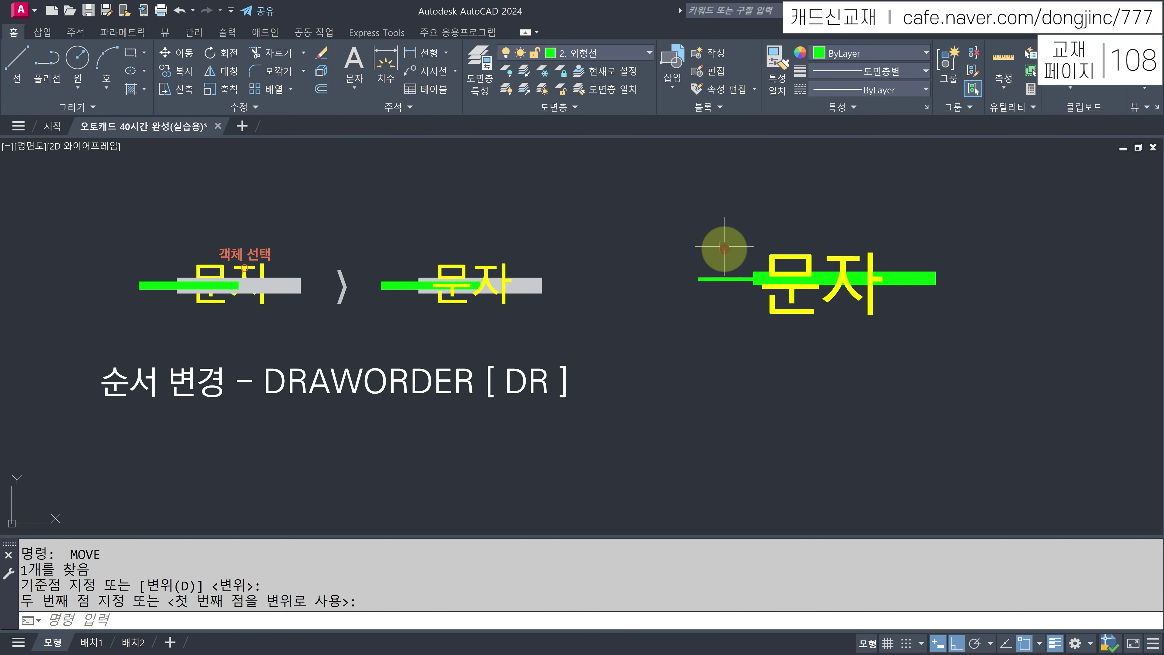
- Assign the narrow polyline to layer 0 and clear the selection
{"action": "left_click", "coordinate": [724, 248]}
{"action": "left_click", "coordinate": [672, 298]}
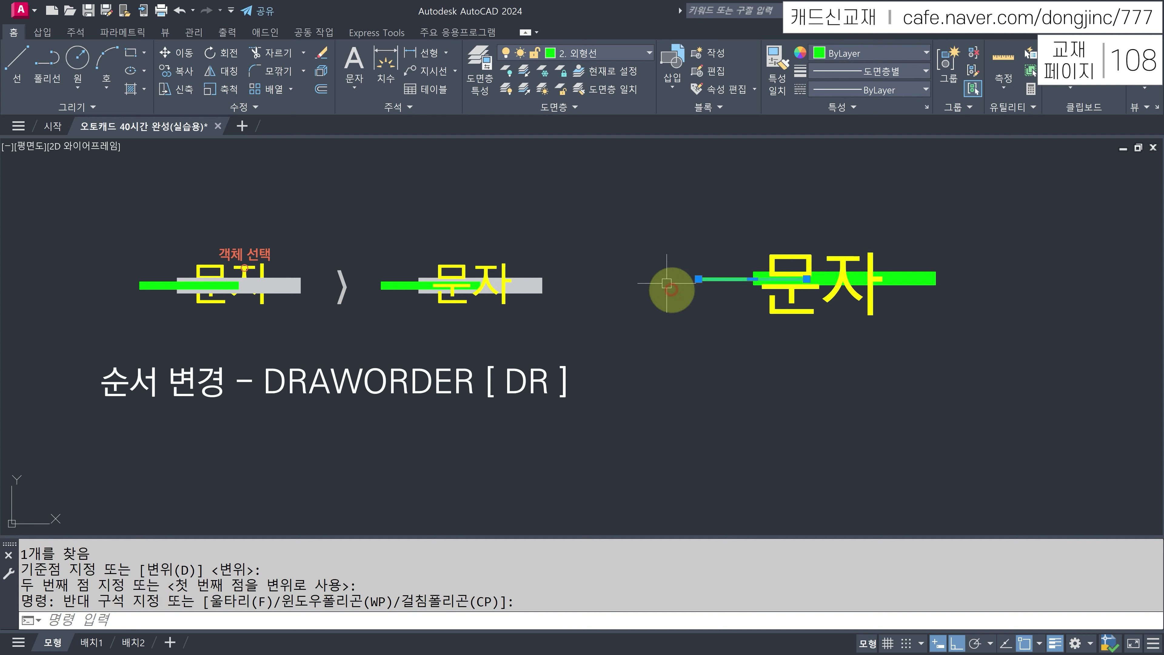
{"action": "left_click", "coordinate": [626, 58]}
{"action": "left_click", "coordinate": [583, 71]}
{"action": "key", "text": "Escape"}
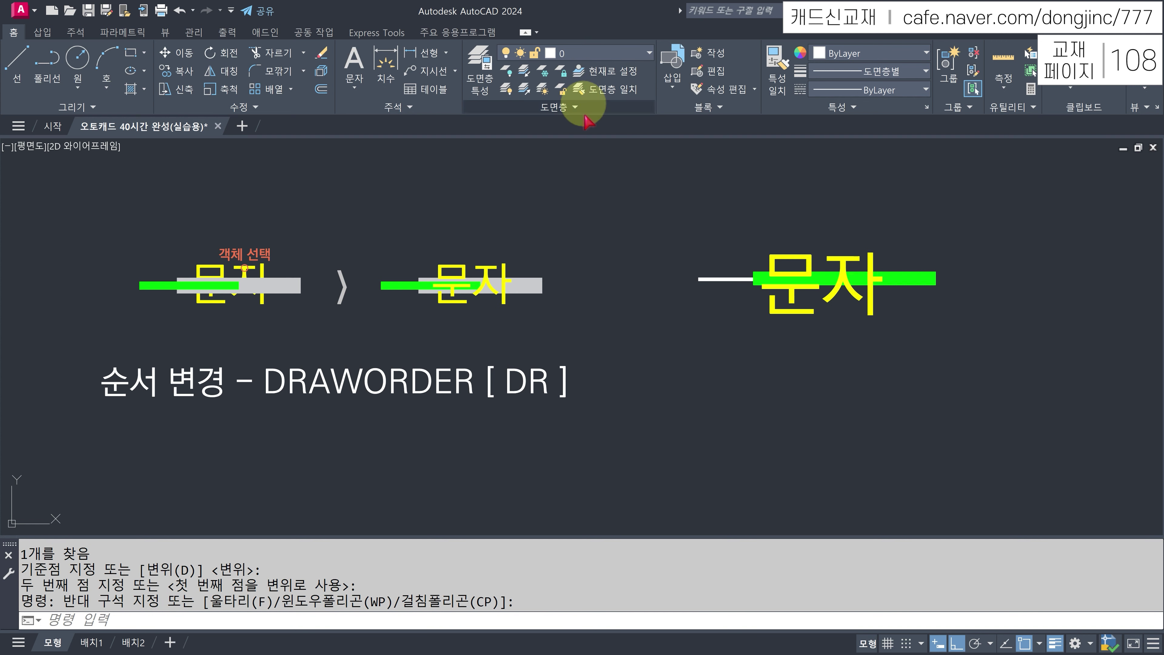
{"action": "key", "text": "Escape"}
{"action": "key", "text": "Escape"}
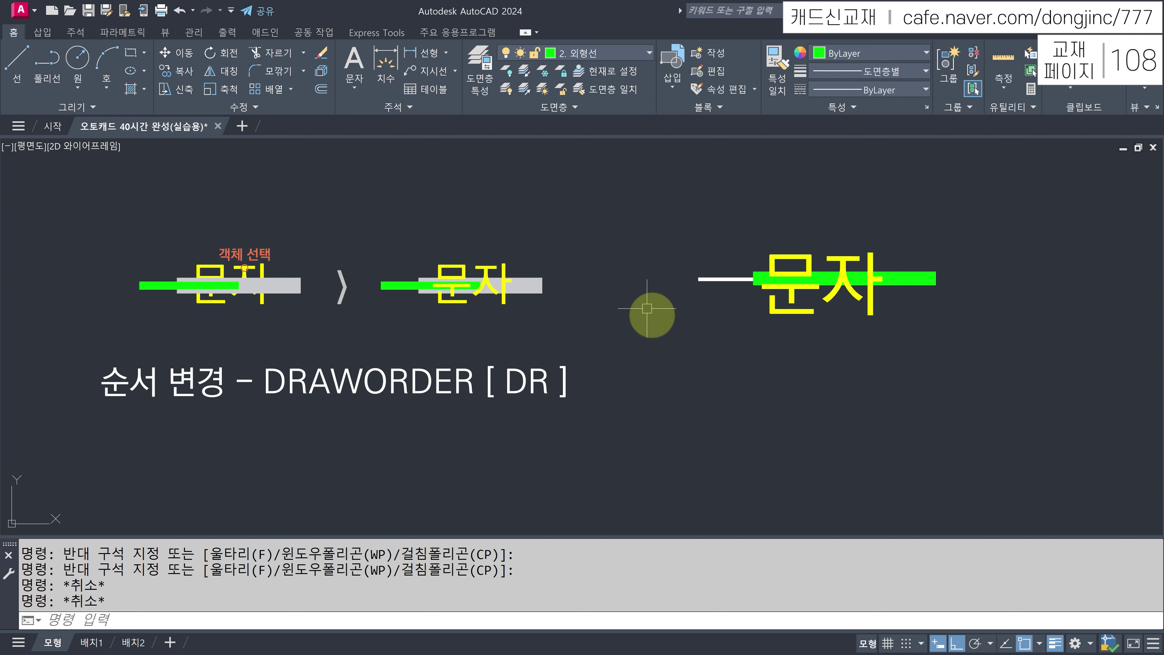
- Send the large yellow 문자 text to the back, behind the wide green polyline it overlaps
{"action": "left_click", "coordinate": [255, 107]}
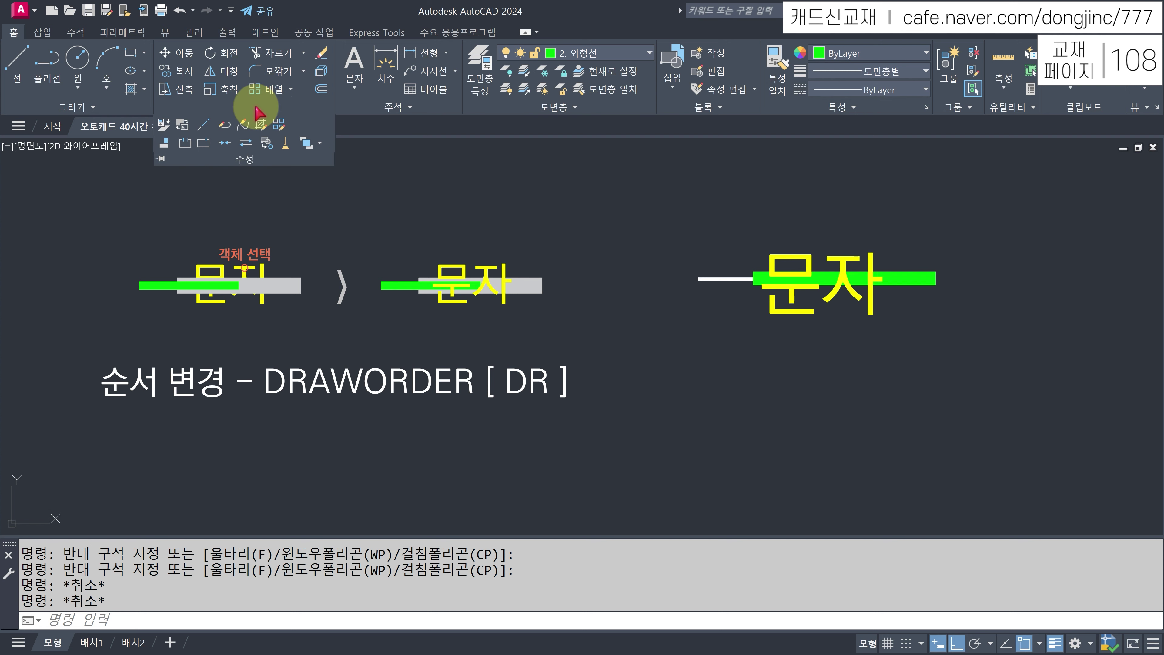
{"action": "left_click", "coordinate": [320, 144]}
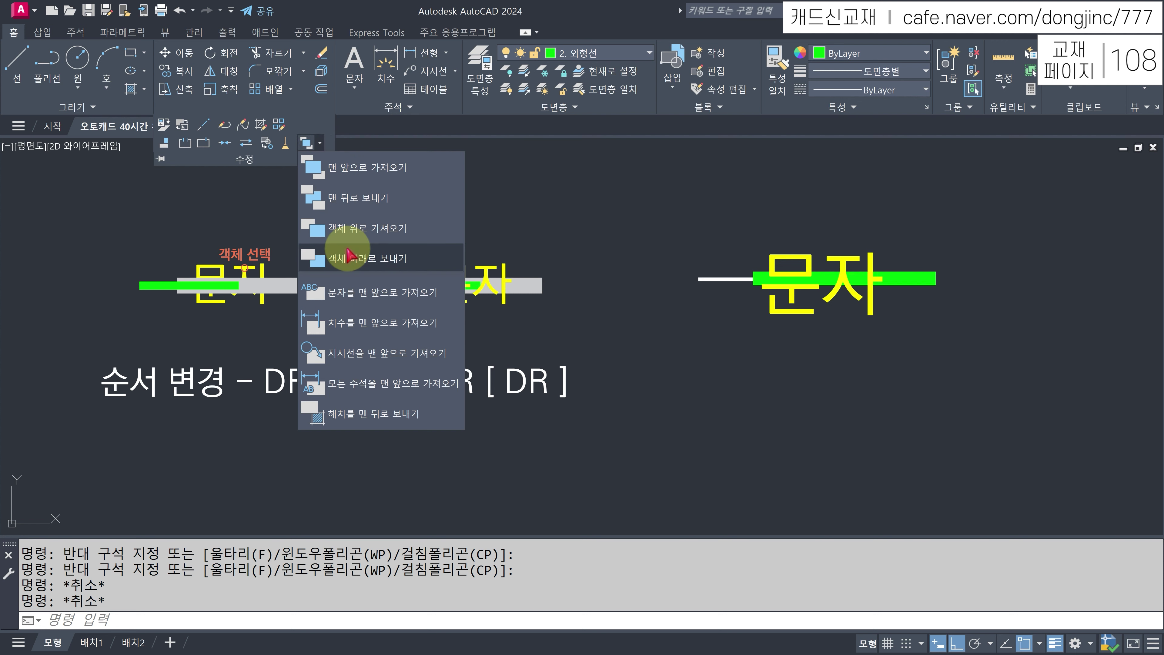
{"action": "left_click", "coordinate": [360, 200]}
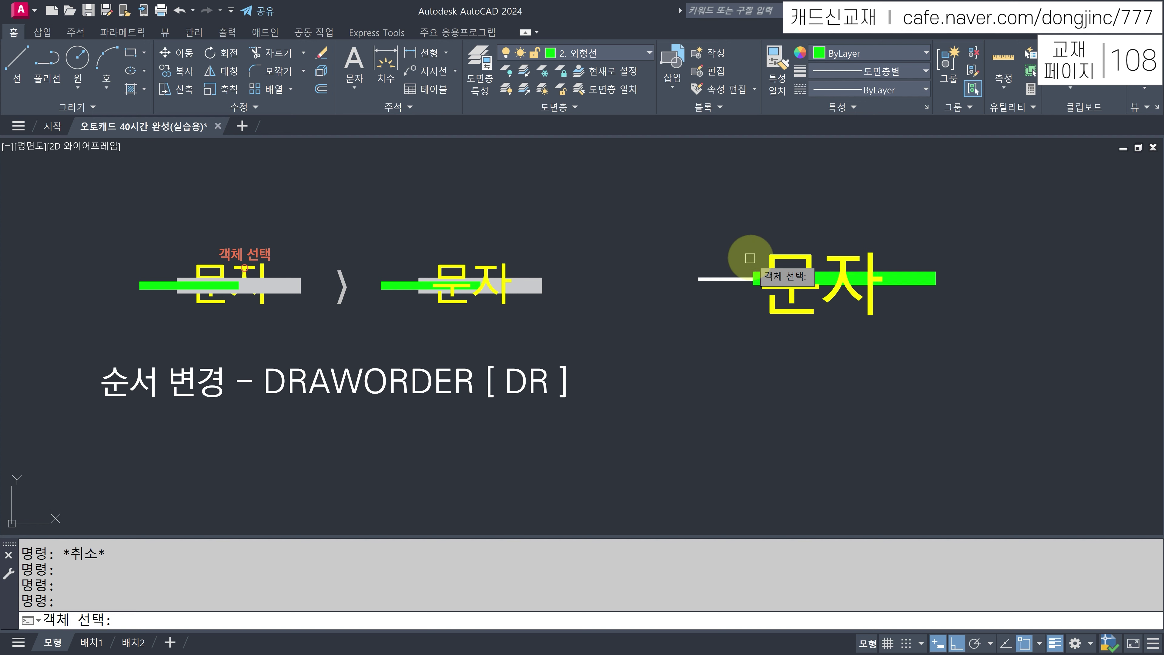
{"action": "left_click", "coordinate": [782, 253]}
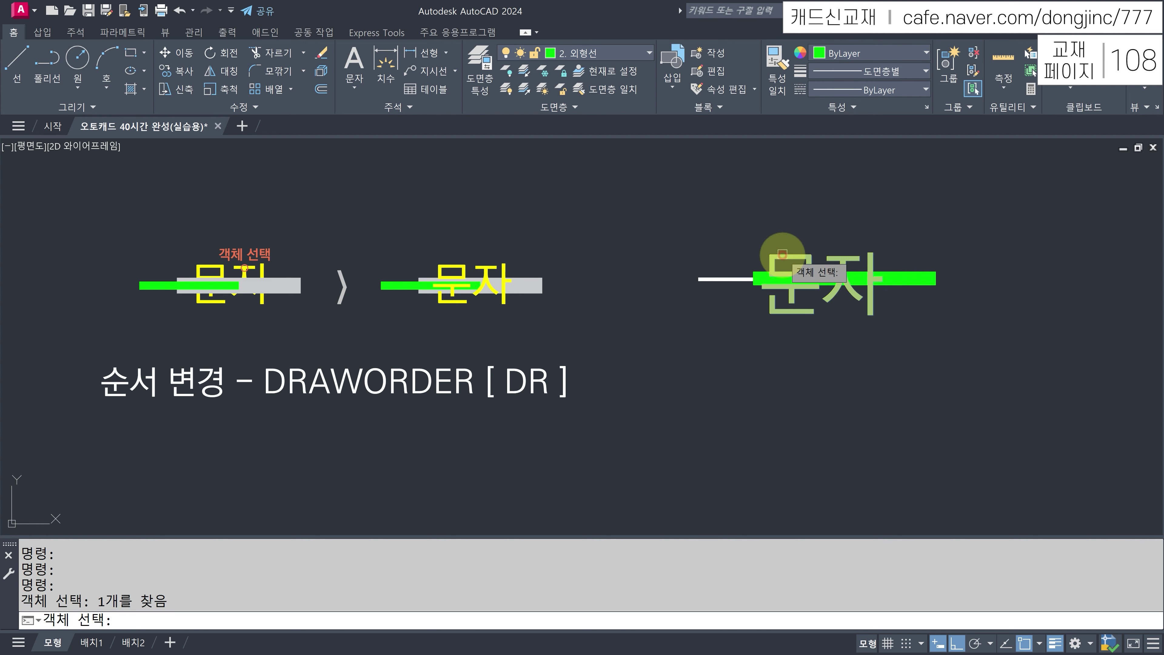
{"action": "key", "text": "Return"}
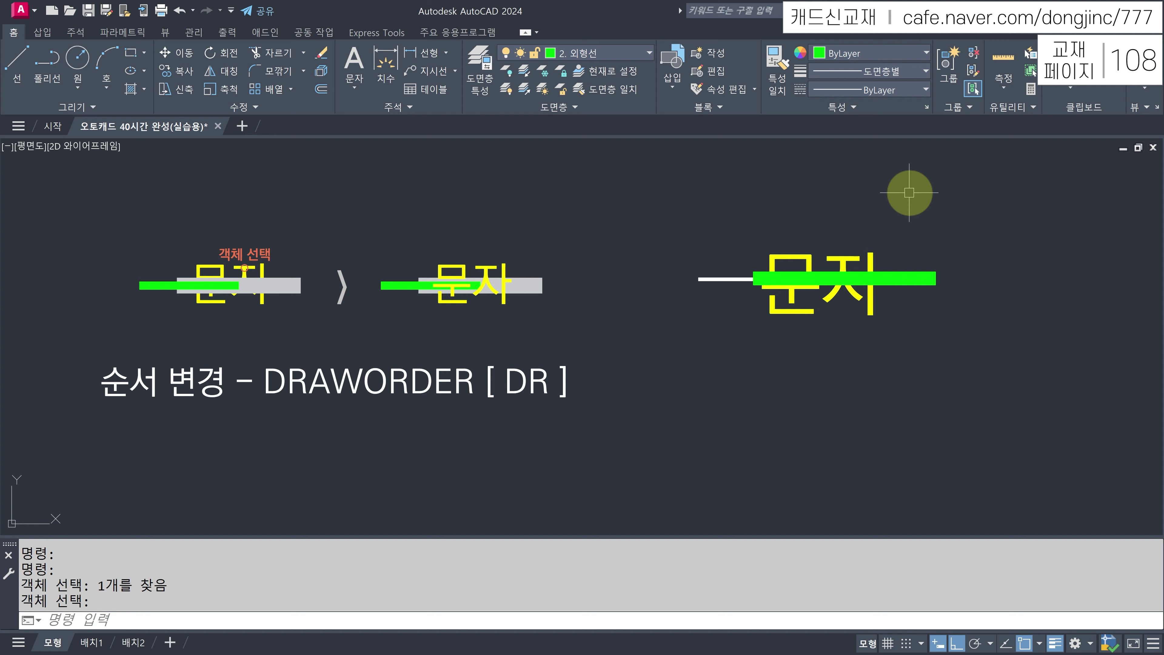
- Bring the narrow white polyline to the front of all objects with DRAWORDER, using the 앞으로(F) option
{"action": "type", "text": "DR"}
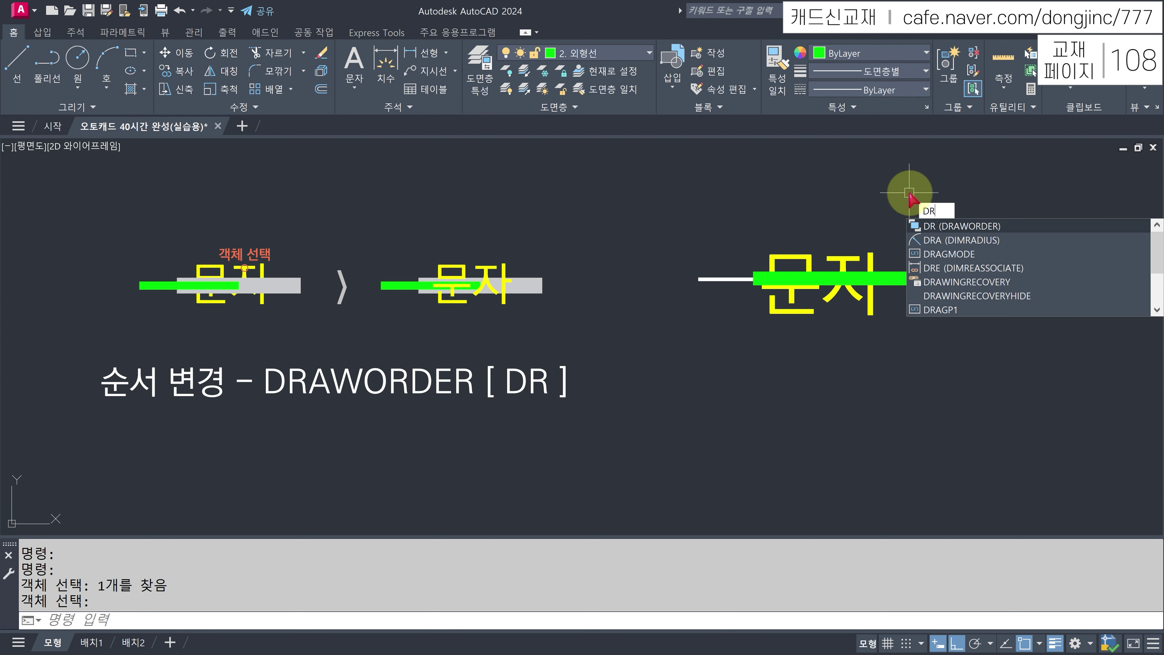
{"action": "key", "text": "Return"}
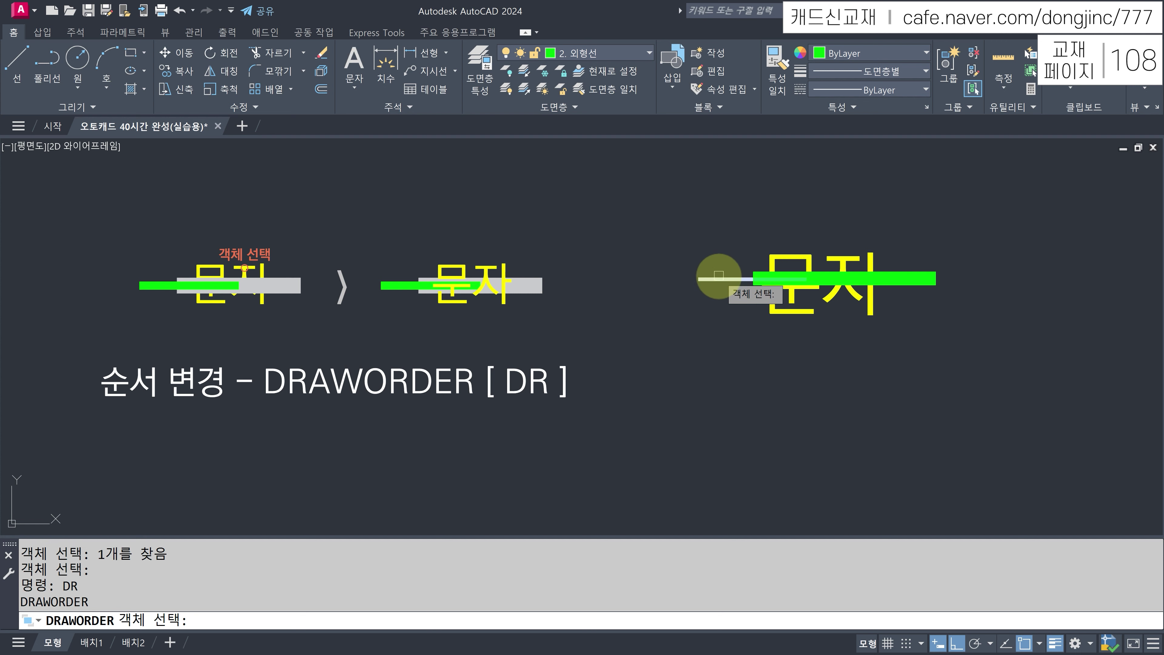
{"action": "left_click", "coordinate": [719, 278]}
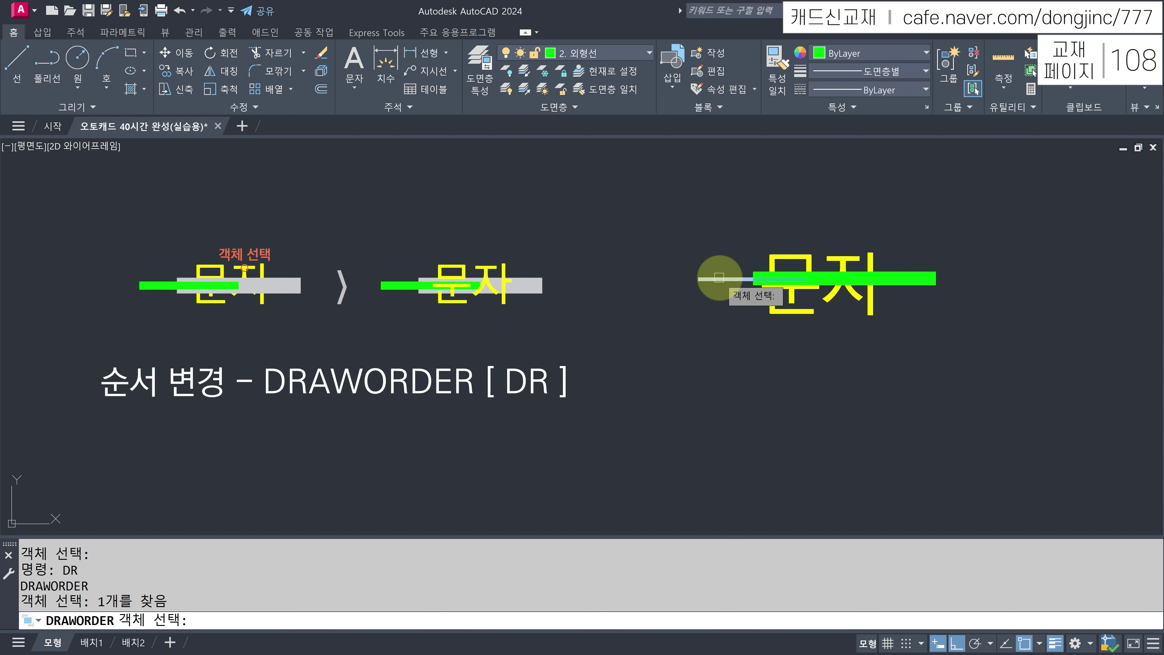
{"action": "key", "text": "Return"}
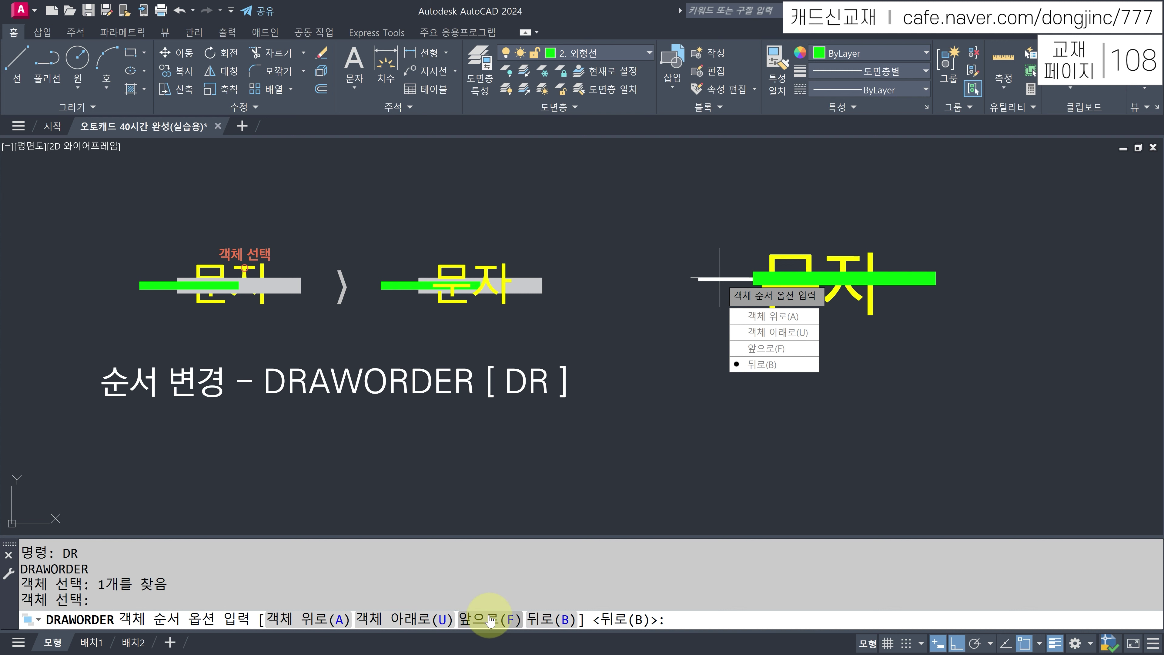
{"action": "type", "text": "F"}
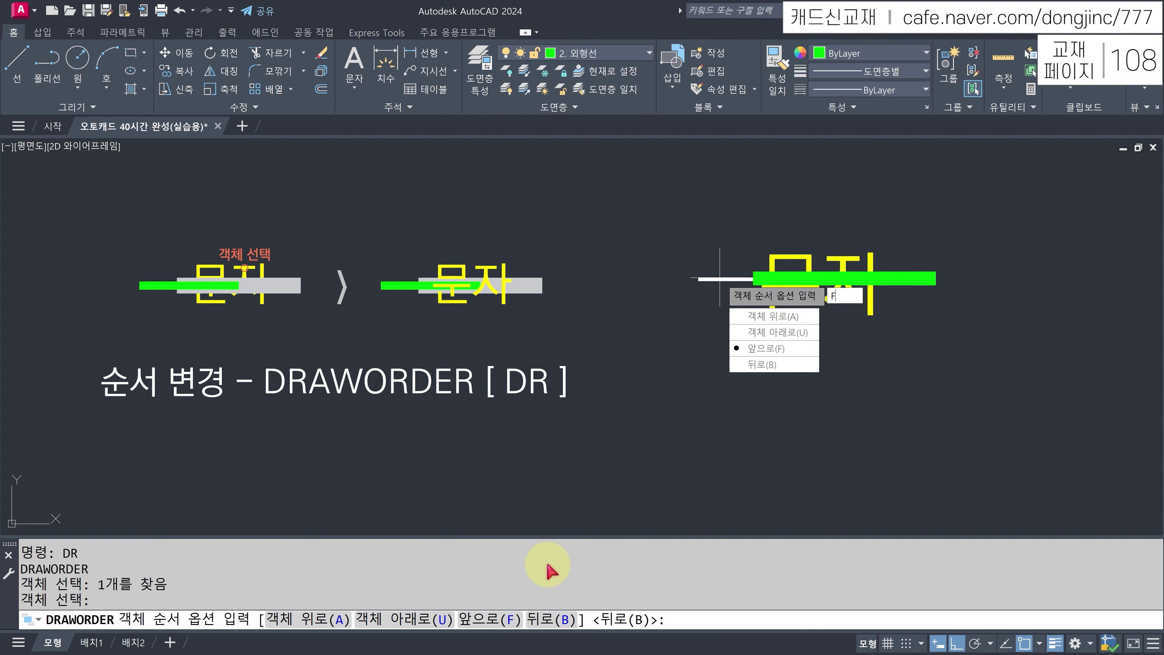
{"action": "key", "text": "Return"}
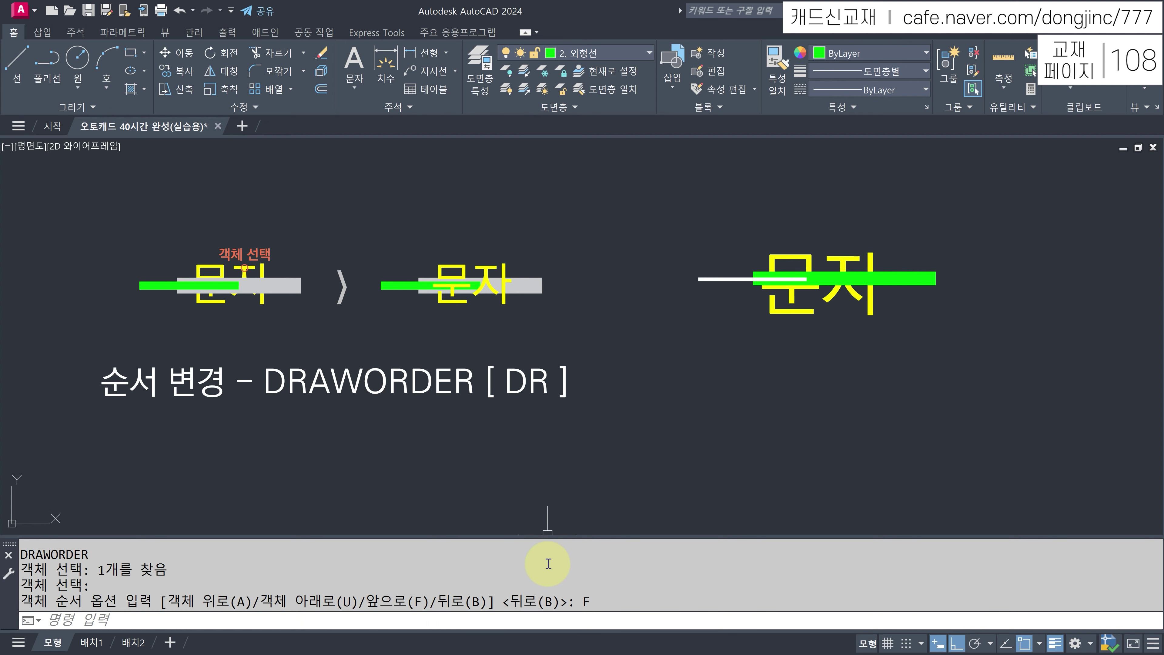